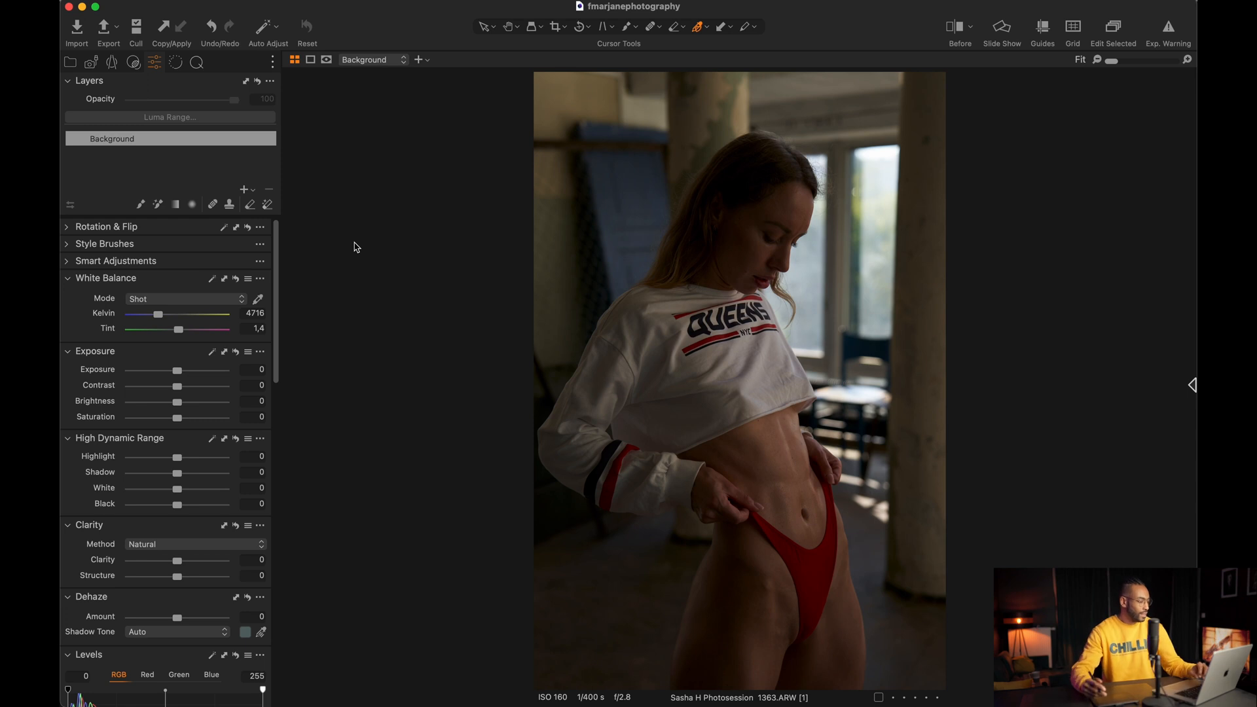
Step: Raise the photo's exposure to 0.99 and its contrast to 10
key(v)
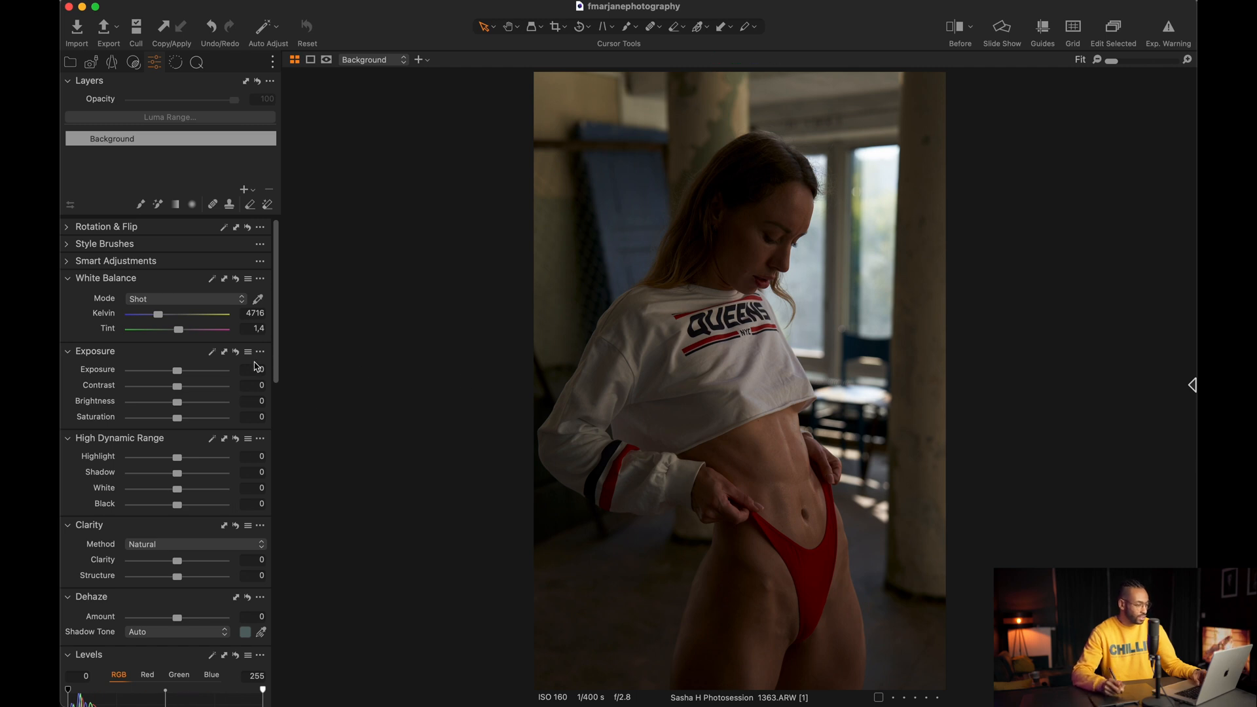
drag(180, 375, 190, 372)
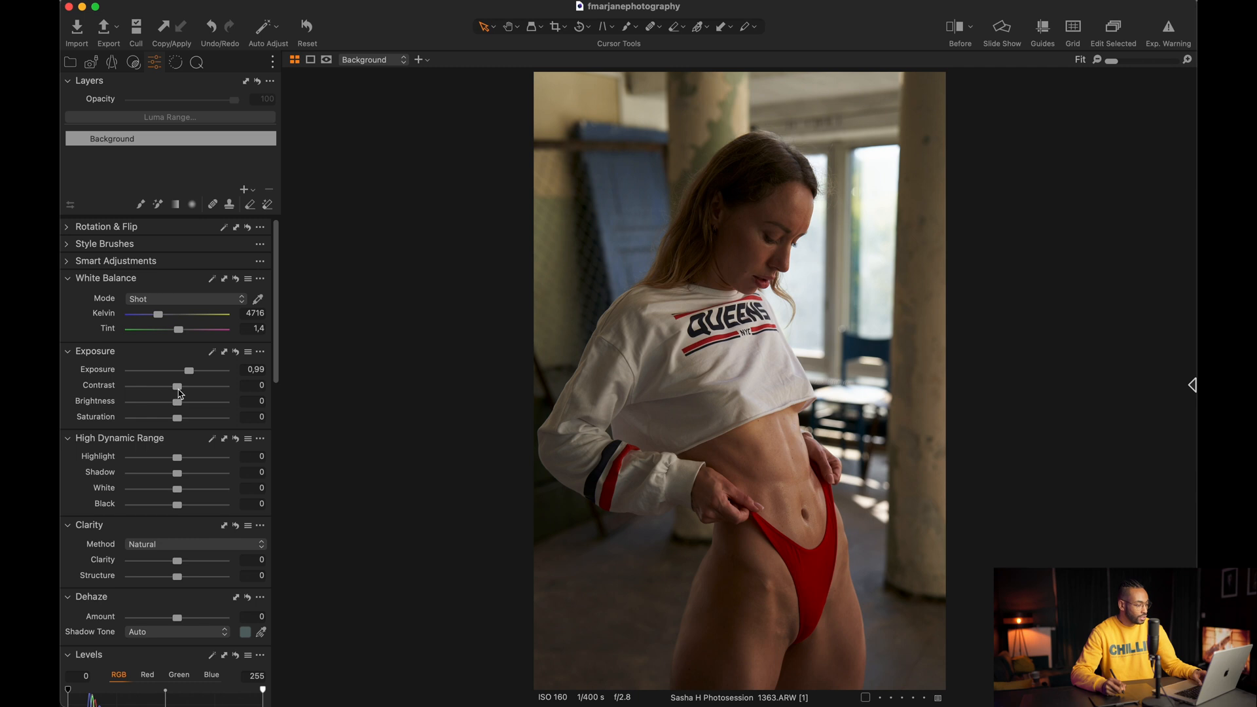
drag(180, 392, 192, 383)
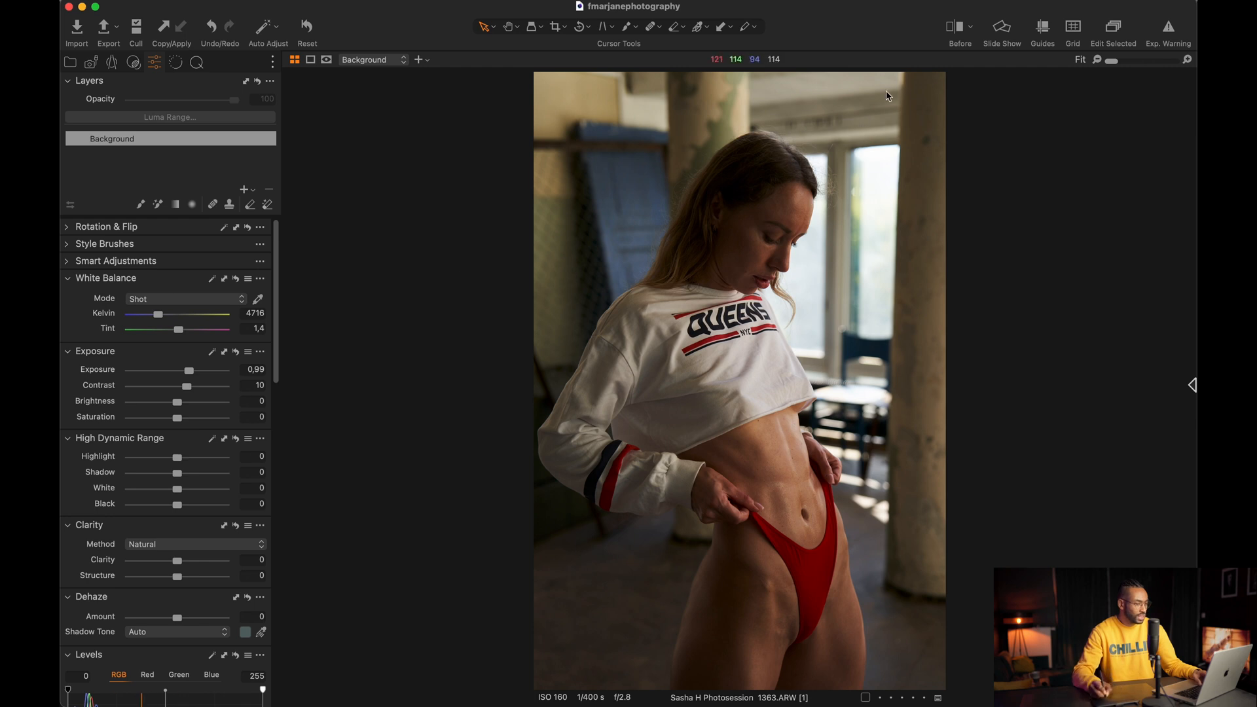
Step: Check clipping with the exposure warning, and set the High Dynamic Range highlights to -39, shadows to -7, whites to 20 and blacks to -10
click(1168, 29)
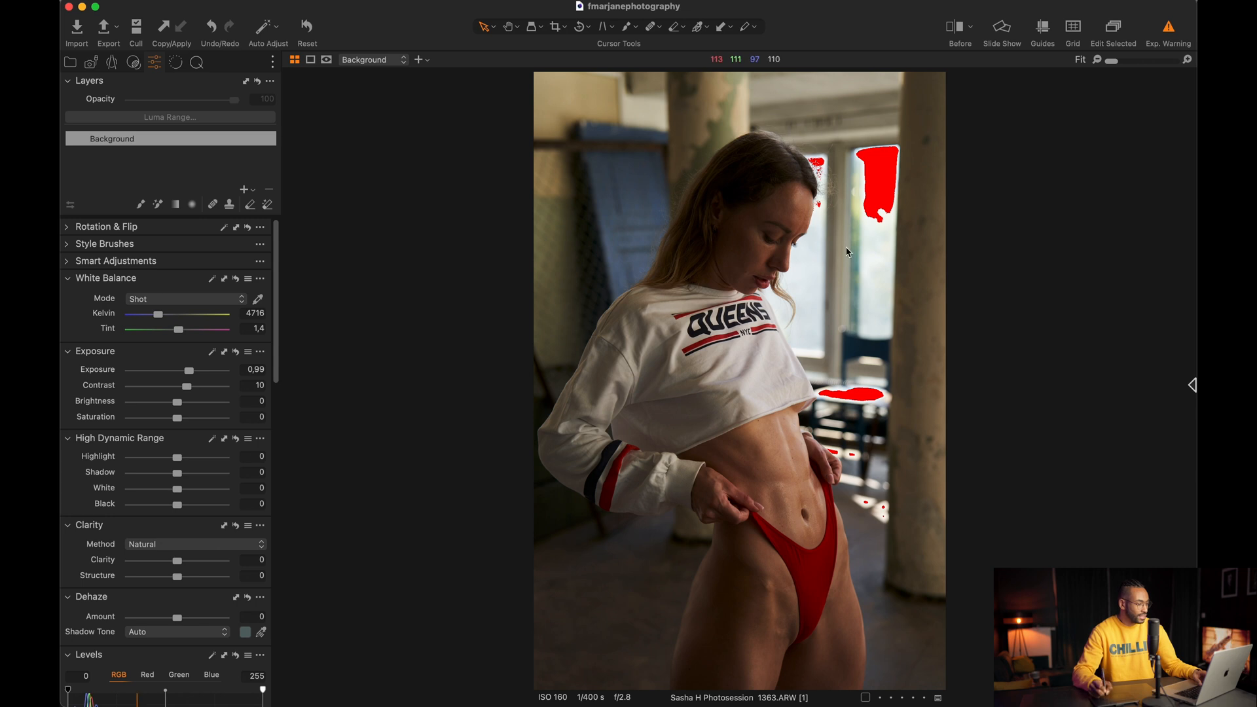
click(1165, 26)
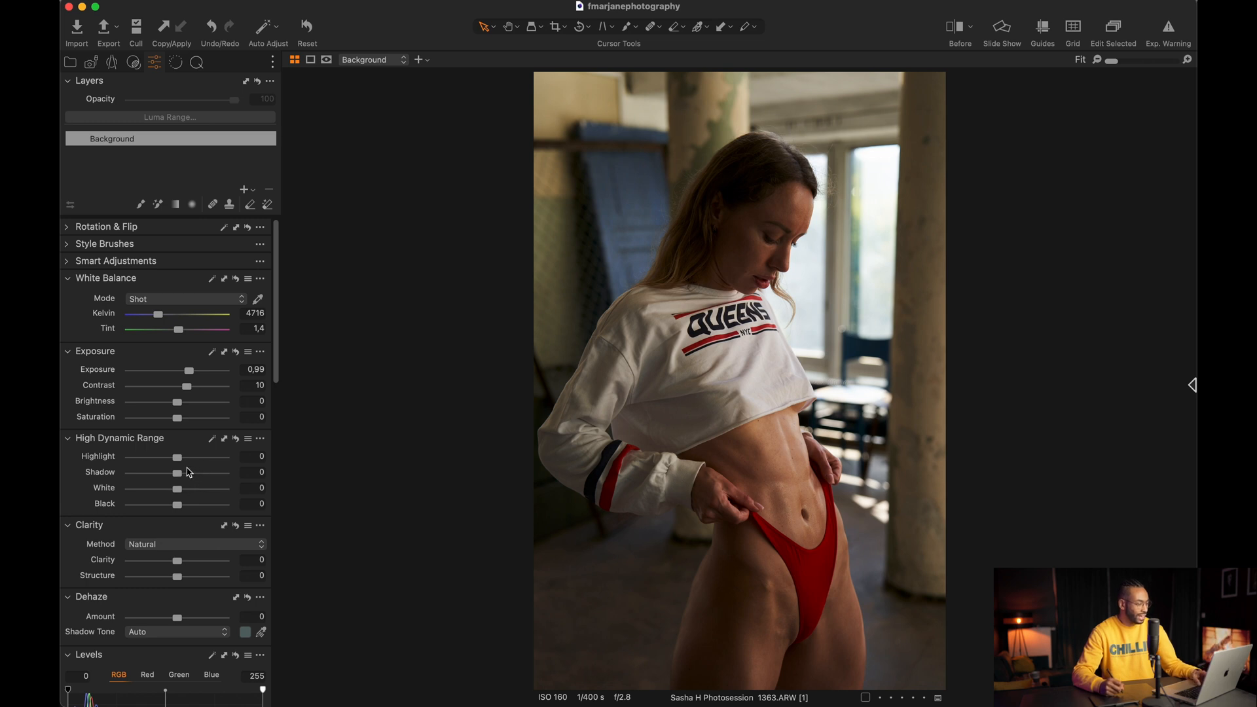
drag(177, 457, 160, 458)
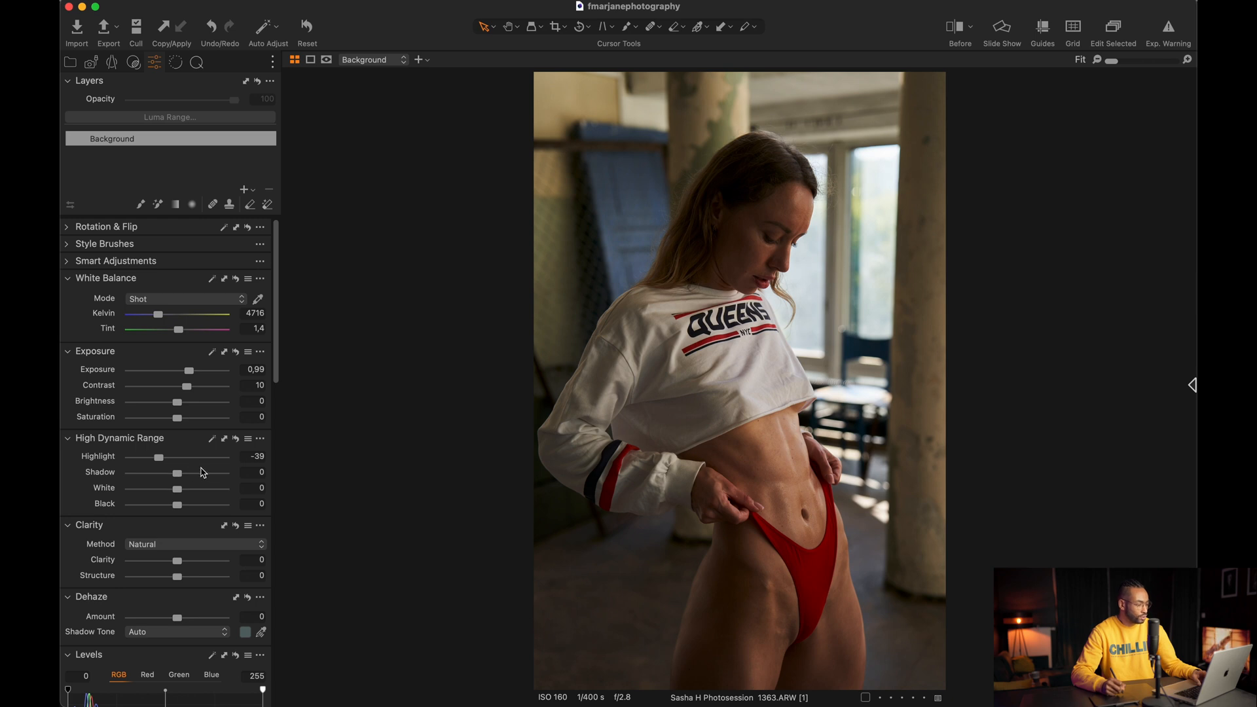
drag(176, 480, 168, 479)
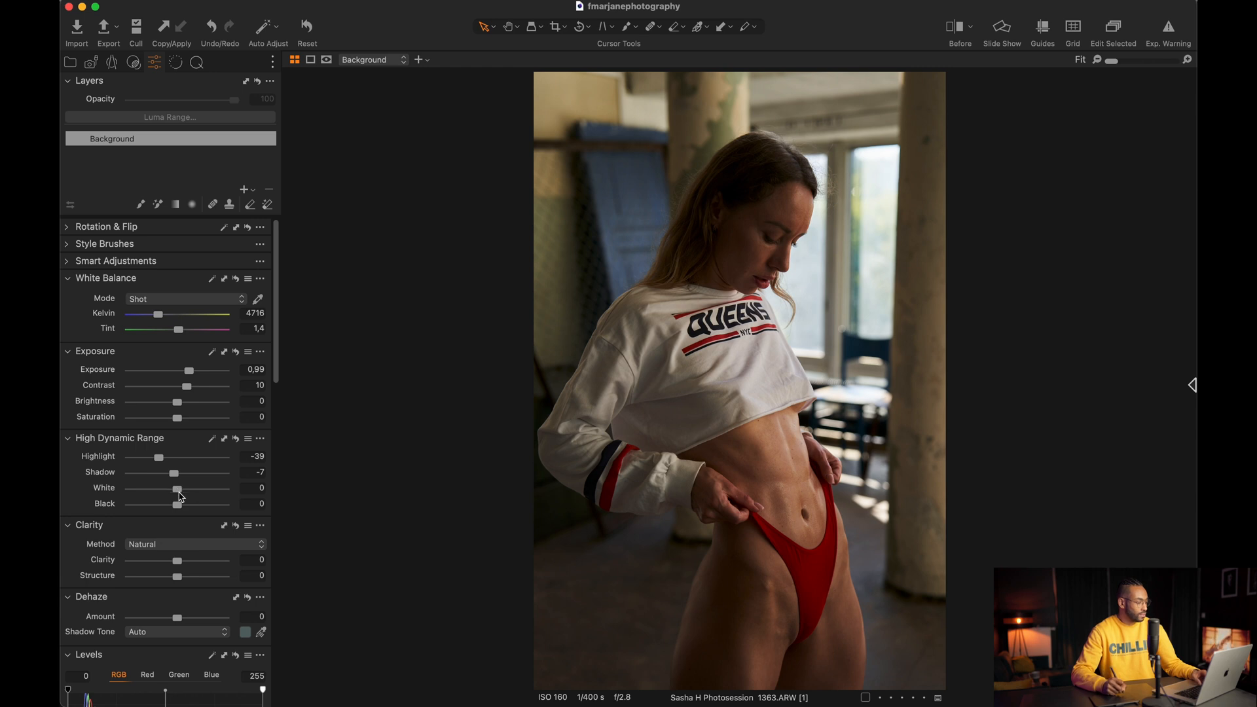
drag(178, 492, 189, 489)
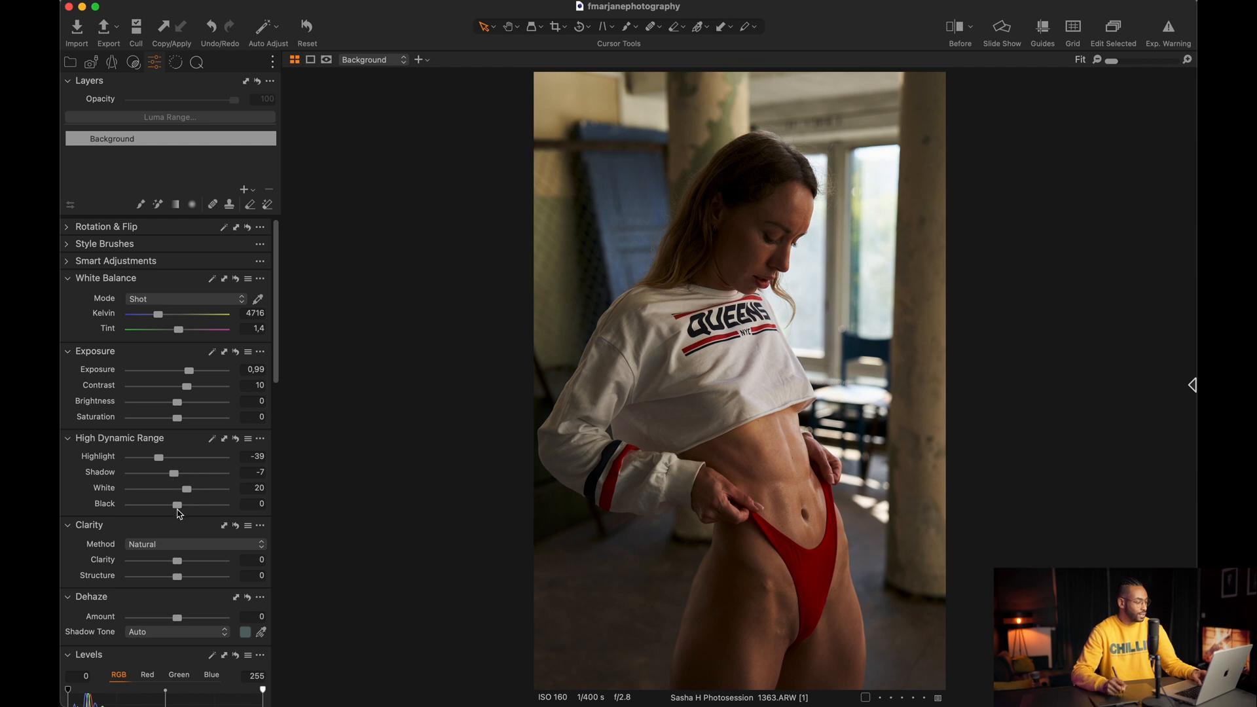
drag(177, 509, 177, 514)
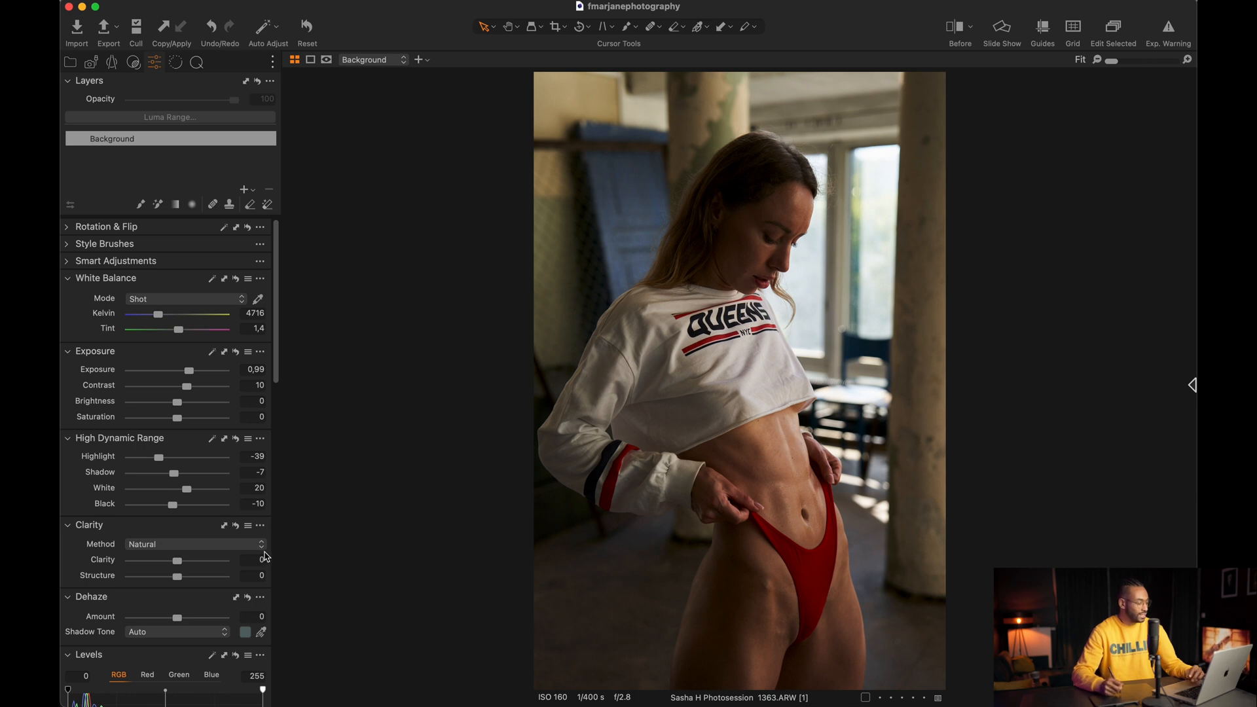
Step: Set clarity to 10 and structure to 5 with the Natural method
scroll(232, 537, down, 2)
scroll(232, 537, down, 1)
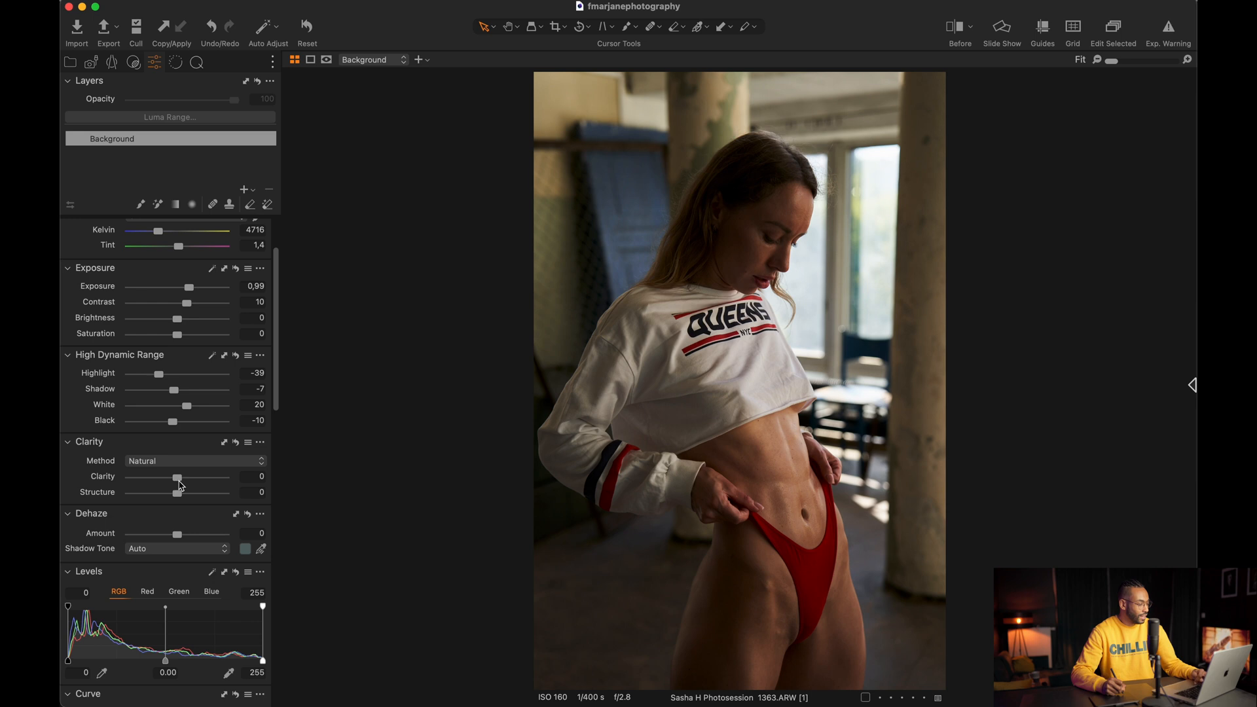
drag(180, 484, 186, 482)
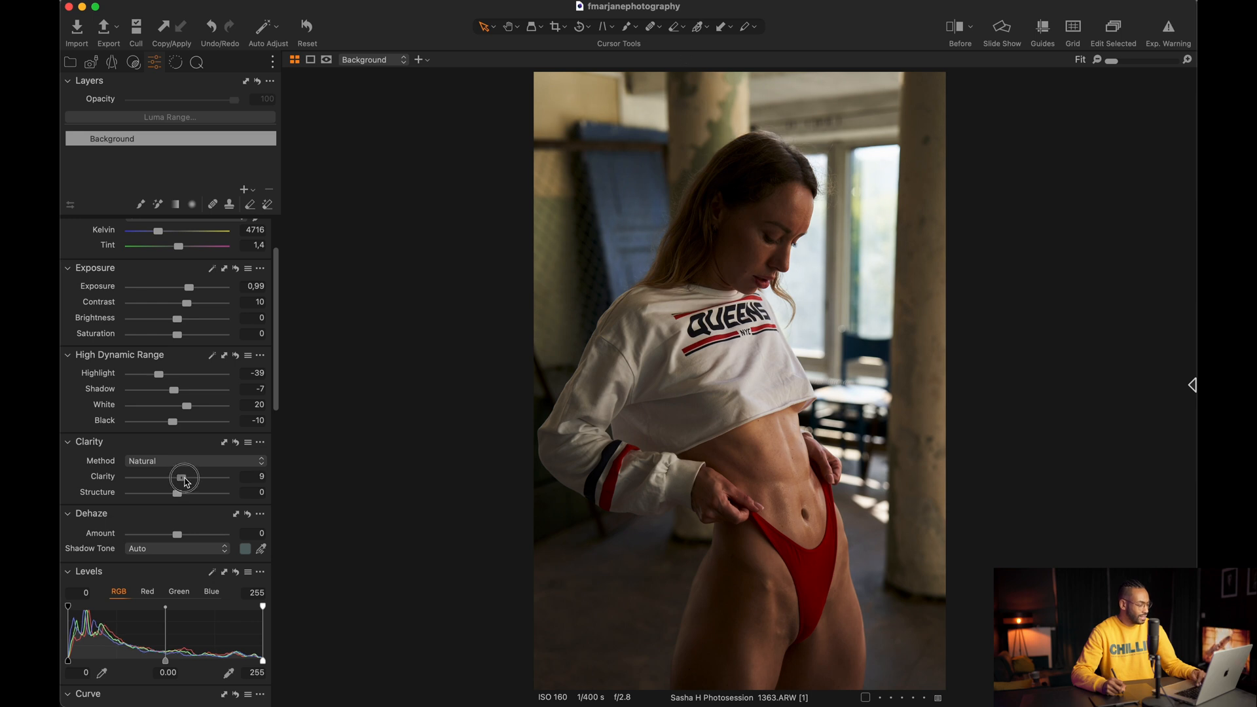
drag(186, 481, 185, 483)
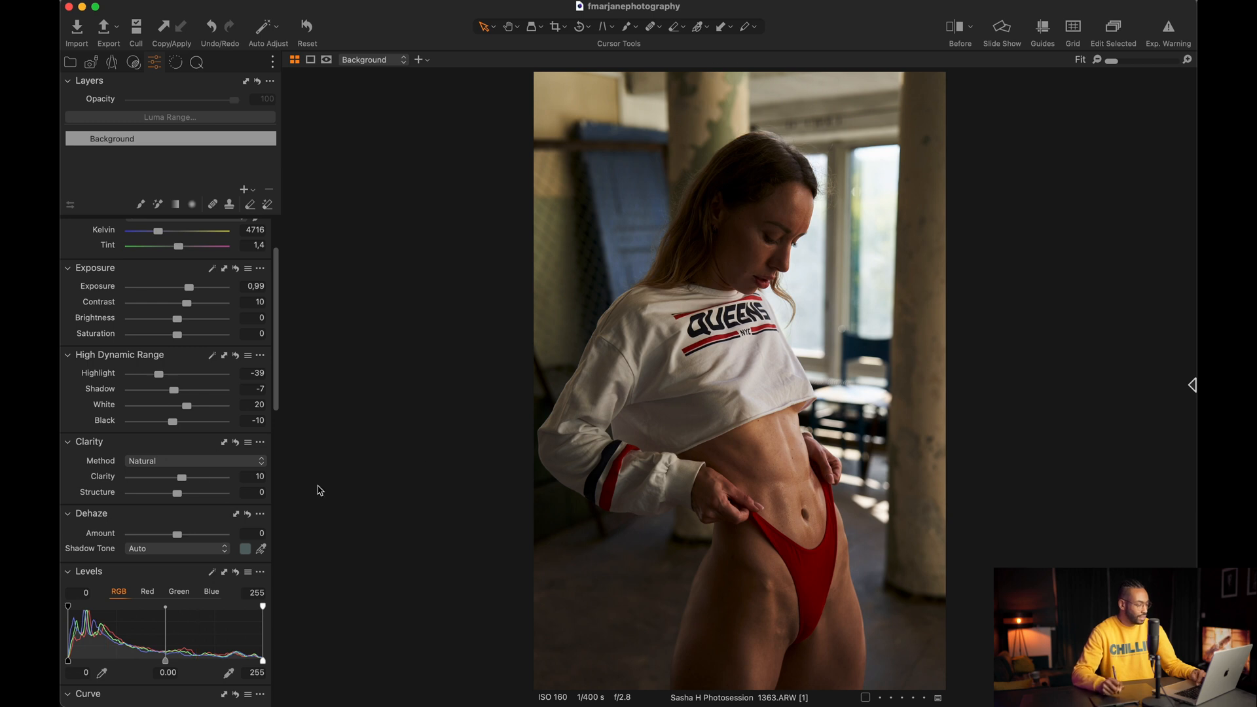
scroll(197, 500, down, 3)
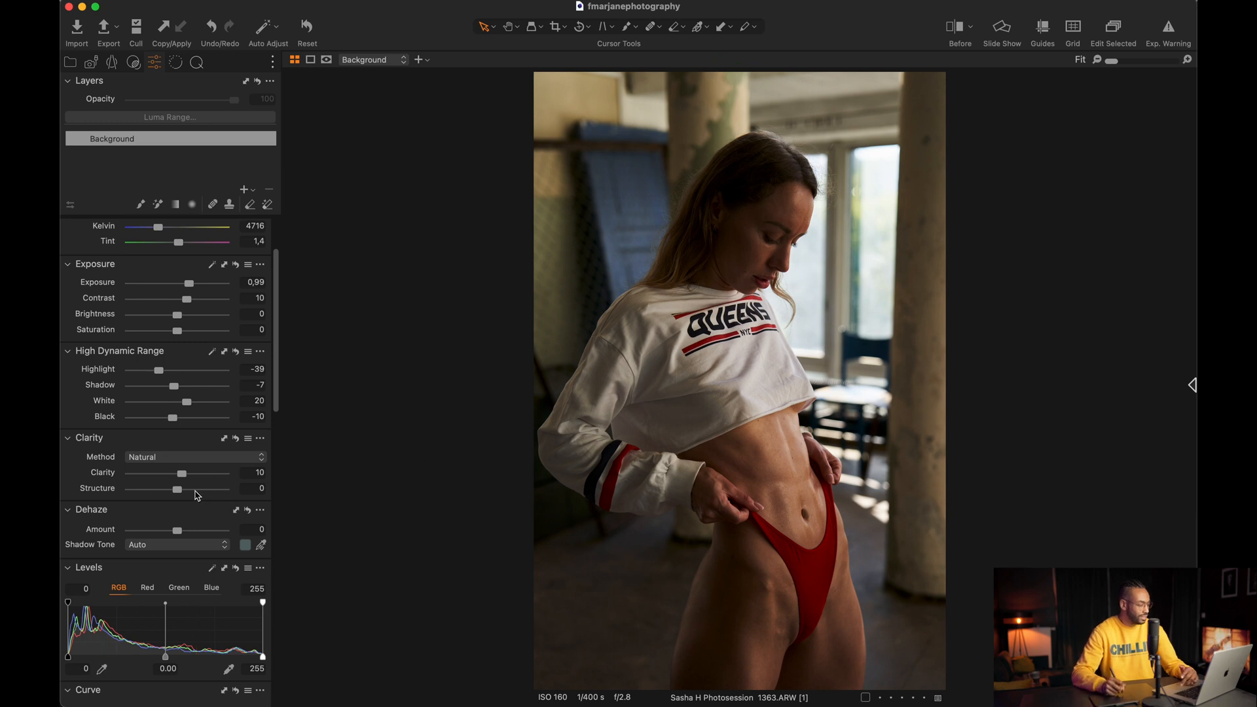
scroll(189, 418, down, 3)
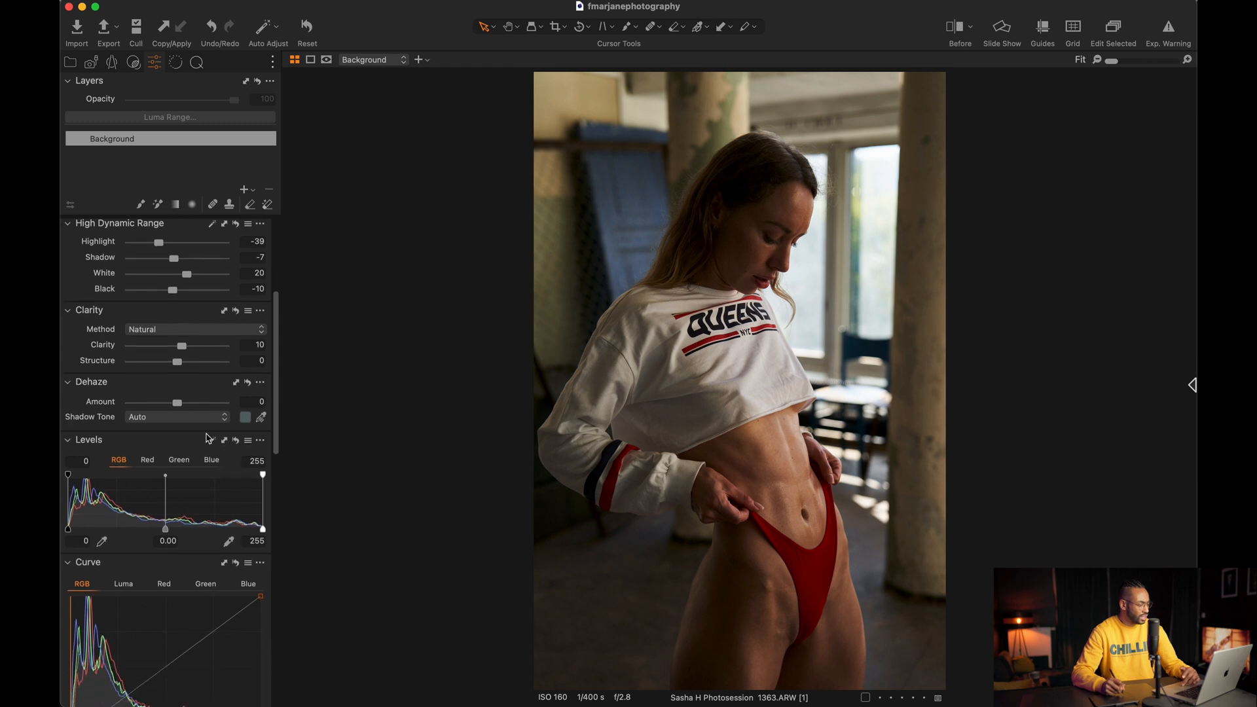
drag(181, 366, 184, 366)
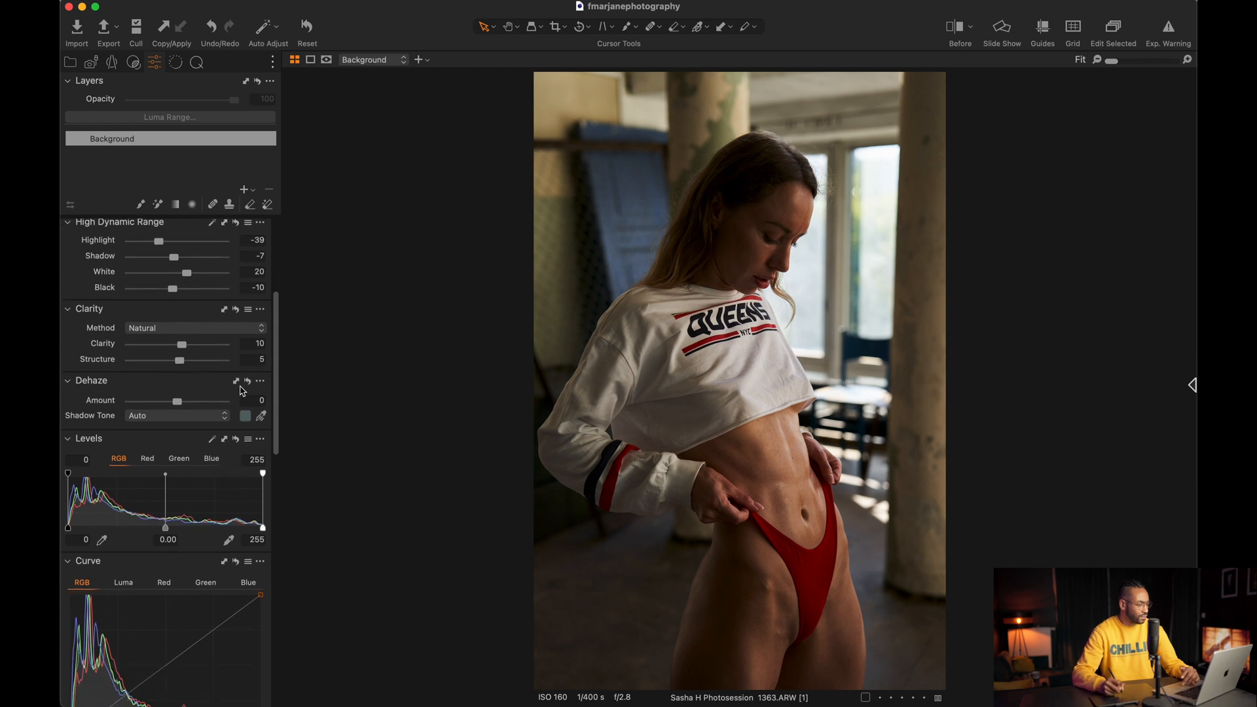
Step: Set the RGB levels midtone to -0.20 and the white input point to 241
scroll(262, 435, down, 7)
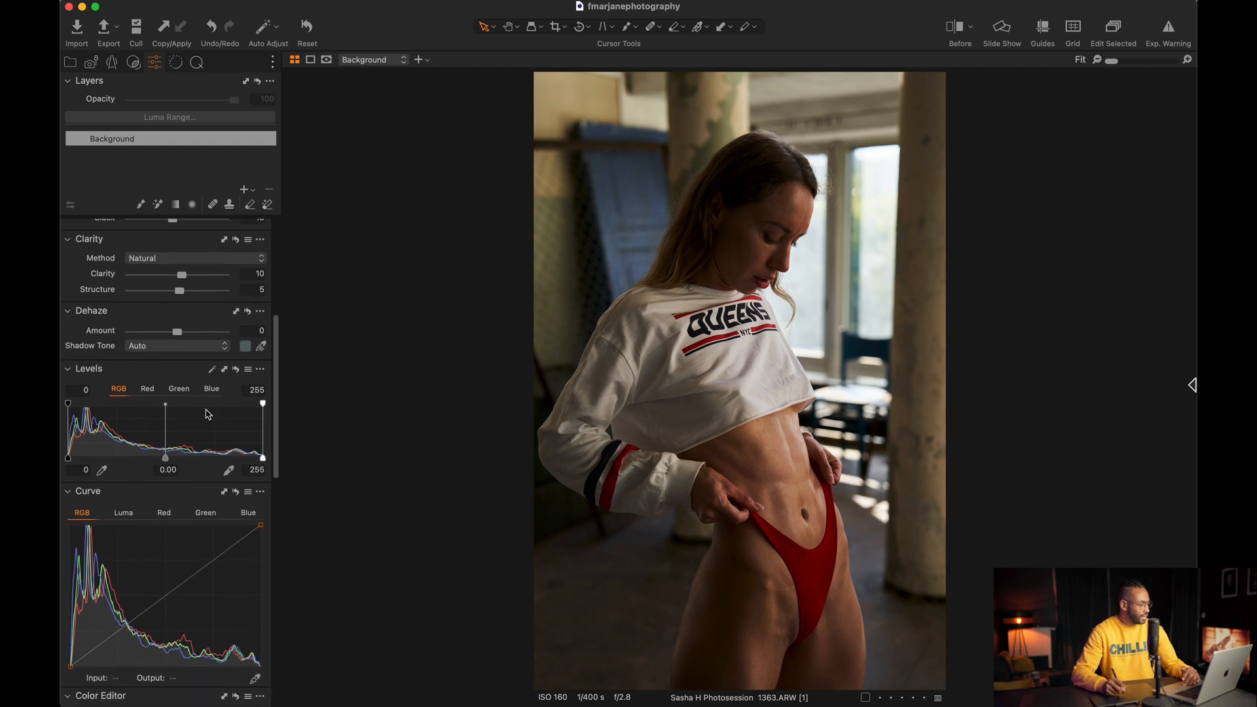
scroll(252, 429, down, 1)
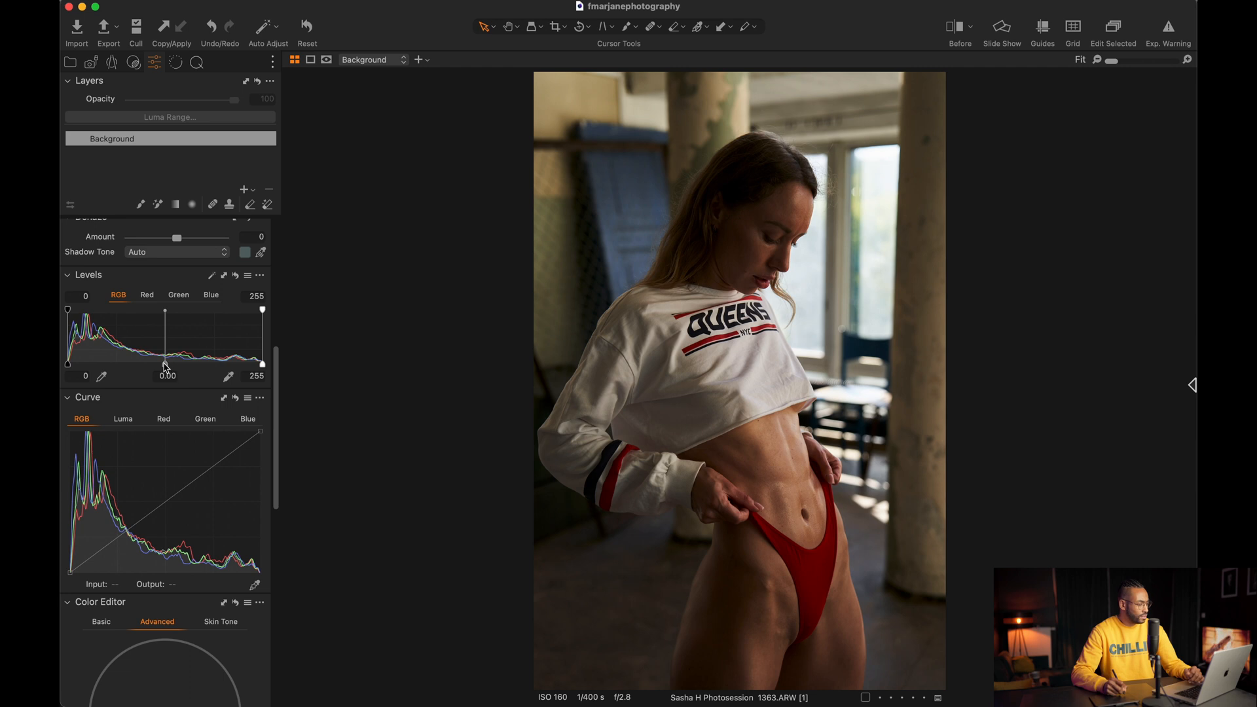
mouse_move(167, 364)
mouse_down()
mouse_move(184, 356)
mouse_move(189, 367)
mouse_up()
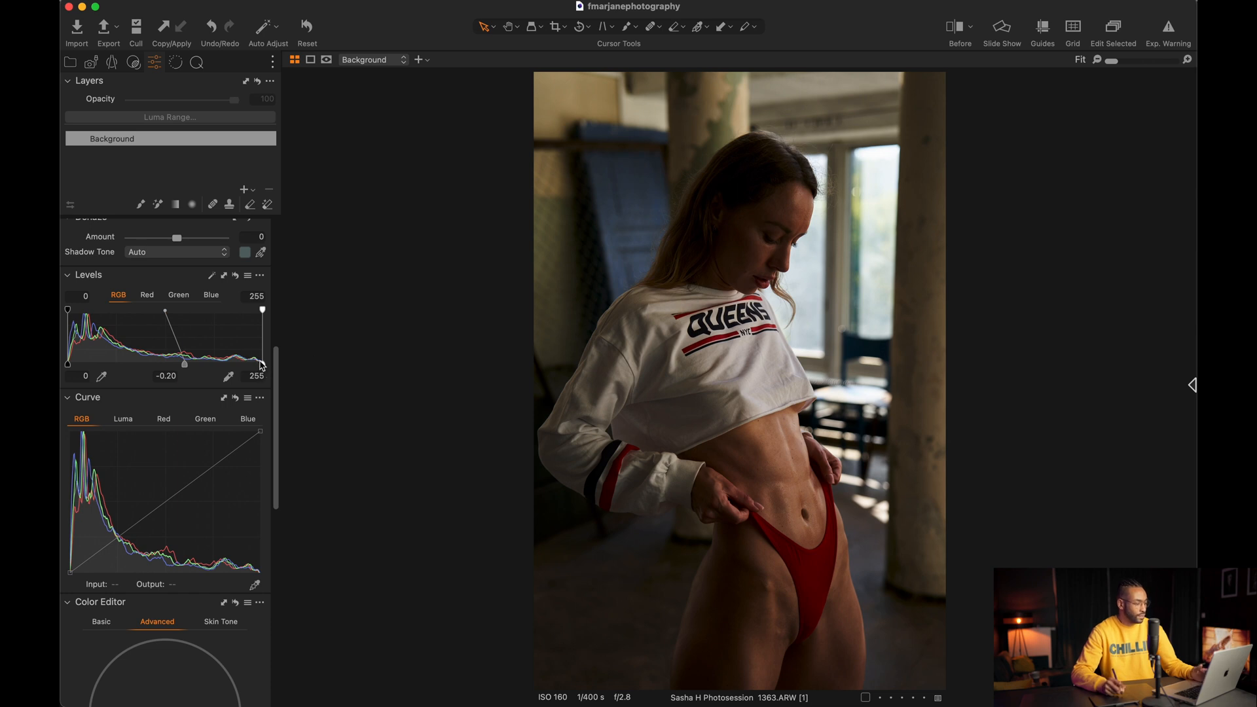
drag(261, 364, 251, 365)
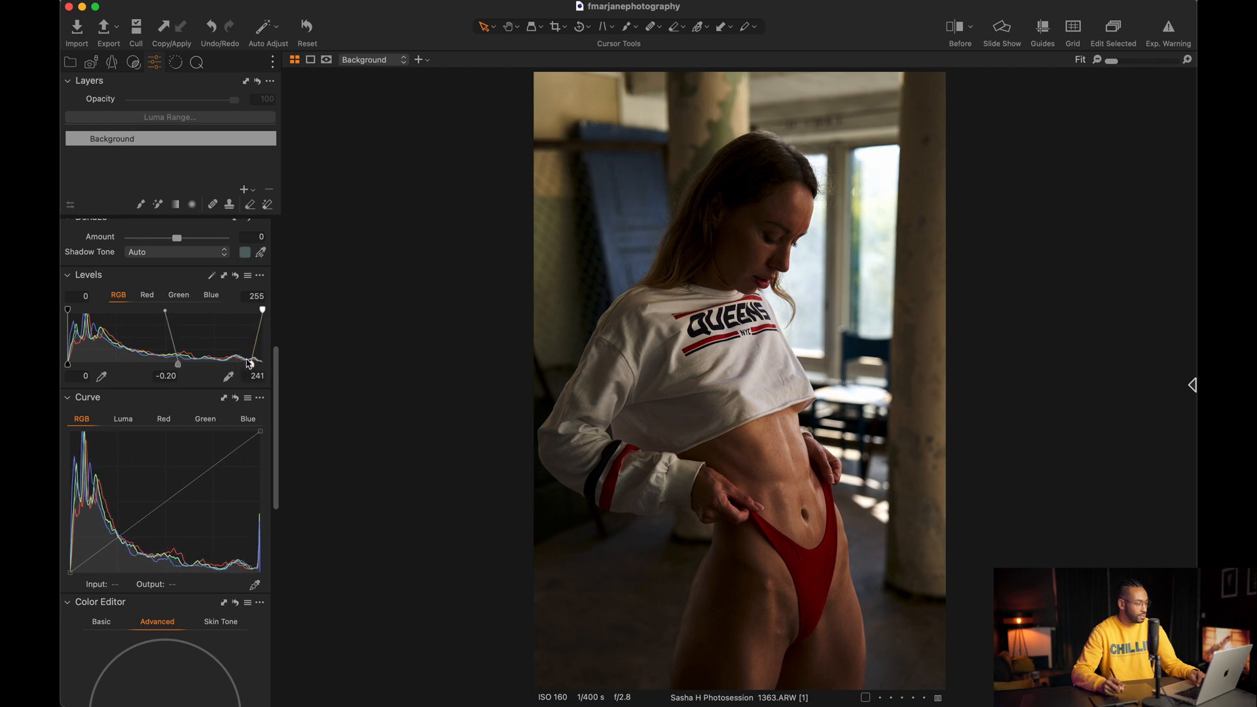
drag(70, 367, 69, 367)
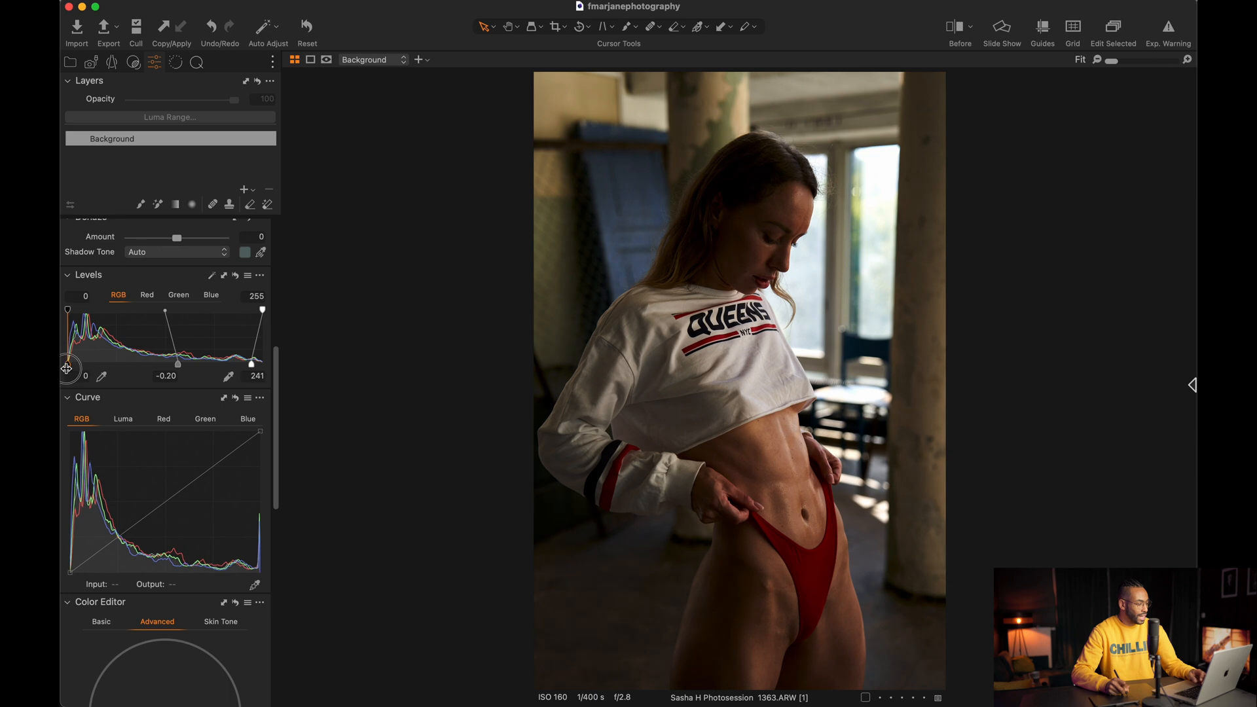
Step: Raise the saturation of the red range to 12.8 in the basic Color Editor
scroll(150, 391, down, 1)
scroll(149, 390, down, 6)
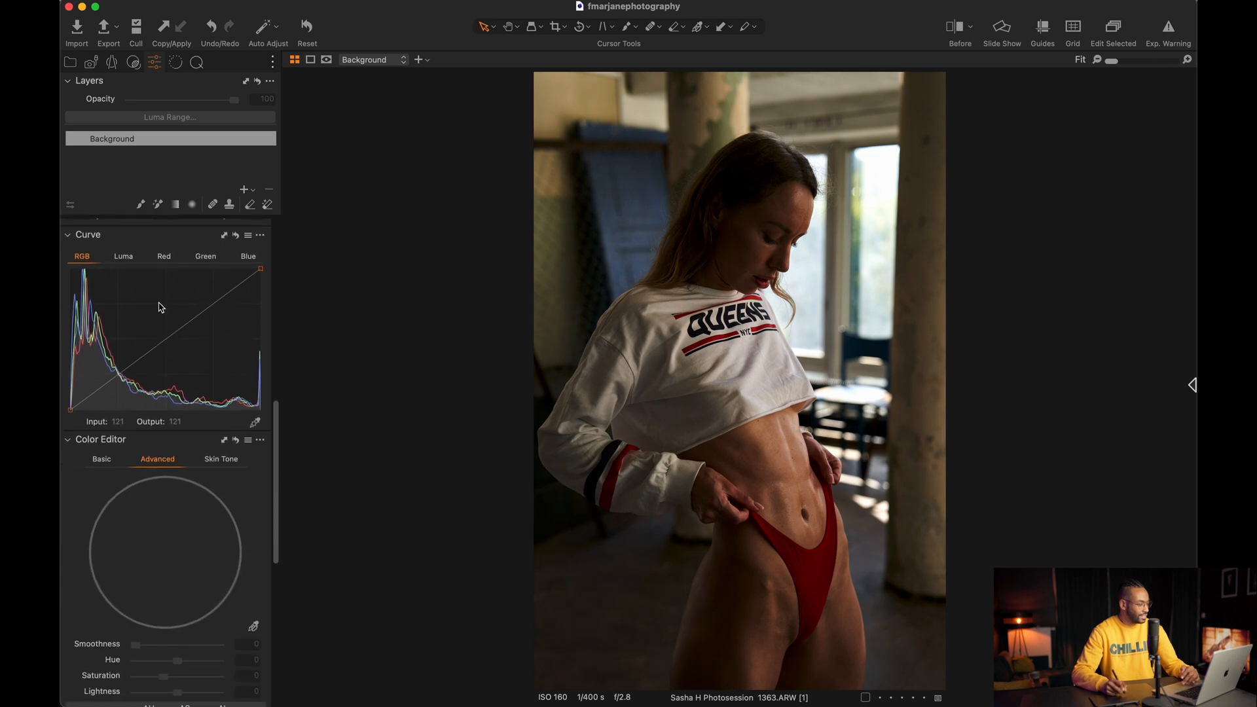
scroll(137, 272, up, 5)
scroll(183, 395, up, 1)
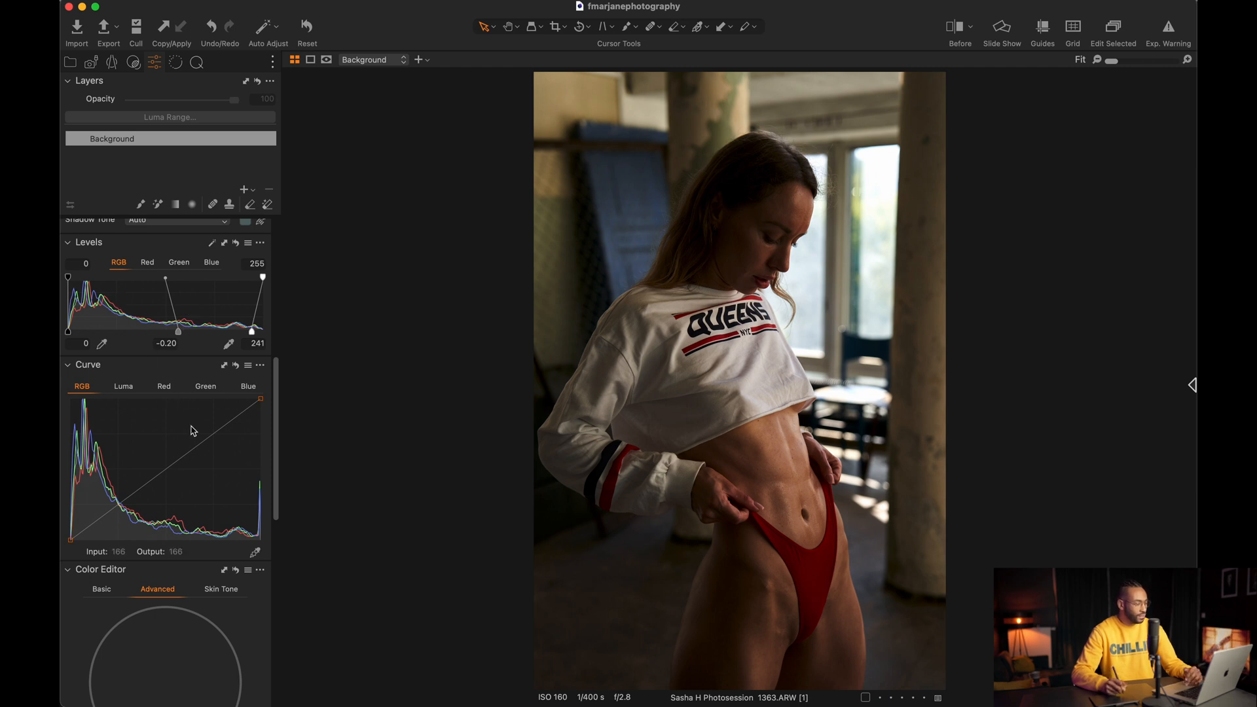
scroll(197, 396, down, 5)
scroll(165, 476, down, 5)
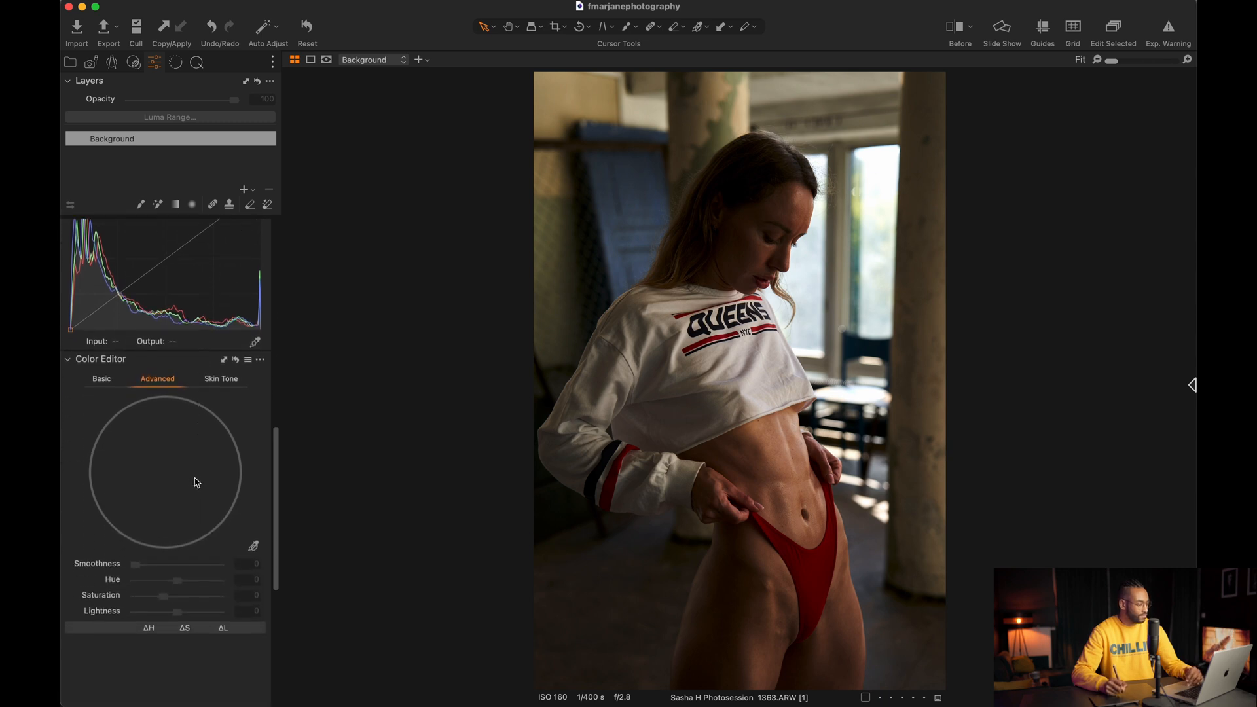
scroll(183, 468, down, 5)
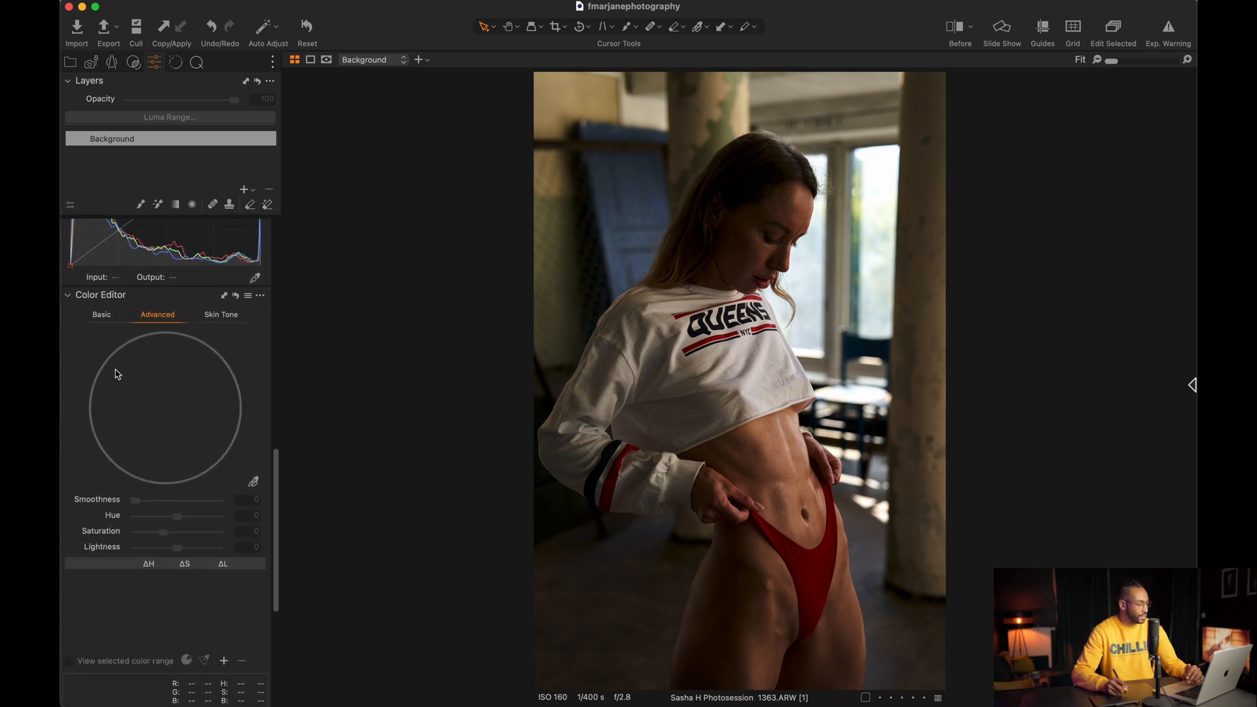
click(105, 310)
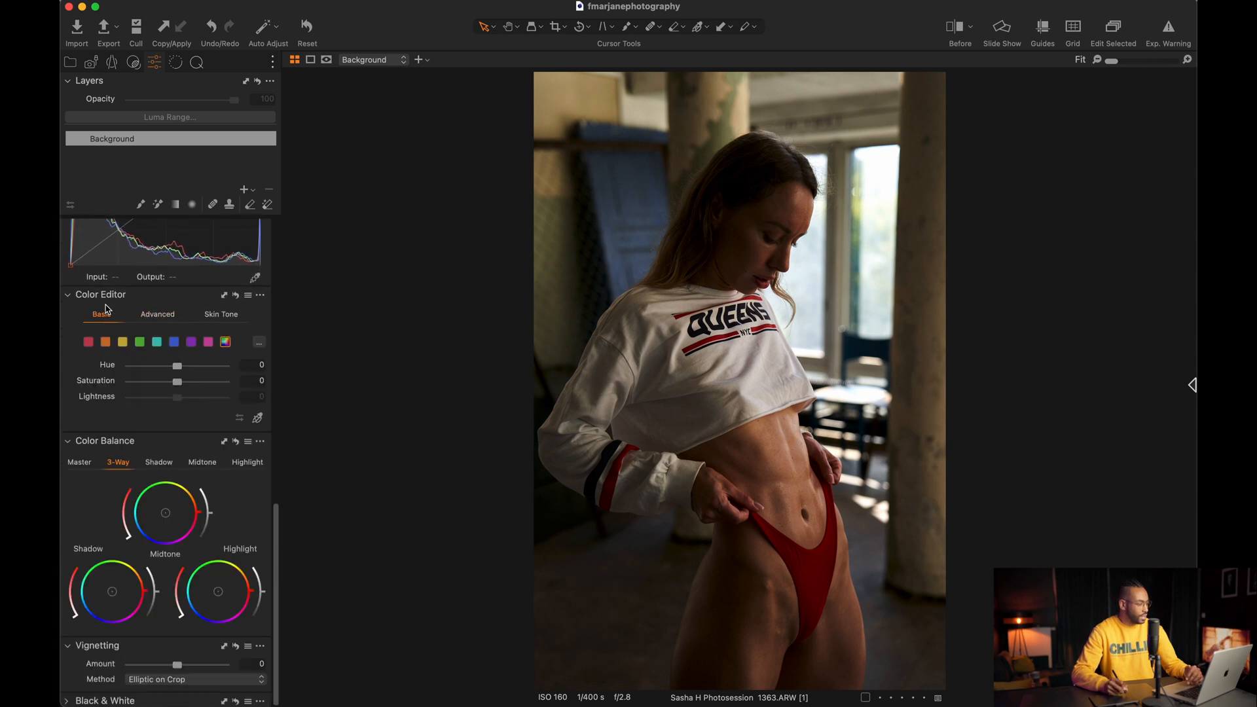
click(159, 315)
click(102, 315)
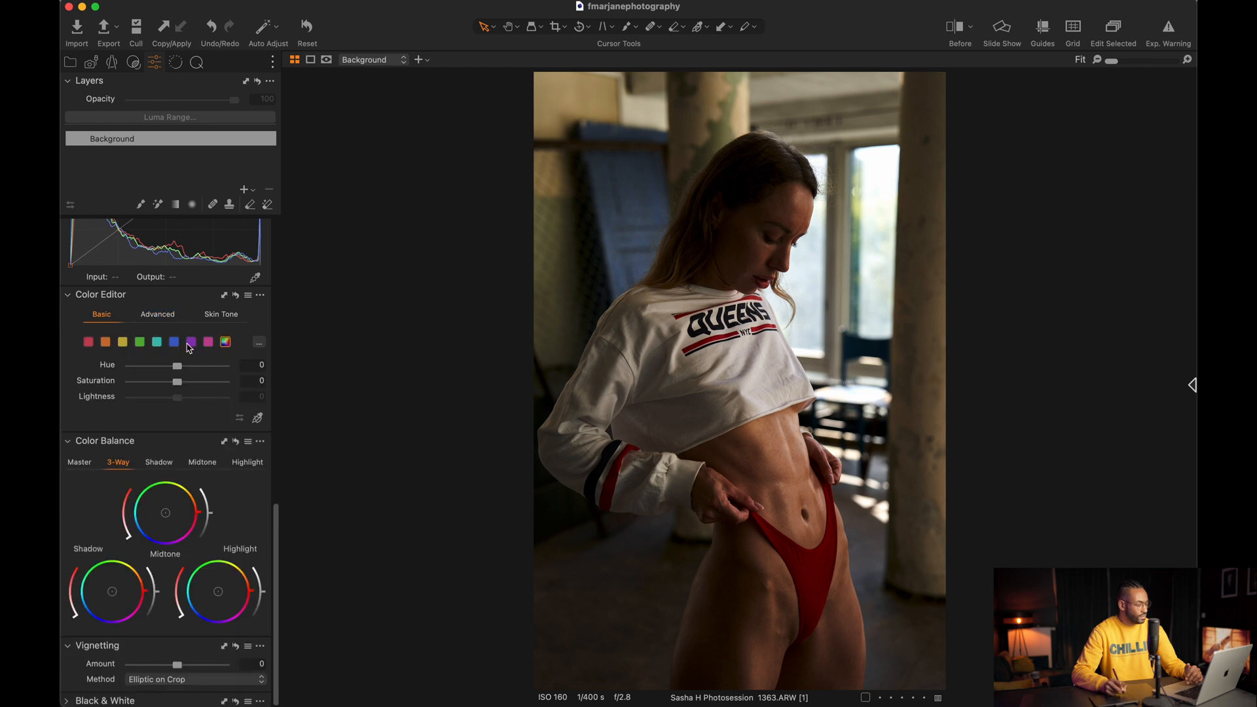
click(208, 342)
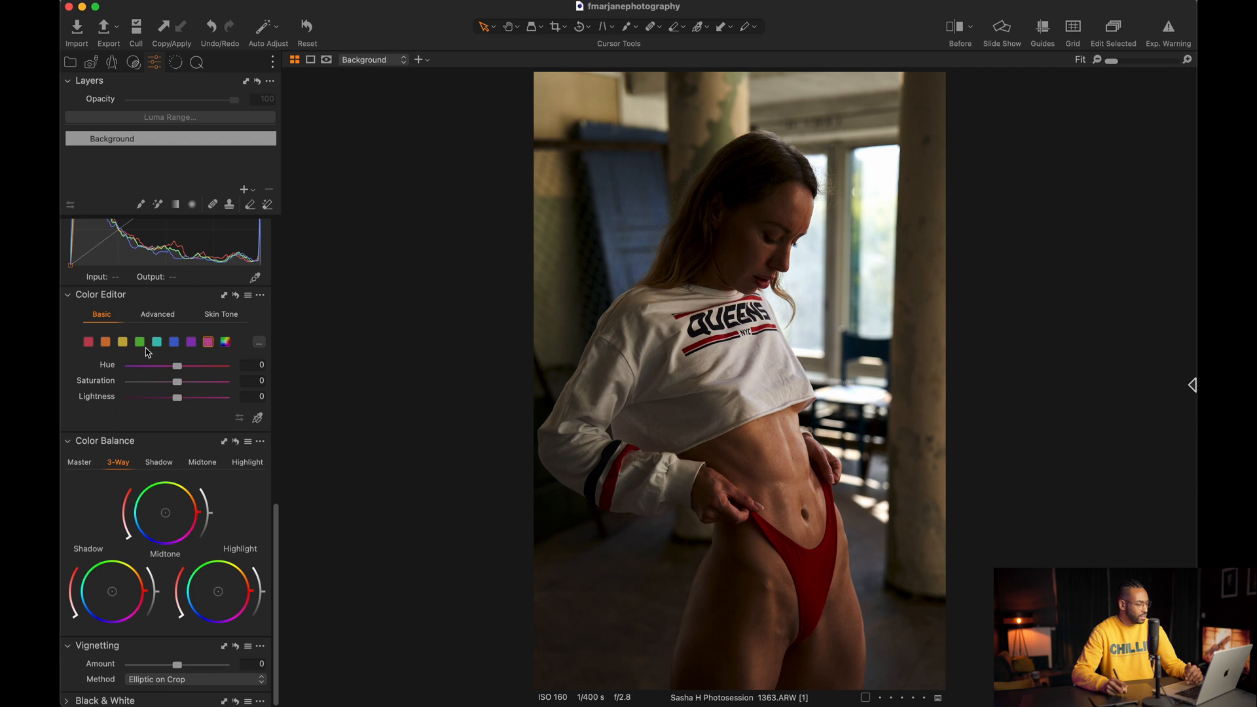
click(87, 343)
drag(182, 386, 188, 383)
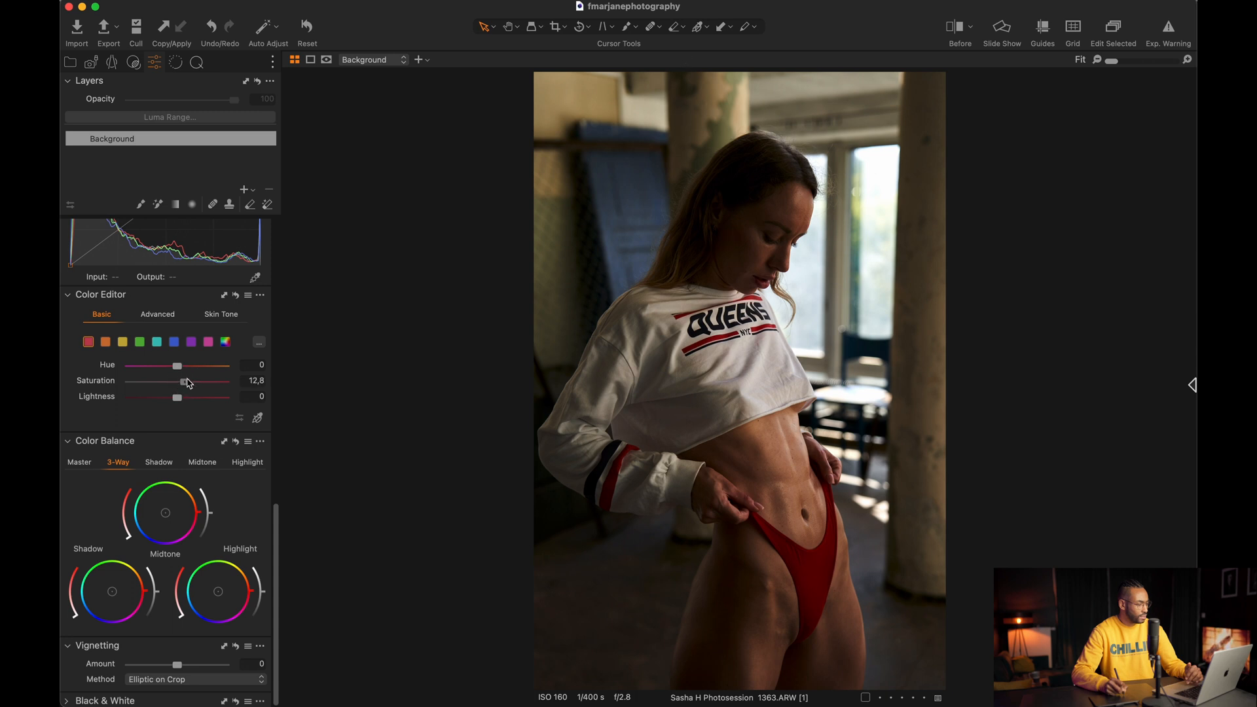
Step: Try adjusting the orange range's saturation and the red range's lightness, resetting each to 0
click(105, 342)
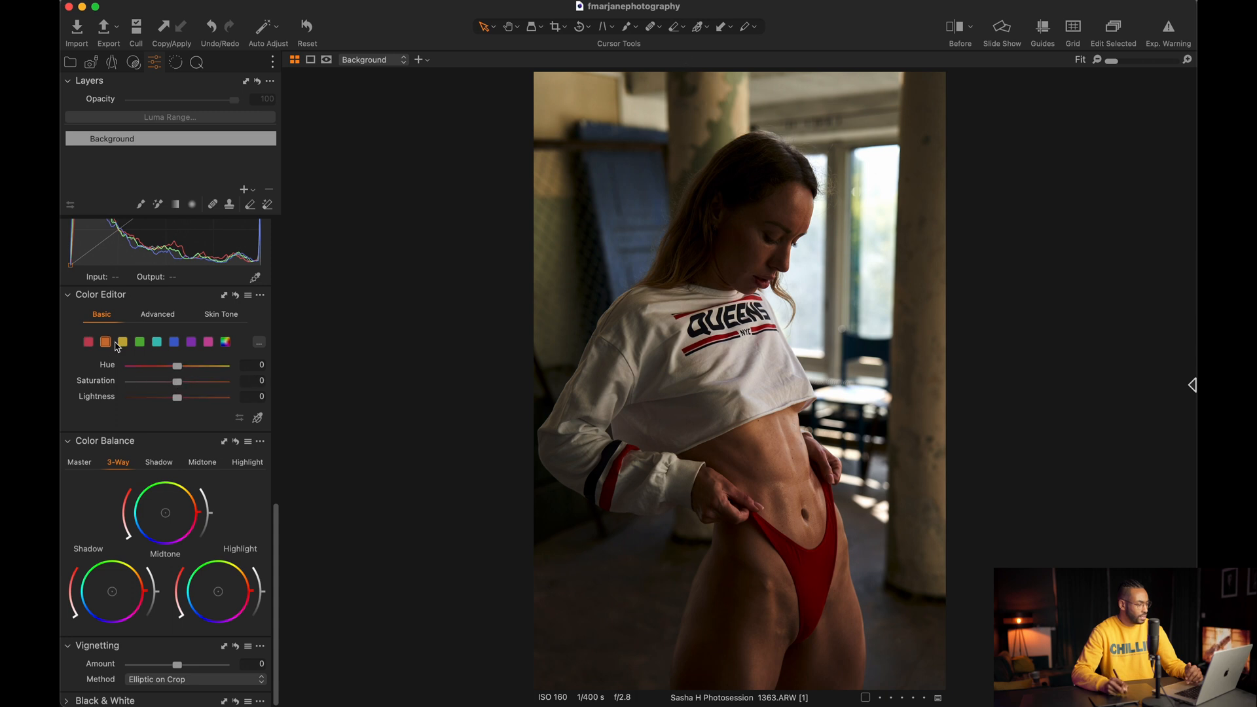
drag(176, 382, 176, 386)
double_click(177, 383)
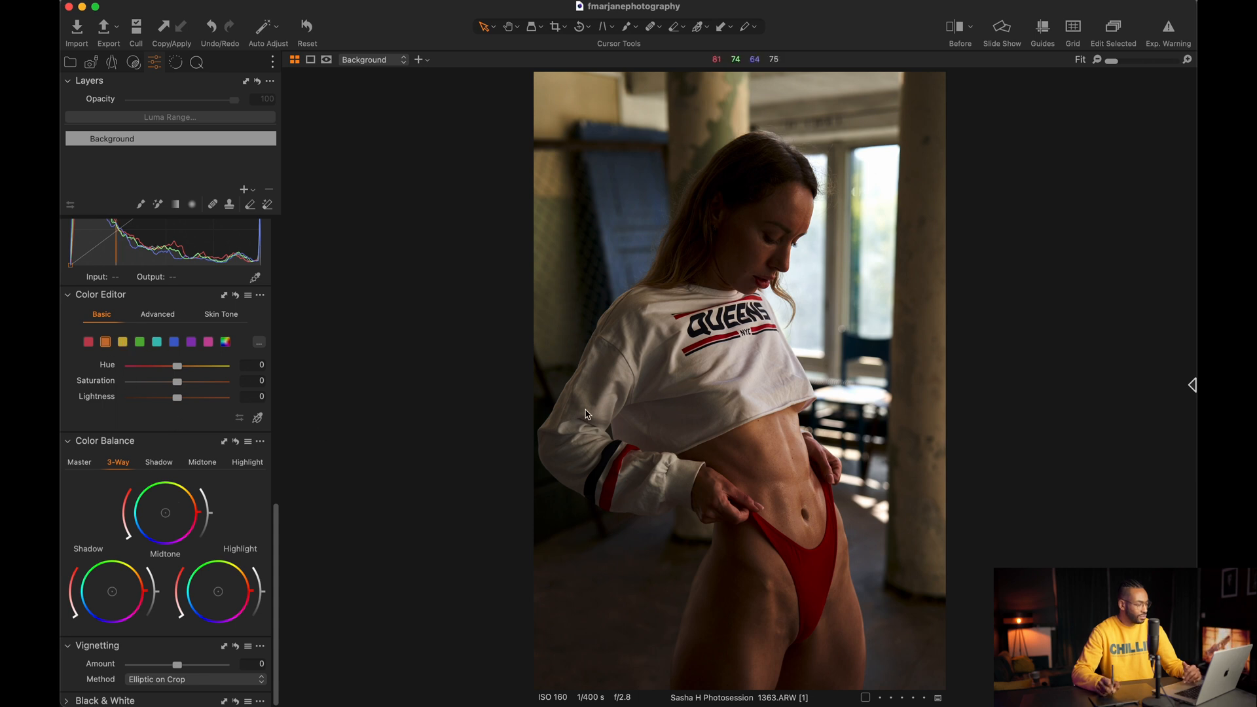
click(88, 342)
drag(180, 404, 189, 405)
double_click(188, 401)
Step: Tint the highlights slightly yellow and darken them marginally in the 3-way Color Balance
scroll(190, 424, down, 1)
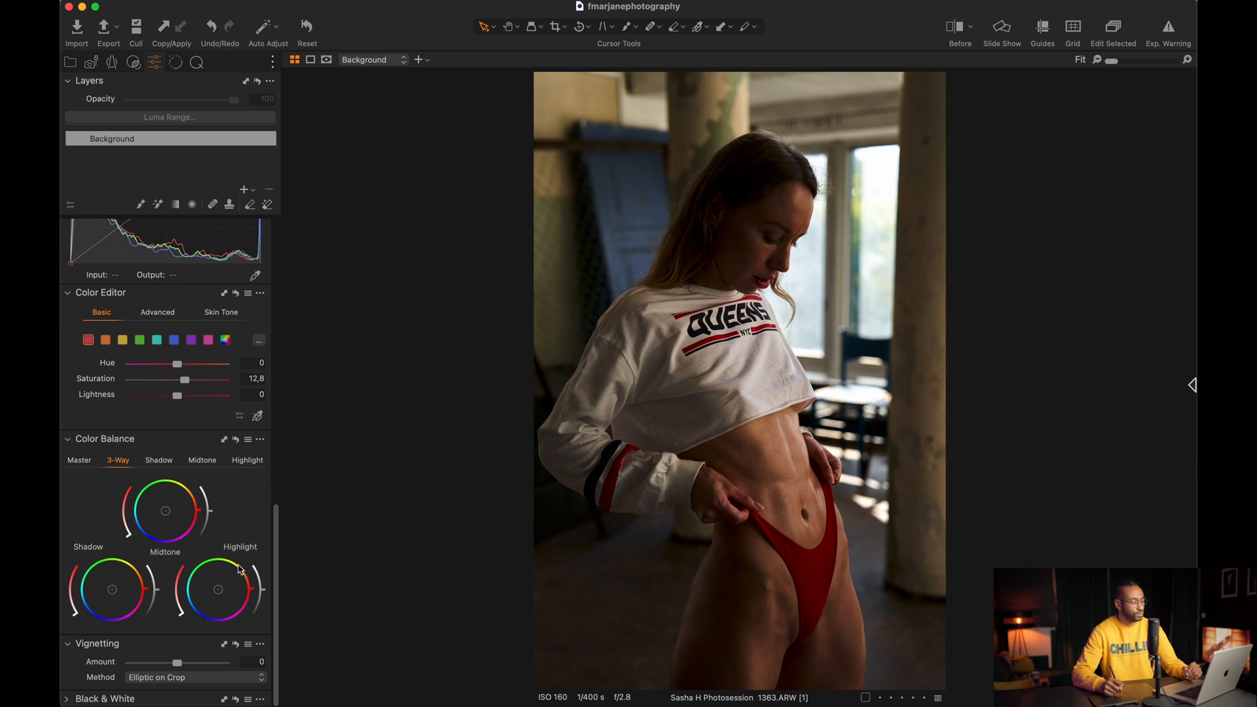
drag(254, 589, 244, 556)
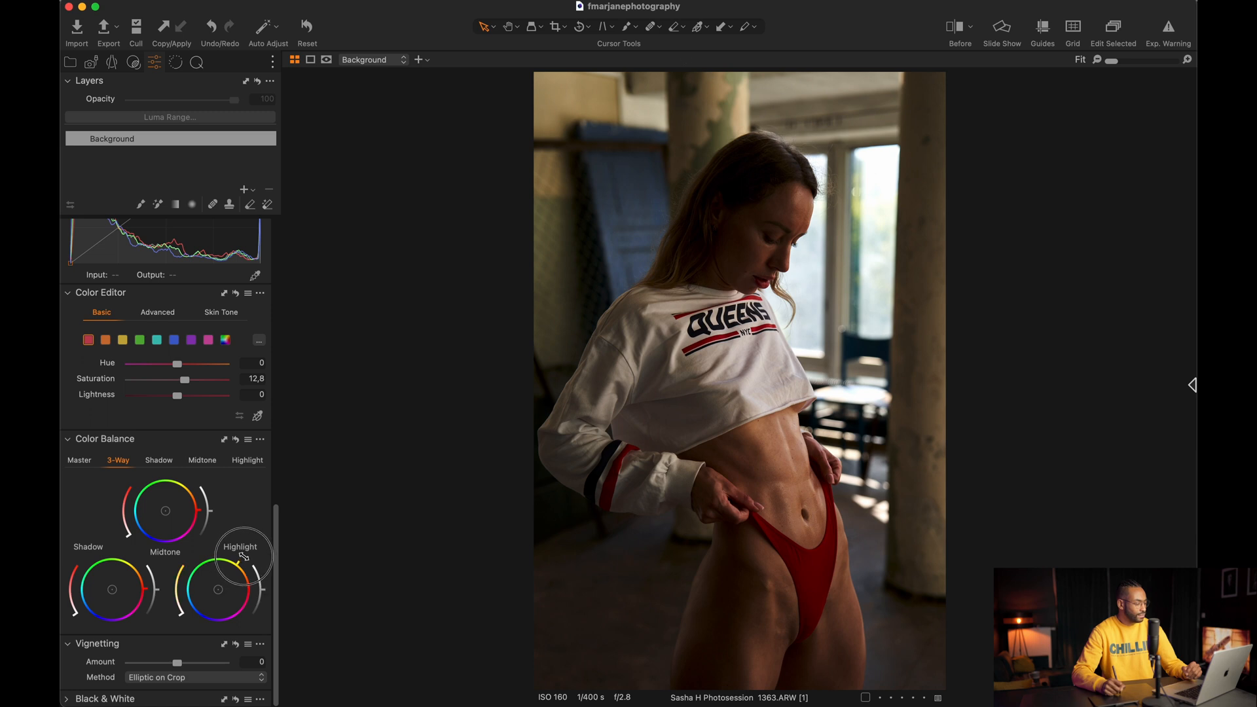
drag(183, 616, 173, 609)
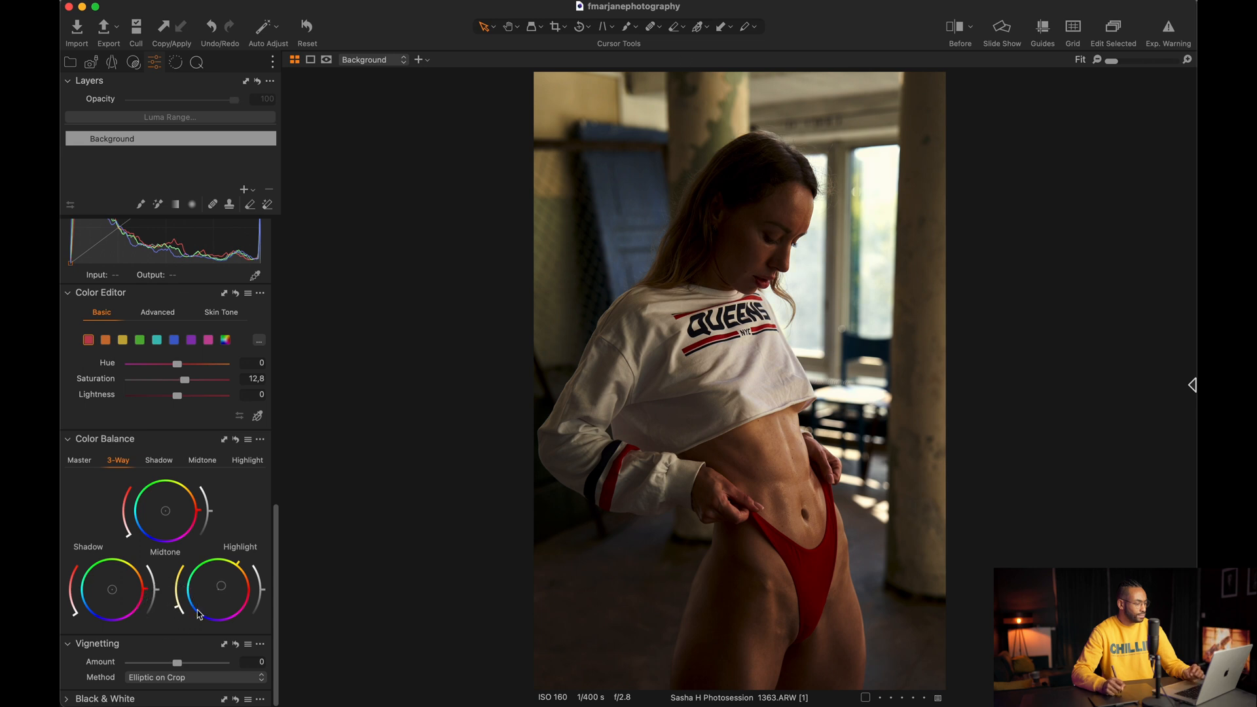
drag(264, 593, 263, 593)
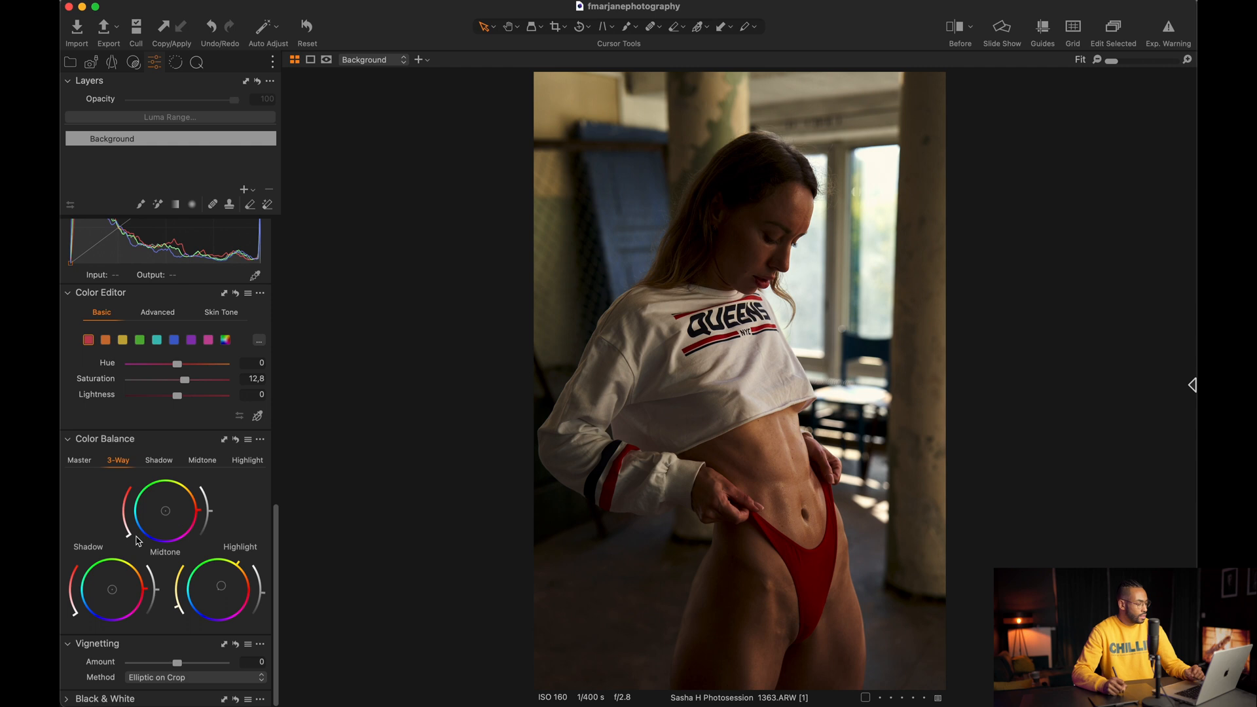
Step: Tint the midtones orange and darken them slightly, and tint the shadows slightly red-orange in the 3-way Color Balance
drag(203, 516, 203, 488)
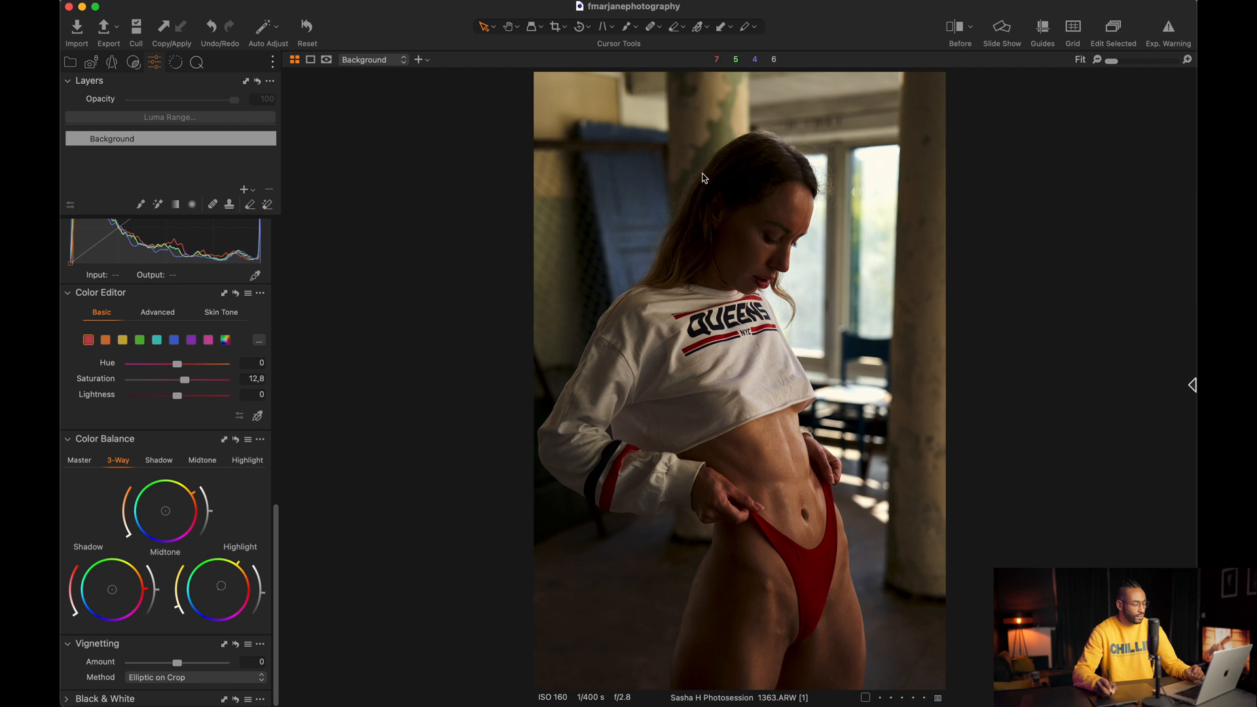
click(195, 496)
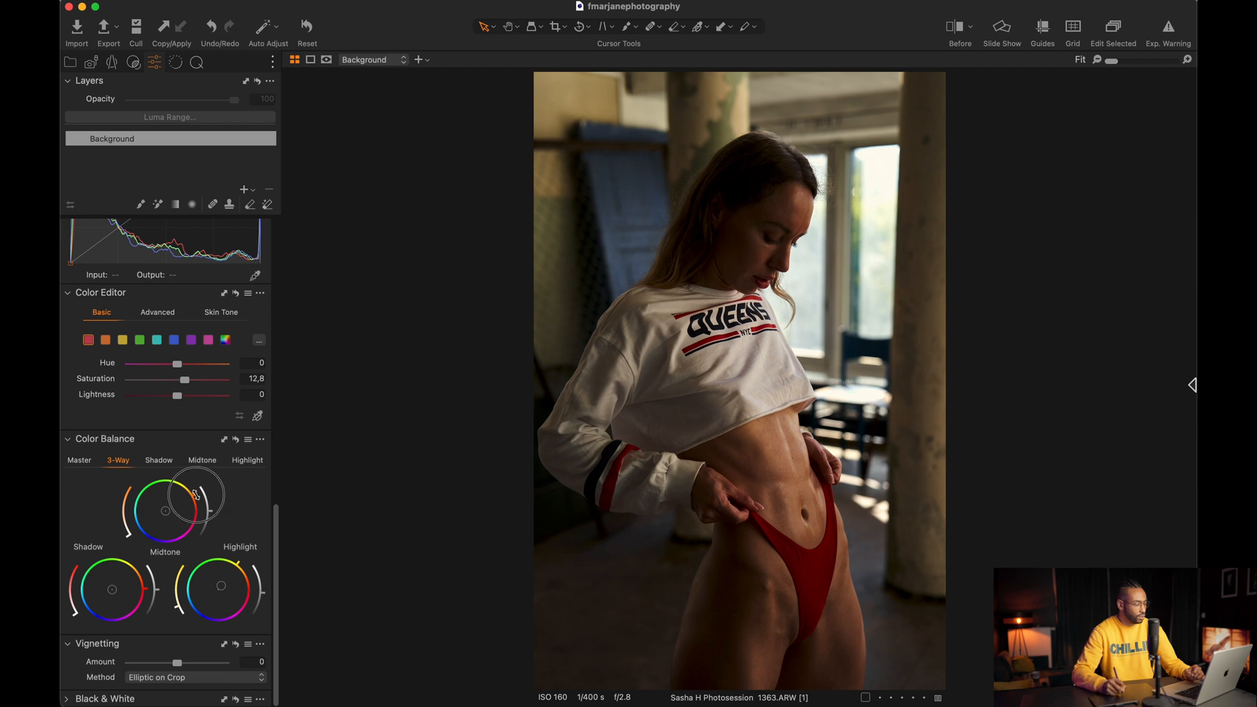
drag(128, 538, 119, 528)
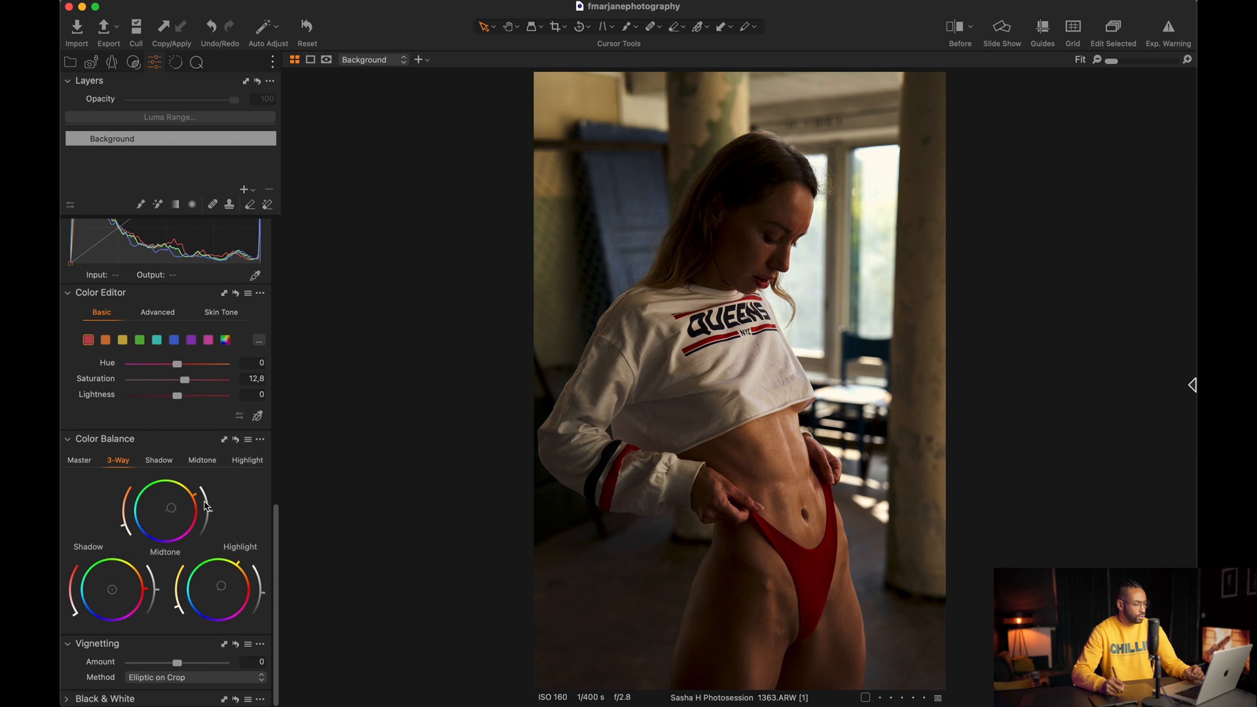
drag(212, 517, 218, 516)
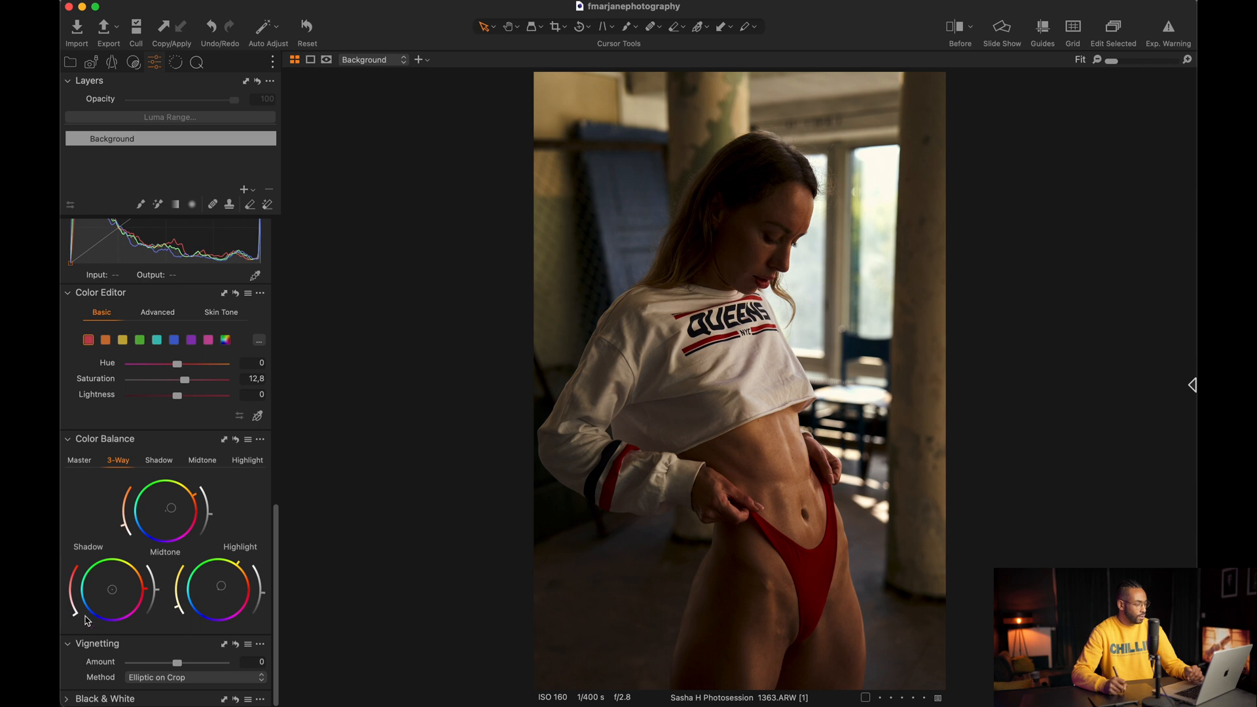
drag(77, 616, 72, 610)
drag(145, 582, 159, 590)
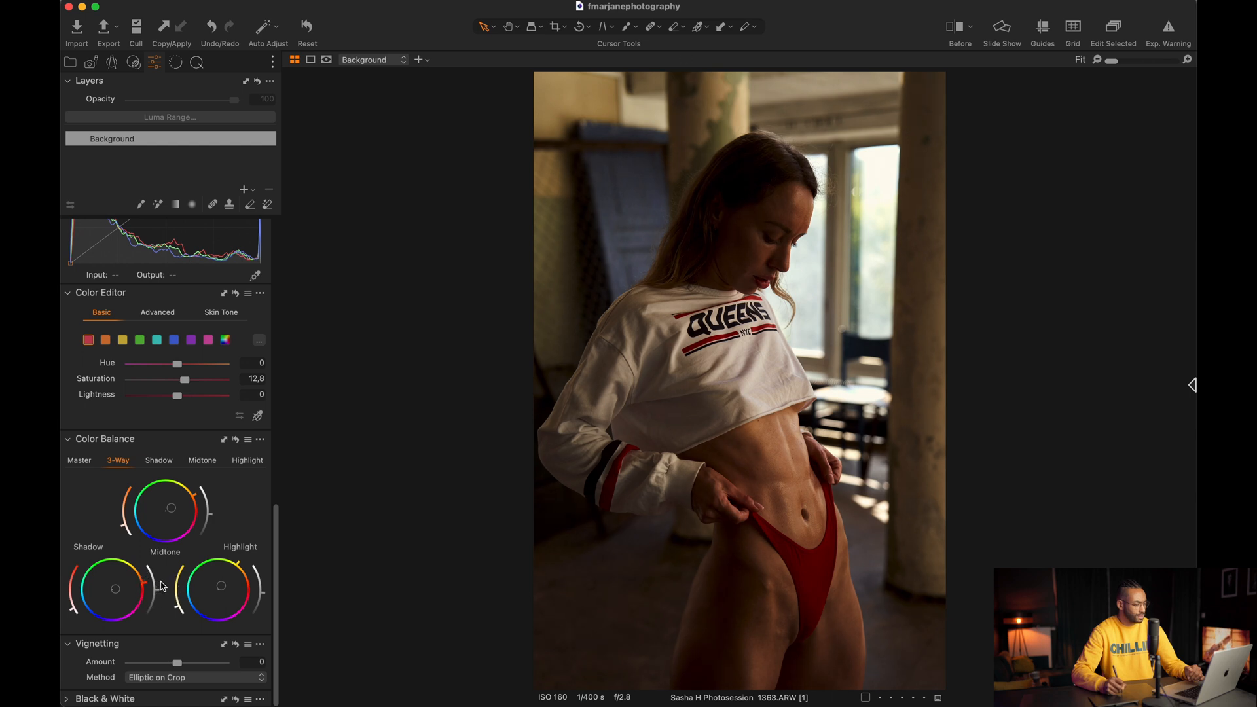
Step: Compare the portrait with and without the color balance, and with the unedited original
click(236, 439)
click(235, 439)
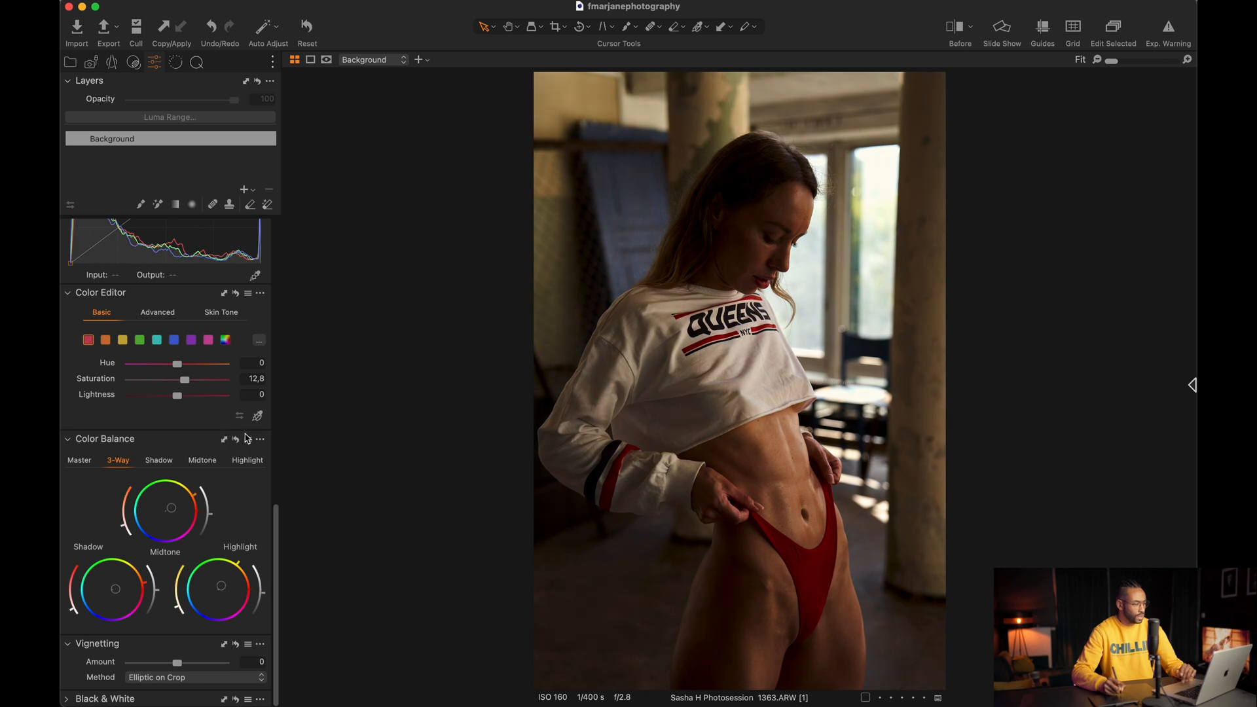
click(953, 29)
click(953, 29)
click(953, 29)
click(953, 30)
click(953, 30)
click(953, 29)
click(953, 30)
click(953, 30)
click(953, 29)
click(953, 29)
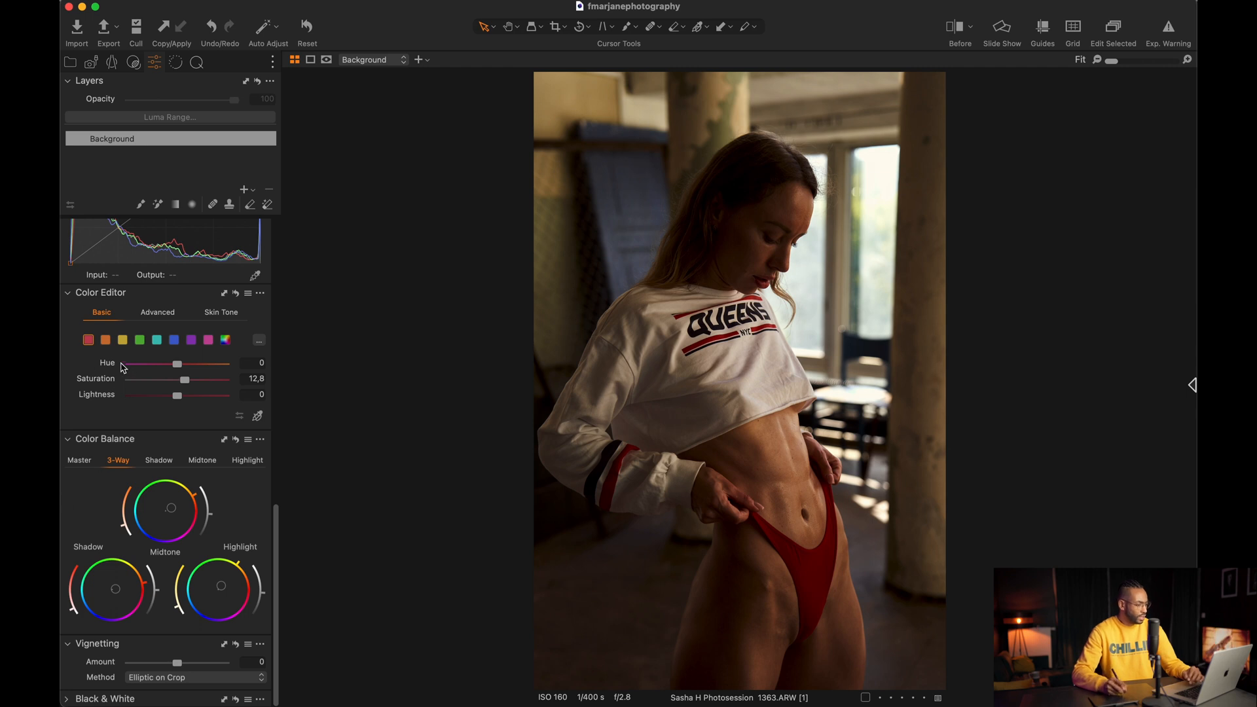
Step: Set the red range's saturation to 20.2 and its lightness to -4.1 in the basic Color Editor
drag(182, 382, 194, 382)
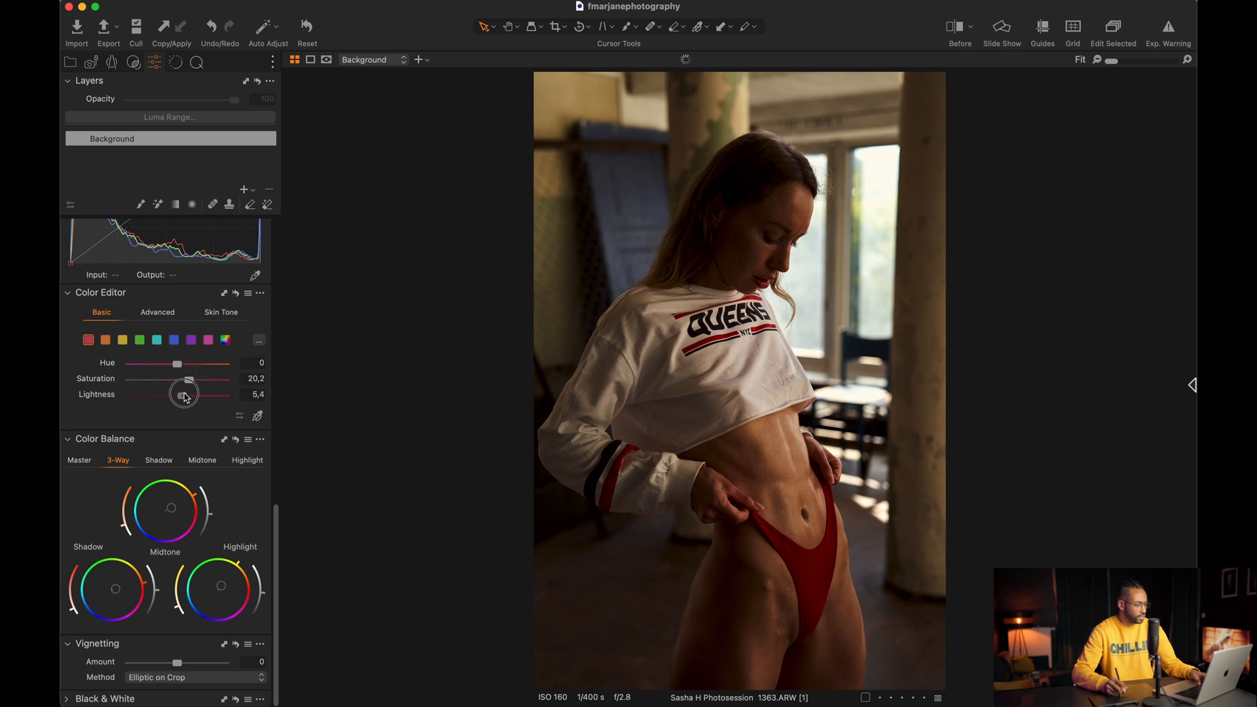
drag(184, 396, 177, 386)
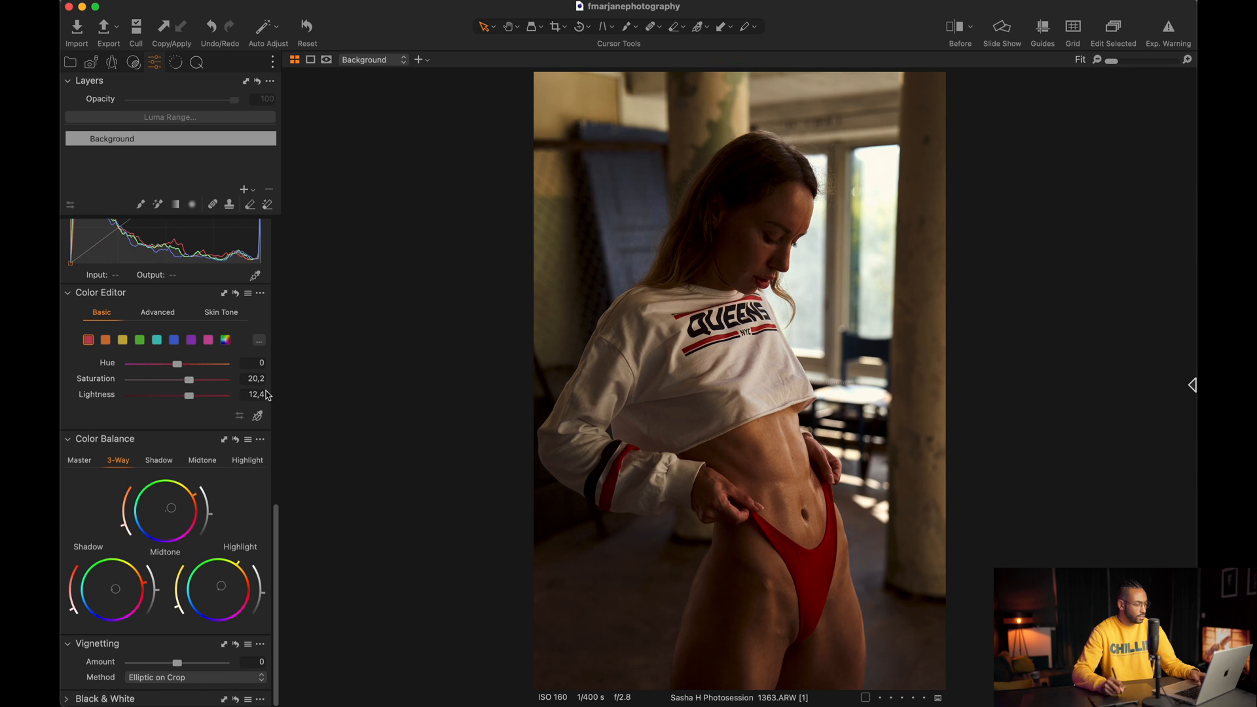
drag(191, 403, 173, 404)
Step: Send the graded portrait to Adobe Photoshop 2023 for editing as a TIFF file
scroll(202, 318, up, 5)
scroll(203, 319, up, 10)
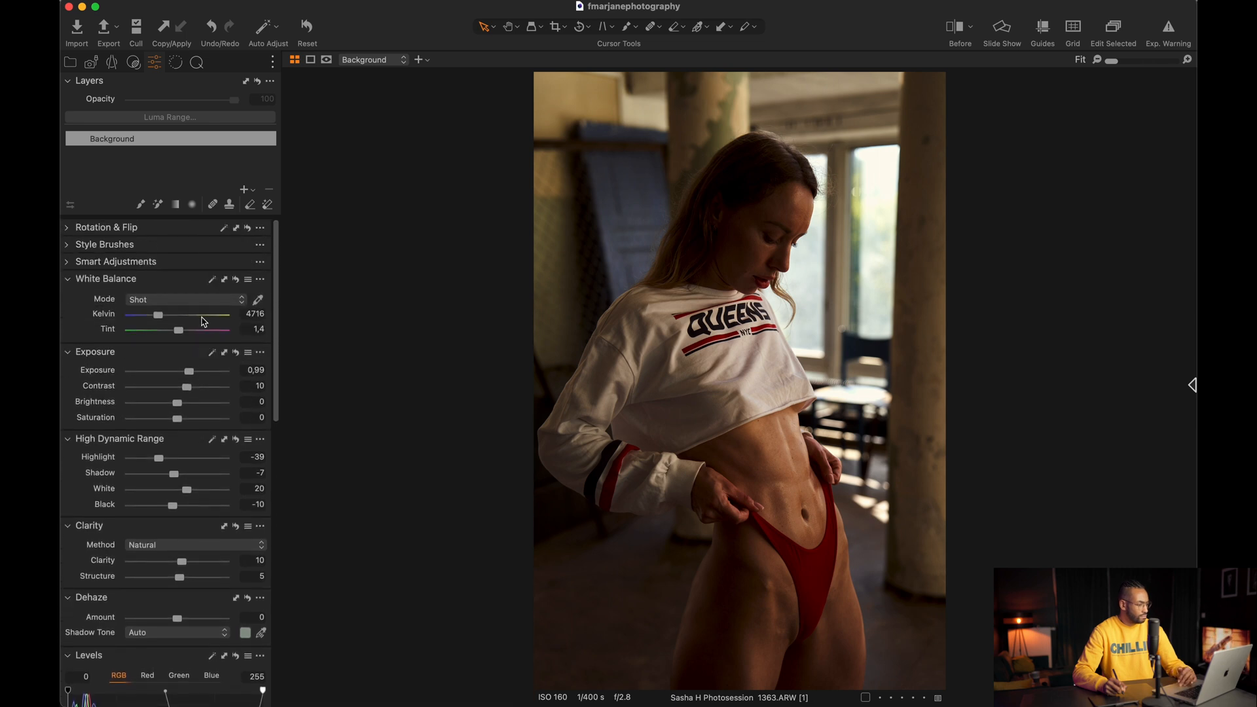
scroll(202, 322, down, 5)
scroll(200, 324, down, 10)
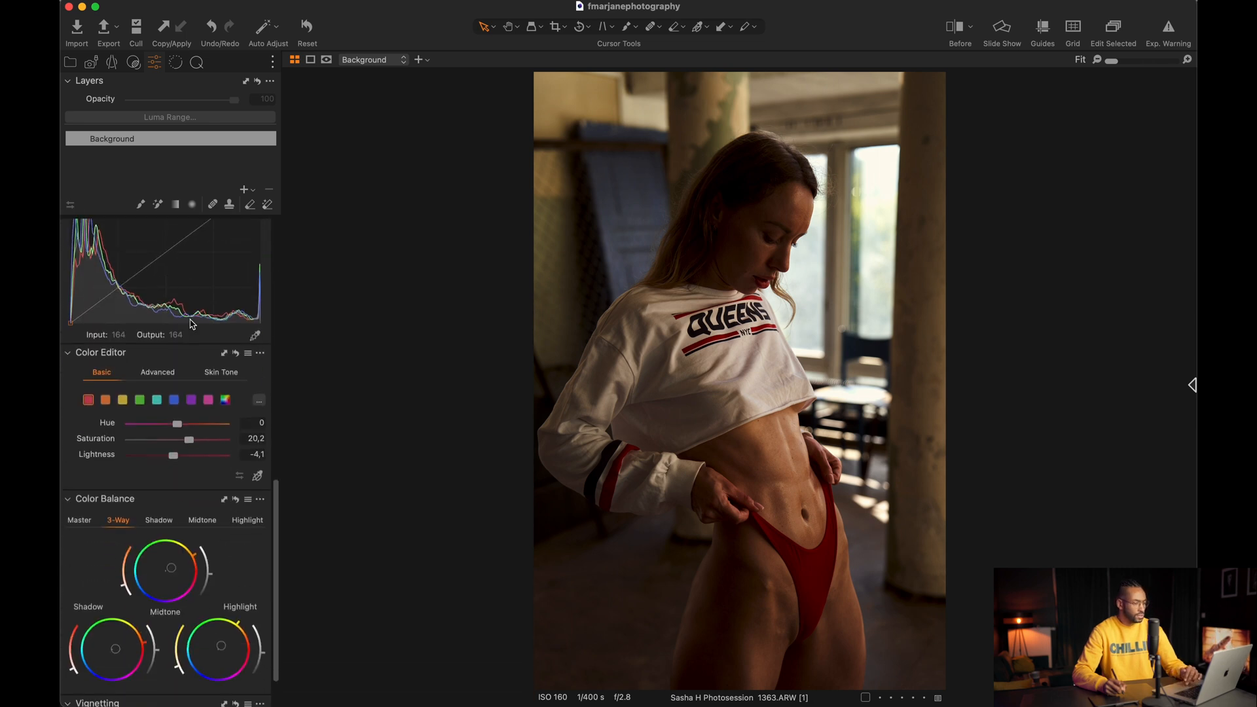
right_click(593, 146)
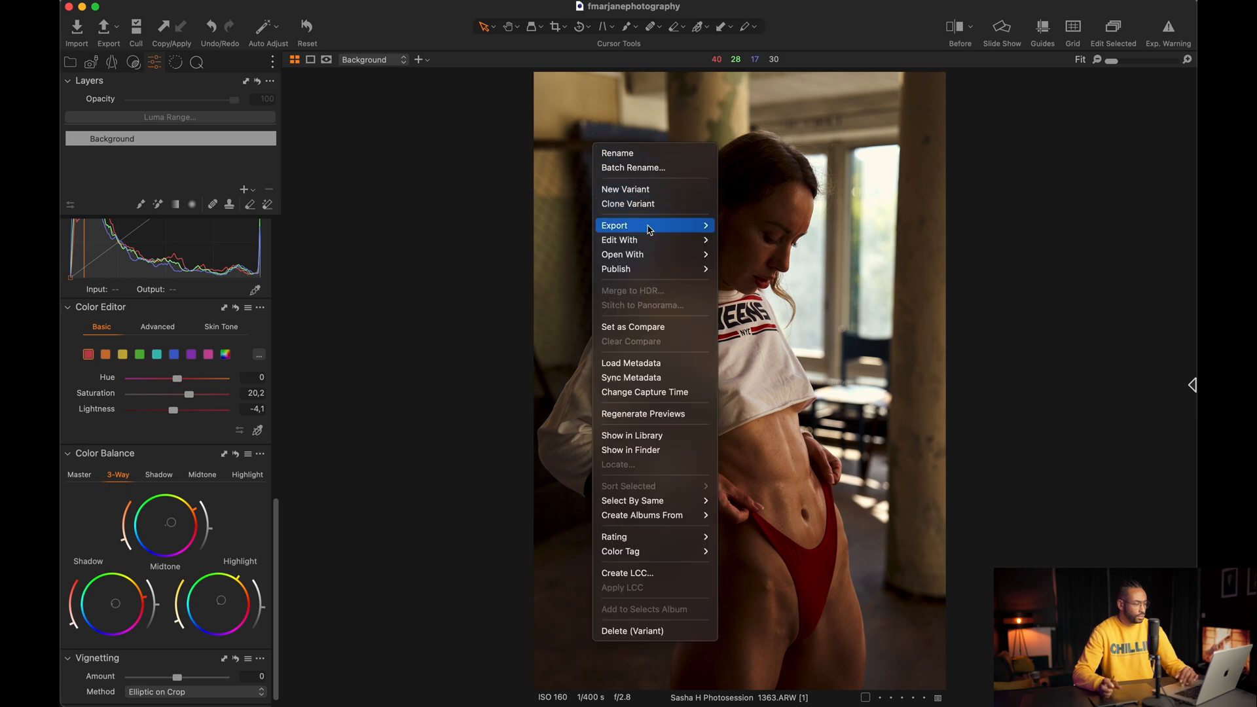
mouse_move(652, 242)
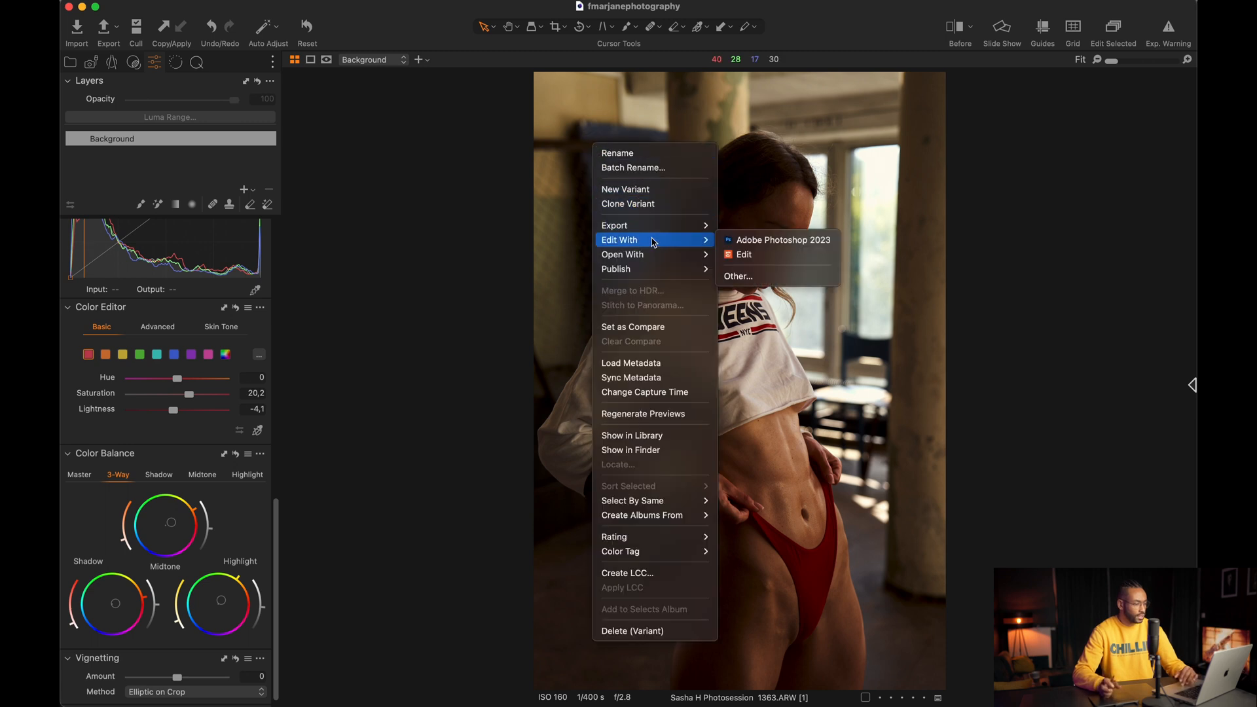
click(731, 241)
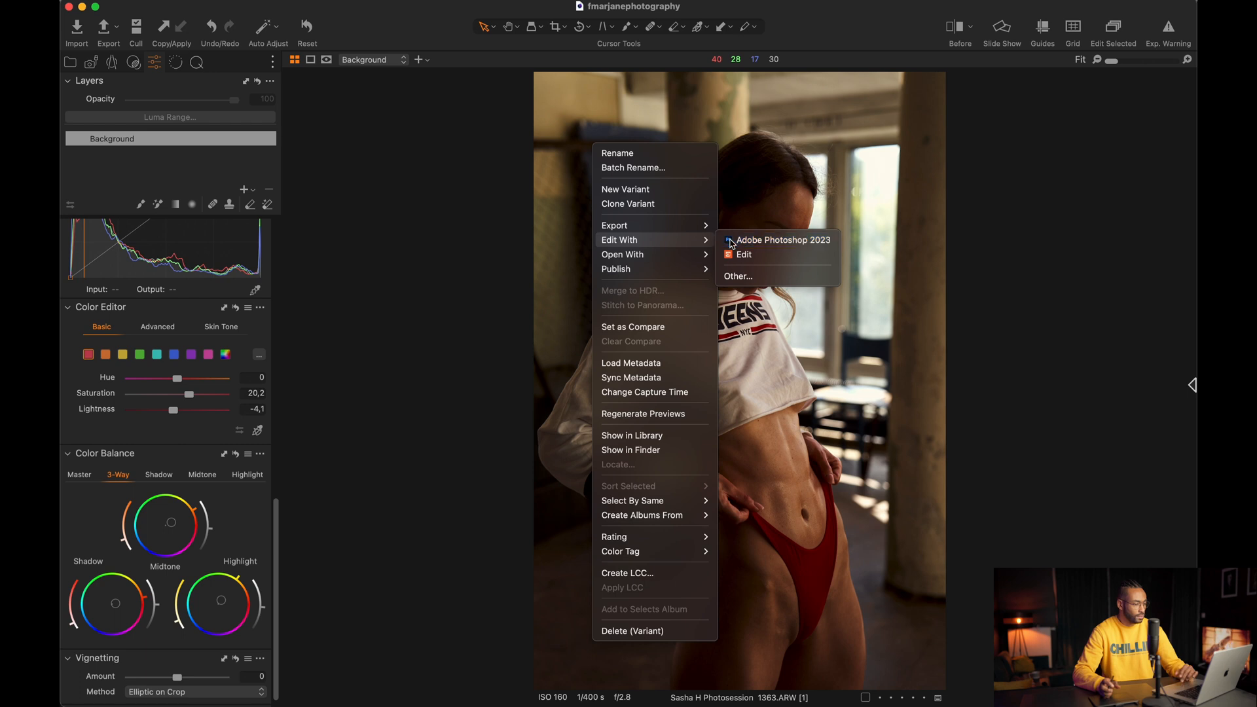
click(755, 506)
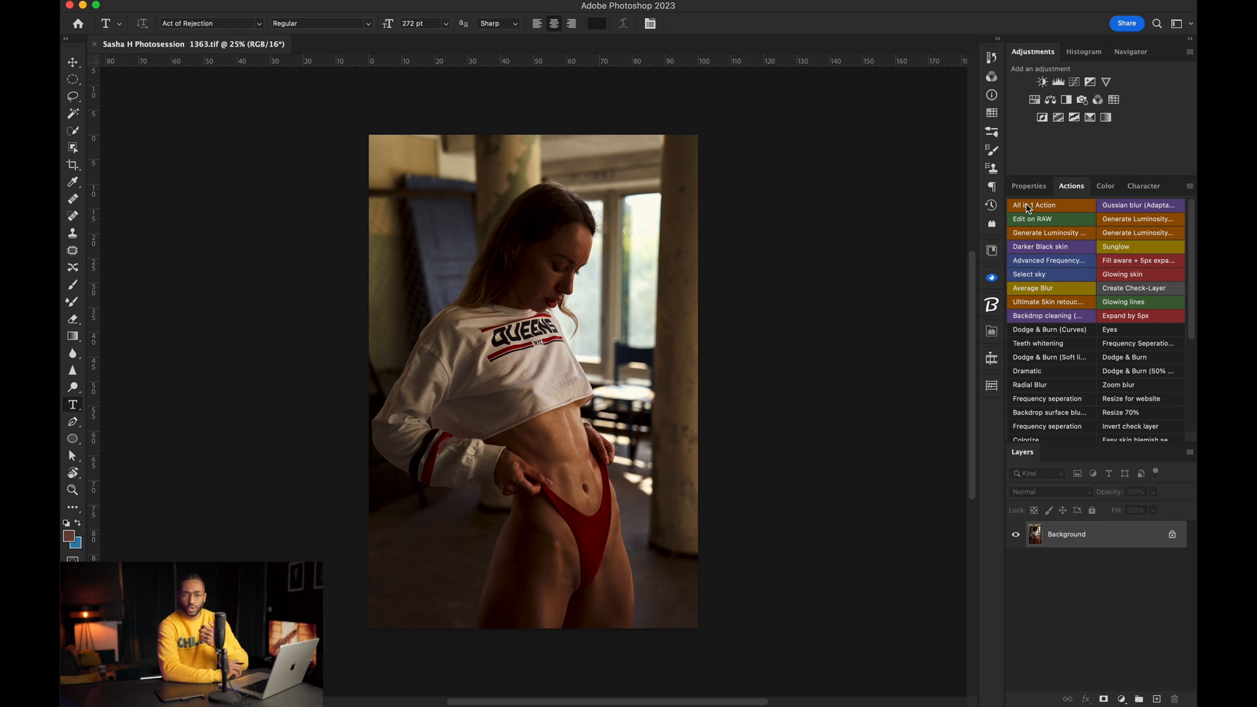
Step: Run the All in 1 Action on the portrait with a Gaussian Blur radius of 16 pixels for the Color layer
click(1028, 206)
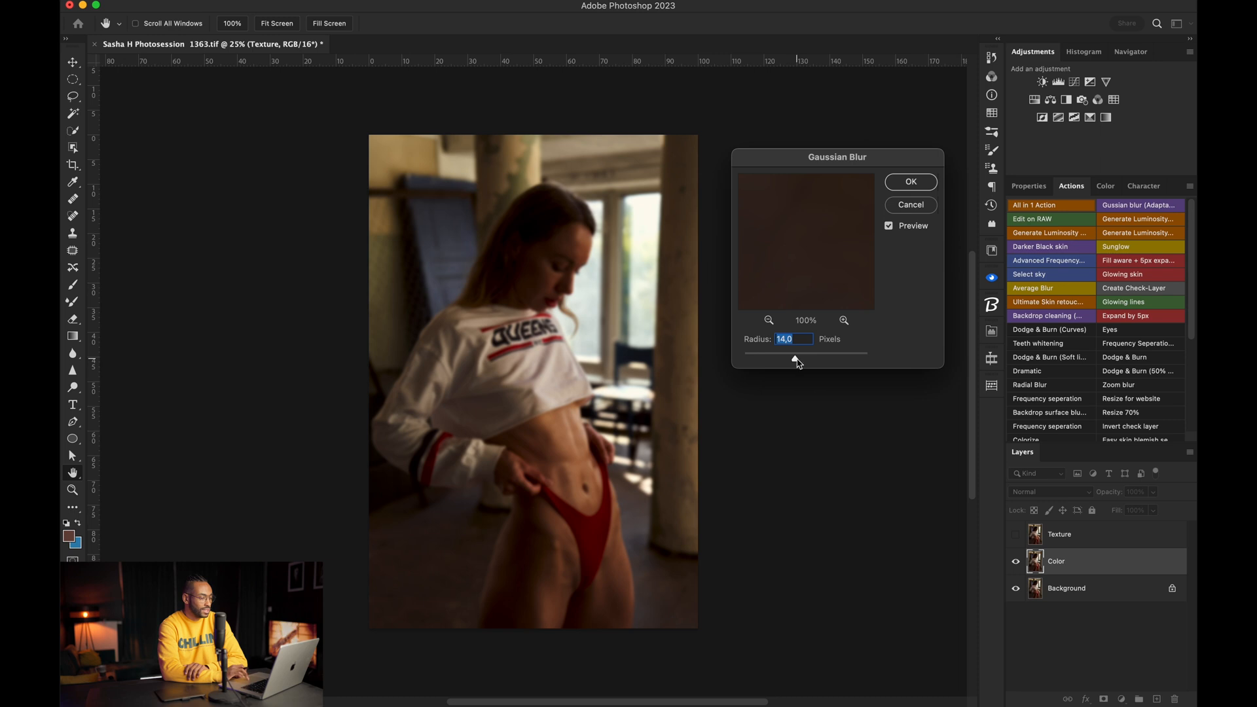
drag(797, 363, 797, 361)
click(794, 336)
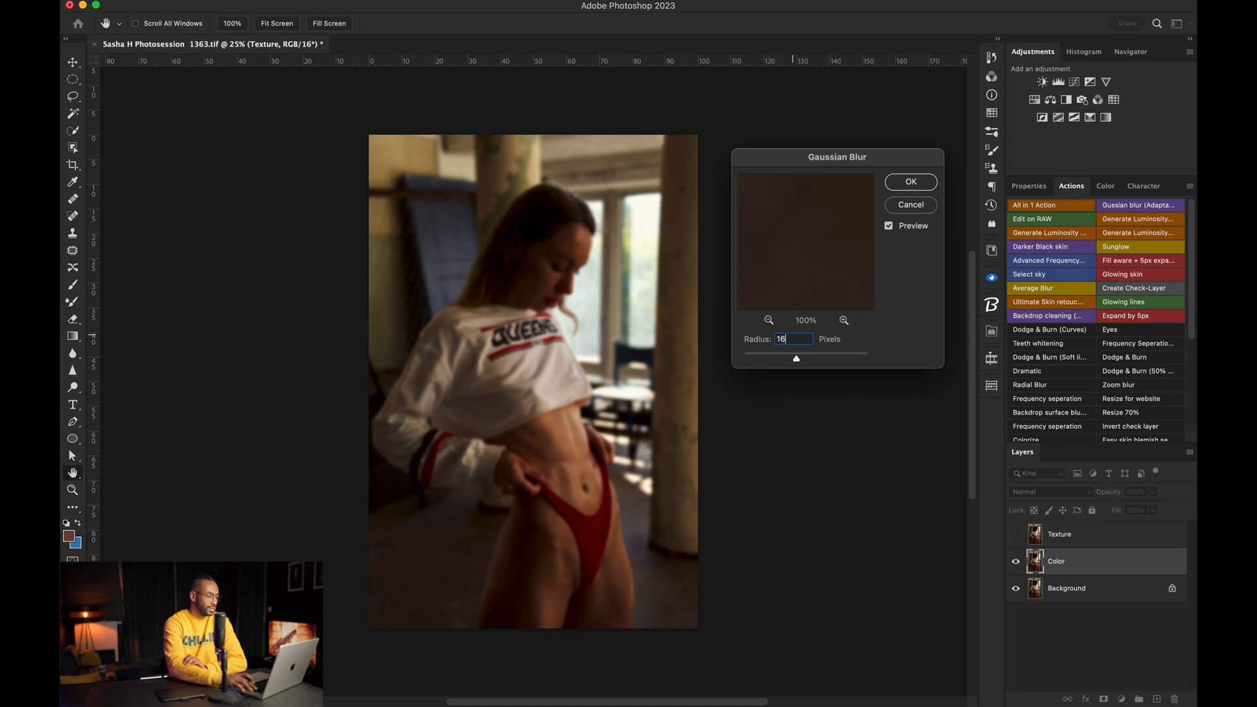
key(Return)
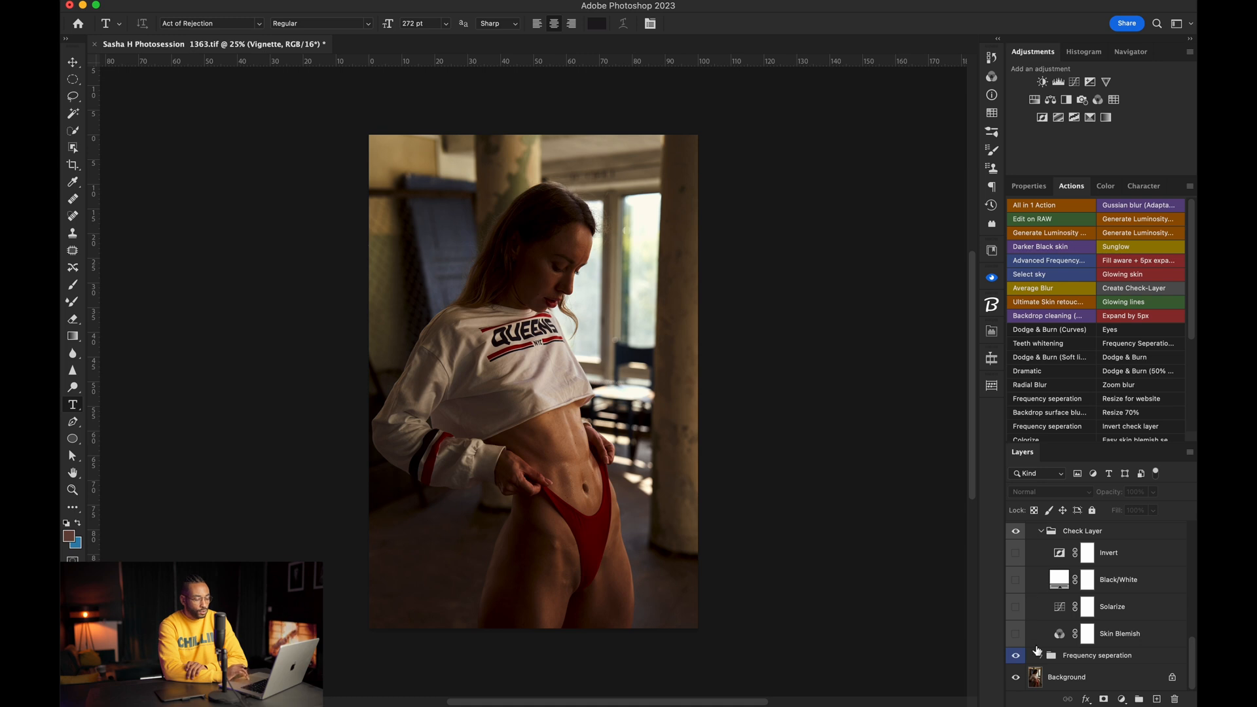
Step: Select the Texture edit layer inside the Frequency seperation group and activate the Clone Stamp tool over the abdomen
click(1042, 656)
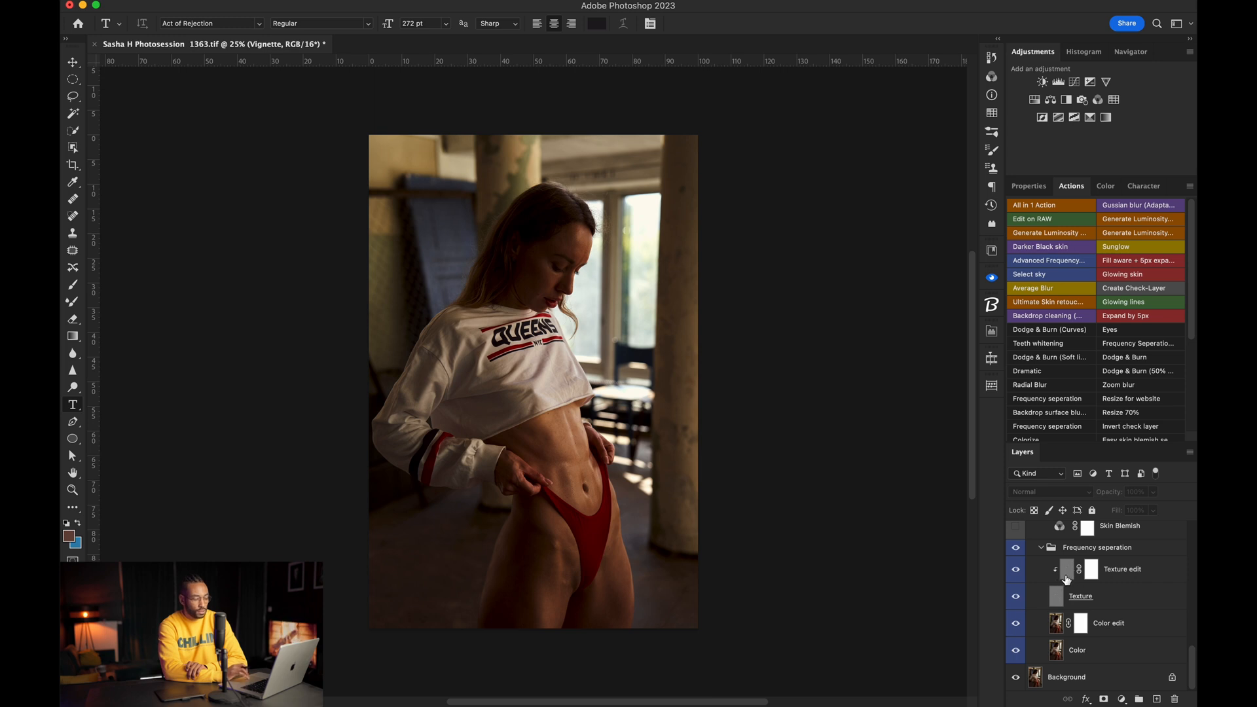
click(1066, 579)
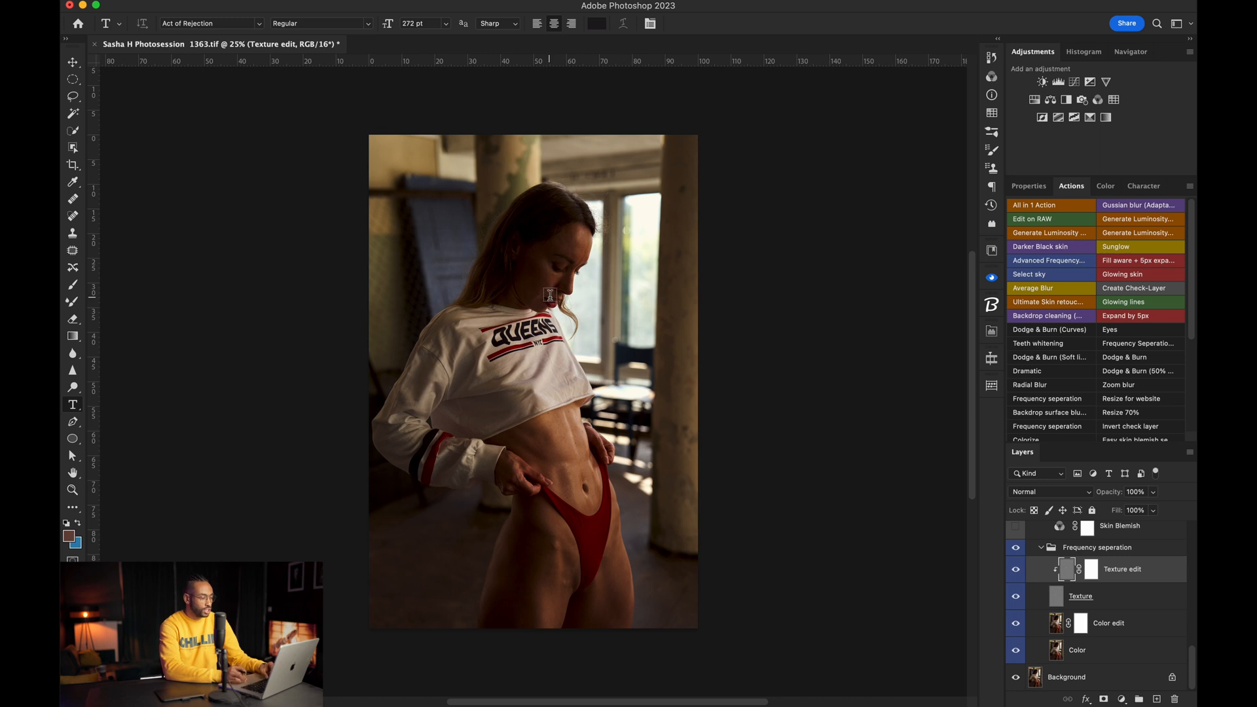
scroll(571, 368, up, 5)
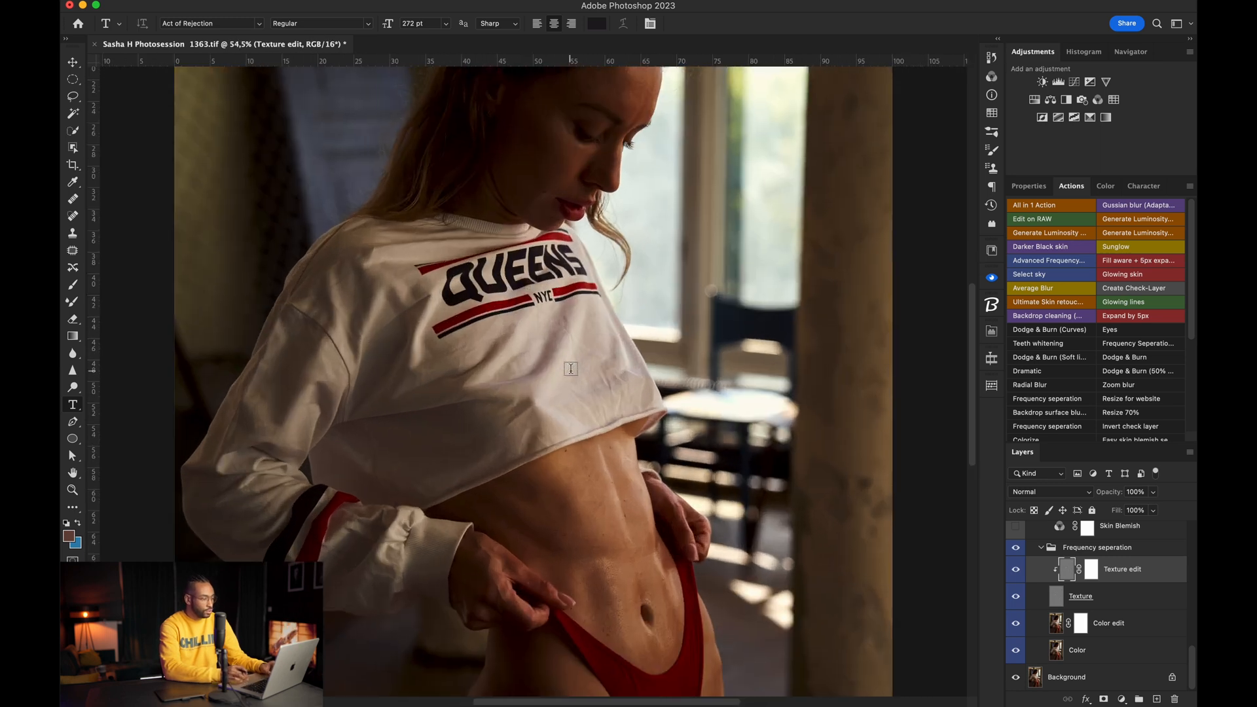
scroll(571, 369, up, 5)
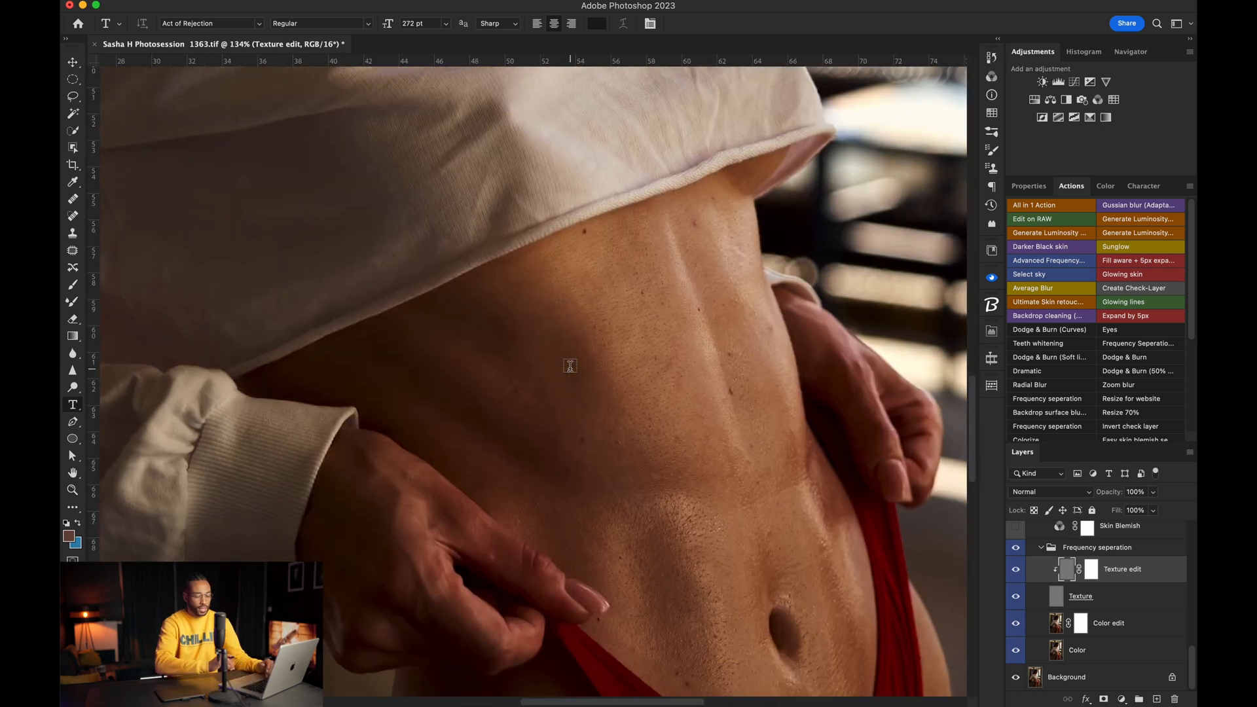
key(j)
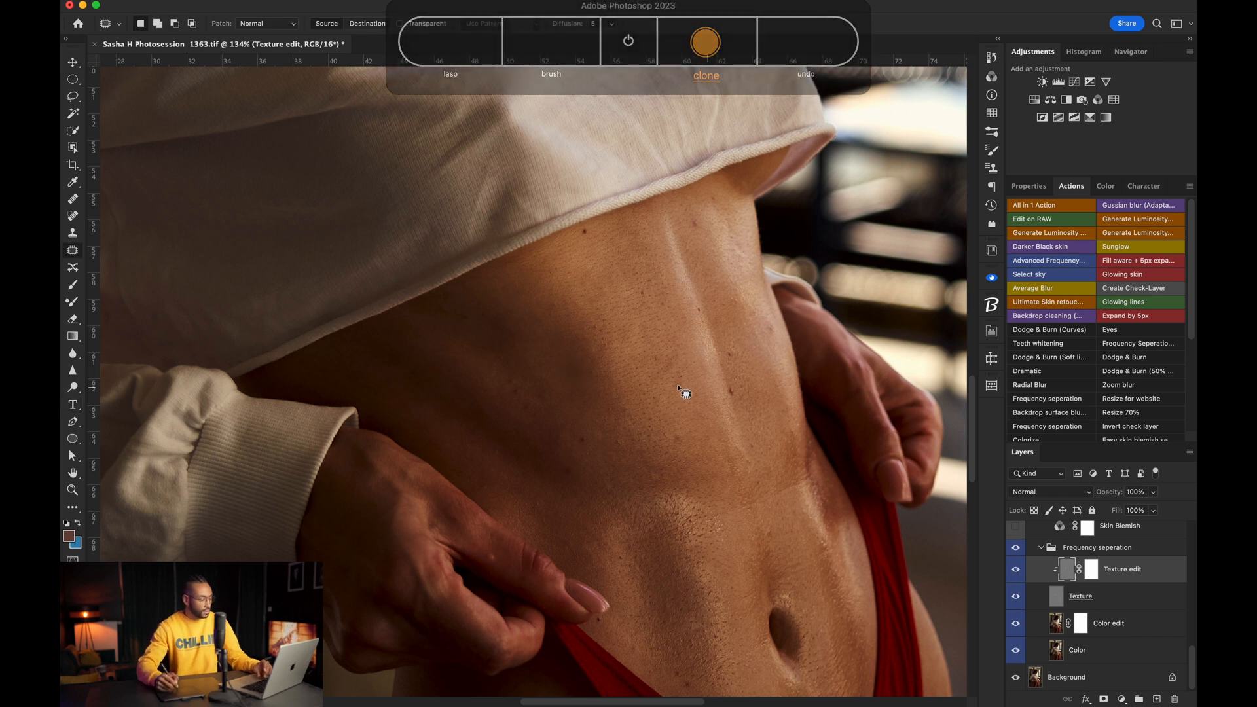
key(s)
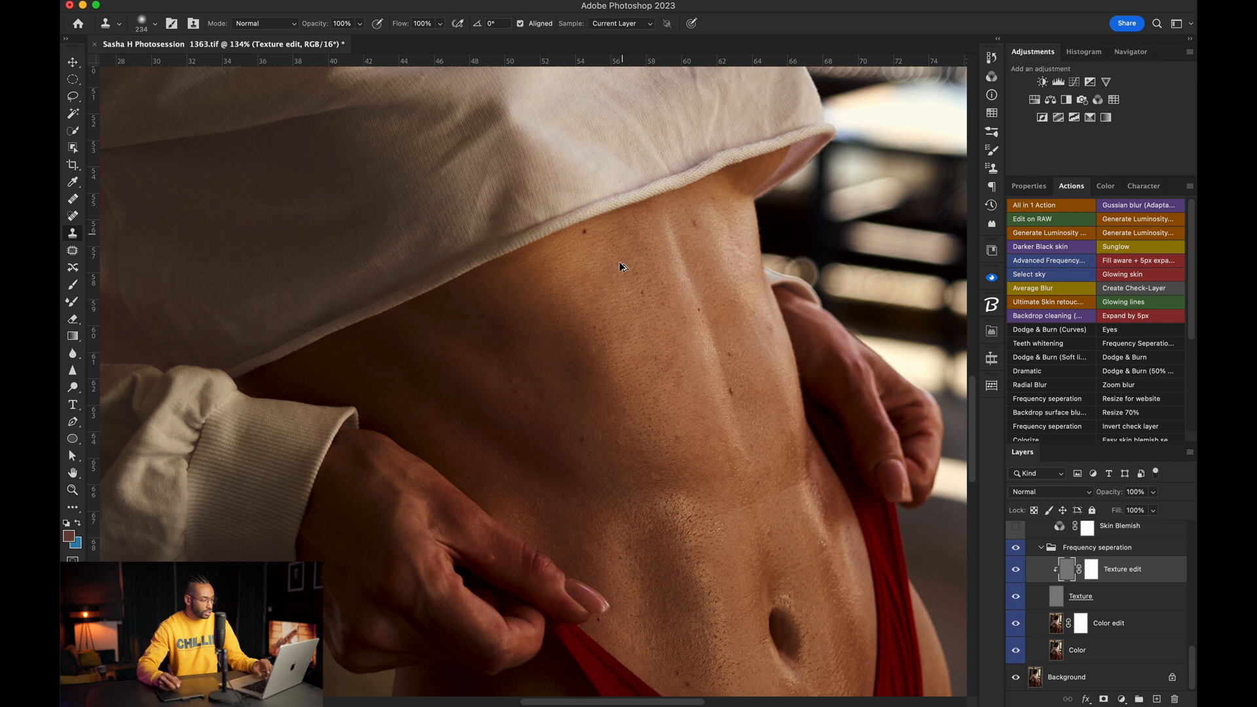
Step: Undo the trial clone stroke on the abdomen and reselect the Texture edit layer
drag(759, 313, 725, 319)
key(super+z)
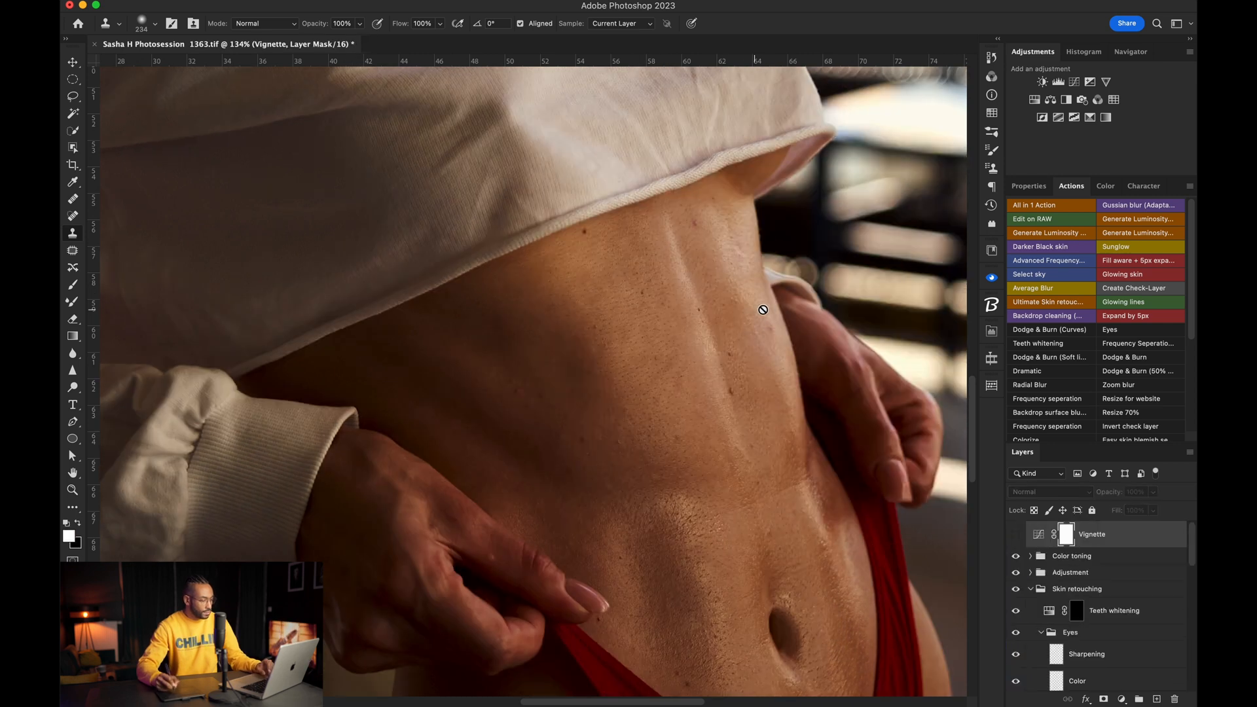
scroll(1054, 644, down, 5)
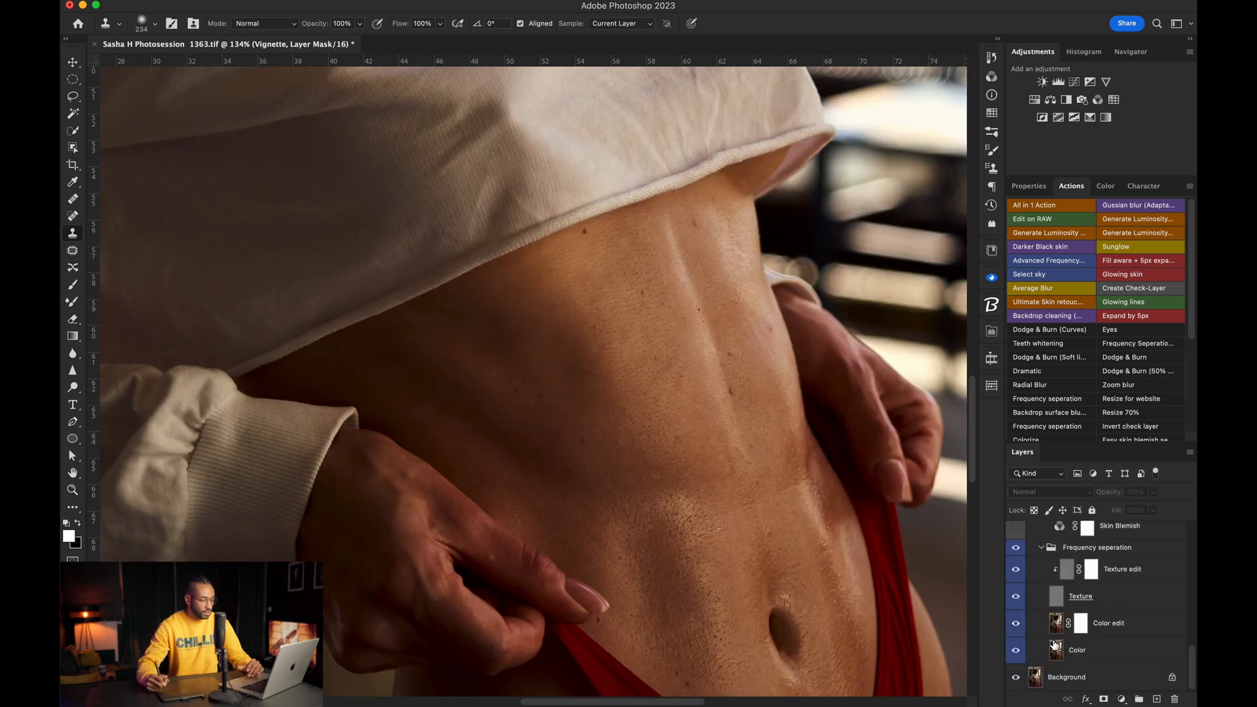
click(1069, 574)
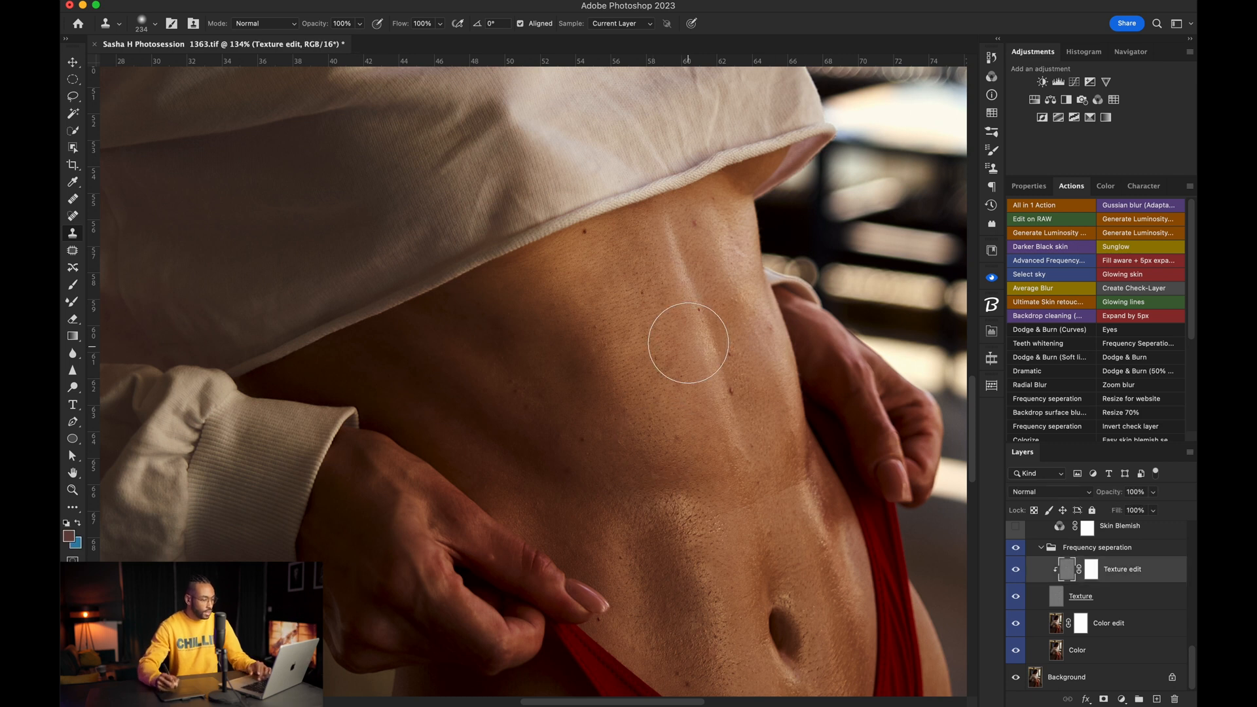
Step: Inspect the skin across the torso and down to the thighs for texture blemishes that need retouching
drag(661, 208, 778, 621)
drag(645, 177, 746, 105)
drag(569, 556, 498, 118)
drag(609, 549, 599, 150)
drag(570, 516, 629, 118)
drag(570, 517, 580, 264)
drag(616, 464, 544, 342)
drag(674, 243, 458, 523)
drag(501, 337, 552, 570)
drag(559, 384, 649, 124)
mouse_move(589, 367)
mouse_down()
mouse_move(594, 294)
mouse_move(565, 394)
mouse_up()
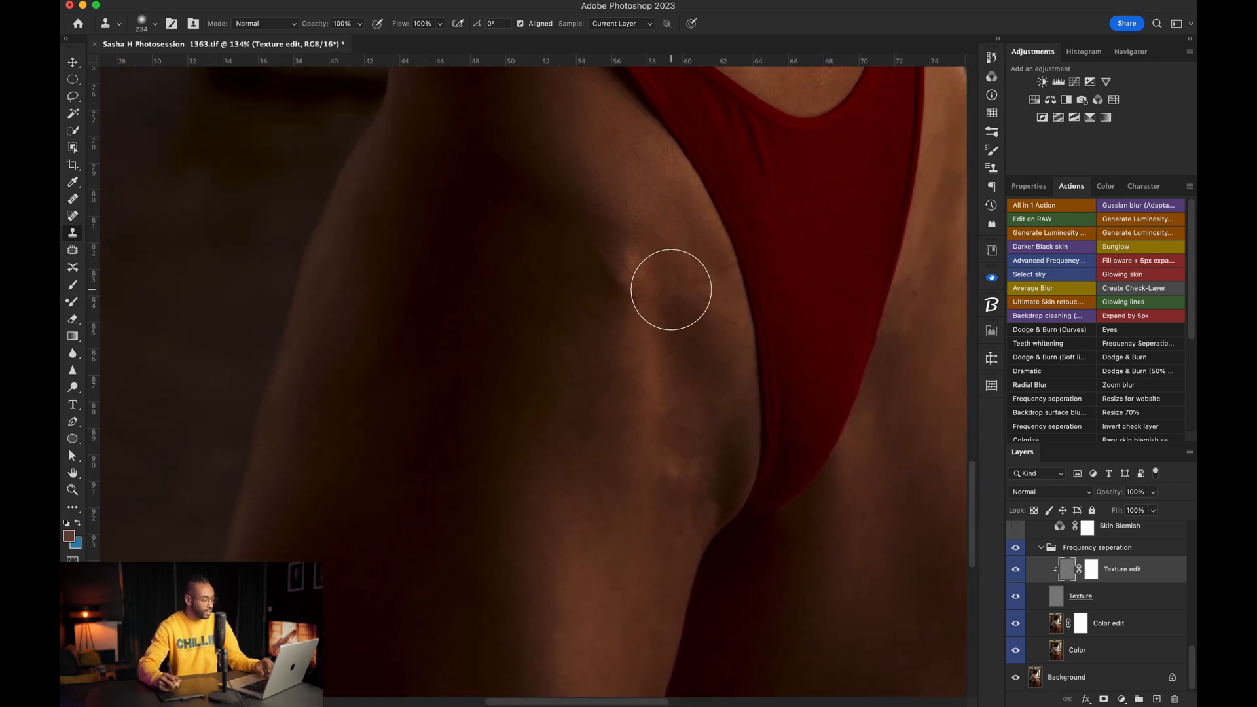
Step: Clone clean skin texture over the blemishes on the image's left thigh with a small Clone Stamp brush of 13 to 28 px
drag(729, 283, 616, 298)
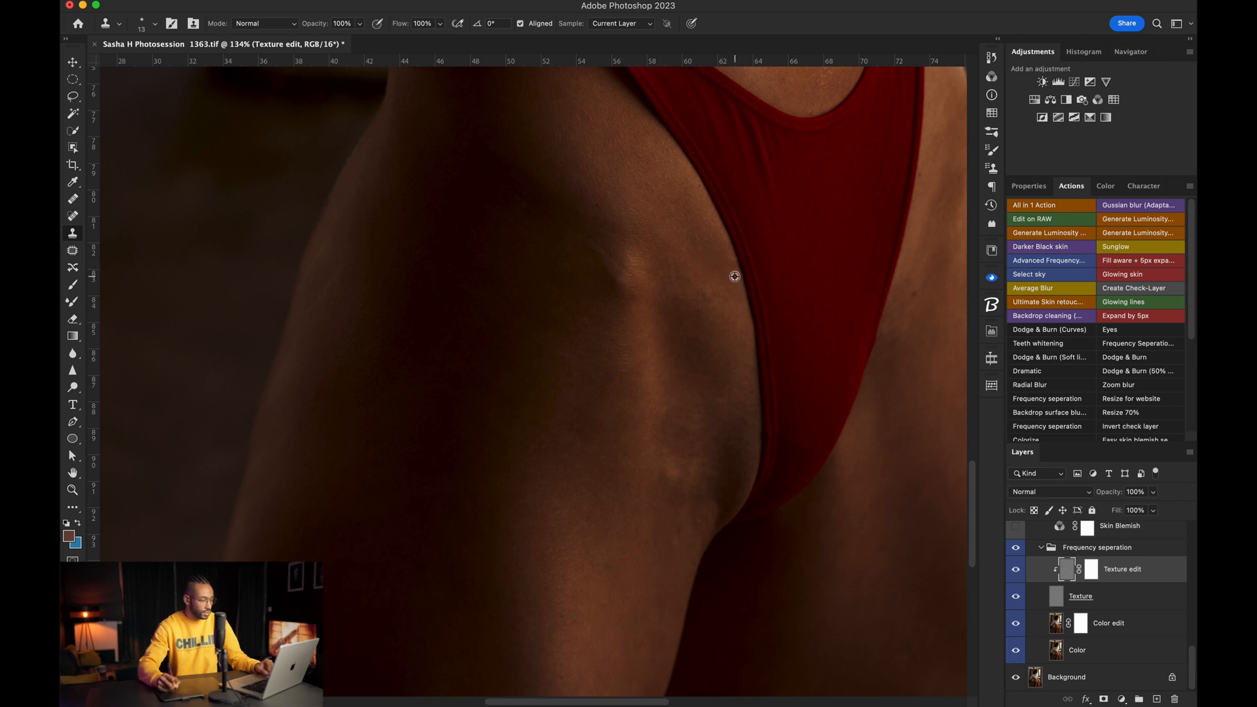
mouse_move(553, 457)
mouse_down()
mouse_move(622, 239)
mouse_move(437, 260)
mouse_move(478, 232)
mouse_up()
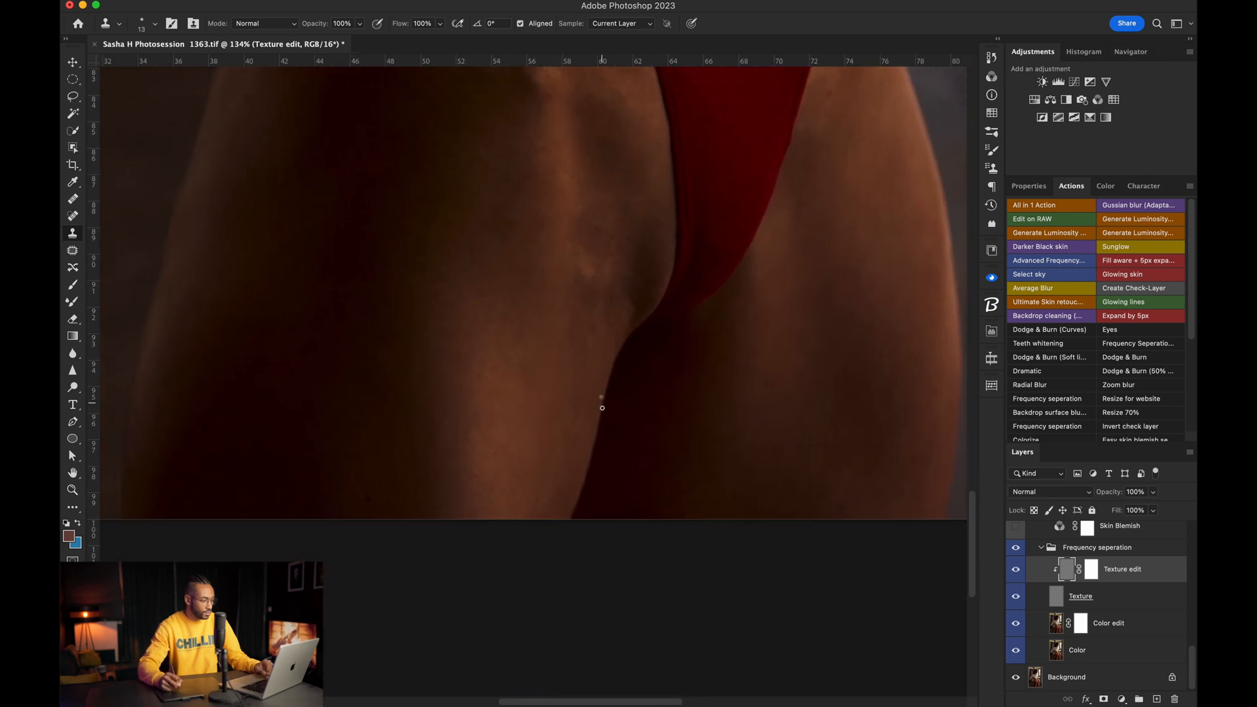
mouse_move(581, 387)
mouse_down()
mouse_move(578, 415)
mouse_move(542, 431)
mouse_up()
alt+click(583, 386)
alt+click(527, 432)
alt+click(557, 425)
drag(557, 381, 547, 384)
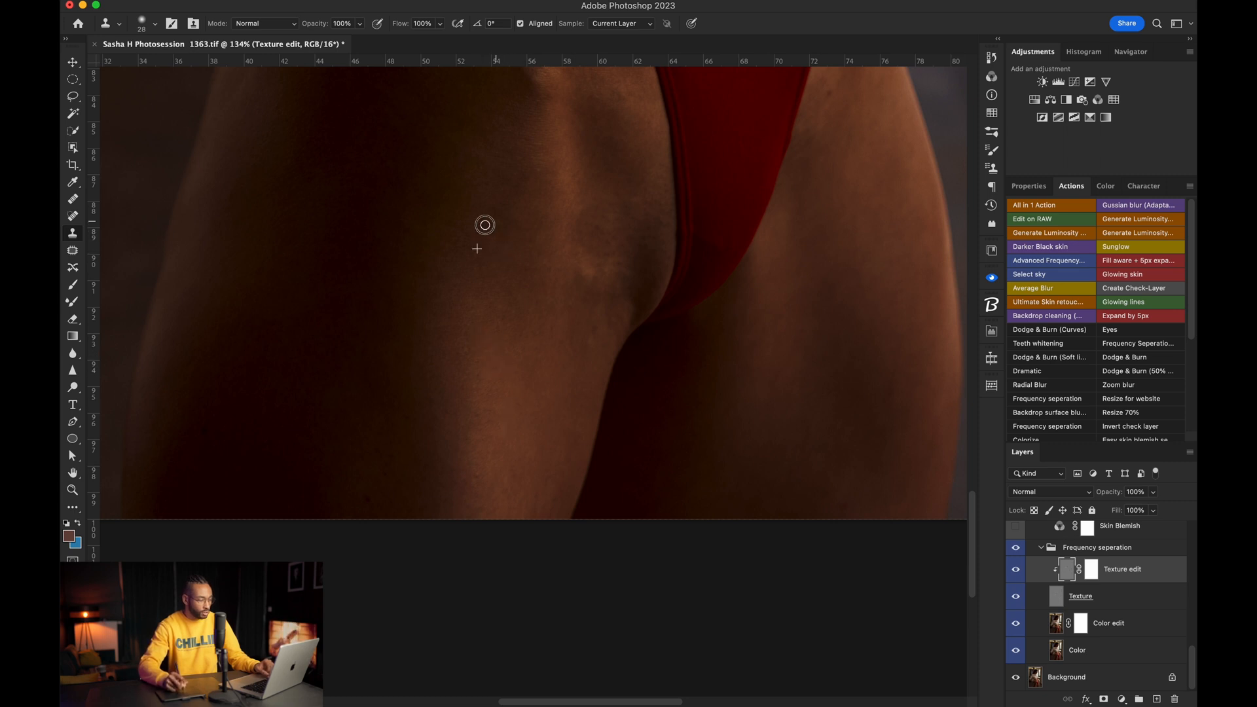
drag(437, 235, 529, 369)
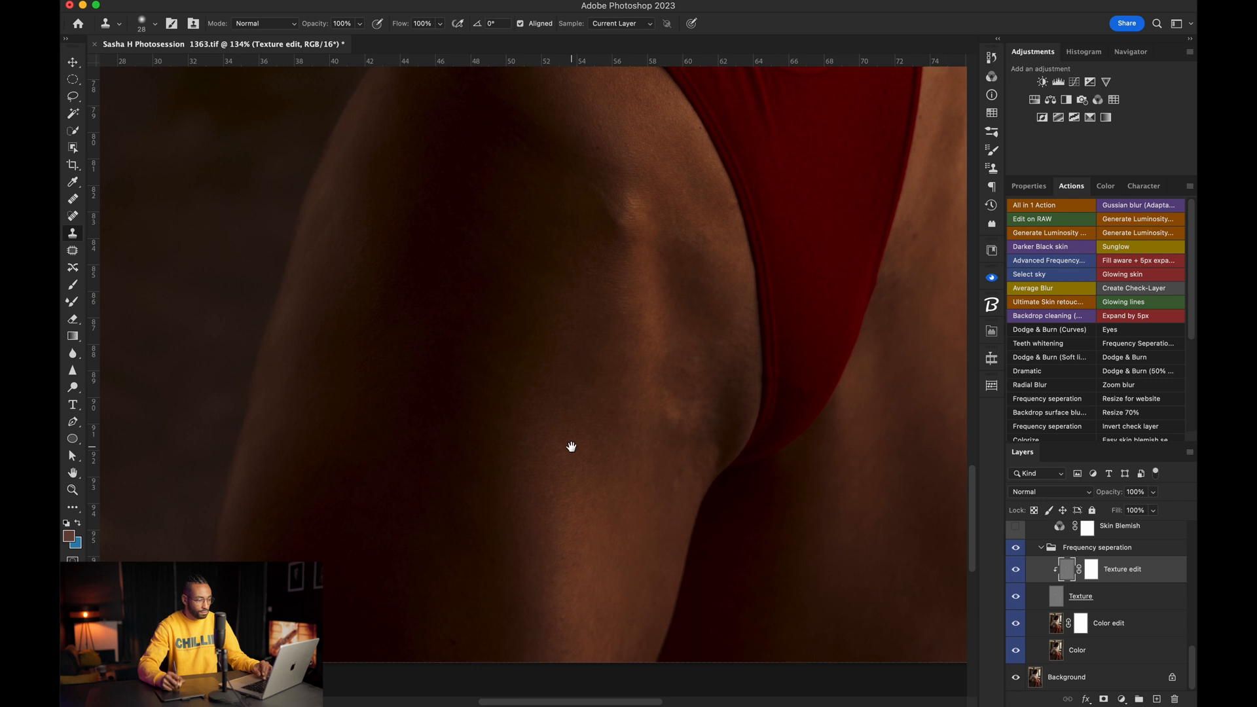
Step: Clone clean skin texture over the blemishes on the image's right thigh and hip with a 28 px Clone Stamp brush
mouse_move(377, 413)
mouse_down()
mouse_move(522, 395)
mouse_move(478, 365)
mouse_move(485, 440)
mouse_move(345, 387)
mouse_move(332, 365)
mouse_up()
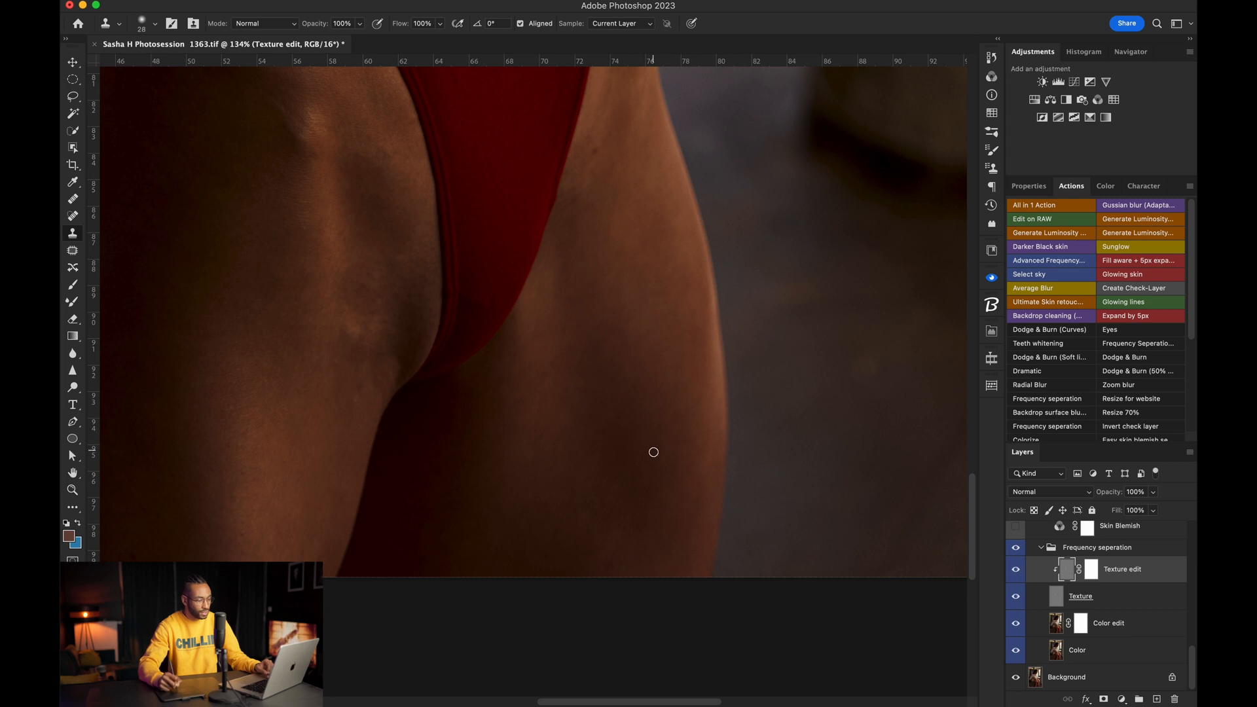
drag(598, 250, 609, 373)
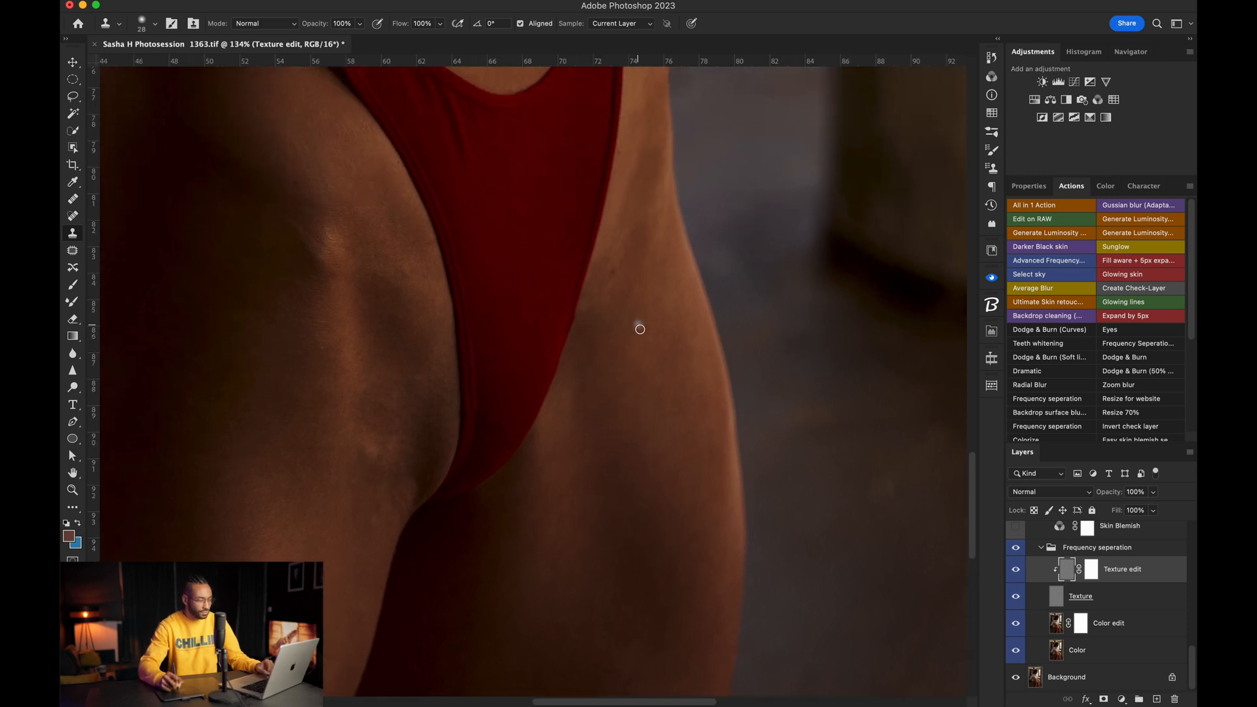
drag(617, 283, 658, 484)
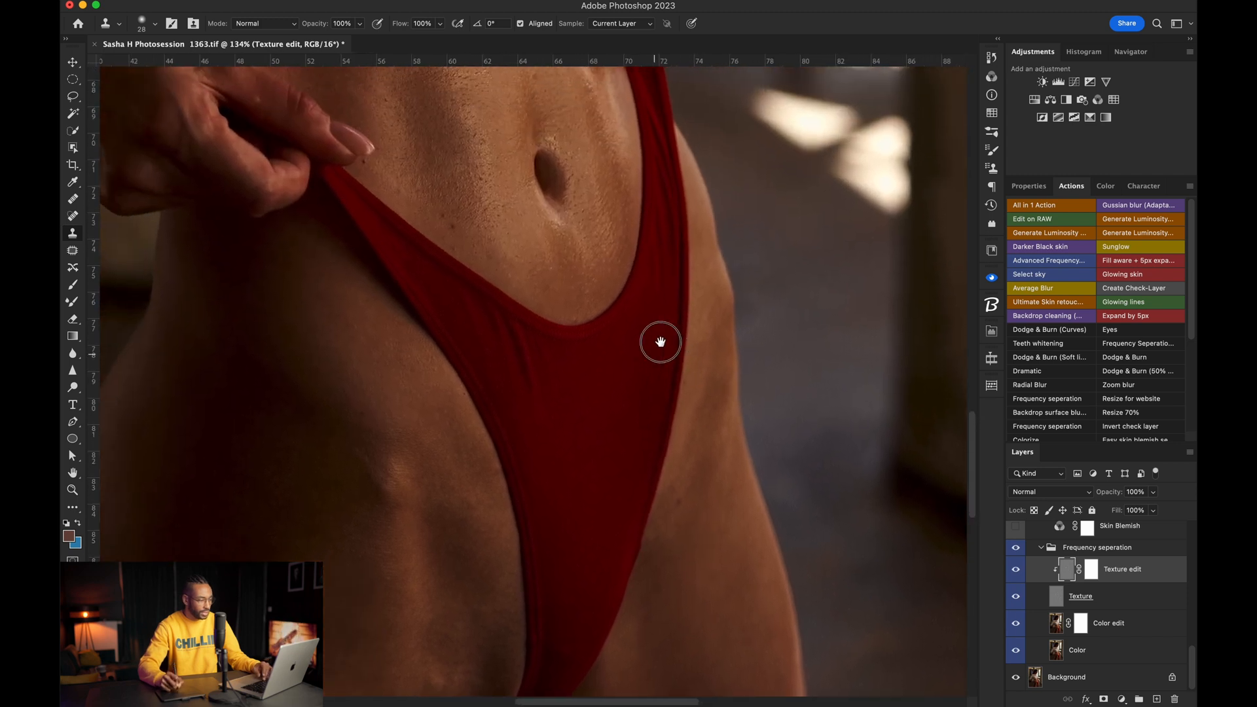
drag(659, 342, 900, 216)
drag(622, 273, 694, 216)
drag(605, 309, 607, 309)
click(725, 305)
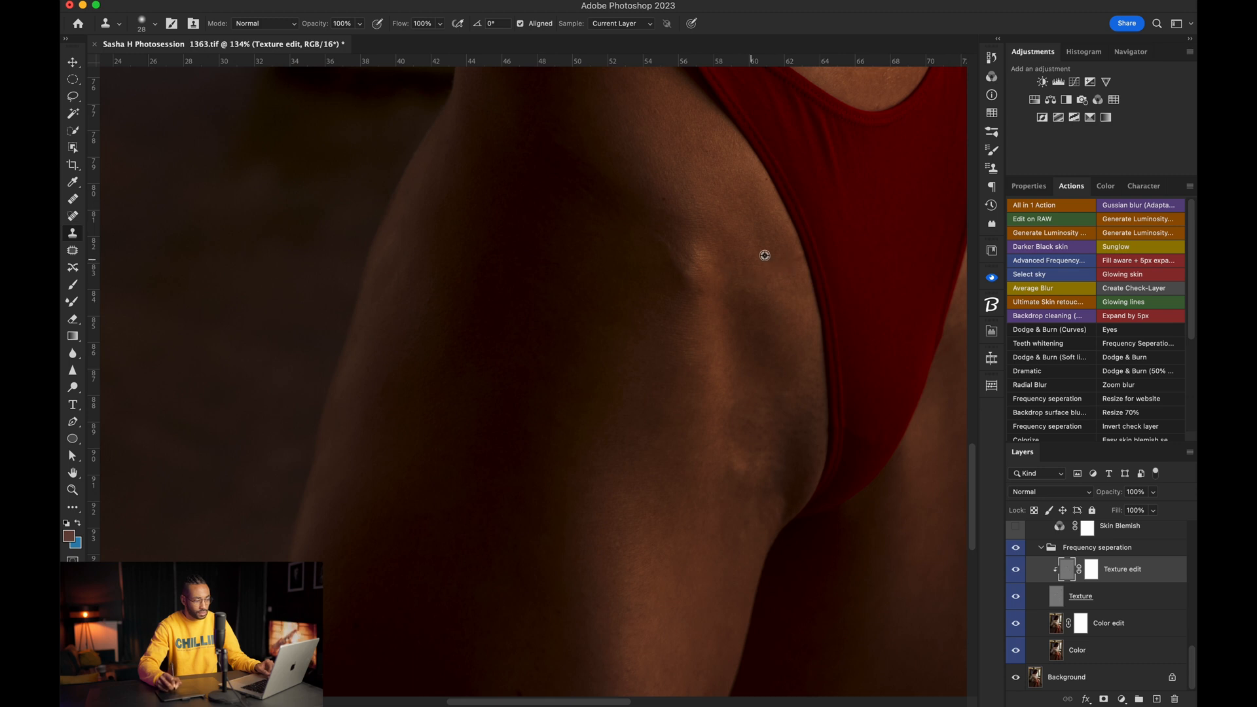
Step: Clone clean texture over the blemishes along the outer and lower part of the image's left thigh, using brush sizes from 14 to 33 px
drag(606, 289, 739, 260)
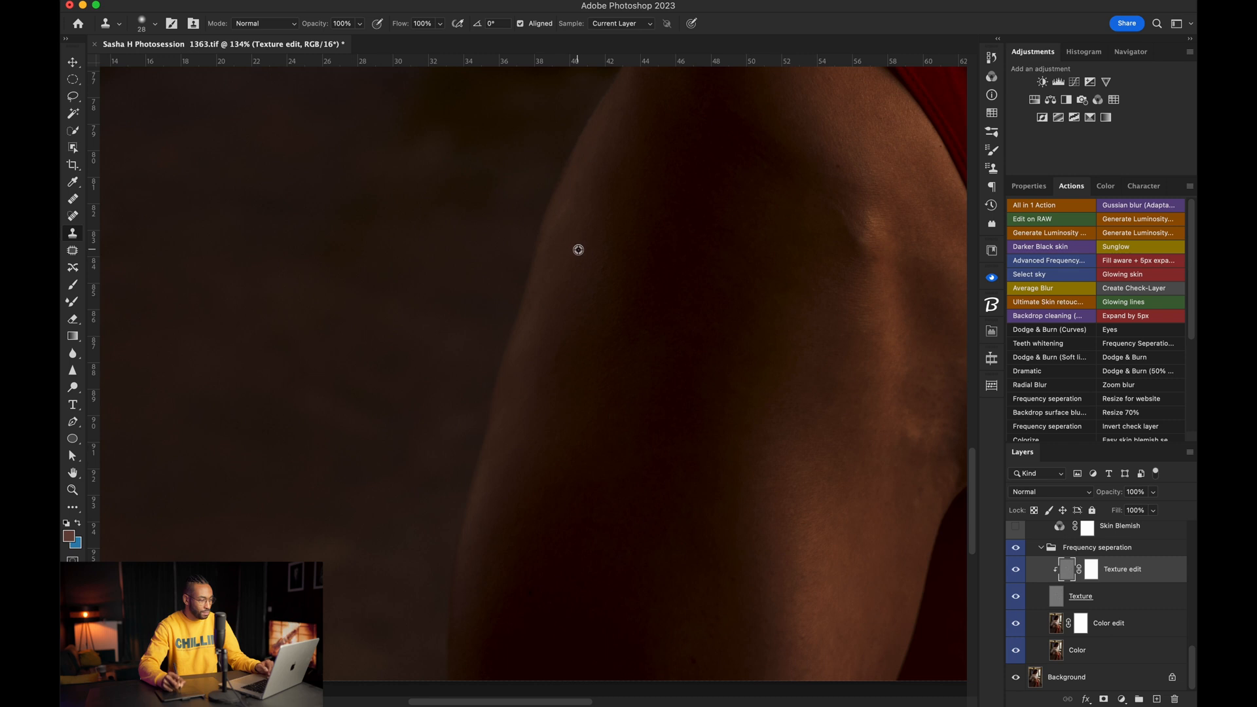
mouse_move(572, 216)
mouse_down()
mouse_move(570, 300)
mouse_move(562, 264)
mouse_move(540, 292)
mouse_up()
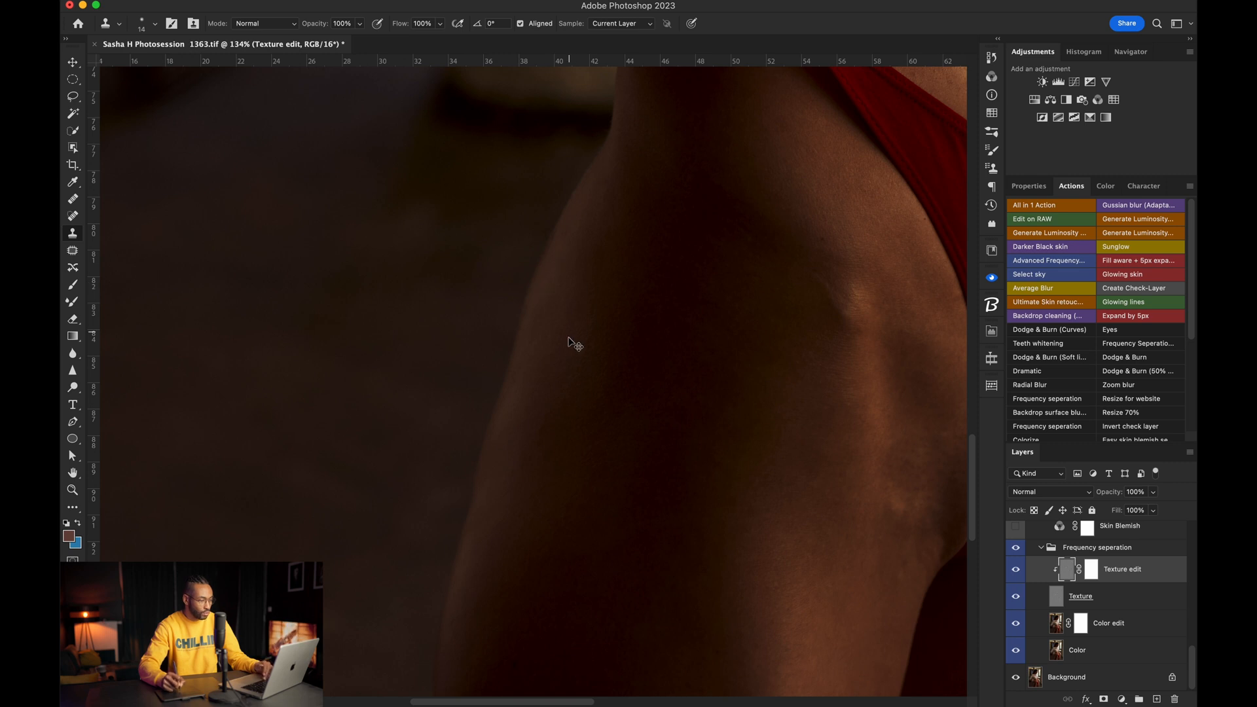
drag(589, 401, 576, 233)
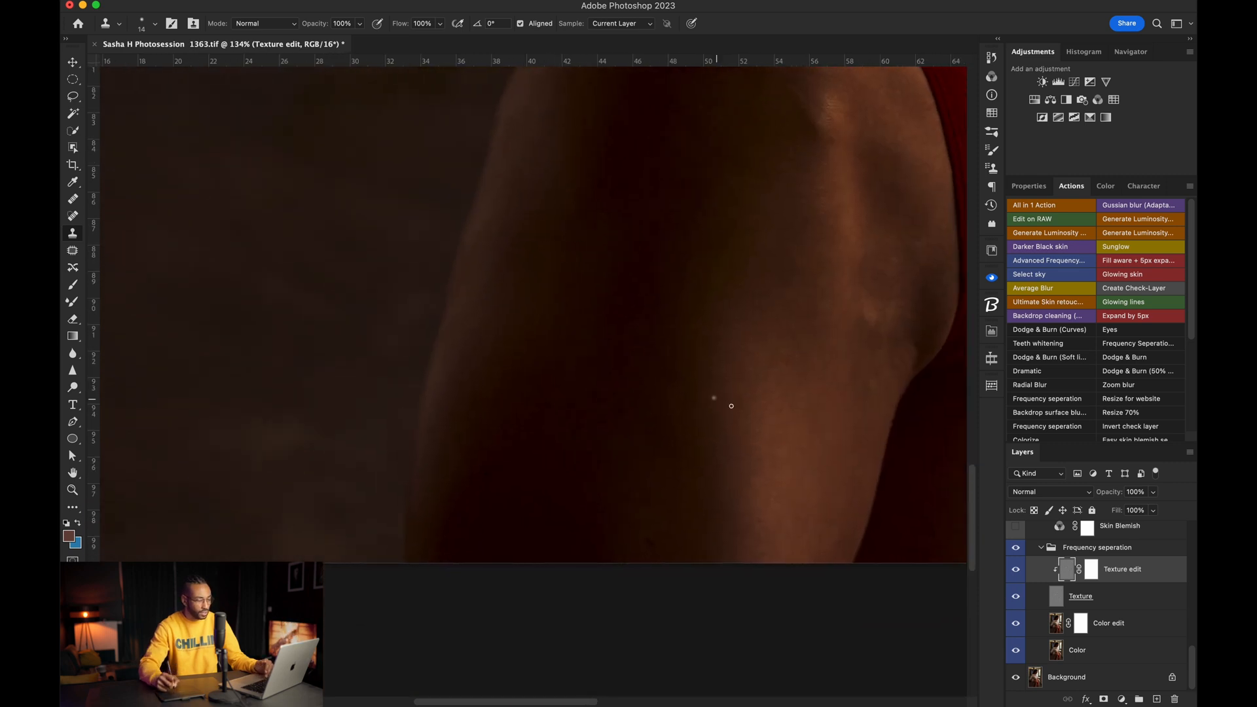
mouse_move(793, 517)
mouse_down()
mouse_move(804, 516)
mouse_move(761, 514)
mouse_up()
alt+click(757, 509)
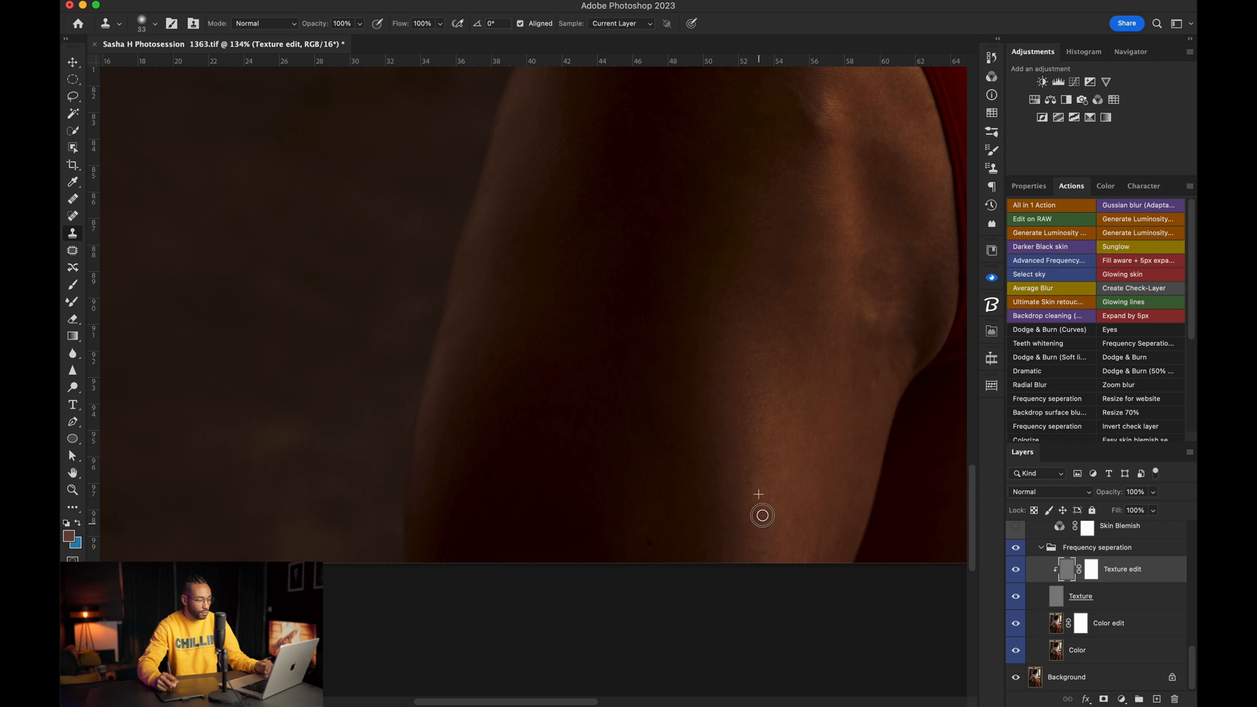
drag(802, 472, 721, 386)
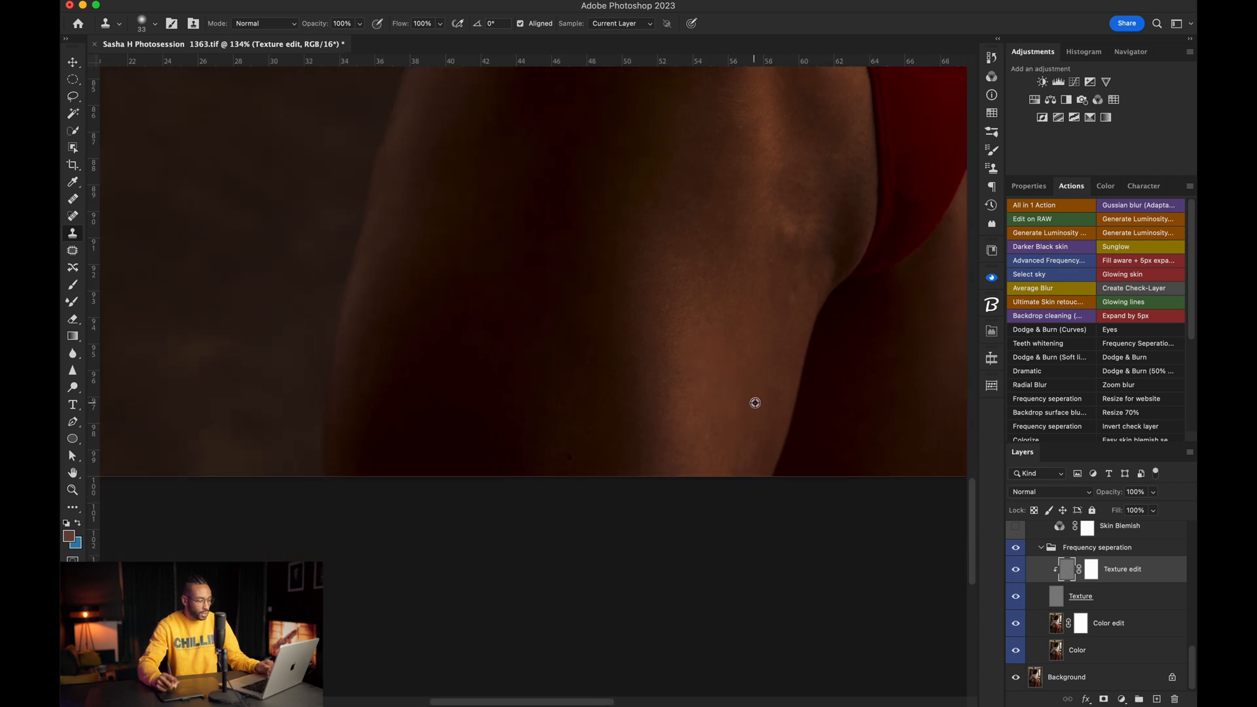
mouse_move(696, 474)
mouse_down()
mouse_move(665, 457)
mouse_move(605, 492)
mouse_move(483, 449)
mouse_up()
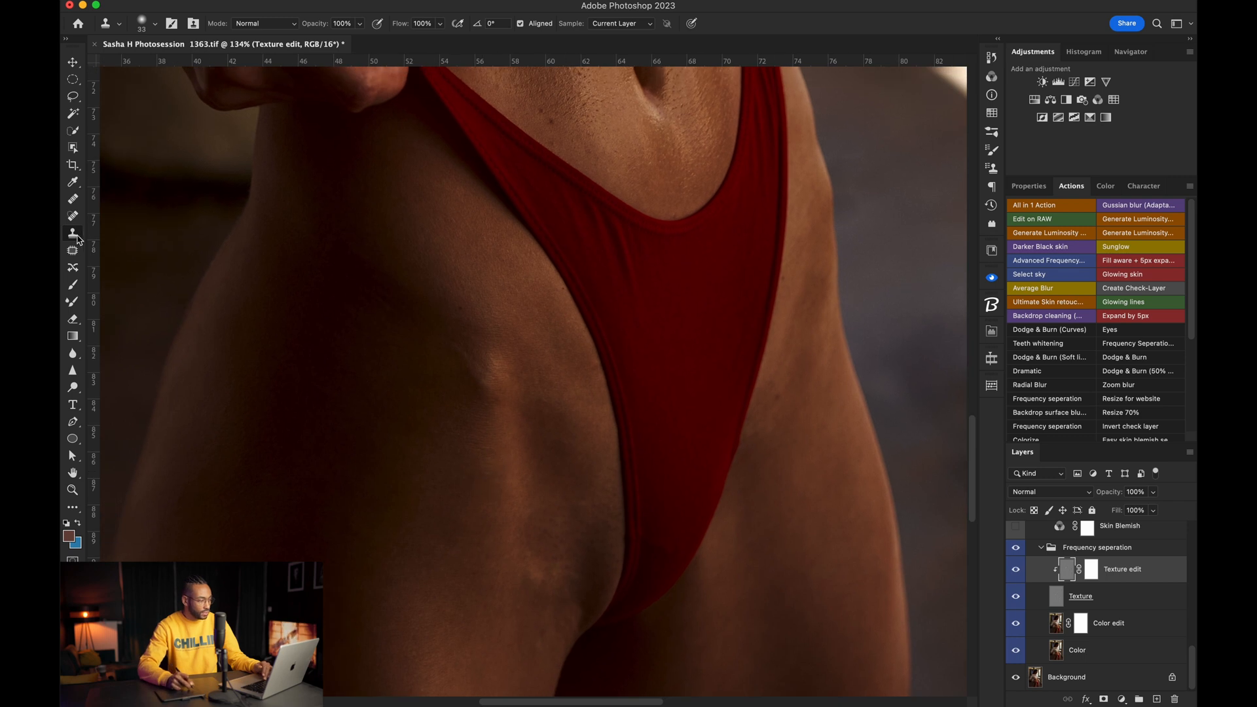
Step: Sample clean texture on the image's right thigh and clone it over the remaining spots there
drag(744, 458, 659, 210)
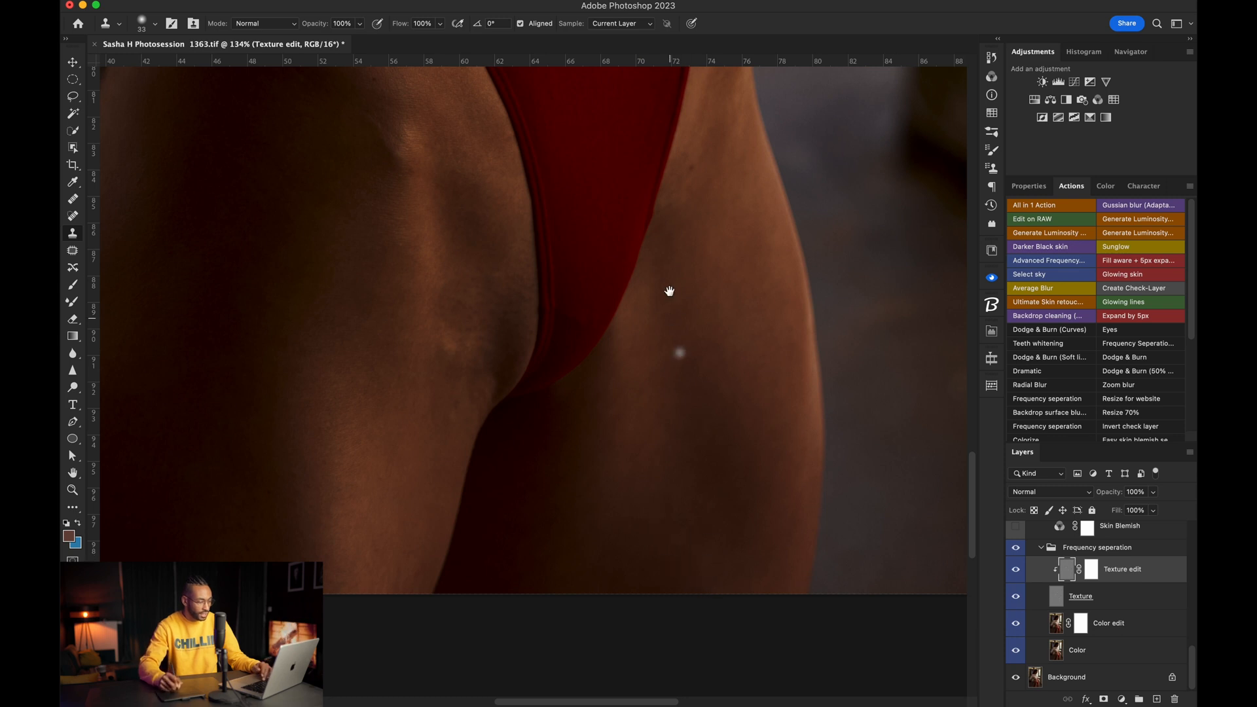
drag(668, 288, 696, 471)
drag(732, 358, 727, 347)
alt+click(730, 342)
click(723, 355)
scroll(580, 314, left, 5)
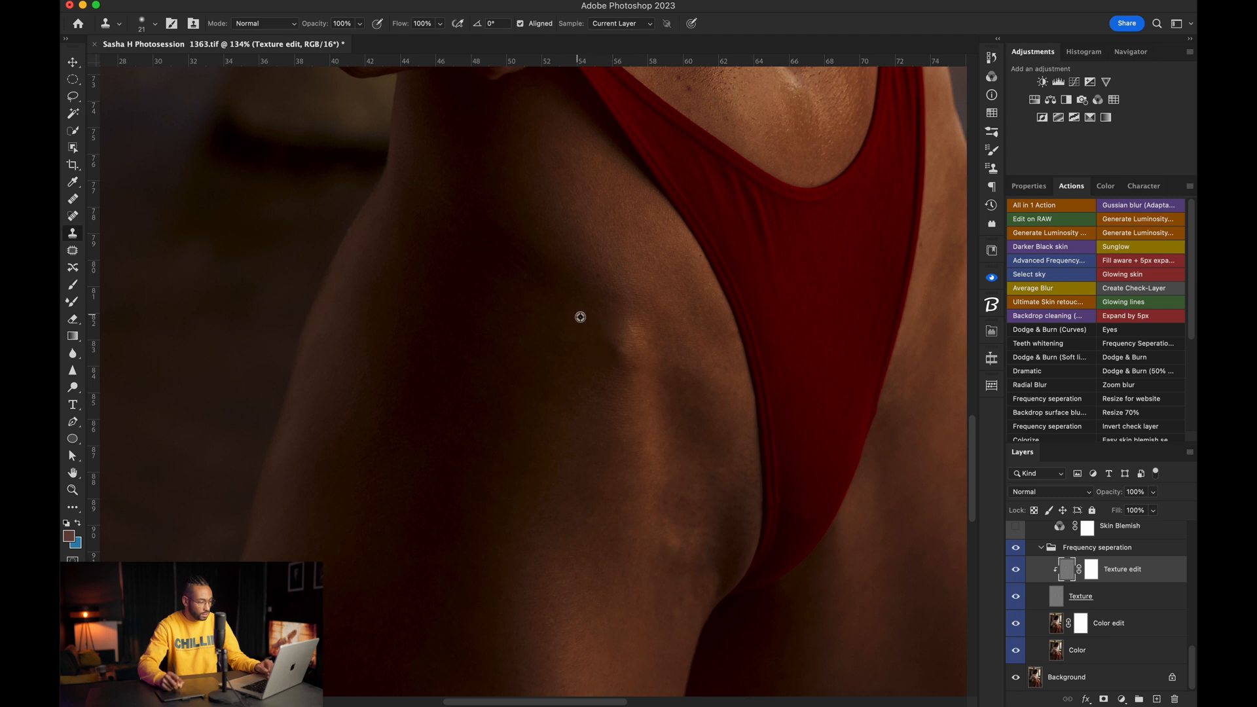
Step: Clone clean skin texture over the blemishes on the image's left hip and upper thigh with a 21 px brush
alt+click(579, 207)
click(578, 181)
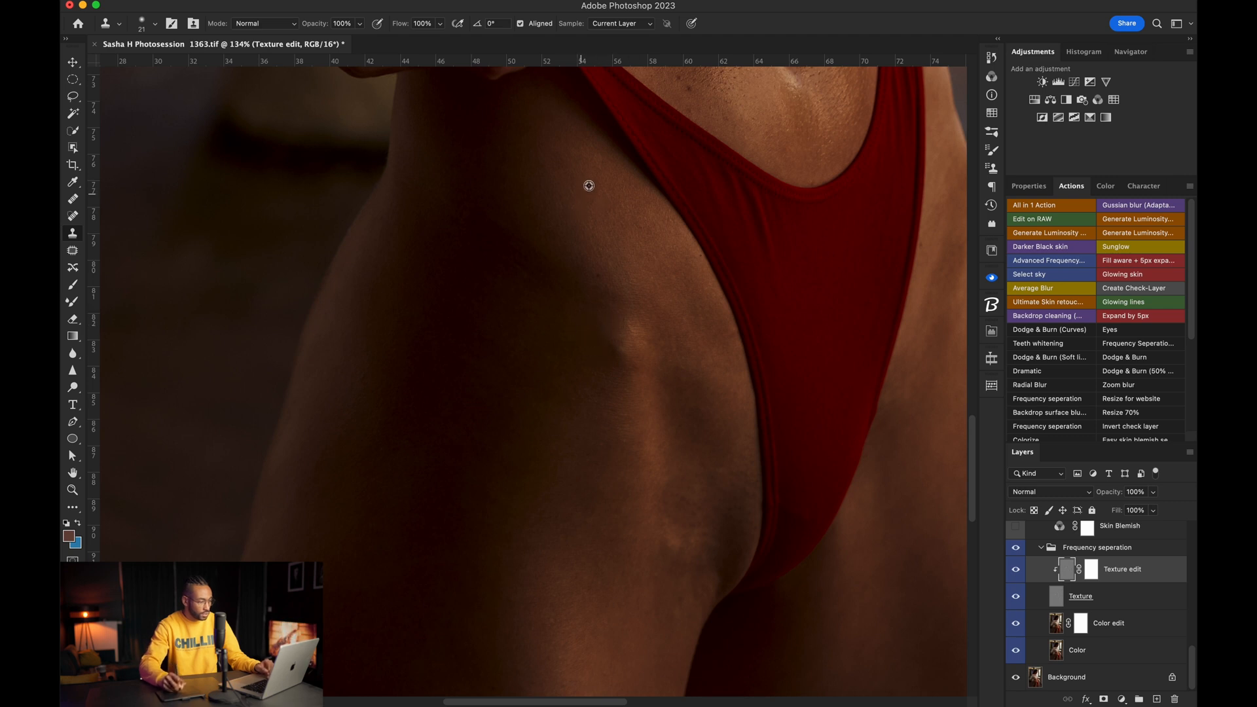
click(563, 171)
mouse_move(550, 189)
mouse_down()
mouse_move(628, 284)
mouse_move(701, 292)
mouse_move(491, 443)
mouse_move(442, 562)
mouse_up()
click(775, 312)
drag(501, 355, 552, 331)
key(bracketleft)
click(637, 458)
drag(694, 314, 784, 417)
drag(838, 379, 843, 379)
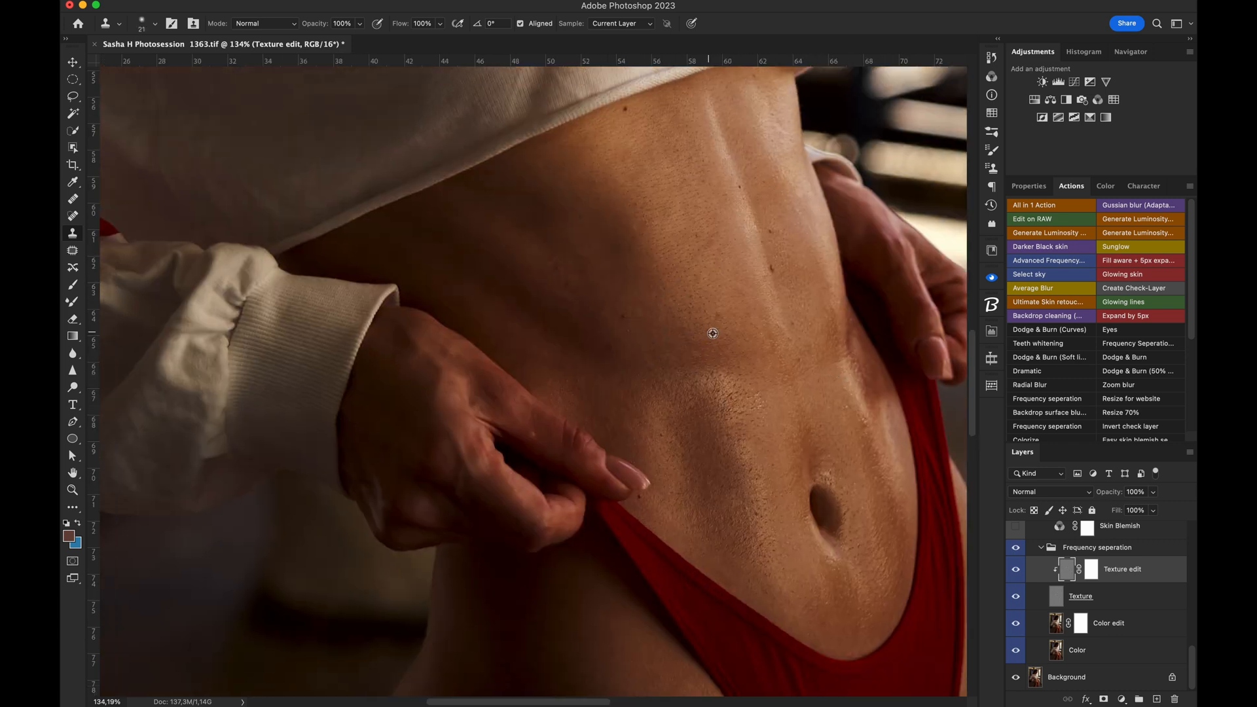
Step: Clone clean texture over the small moles and spots across the abdomen and waist, reducing the brush to 8 px
scroll(715, 229, down, 4)
drag(763, 303, 778, 304)
drag(699, 189, 682, 189)
drag(663, 114, 726, 213)
drag(723, 133, 709, 218)
mouse_move(852, 184)
mouse_down()
mouse_move(818, 206)
mouse_move(694, 136)
mouse_up()
scroll(534, 381, down, 3)
drag(451, 157, 542, 360)
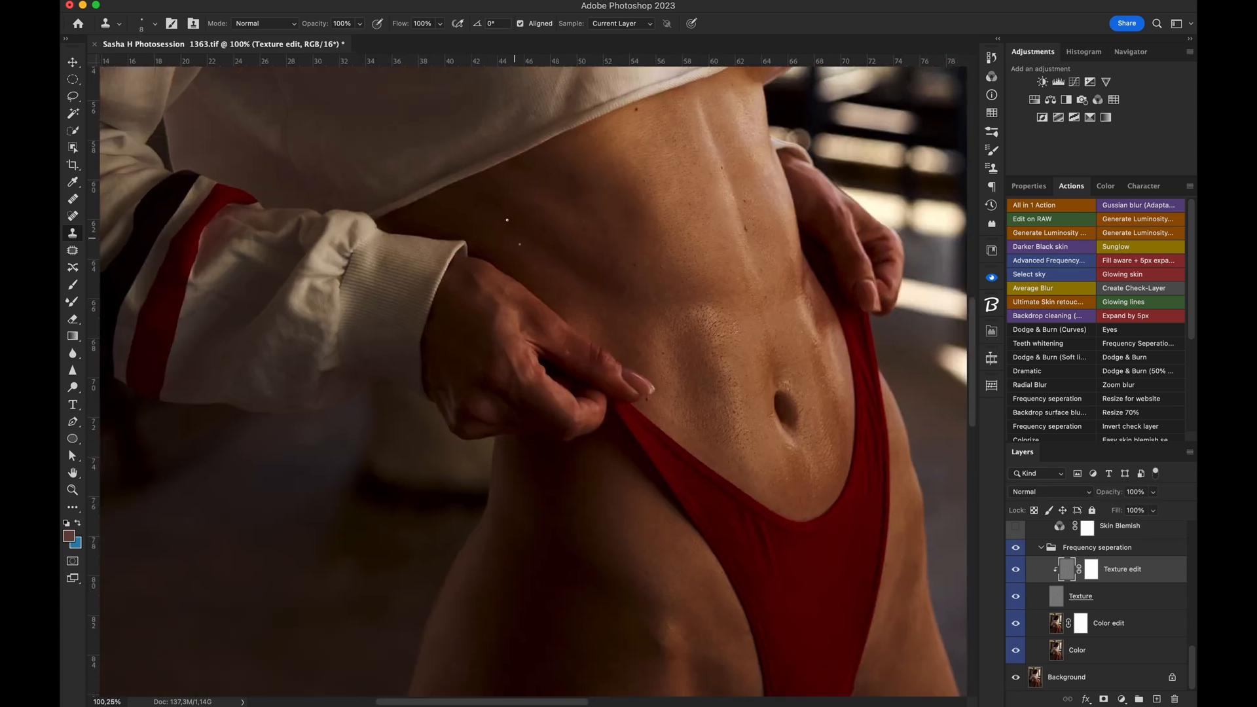
Step: Clone away the remaining fine spots on the upper abdomen above the navel at close magnification
scroll(753, 278, up, 8)
drag(769, 252, 600, 408)
drag(540, 216, 528, 322)
mouse_move(527, 131)
mouse_down()
mouse_move(493, 341)
mouse_move(545, 316)
mouse_up()
key(bracketleft)
key(bracketleft)
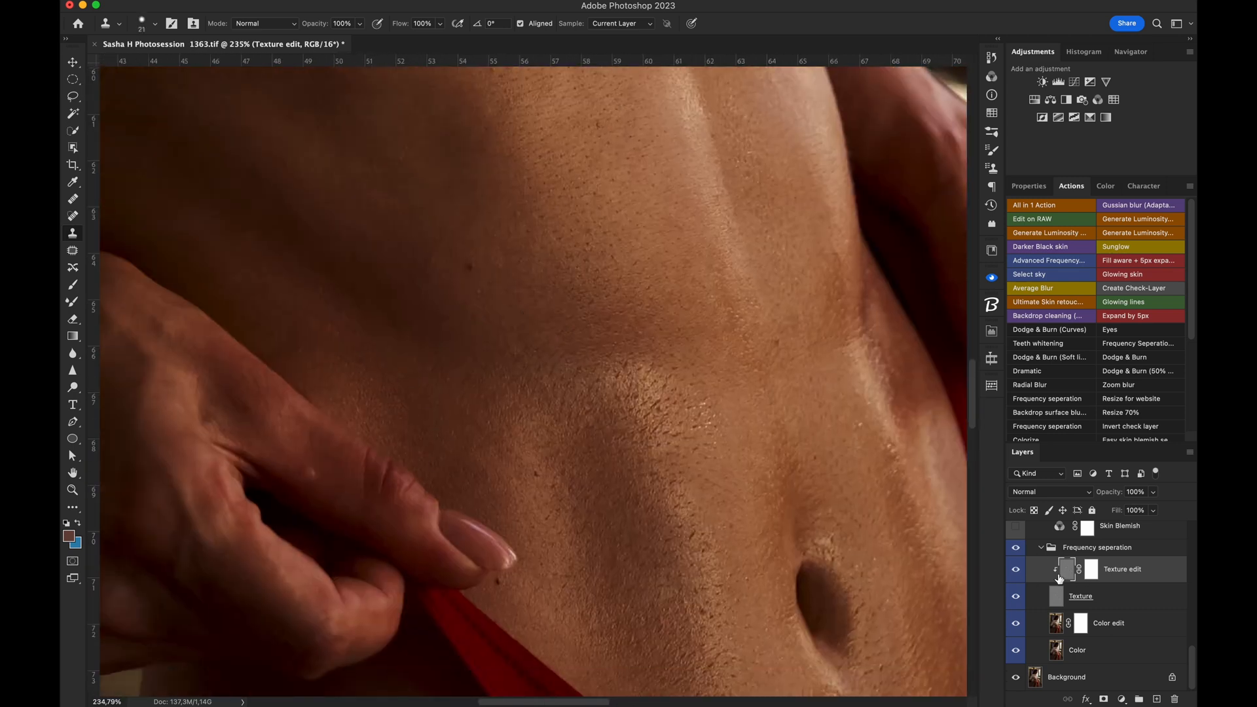
drag(512, 265, 527, 339)
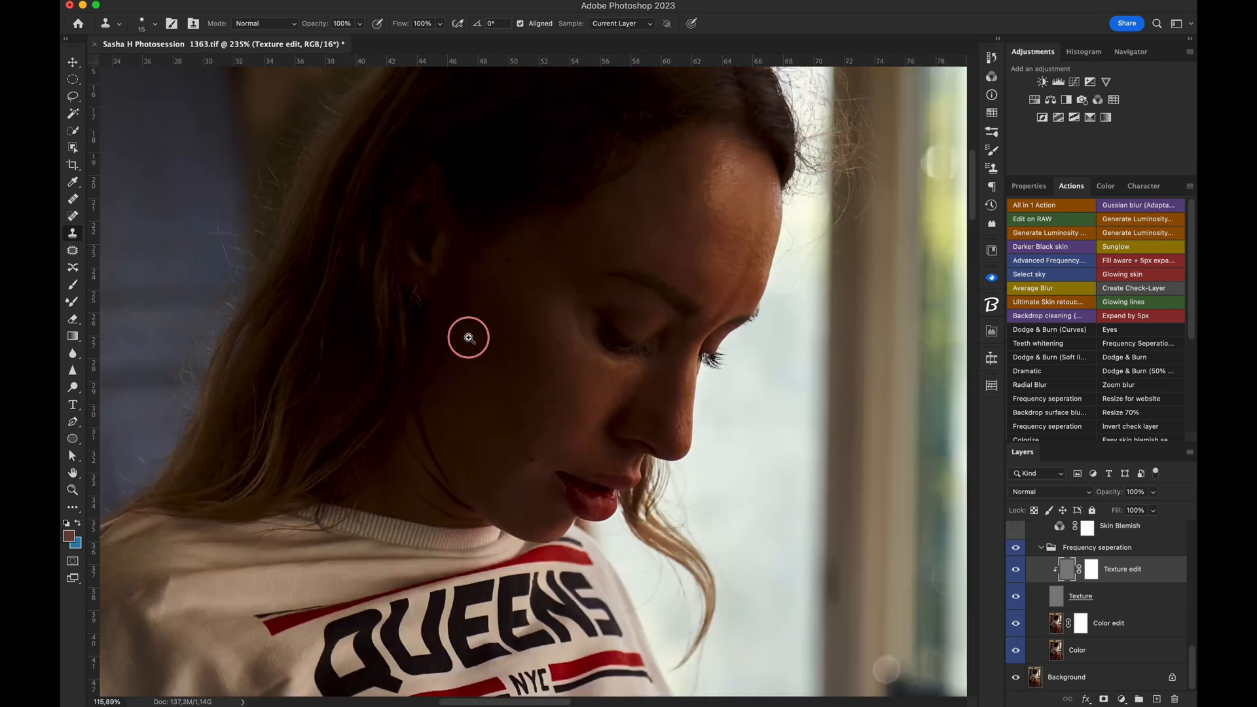
Step: Retouch the texture blemishes on the forehead and face with a 15 to 19 px Clone Stamp brush
click(469, 334)
super+click(729, 302)
click(633, 275)
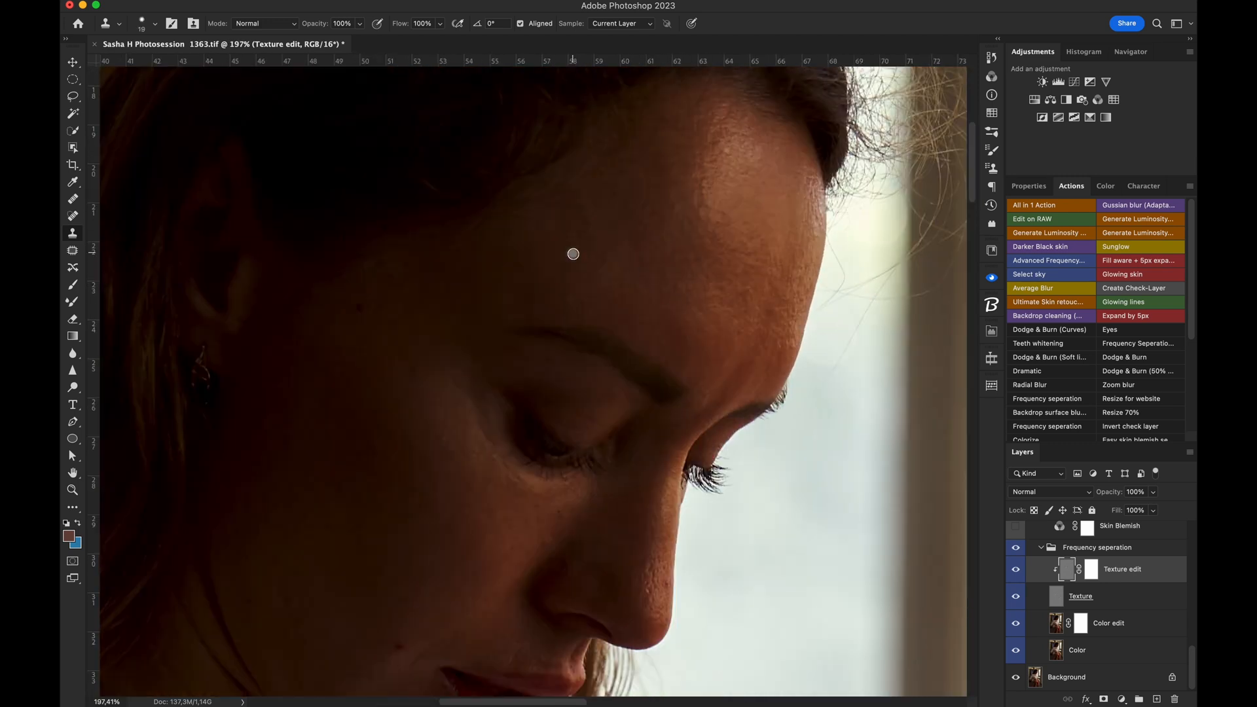
mouse_move(640, 256)
mouse_down()
mouse_move(615, 244)
mouse_move(612, 296)
mouse_up()
key(bracketleft)
key(bracketleft)
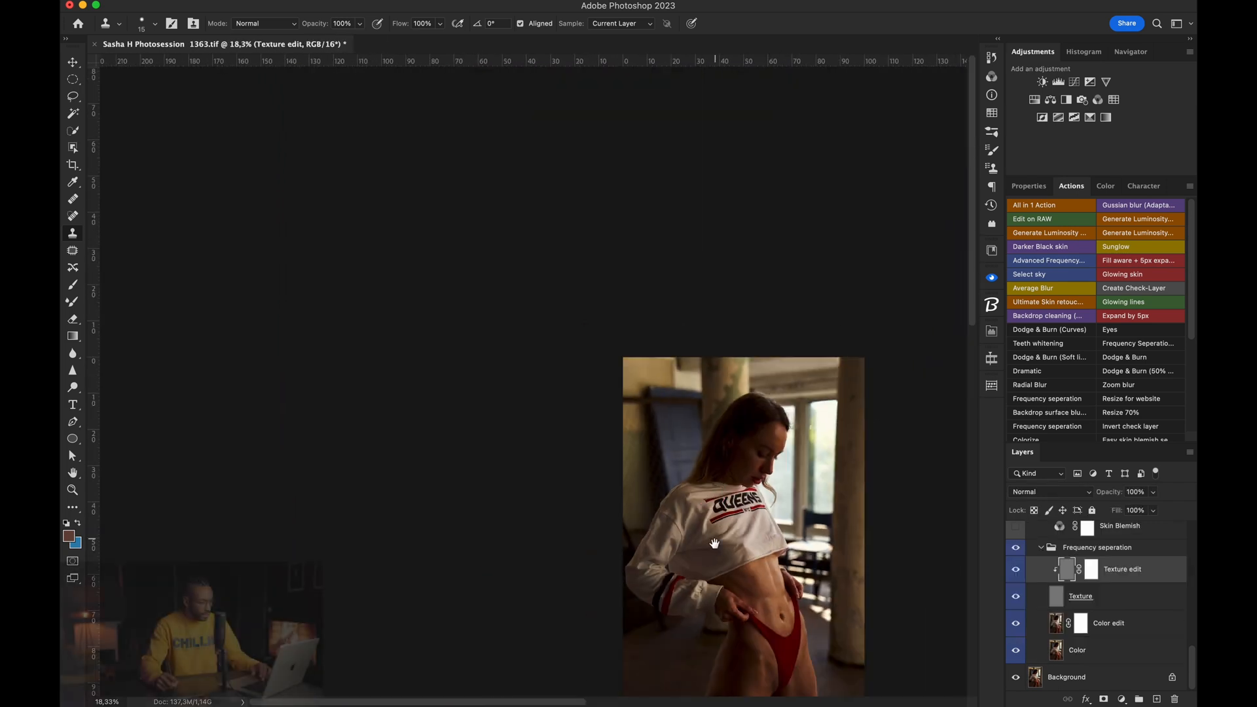
drag(714, 543, 631, 371)
drag(686, 495, 713, 490)
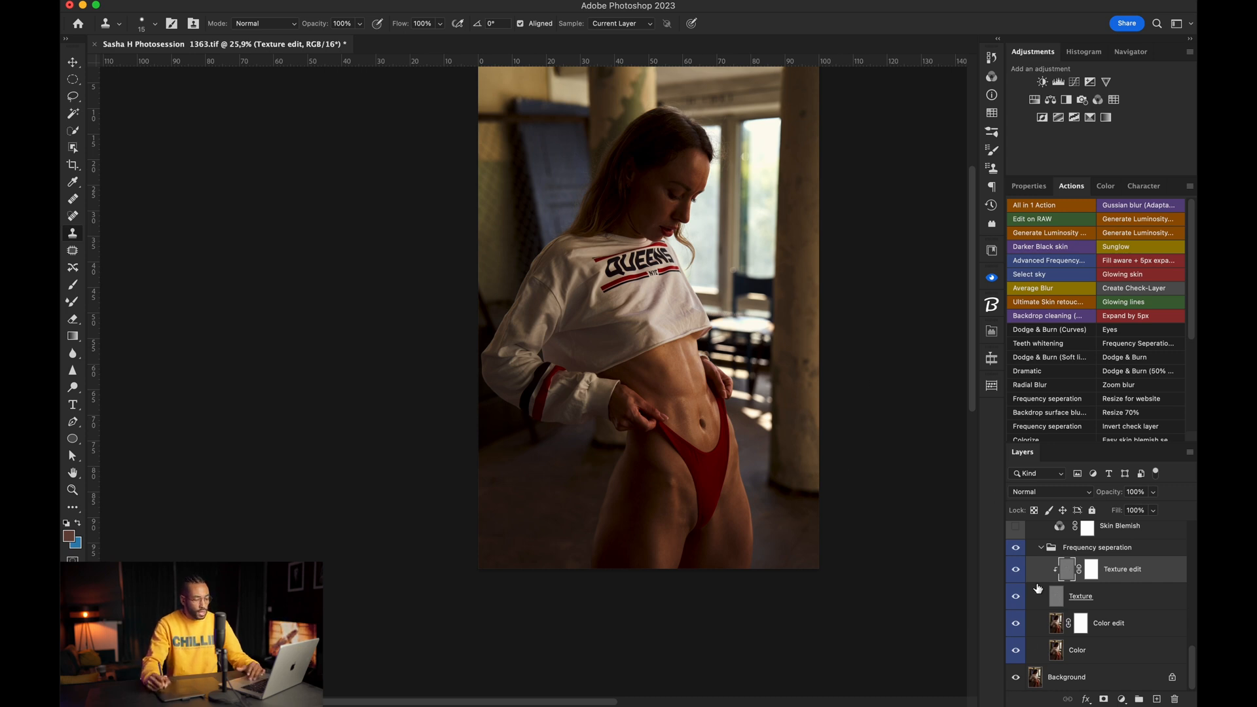
Step: Collapse the Frequency seperation group and select the Dodge layer's mask in the Dodge & Burn group
click(1039, 549)
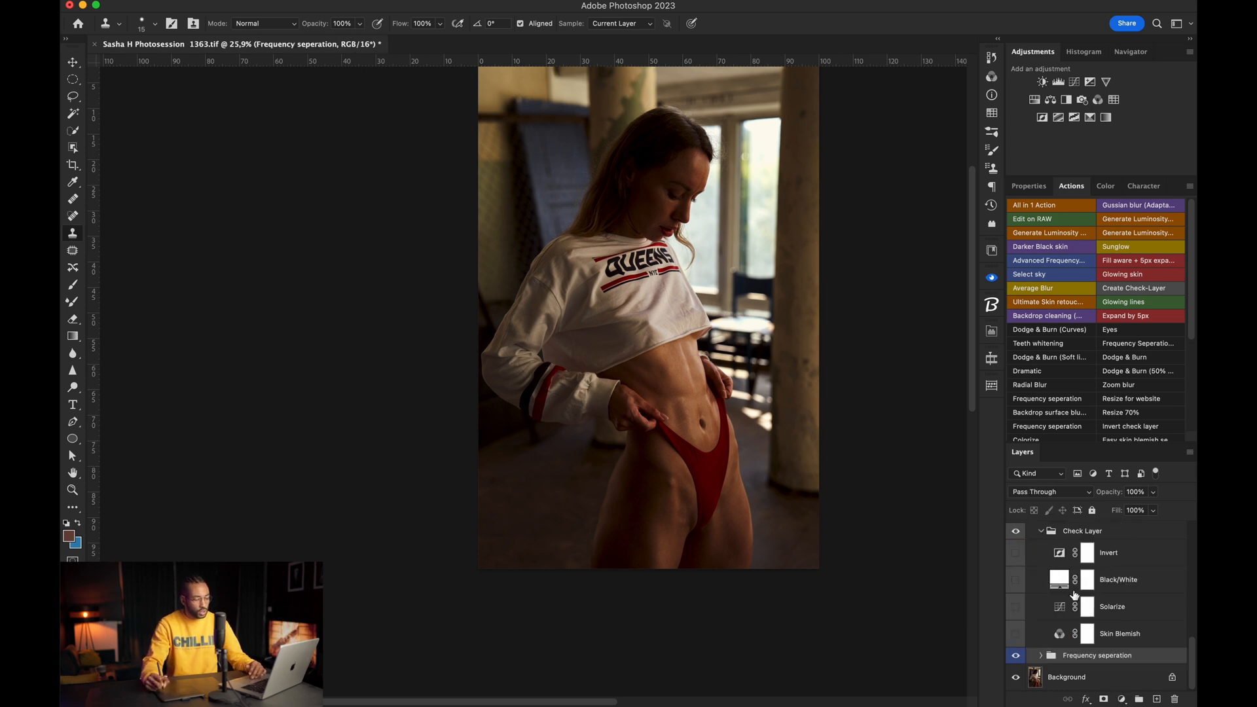
scroll(1071, 599, up, 3)
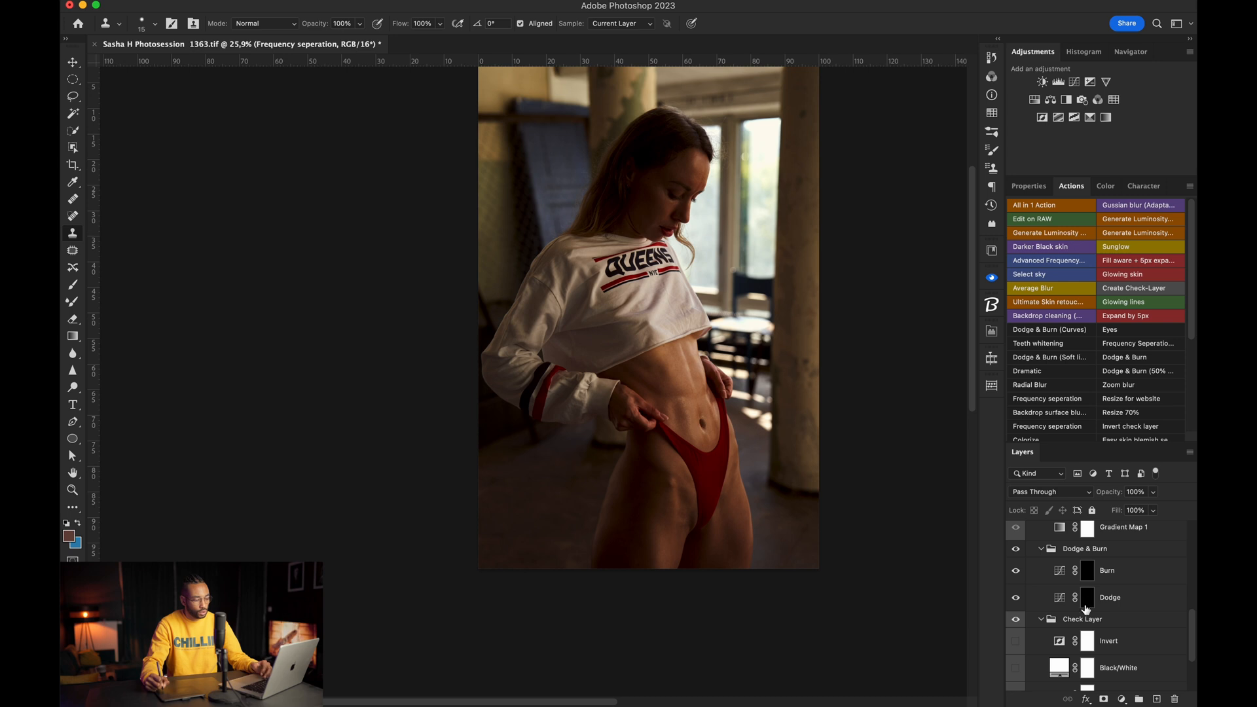
click(1087, 605)
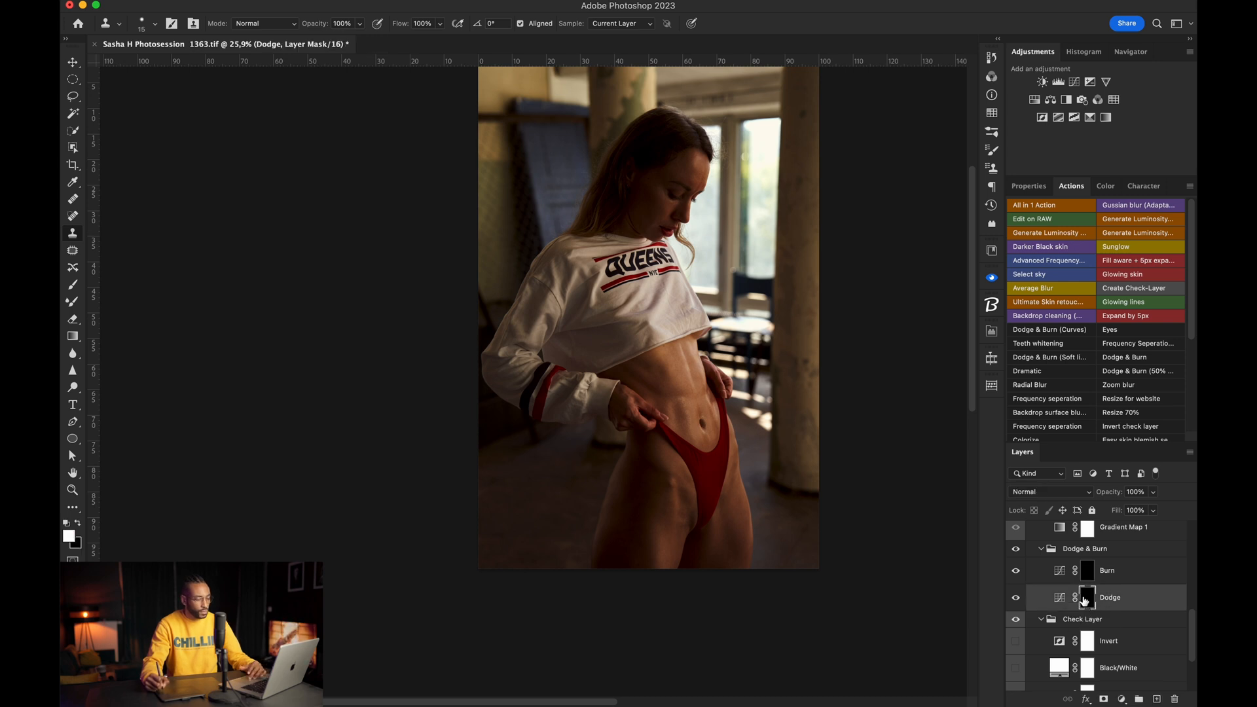
Step: Turn on the visibility of the Invert check layer group above the Dodge & Burn group
scroll(1076, 599, up, 1)
scroll(1040, 572, up, 1)
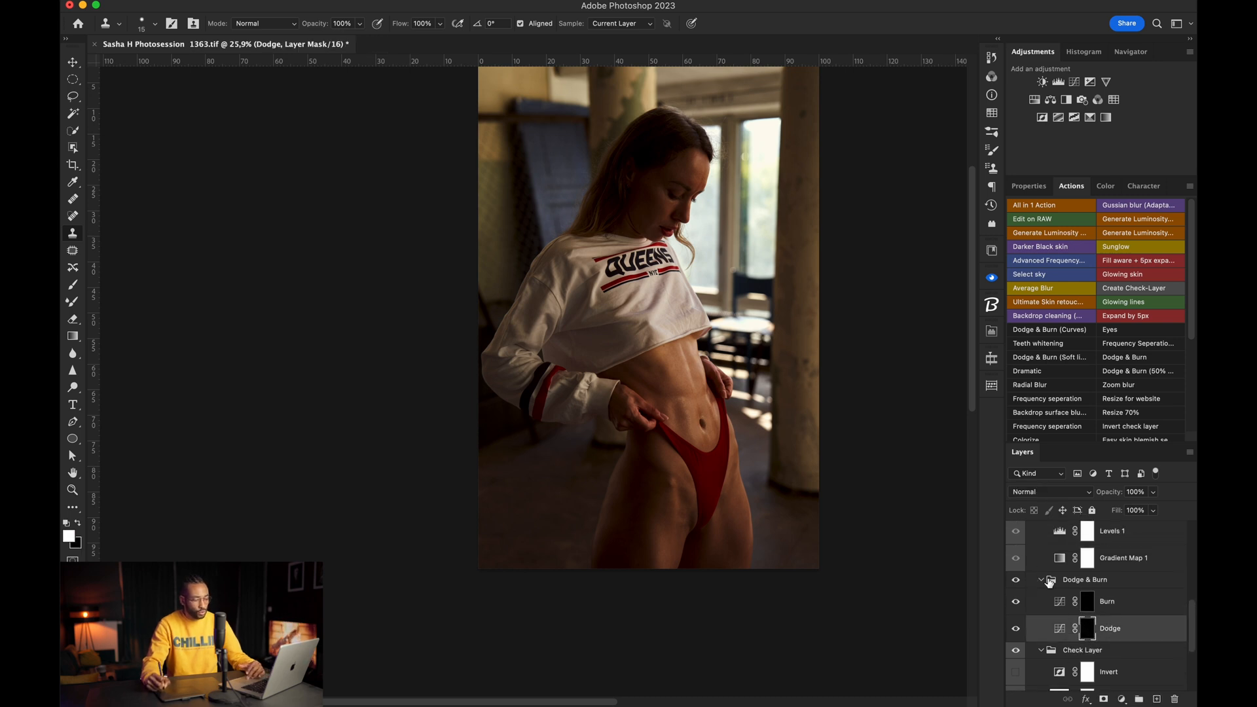
scroll(1047, 583, up, 1)
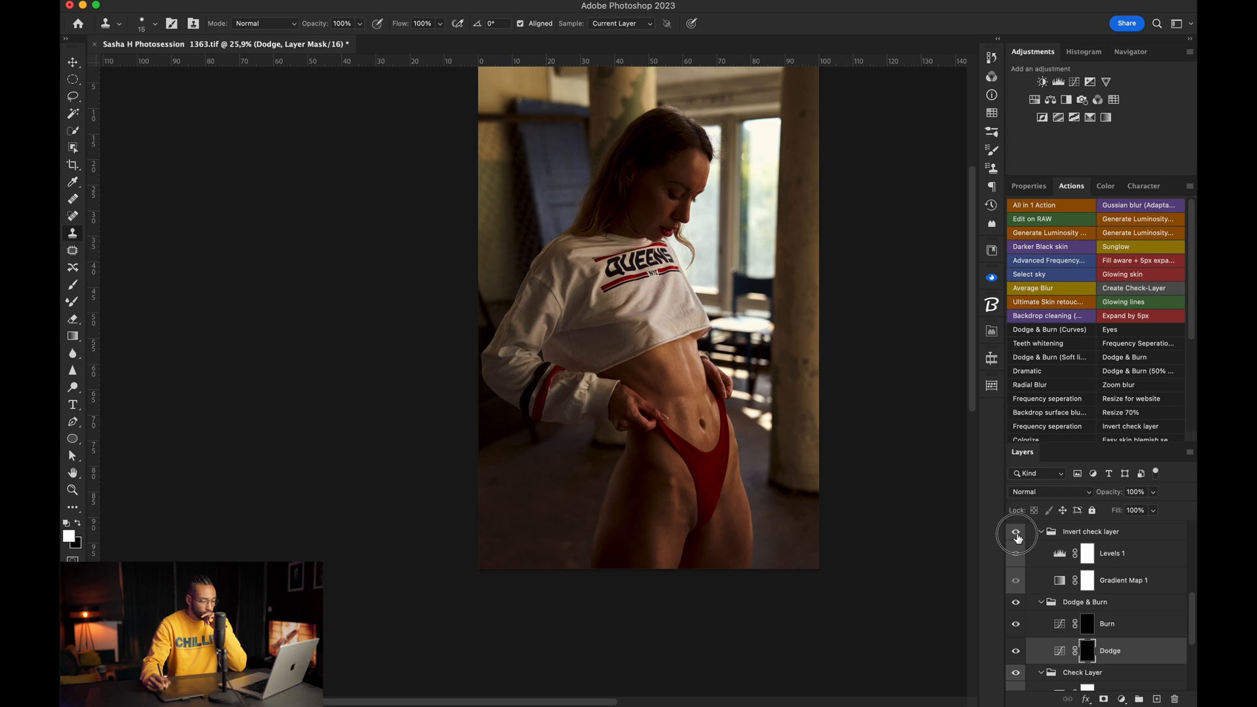
click(1015, 532)
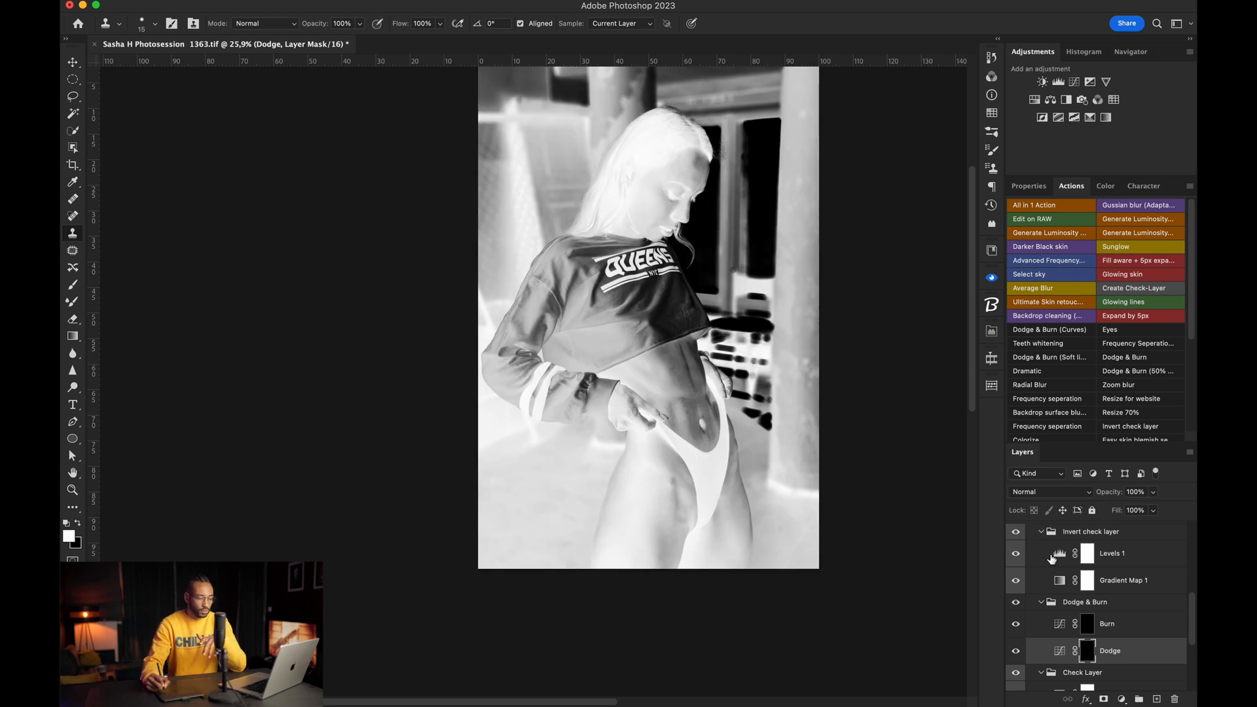
Step: Review the settings of the Levels 1 and Gradient Map 1 adjustments in the Invert check layer group
click(1058, 561)
click(1058, 559)
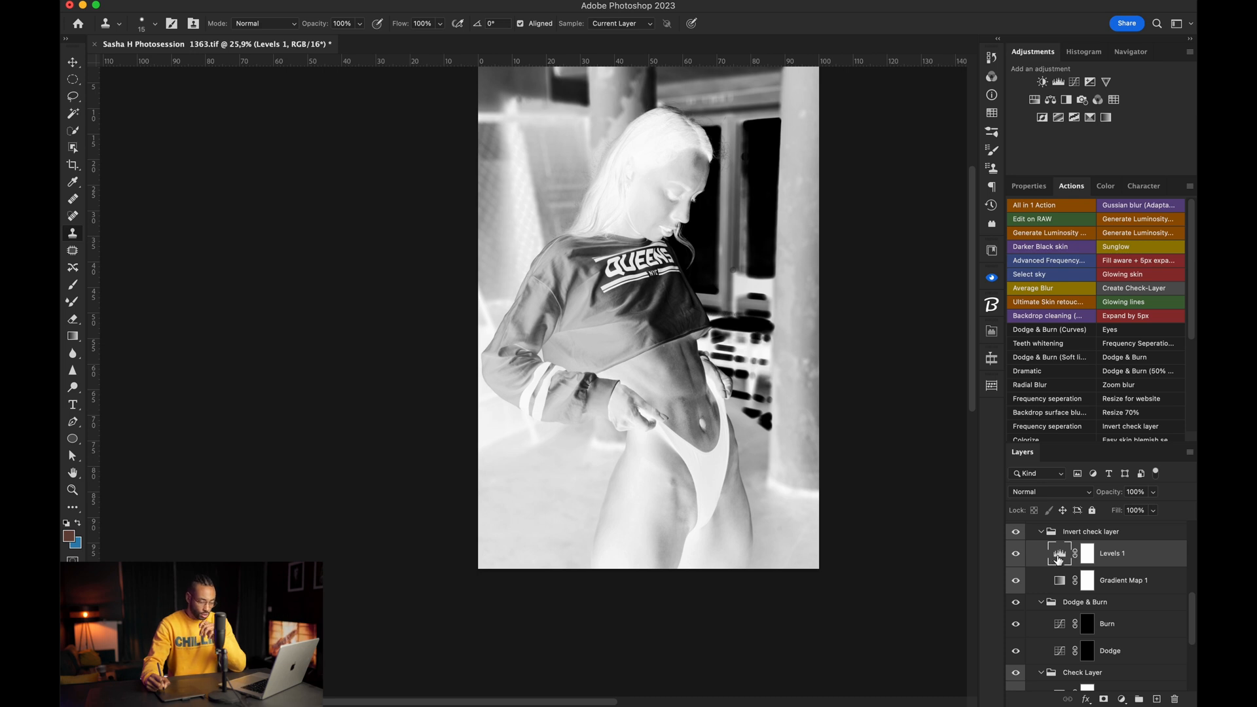
double_click(1057, 561)
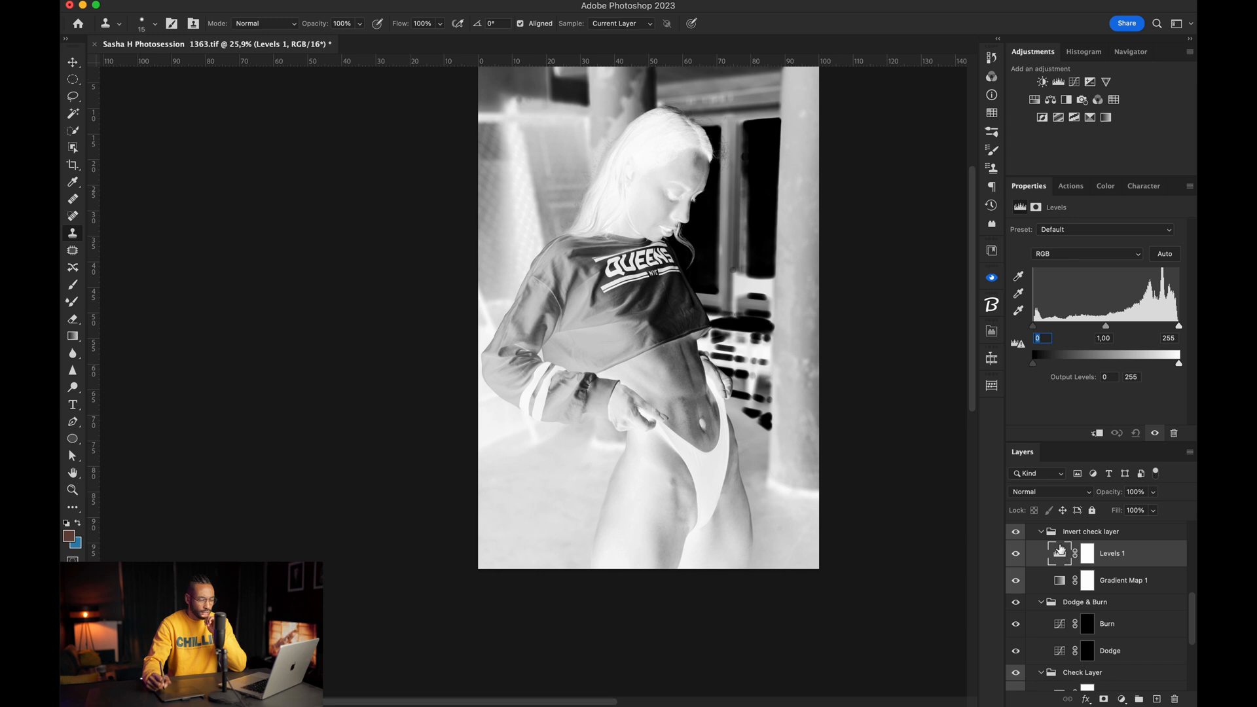
click(1071, 583)
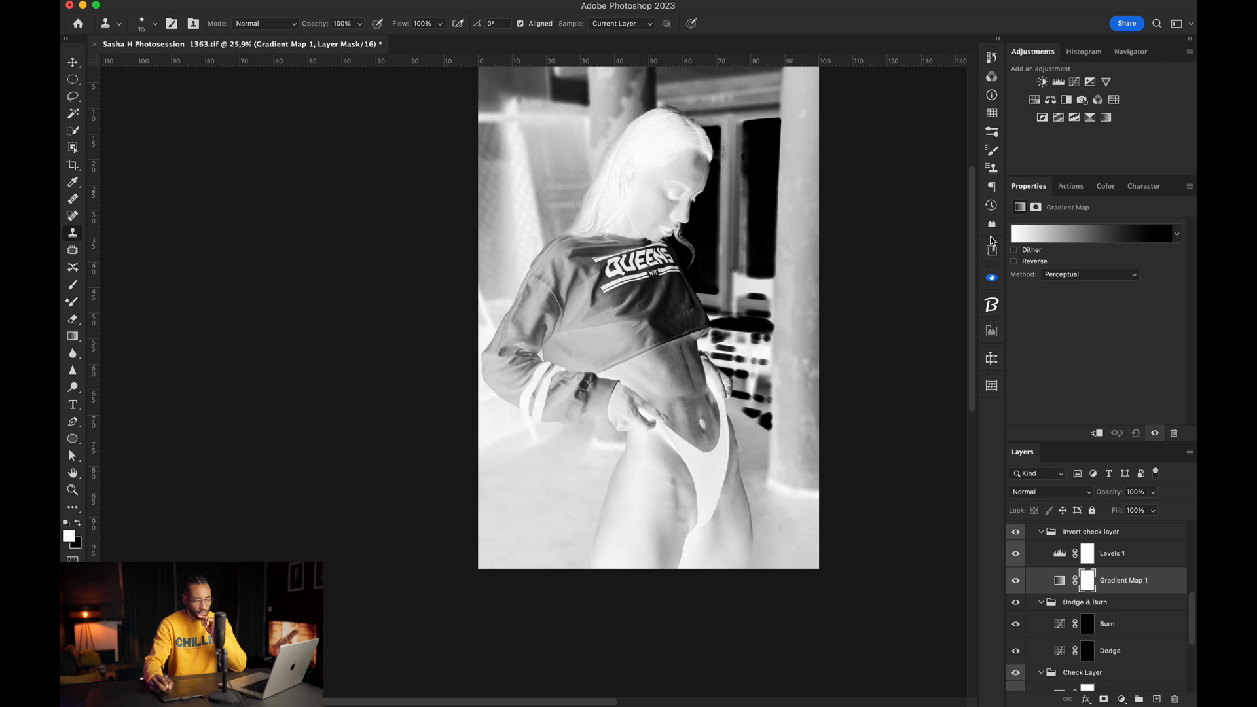
click(1068, 553)
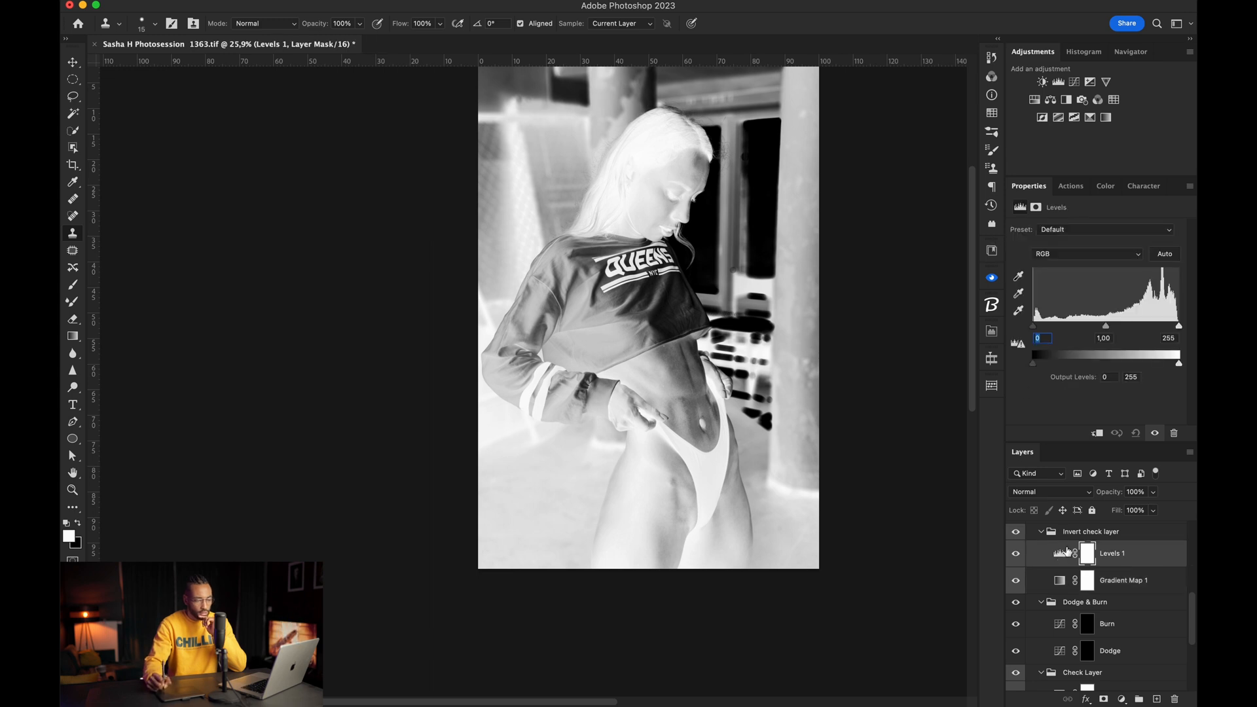
click(1129, 573)
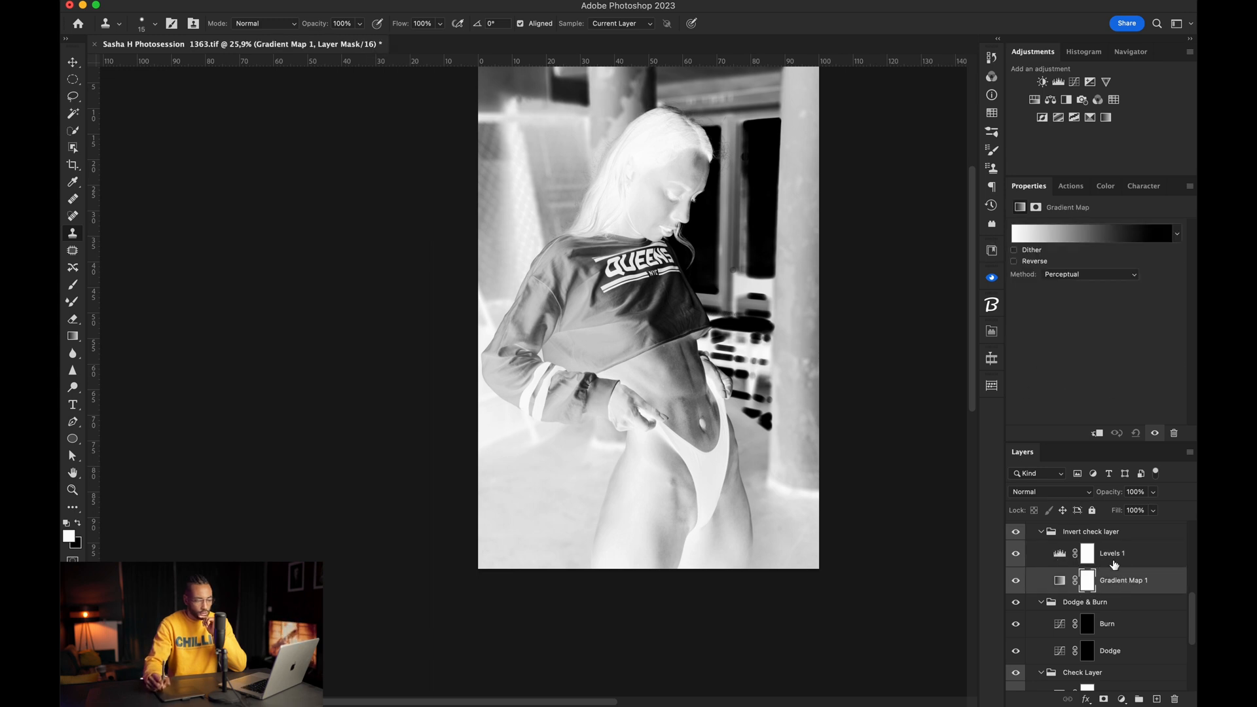
click(1105, 554)
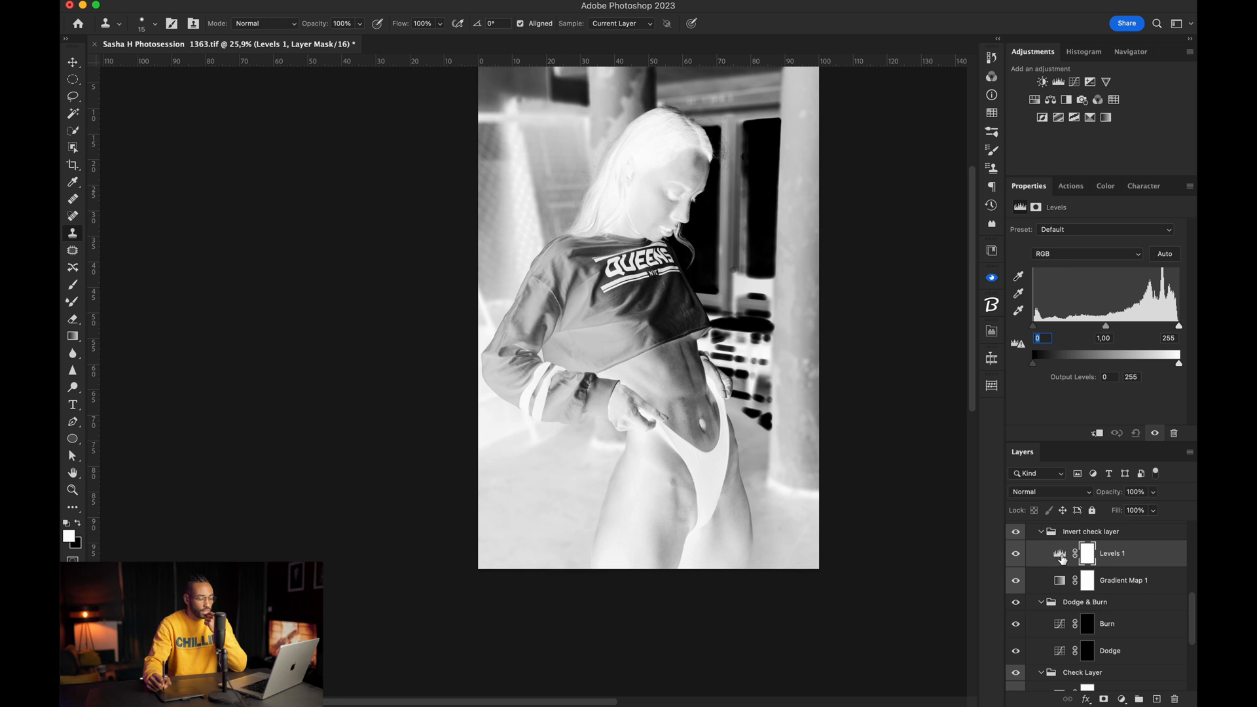
Step: Raise the black input level of the Levels 1 adjustment to 78 for a more contrasty check view
click(1060, 555)
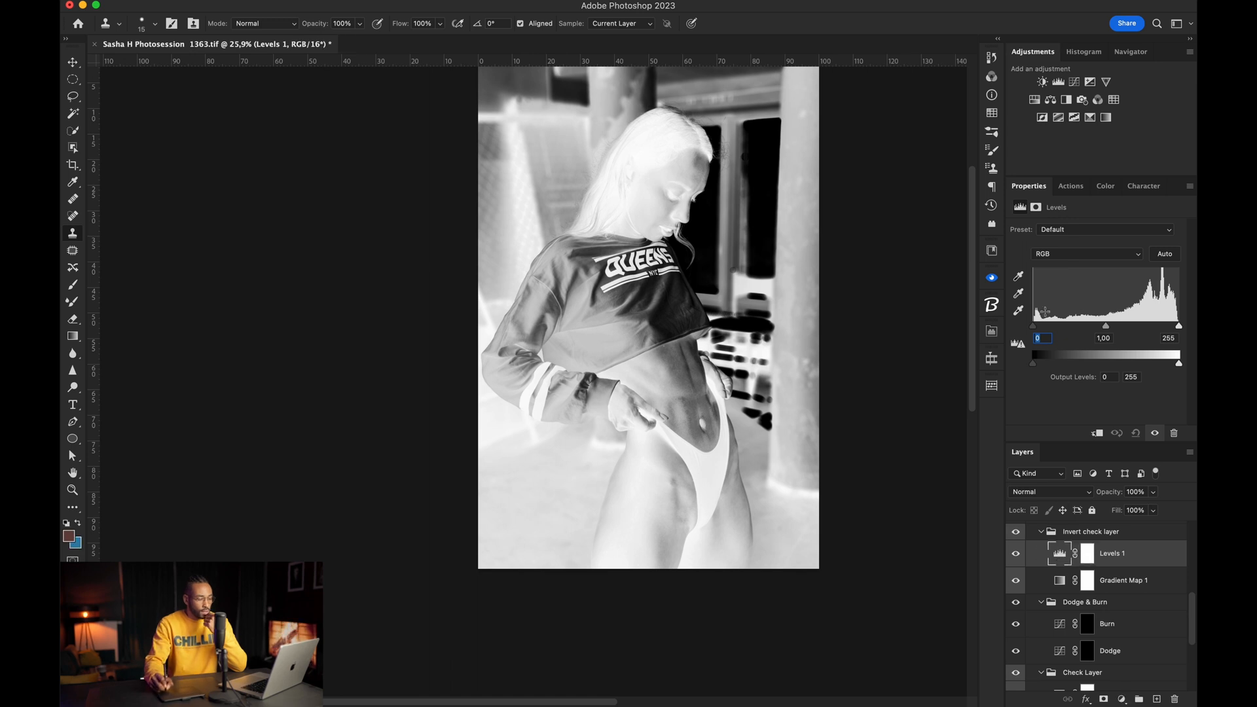
drag(1033, 325, 1077, 326)
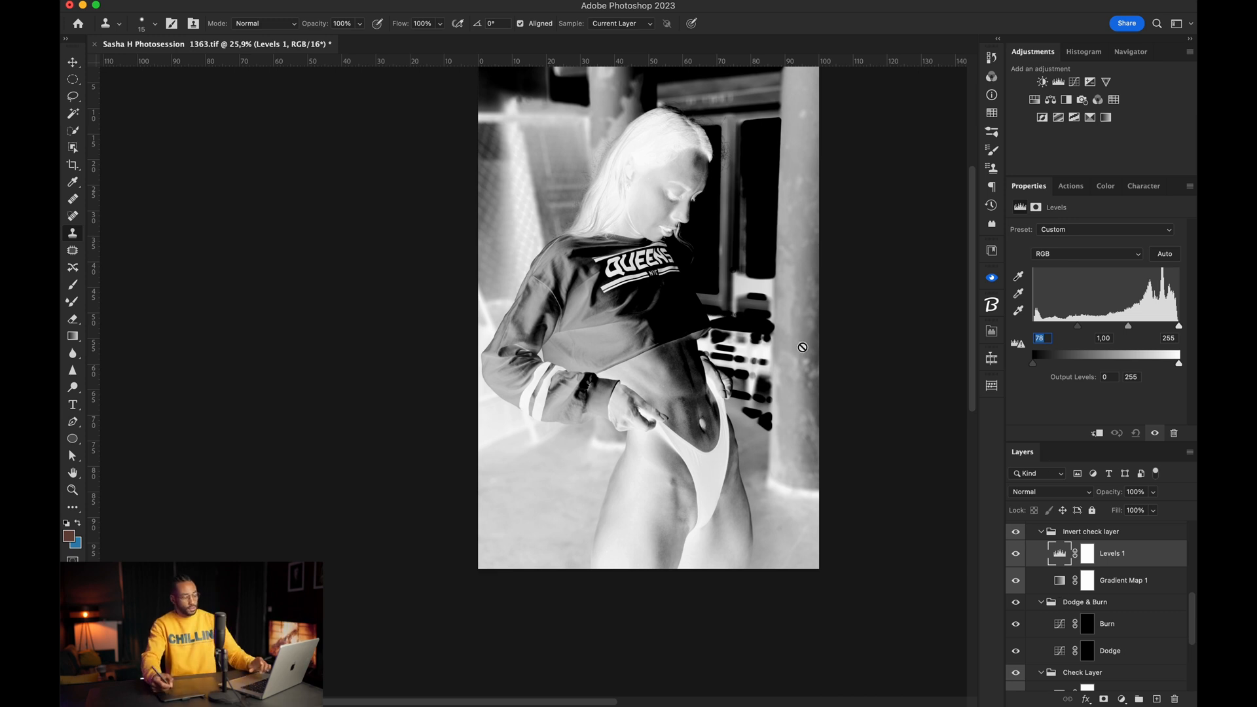
mouse_move(680, 169)
mouse_down()
mouse_move(757, 174)
mouse_move(683, 185)
mouse_up()
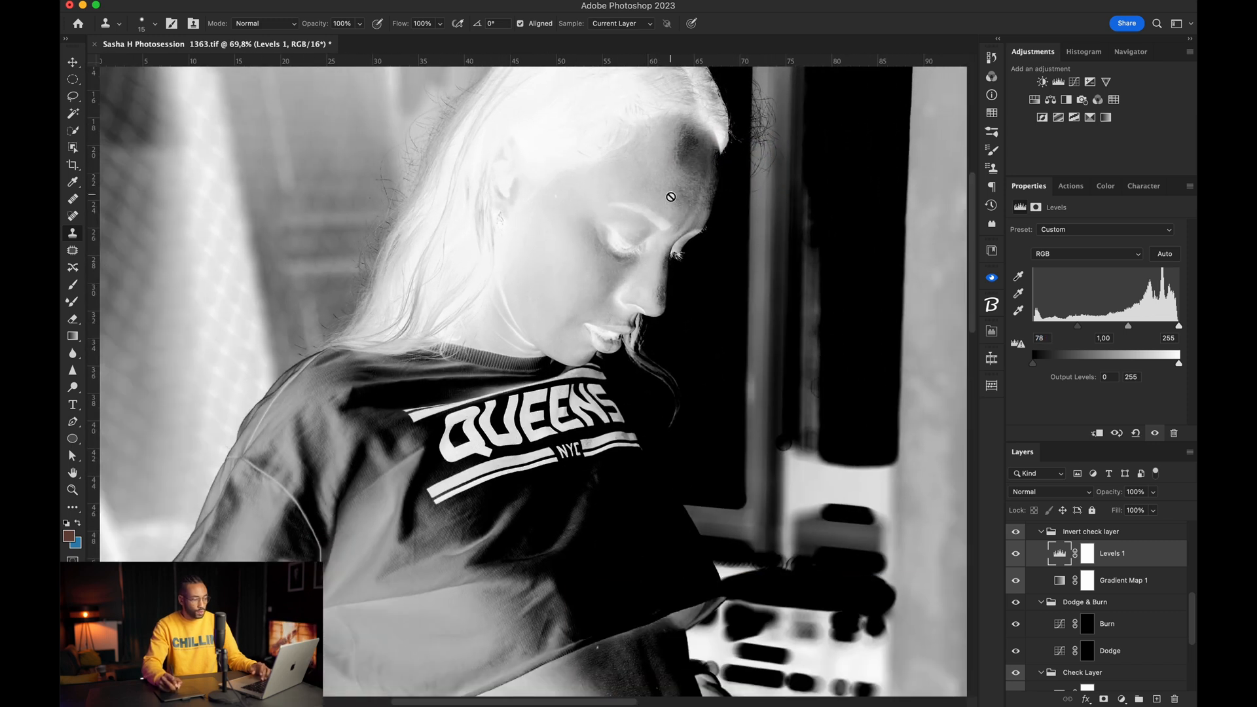
Step: Raise the black input level of the Levels 1 adjustment to 106 after checking the body and face in the inverted view
scroll(652, 312, down, 5)
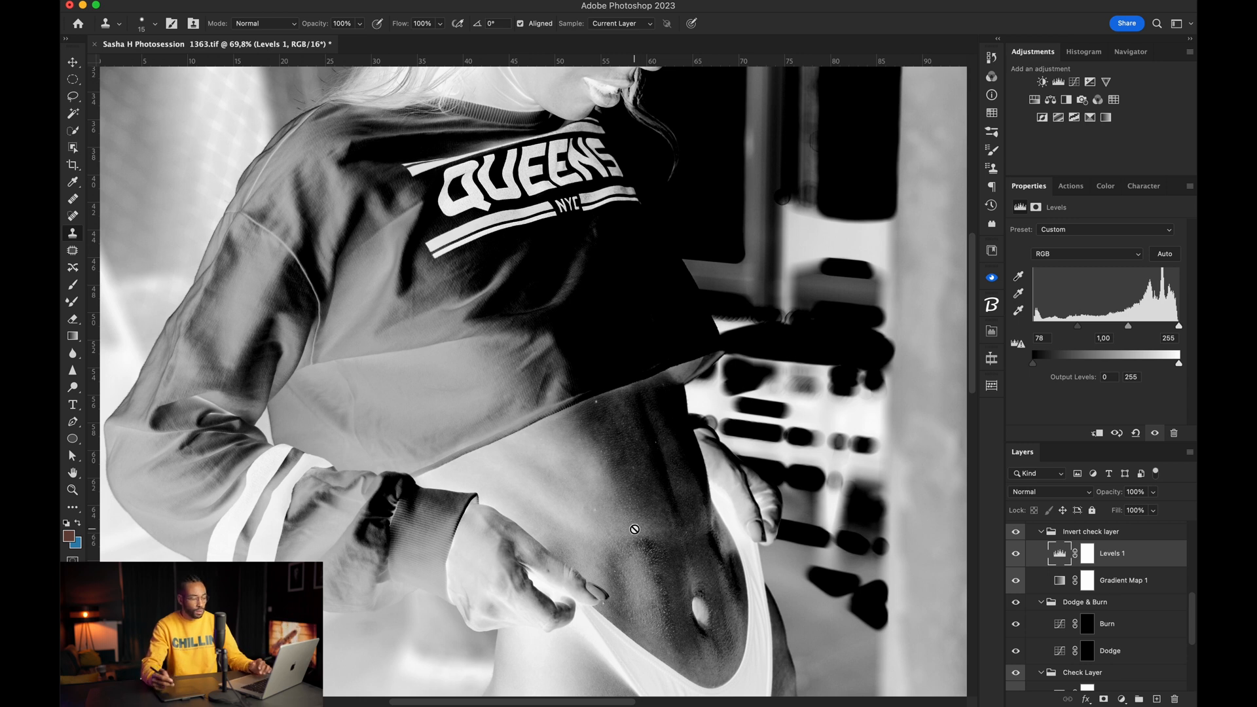
scroll(604, 646, down, 10)
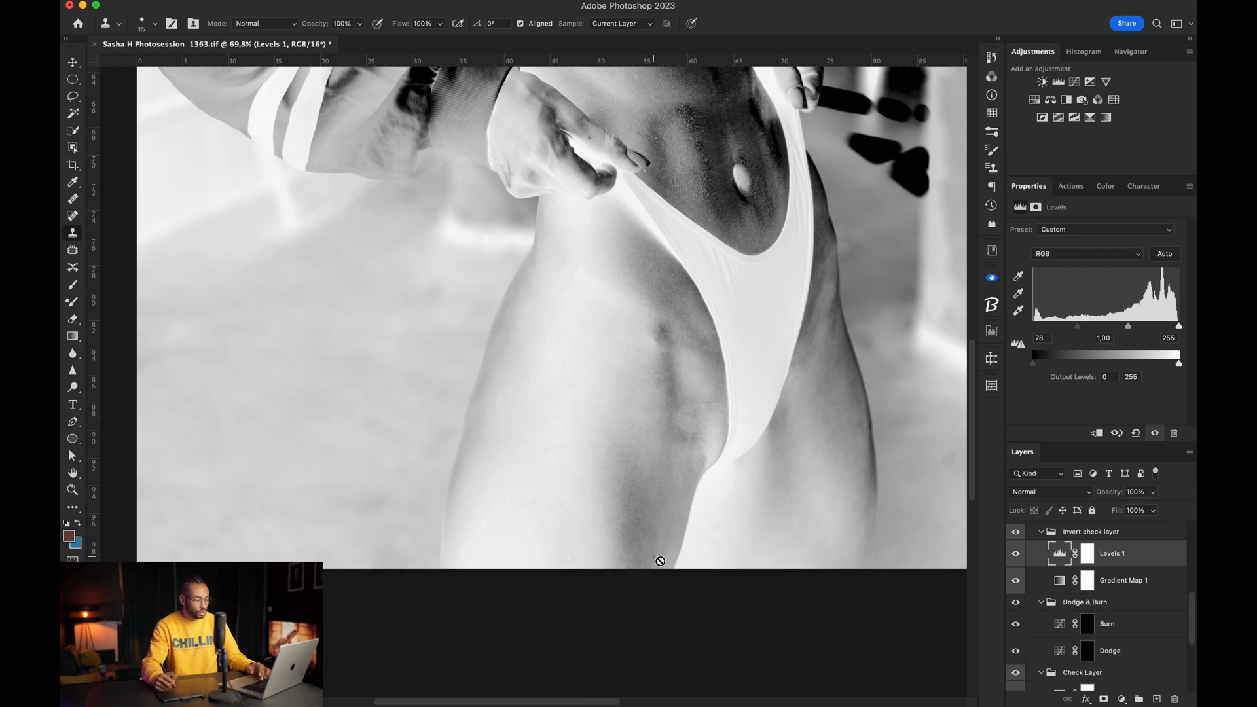
scroll(661, 441, up, 15)
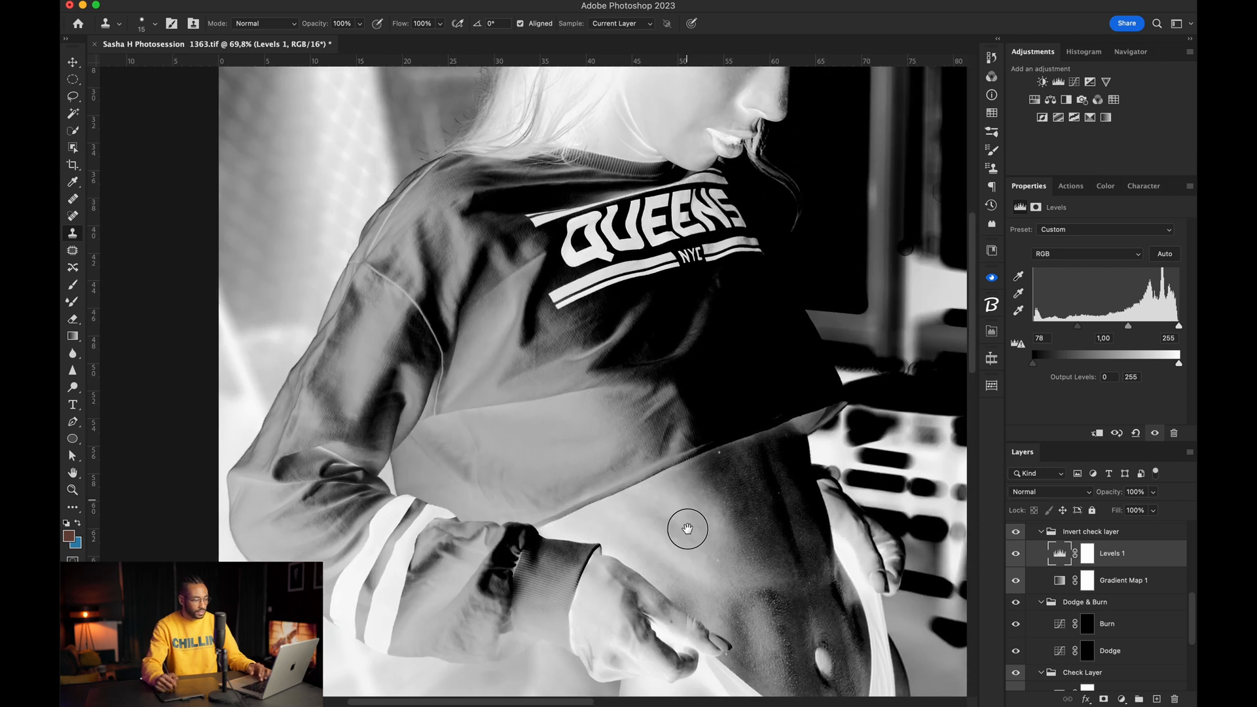
scroll(645, 505, up, 3)
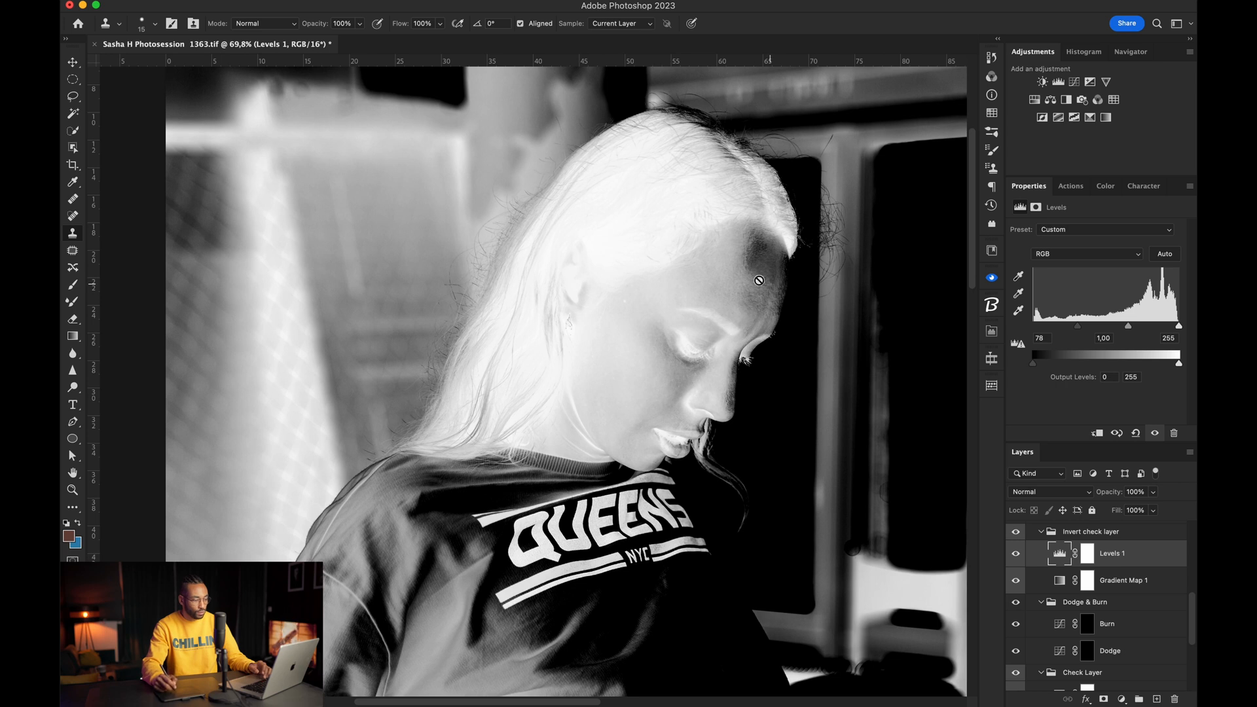
drag(753, 281, 766, 286)
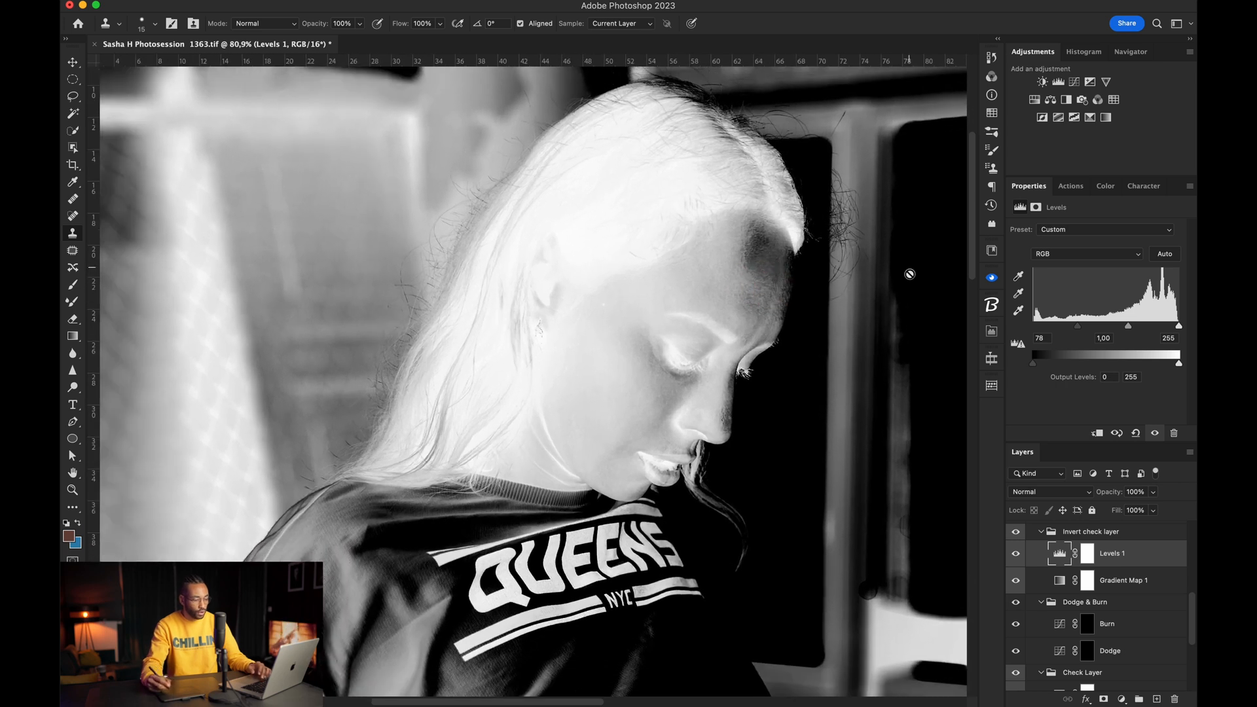
drag(1077, 326, 1093, 327)
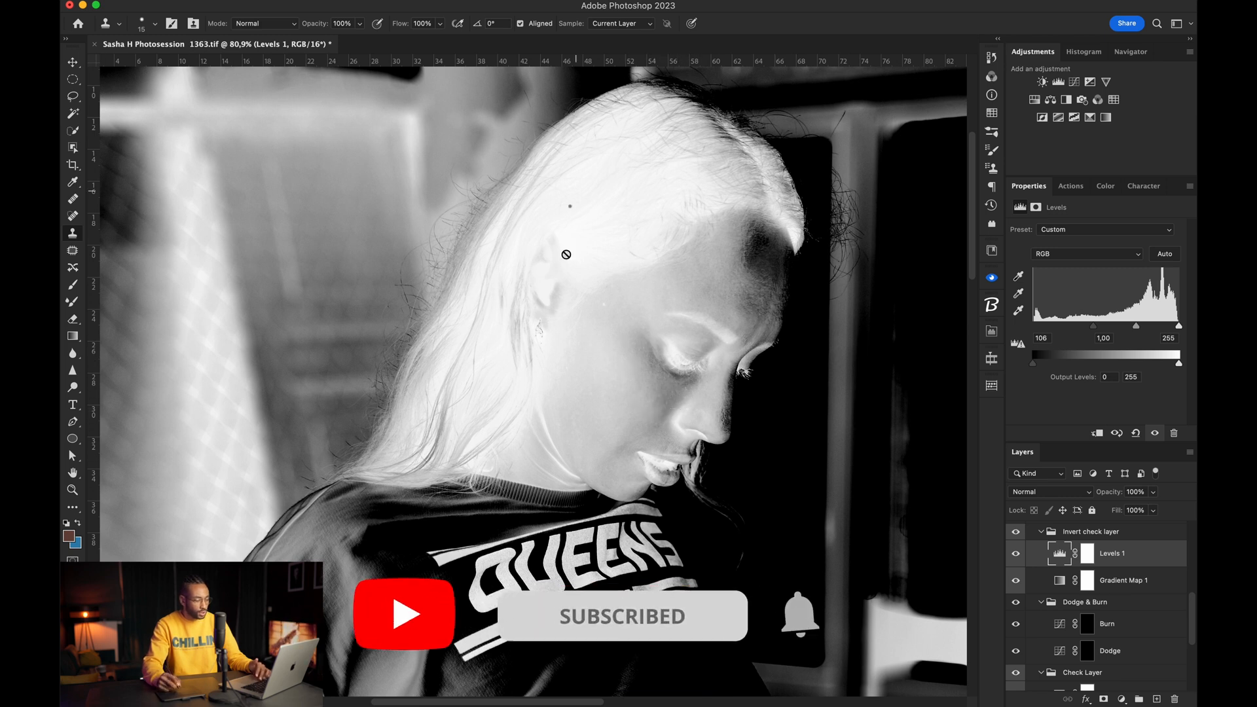
Step: Select the Dodge layer's mask and set up the Brush tool with a white foreground and 1% flow
drag(592, 496, 575, 359)
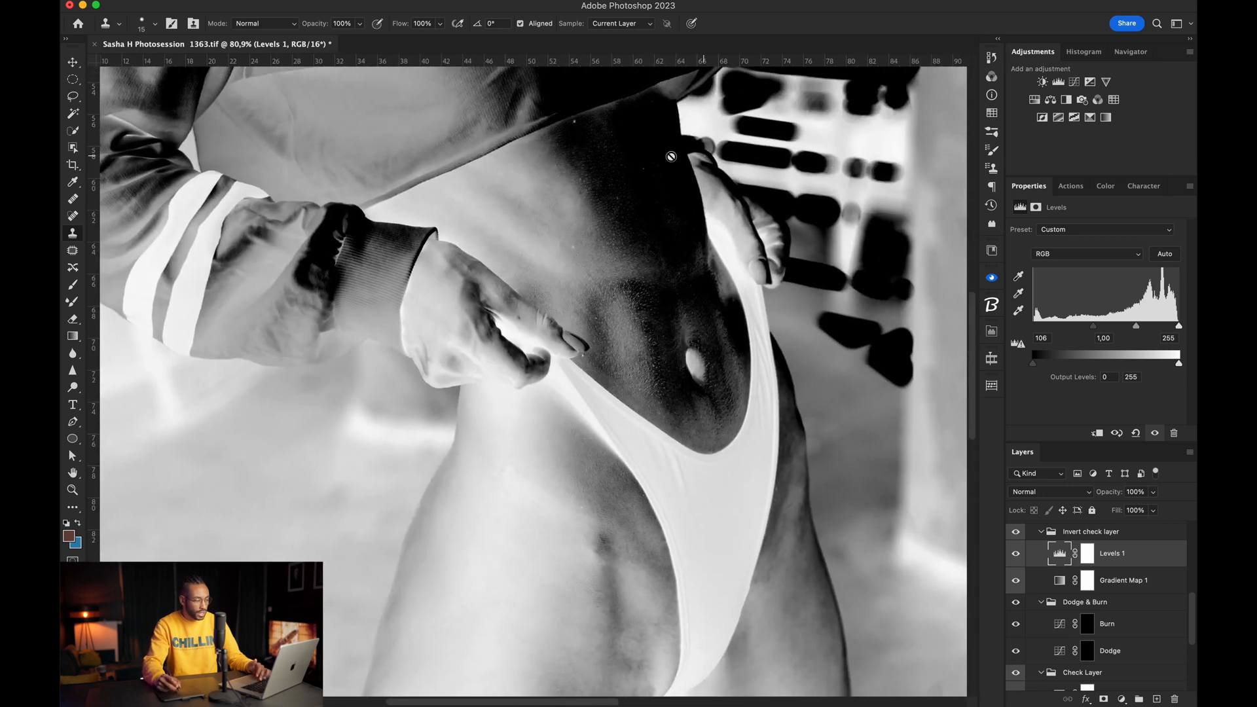
scroll(687, 288, down, 5)
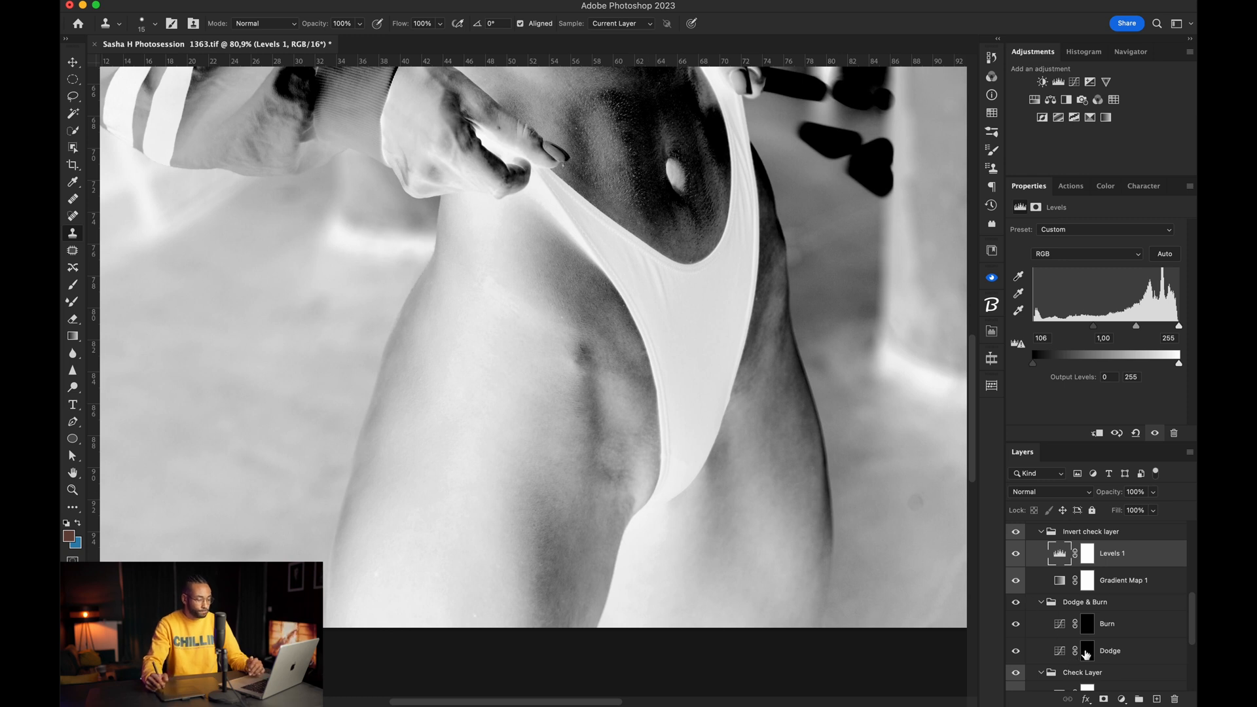
click(1086, 654)
key(b)
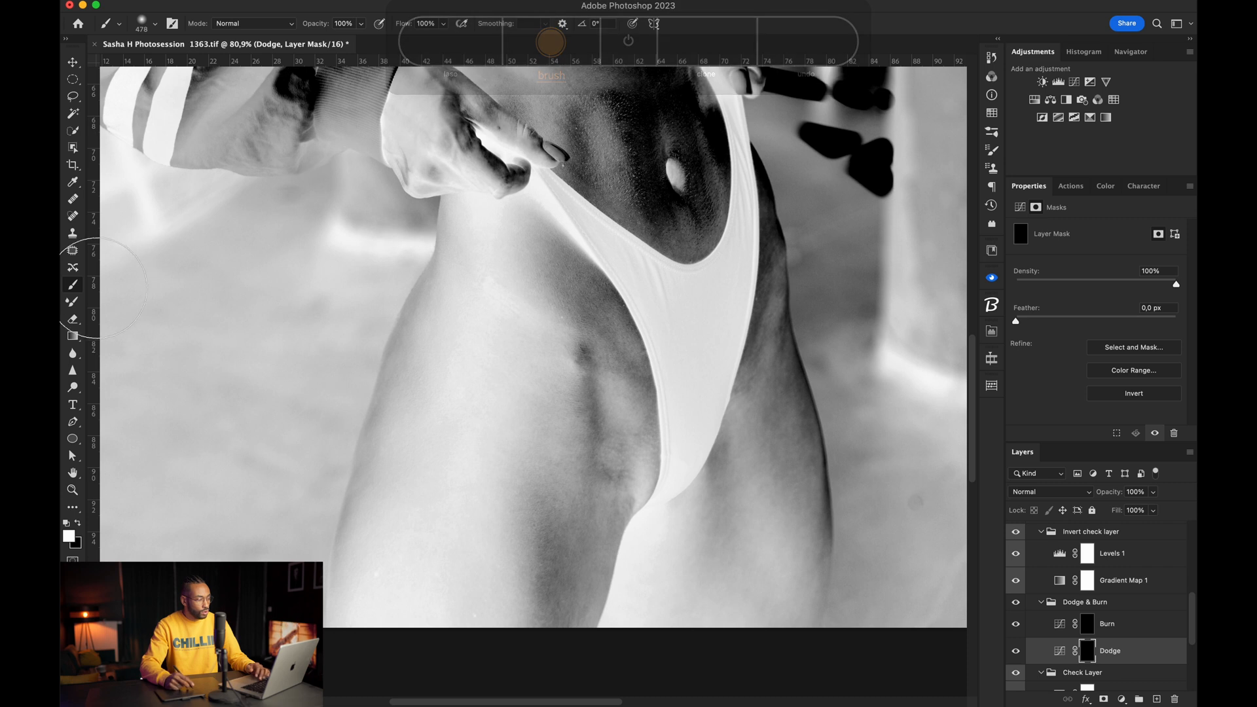
drag(410, 26, 311, 42)
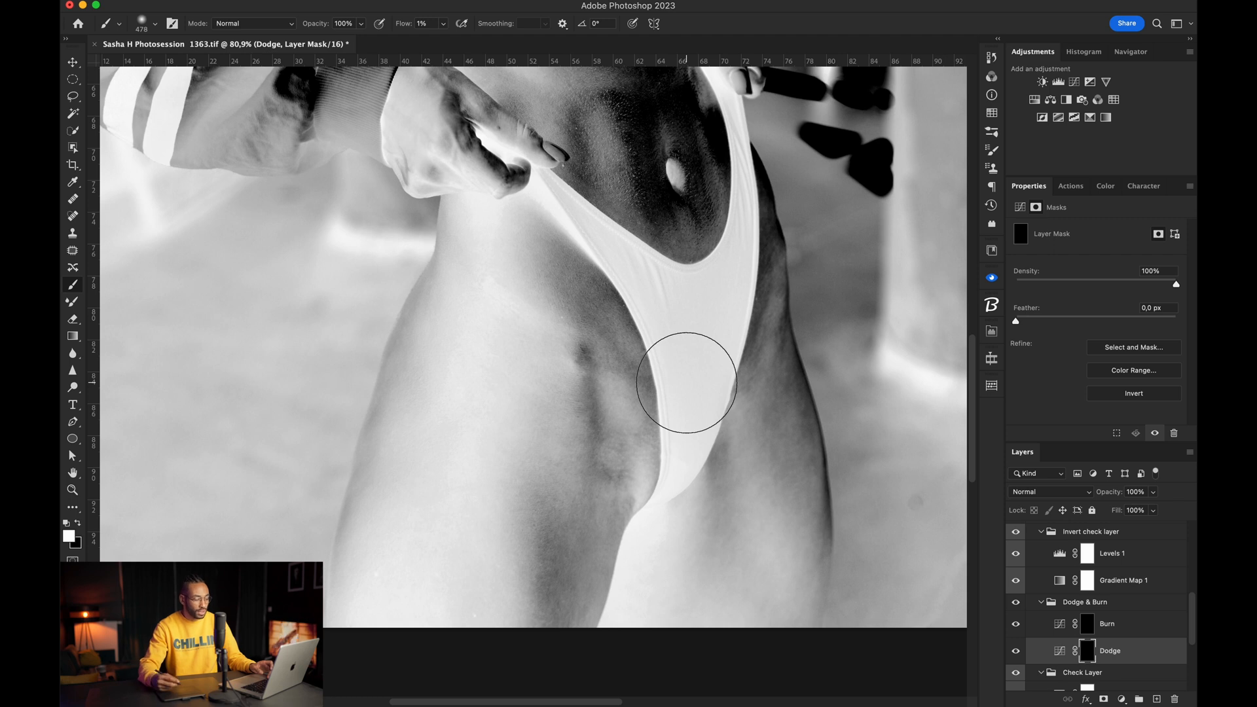
drag(594, 453, 541, 475)
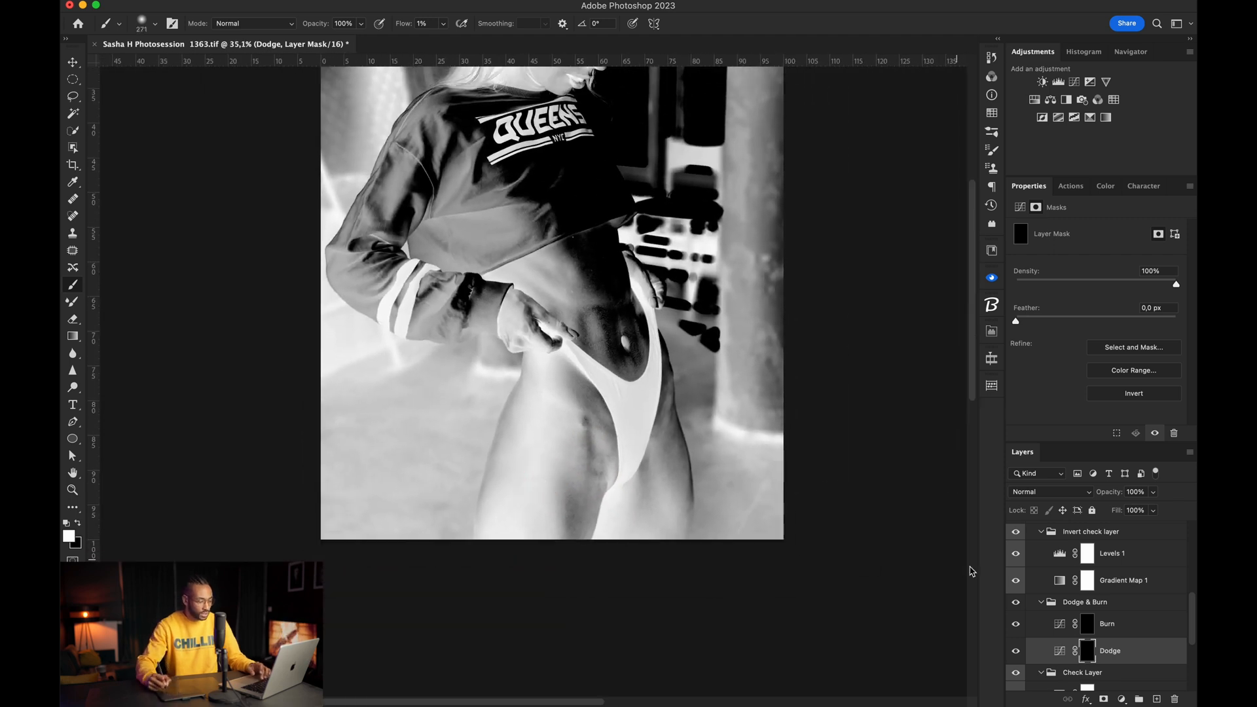
Step: Raise the black input level of Levels 1 to 198 and reselect the Dodge layer's mask
double_click(1059, 555)
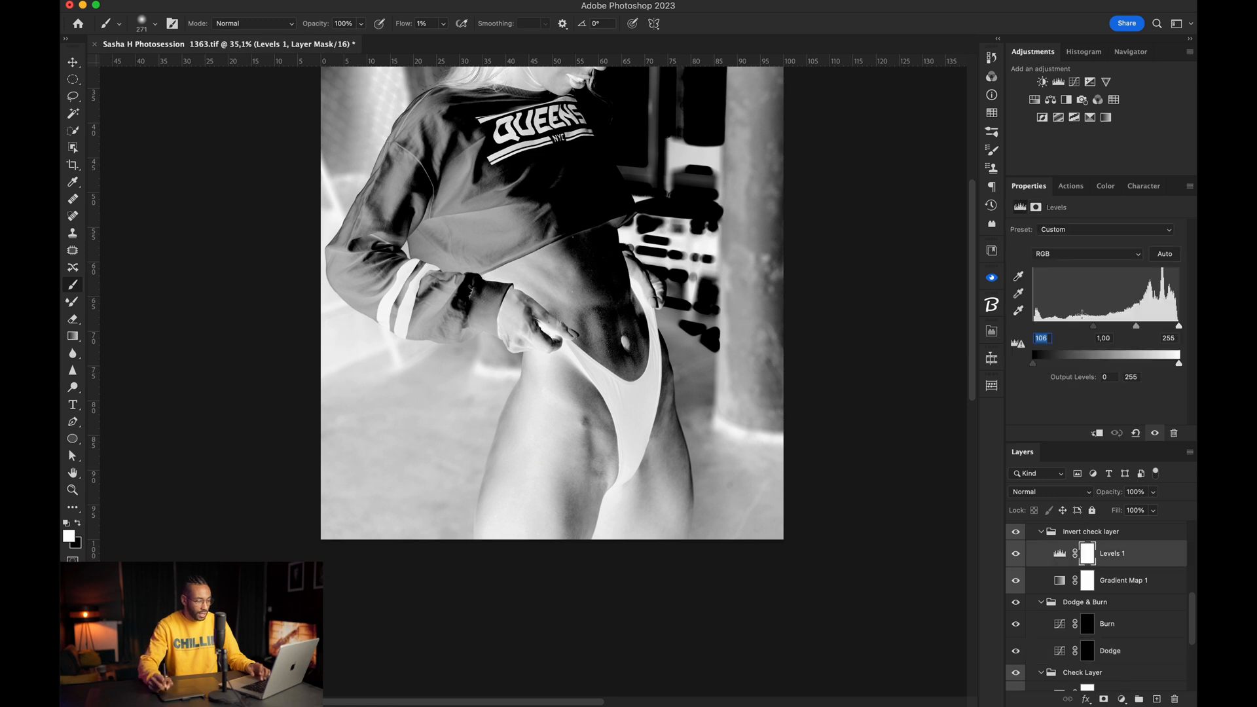
drag(1099, 329, 1145, 325)
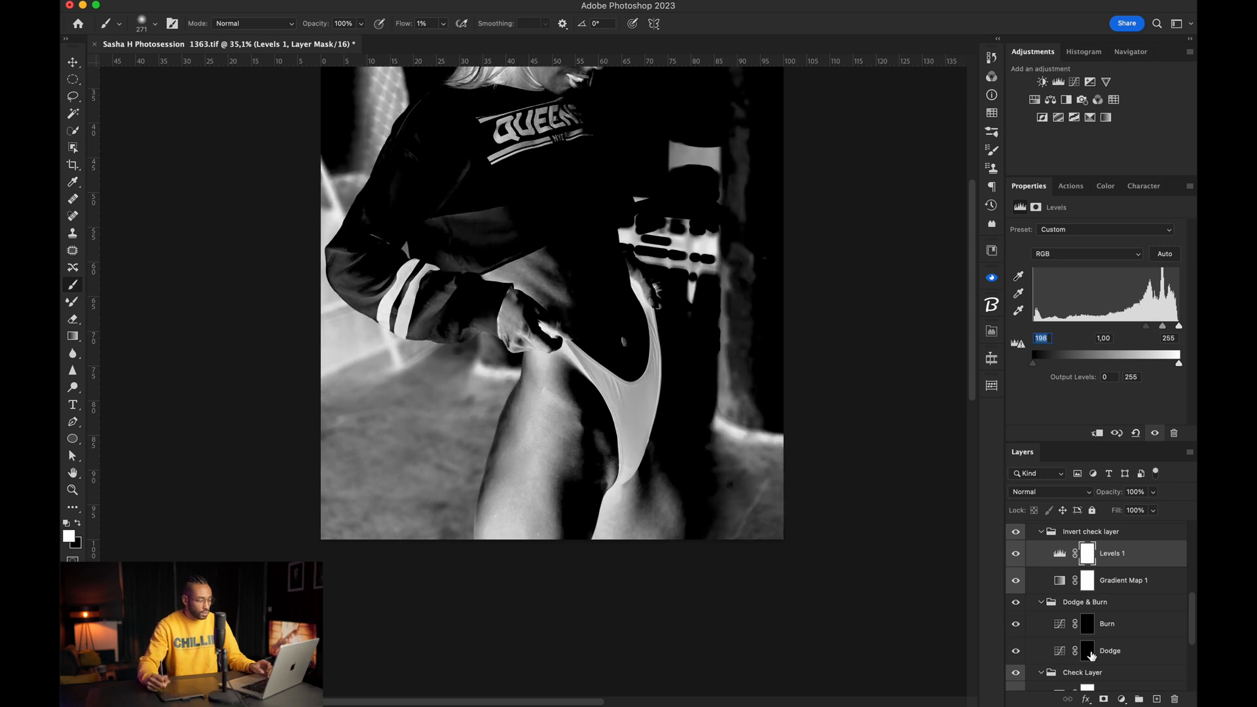
click(1087, 651)
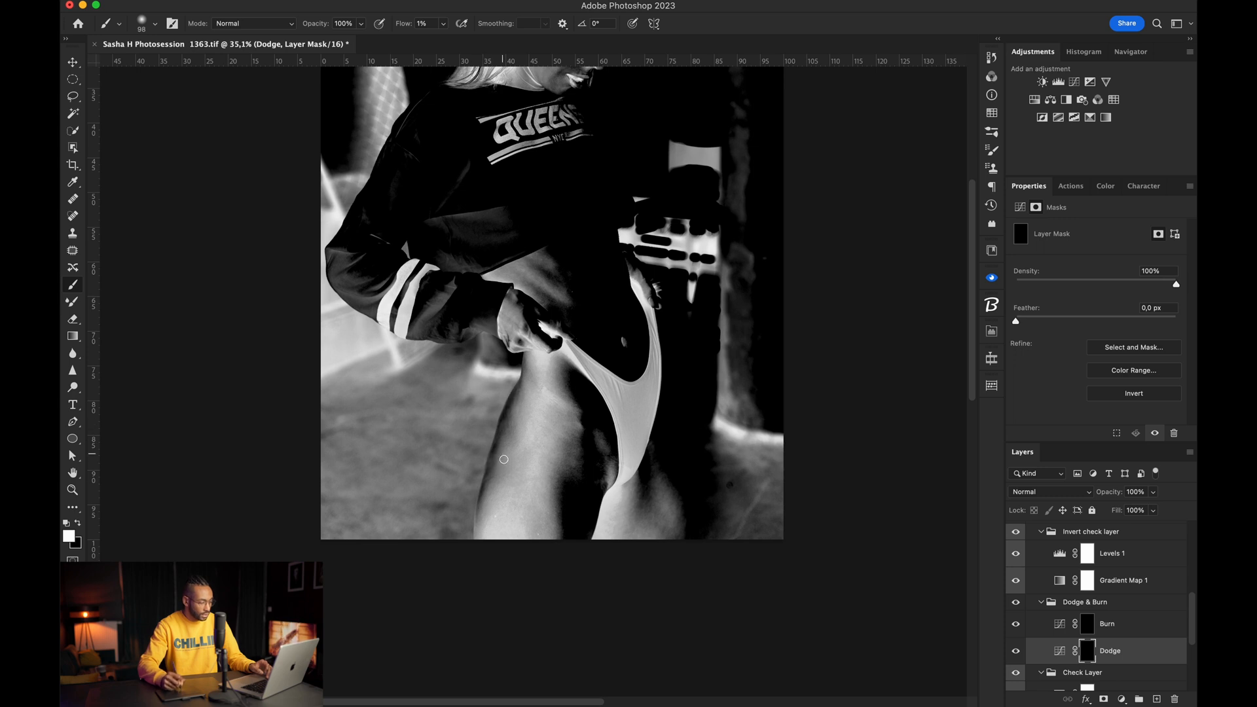
Step: Brush white on the Dodge mask along the outer edge of the thigh below the hand and toggle the Invert check layer group to compare
scroll(503, 459, up, 5)
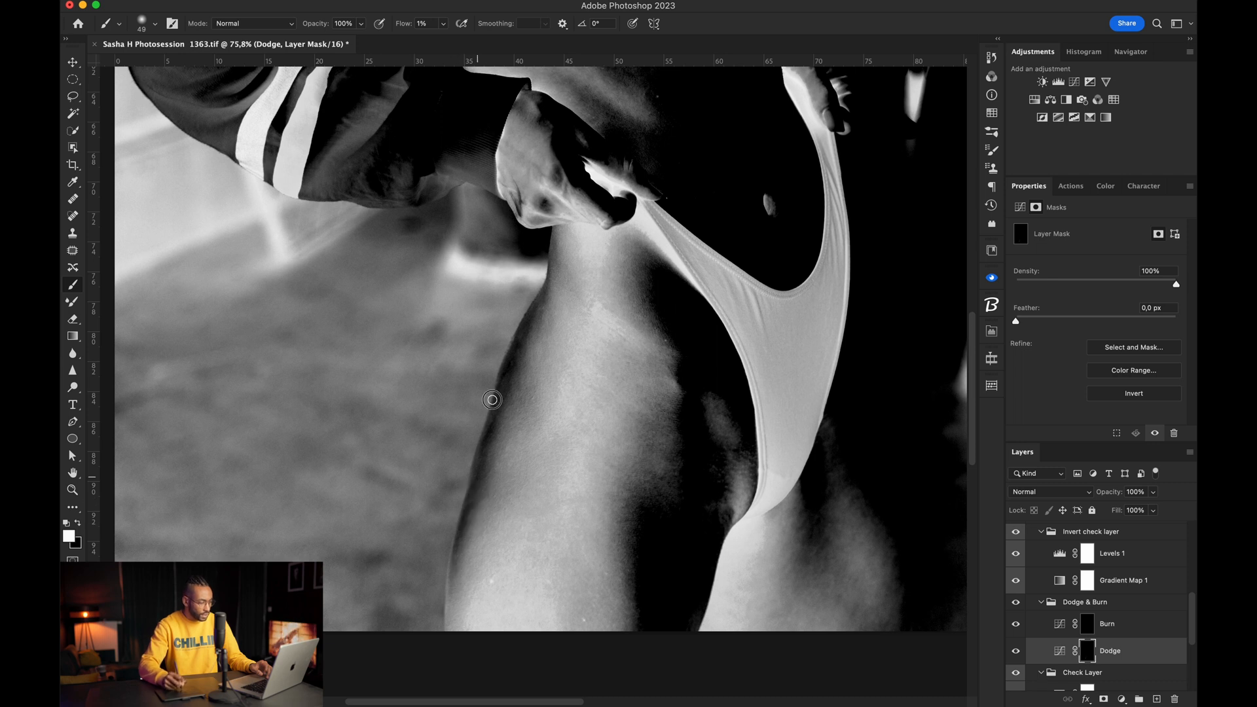
drag(517, 399, 551, 399)
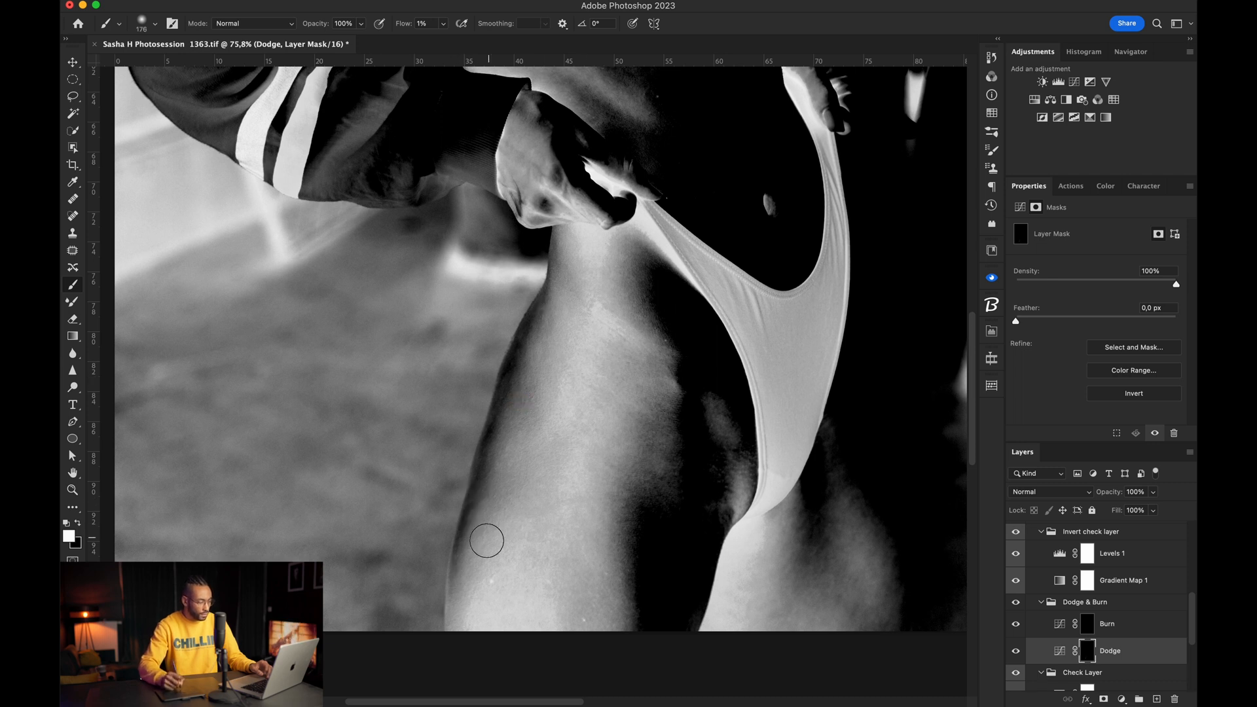
drag(529, 355, 524, 365)
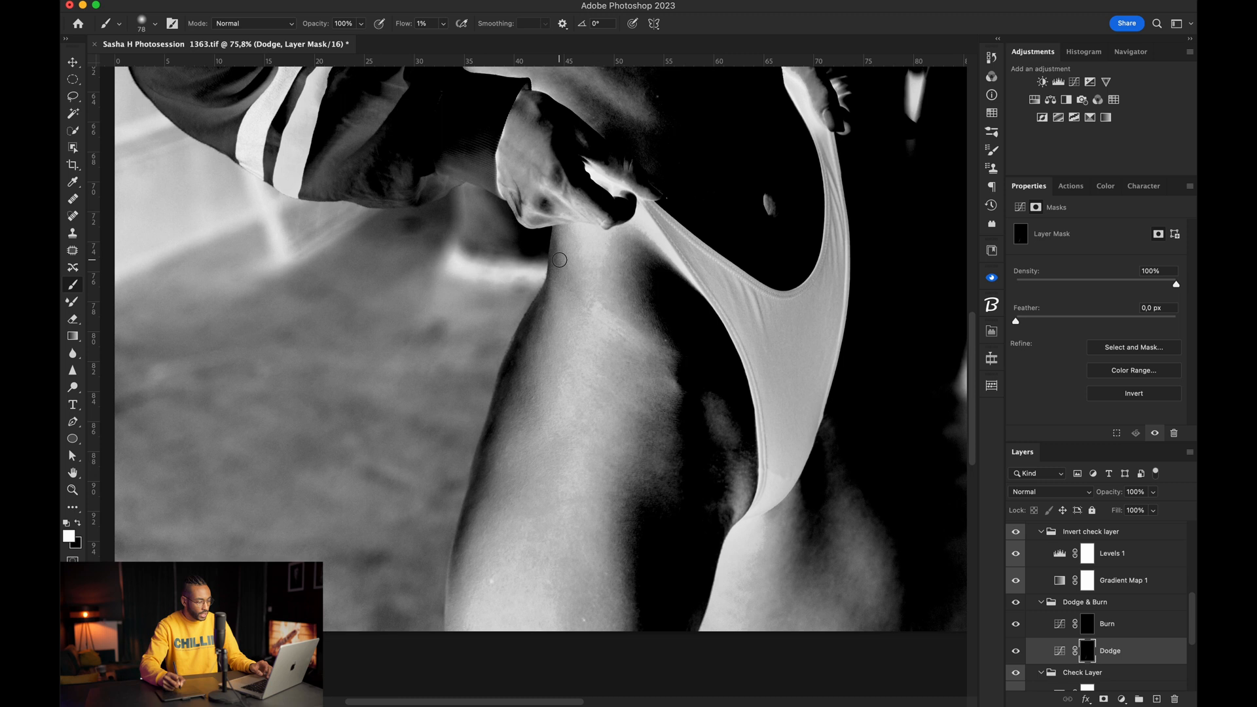
drag(533, 541, 538, 374)
drag(545, 189, 533, 336)
click(1015, 532)
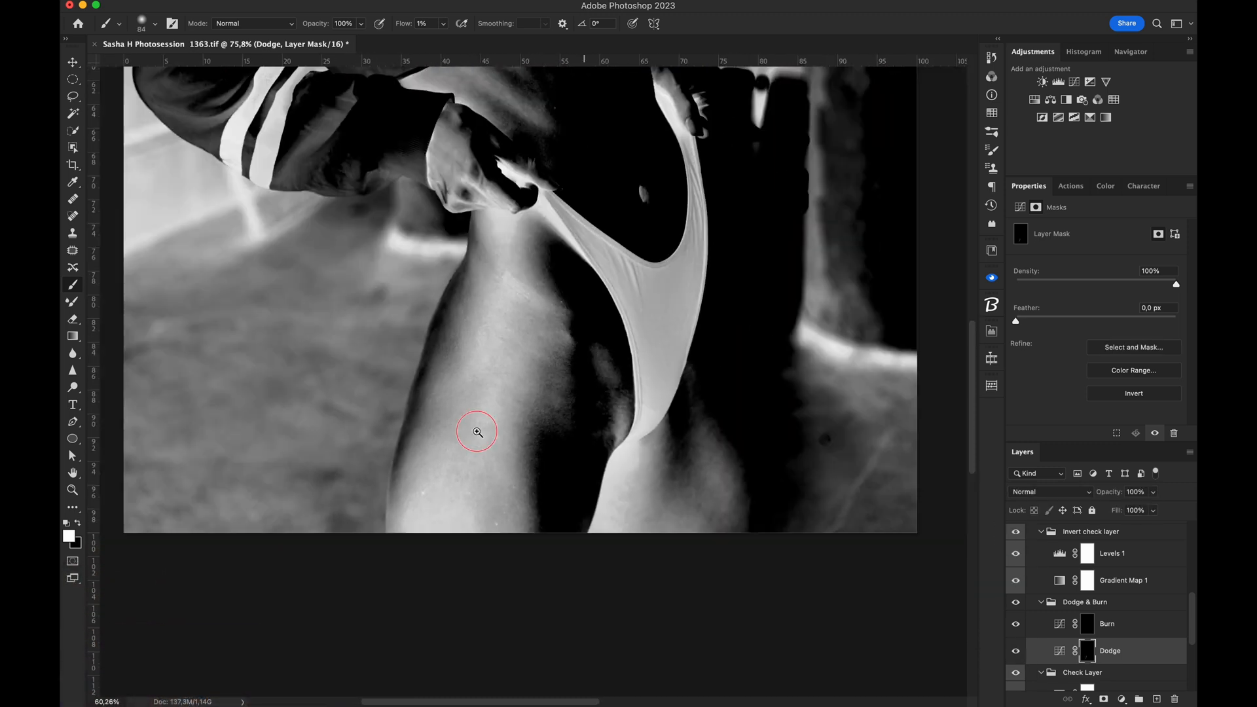
Step: Brush the Burn mask over the same thigh, raising the Levels 1 black input level for a harder check view
key(alt+])
drag(563, 249, 557, 275)
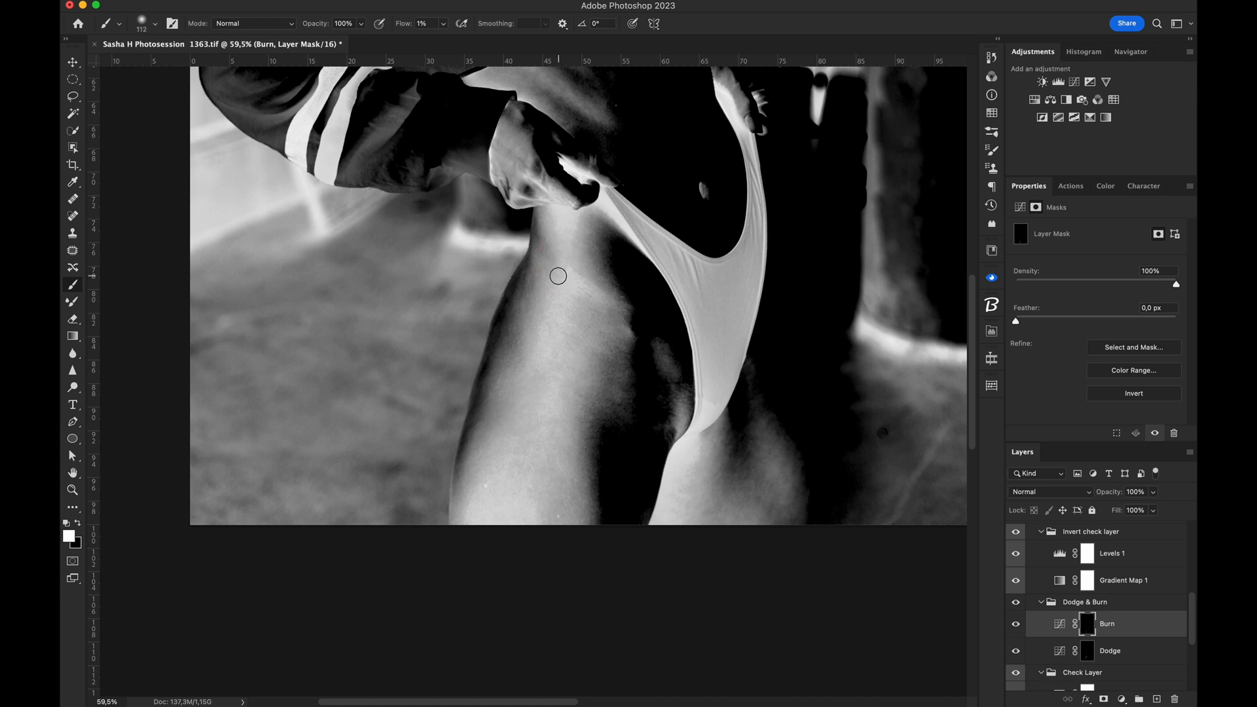
click(1061, 555)
drag(1107, 329, 1136, 329)
drag(560, 426, 551, 422)
click(1087, 624)
drag(585, 343, 555, 332)
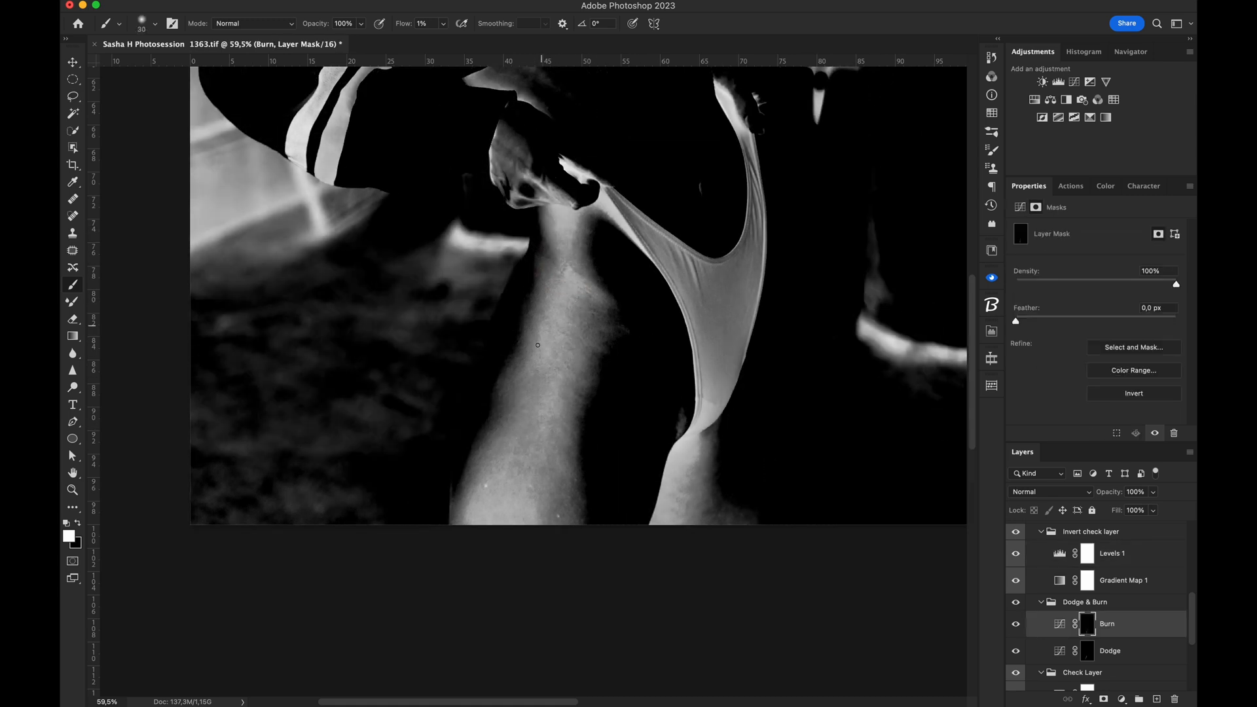
Step: Lower the Levels 1 black input level and brush the Dodge mask over the thigh's inner area beside the bikini
click(1087, 651)
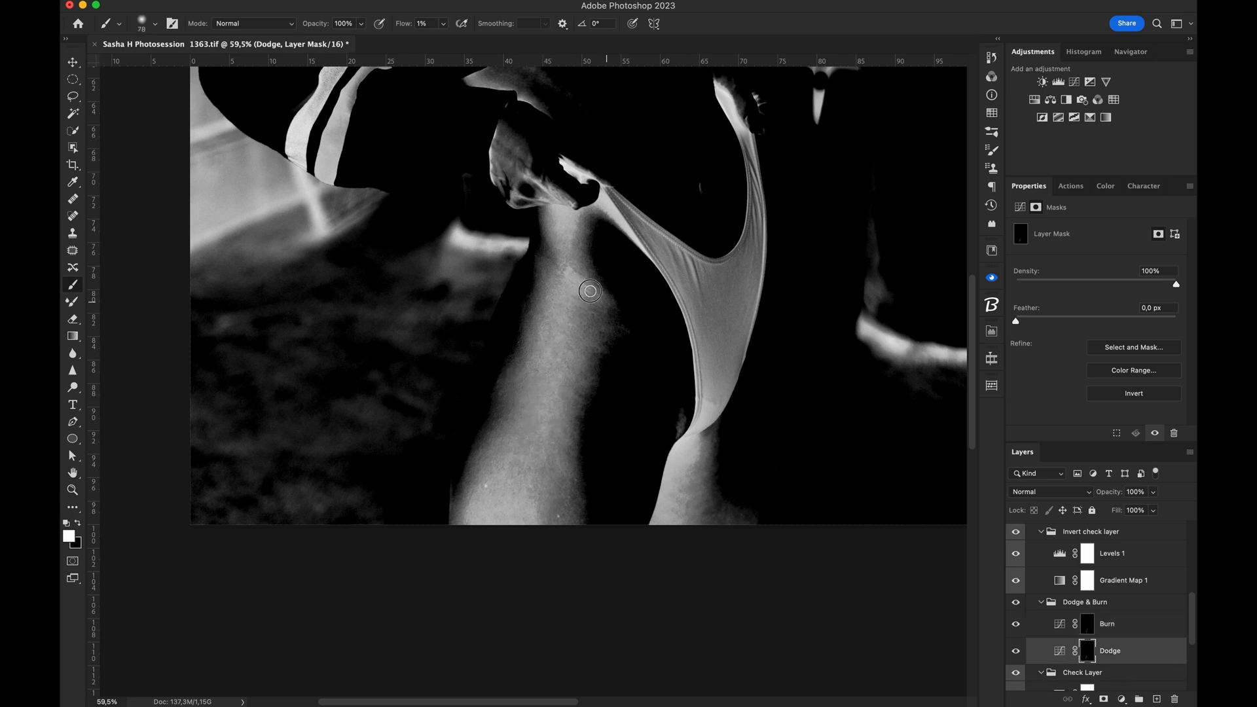
click(1087, 624)
click(1060, 555)
drag(1136, 329, 1106, 329)
click(1087, 651)
drag(620, 454, 633, 455)
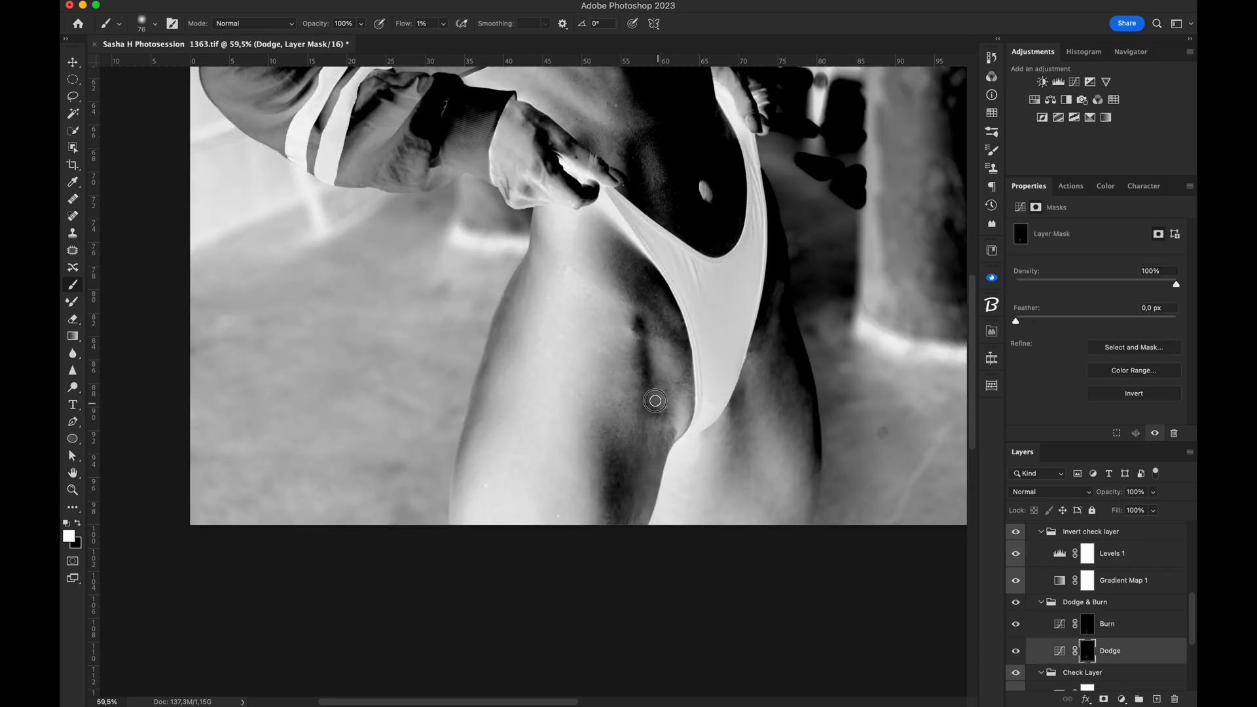
Step: Even out the patchy inner thigh beside the bikini edge with small strokes alternating between the Burn and Dodge masks
key(alt+bracketright)
key(alt+bracketleft)
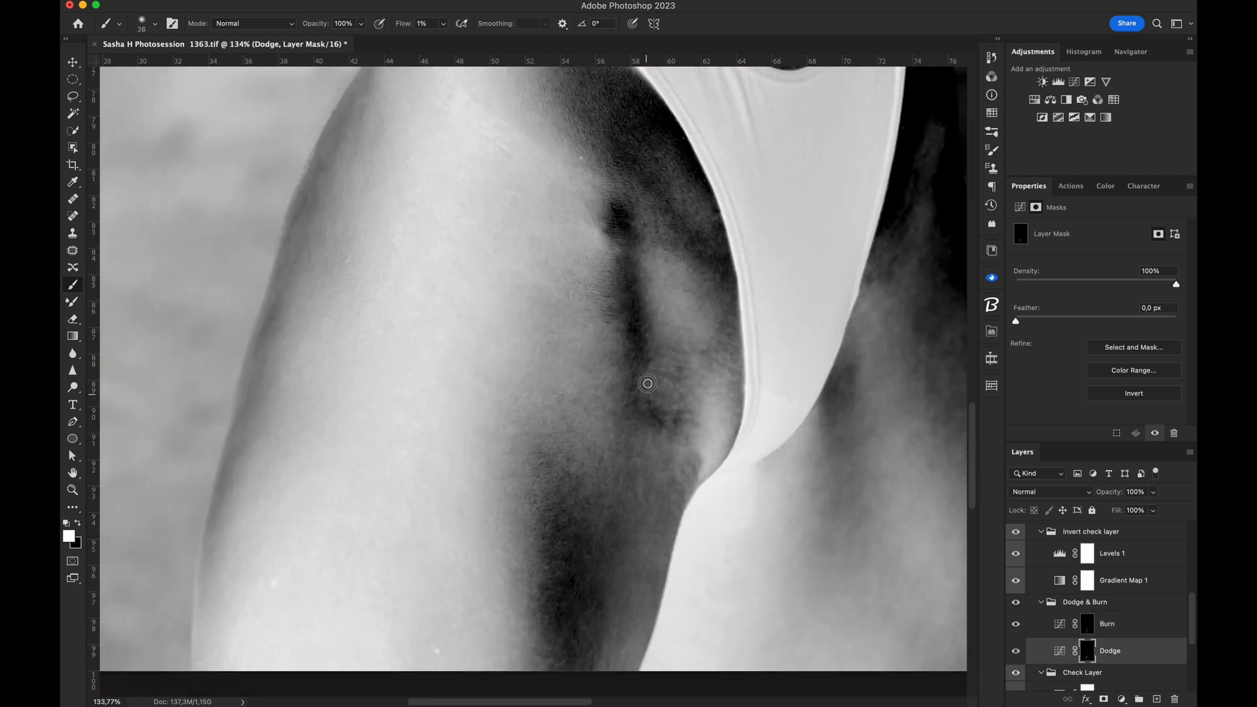
key(alt+bracketright)
key(bracketleft)
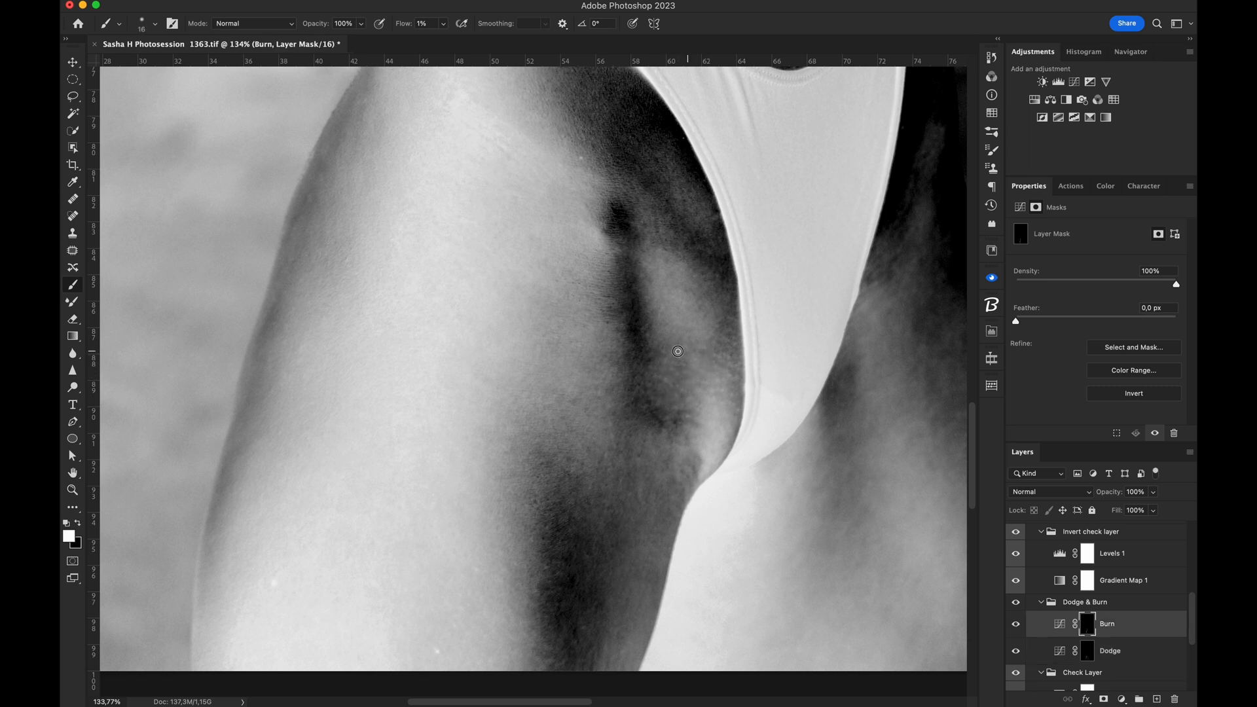
key(alt+bracketleft)
drag(643, 464, 660, 464)
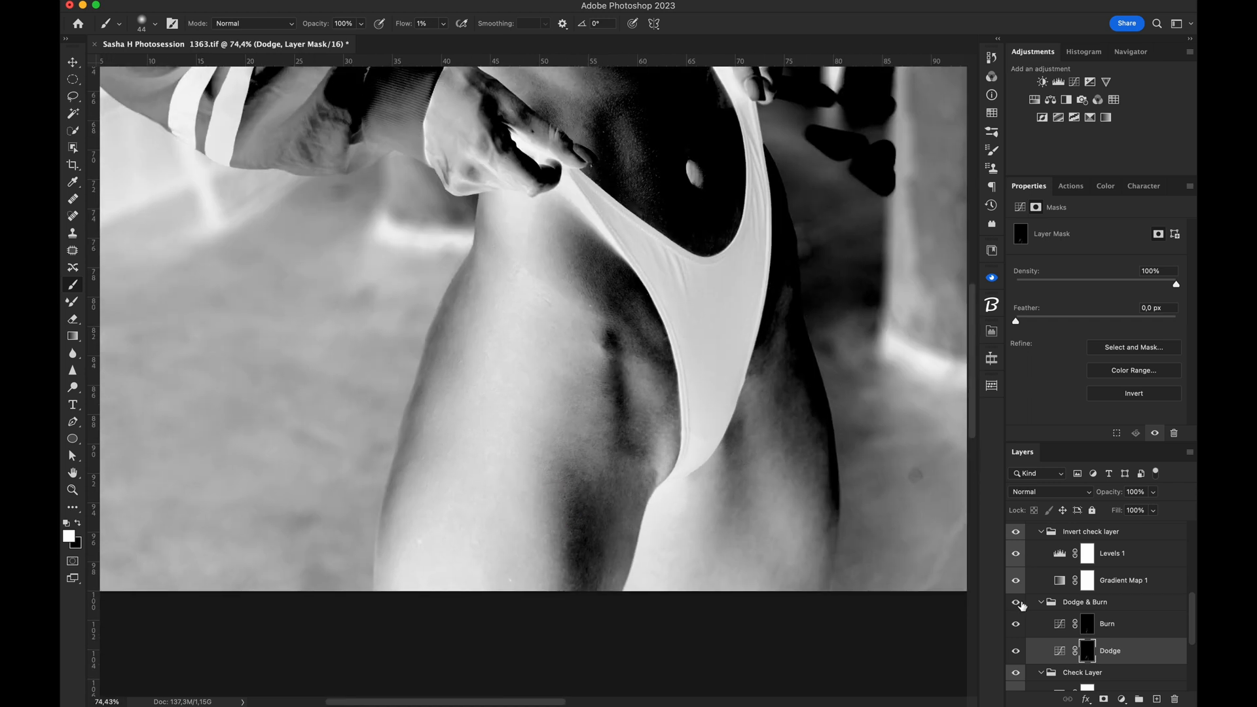
Step: Compare the skin with the Invert check layer group hidden, and refine the lower inner thigh on the Burn and Dodge masks
click(1016, 532)
key(x)
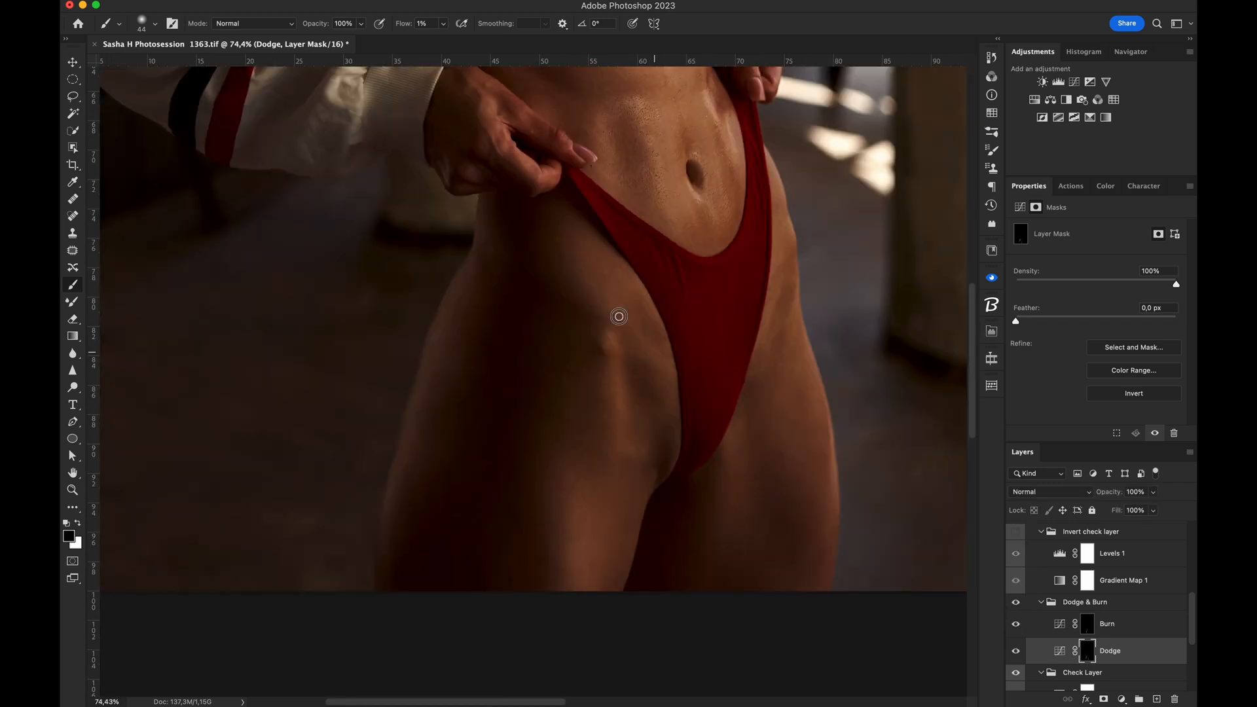
key(alt+bracketright)
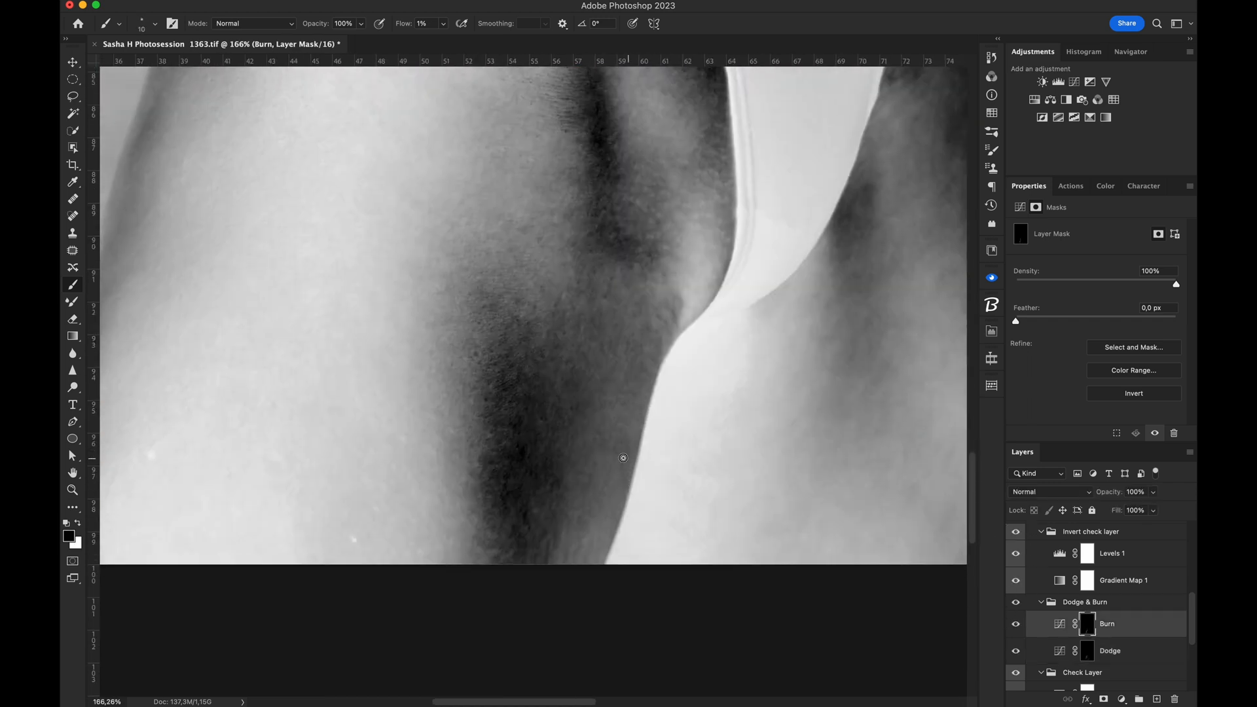
key(alt+bracketleft)
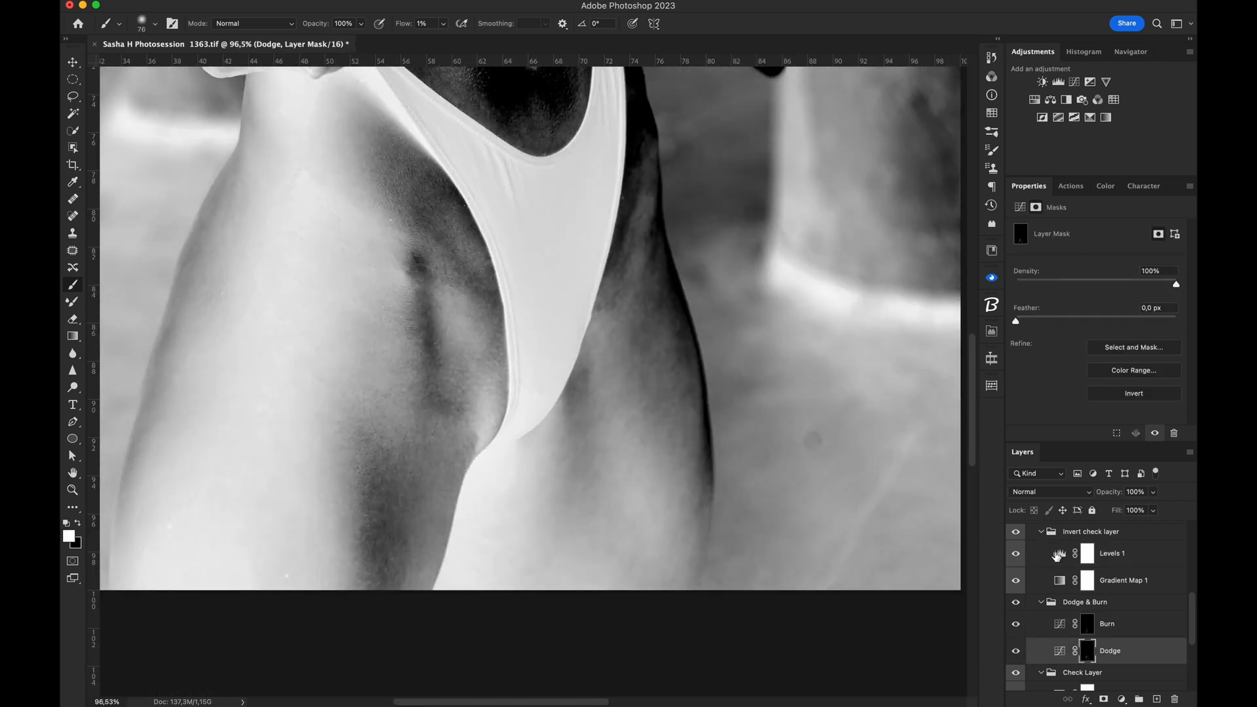
Step: Adjust the Levels 1 black input level and smooth the opposite thigh with strokes on the Dodge and Burn masks
click(1057, 555)
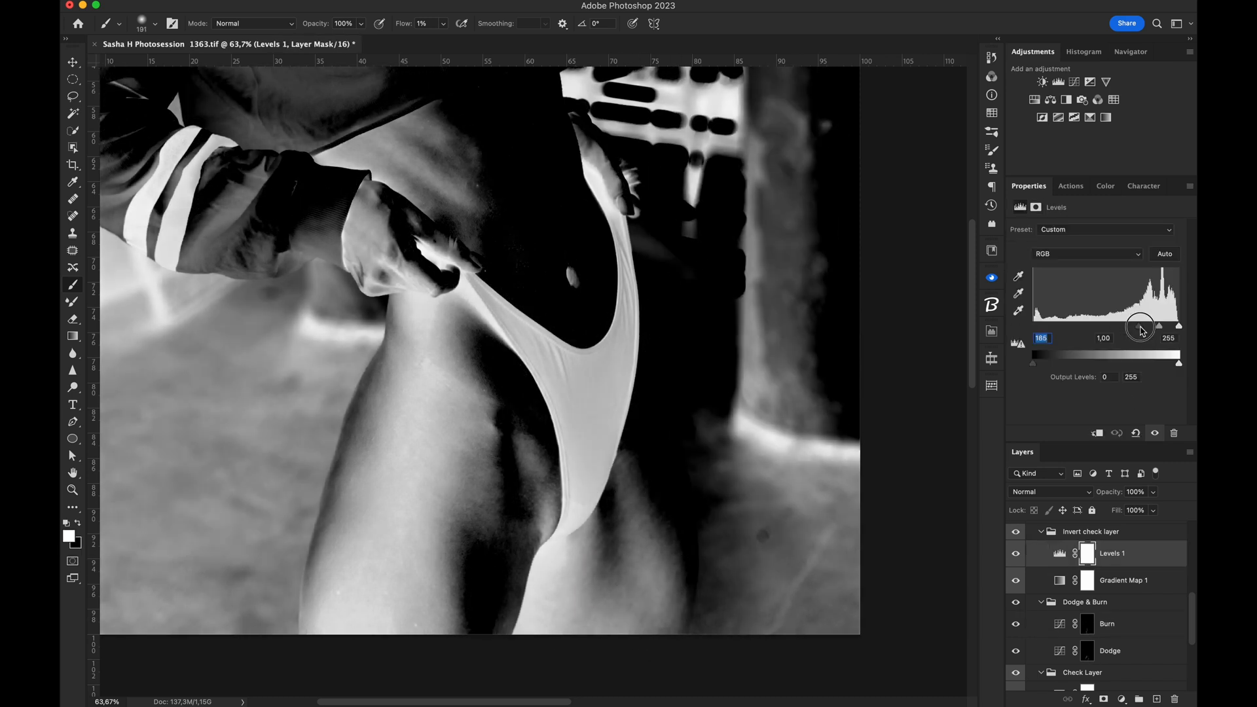
drag(539, 579, 587, 475)
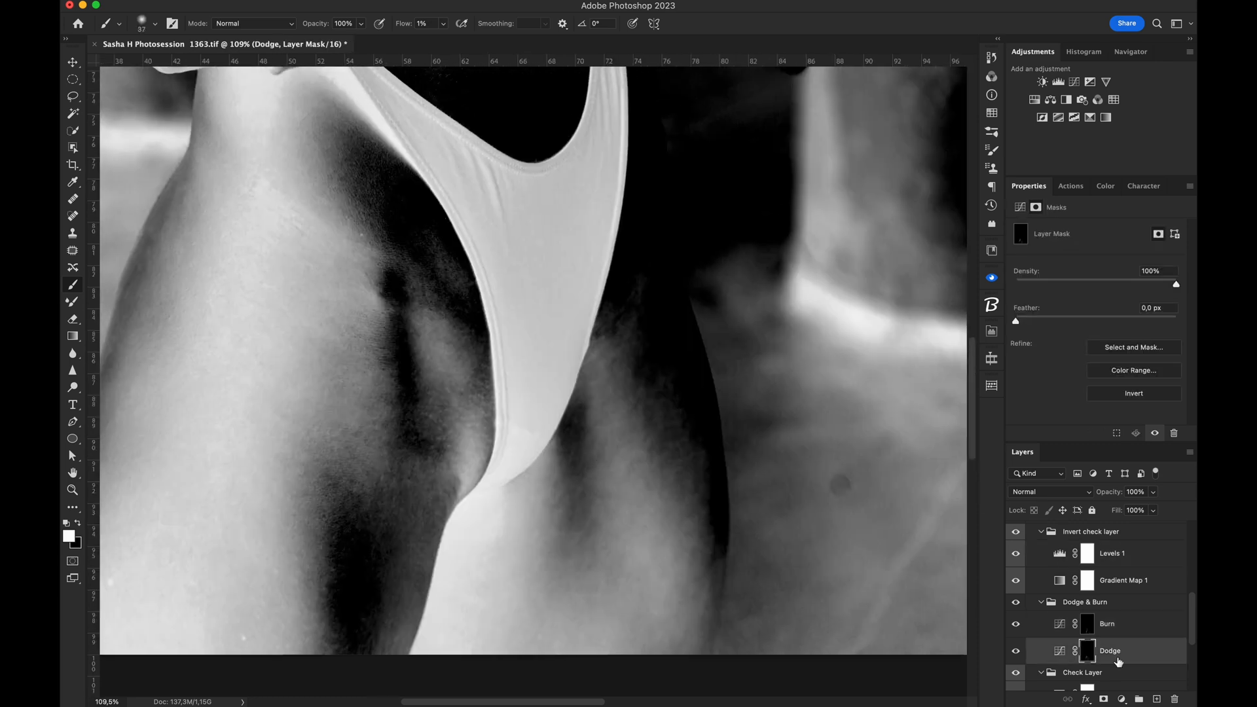
click(1106, 623)
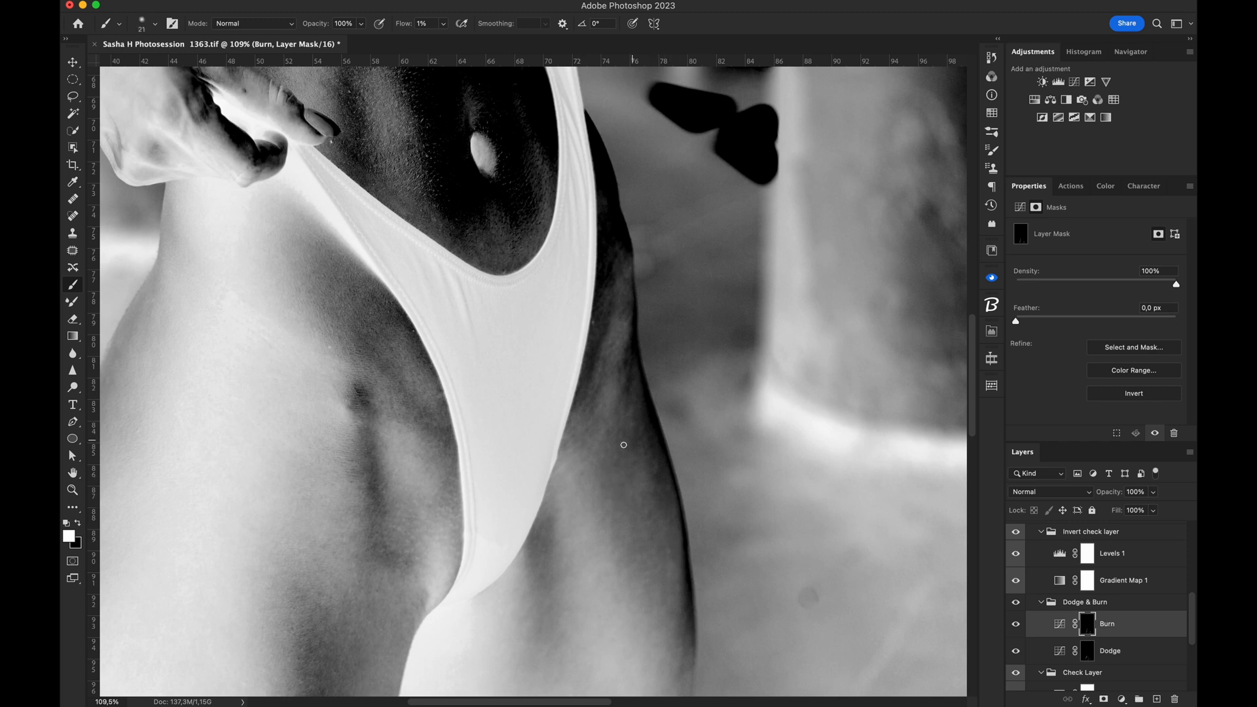
scroll(623, 445, down, 5)
scroll(609, 413, right, 2)
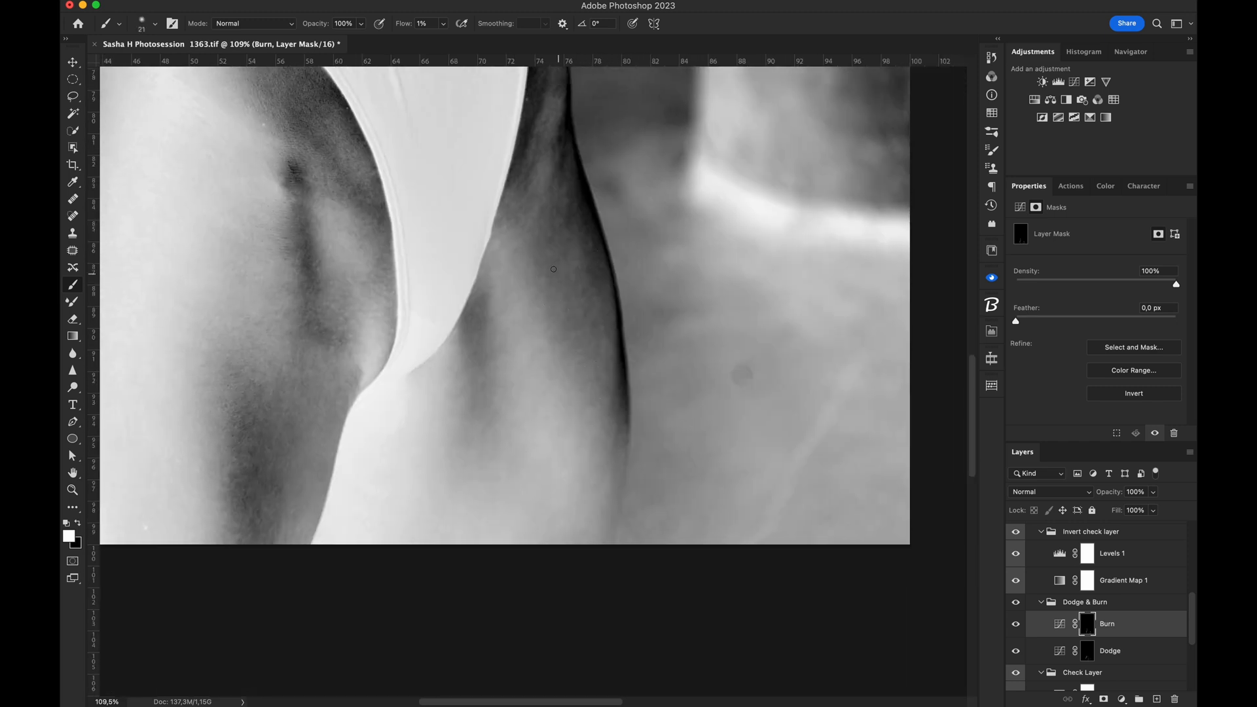
click(1085, 648)
click(1086, 627)
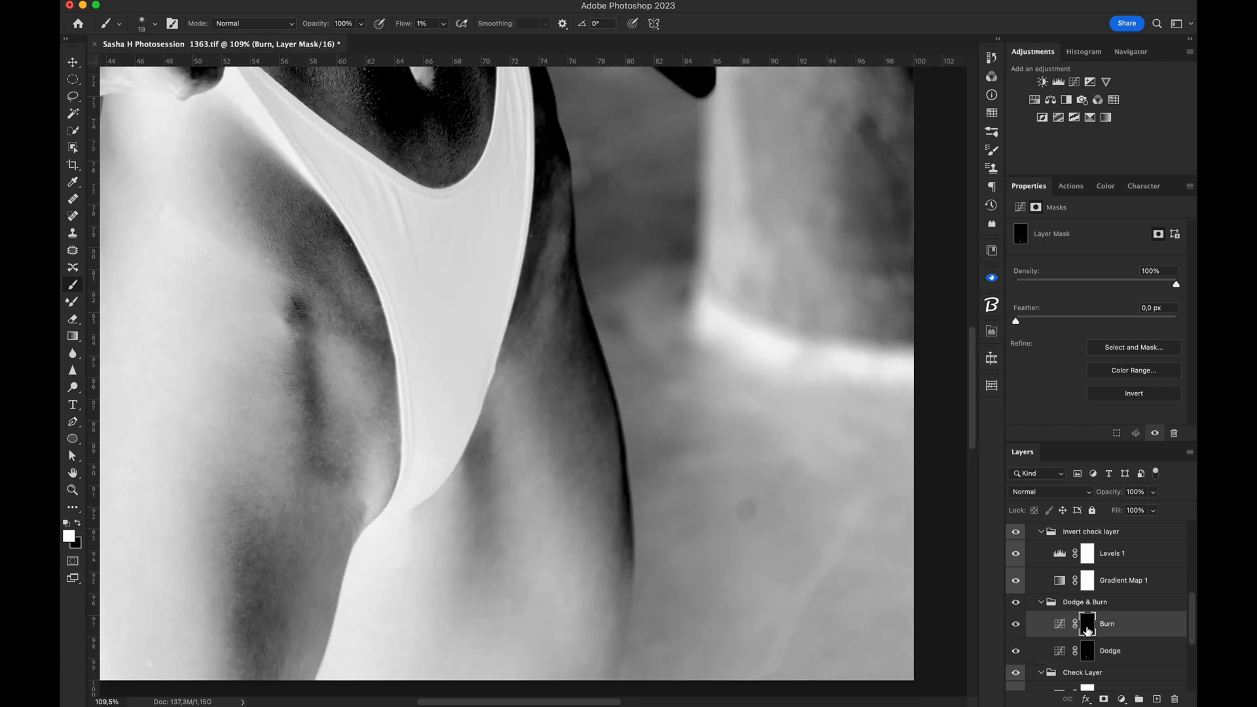
Step: Touch up the upper part of the opposite thigh and toggle the Invert check layer group's visibility to compare the result
key(super+space)
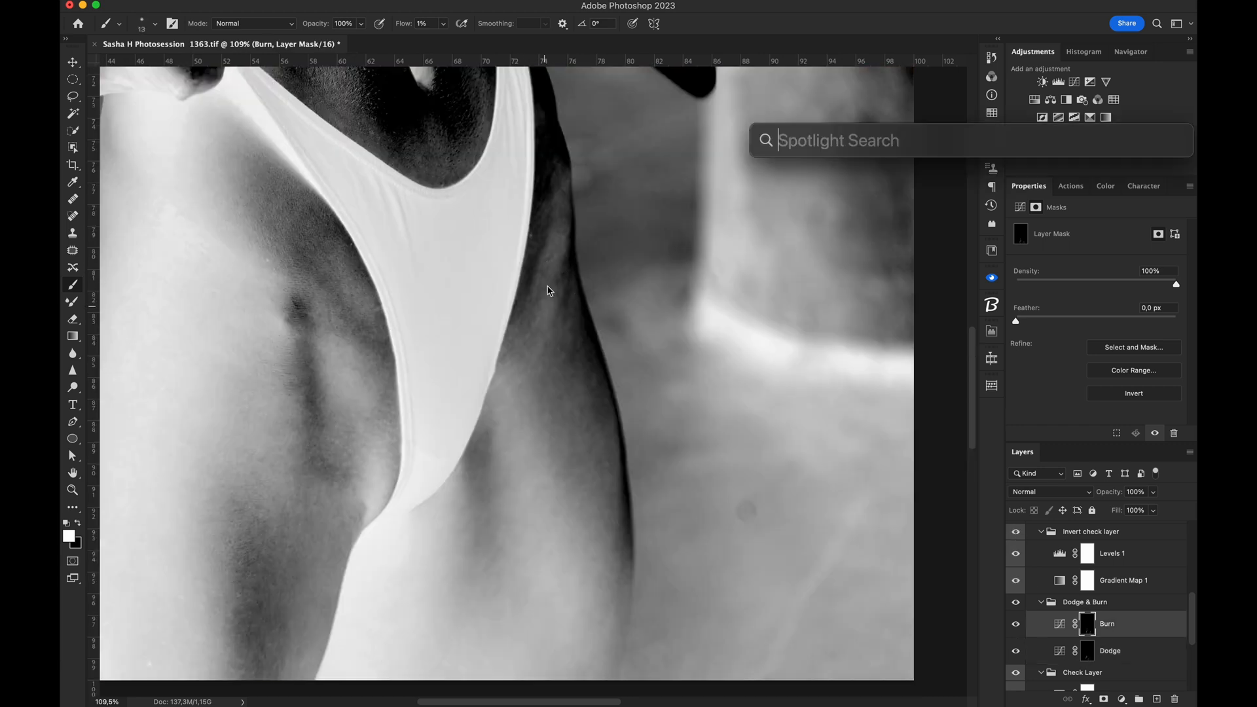
drag(668, 229, 589, 229)
click(1015, 532)
drag(476, 330, 475, 334)
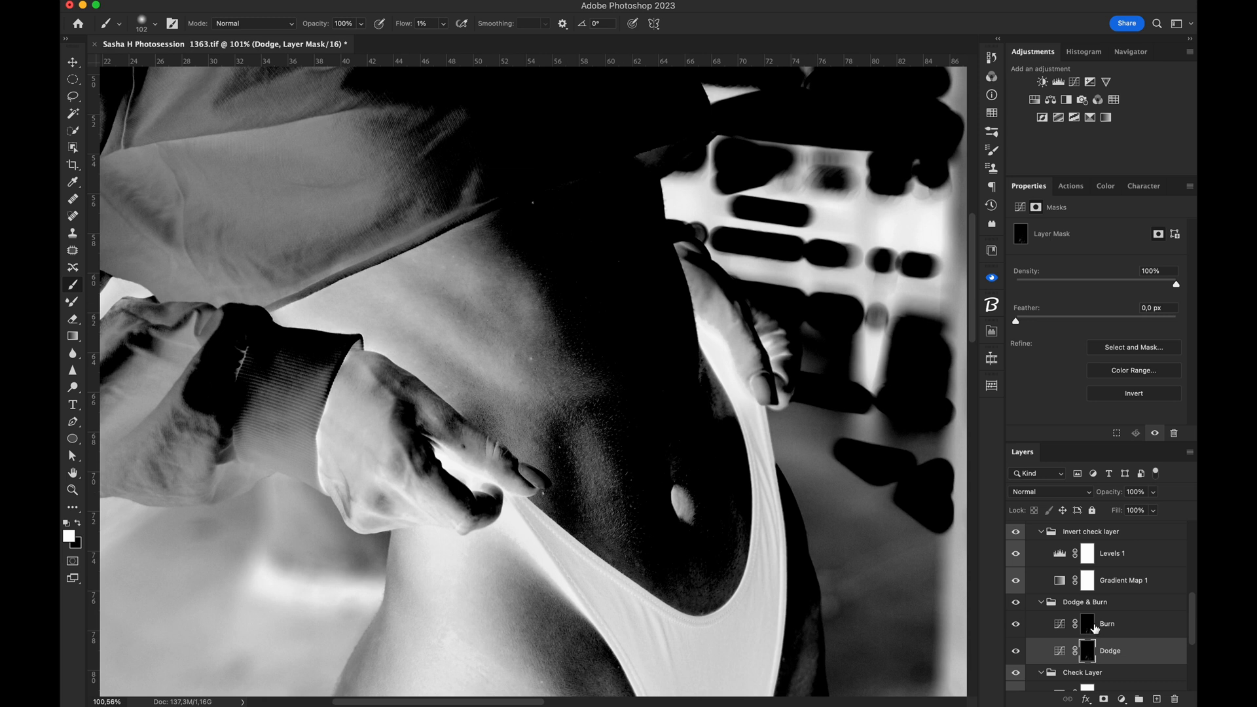
Step: Adjust the Levels 1 input levels for the abdomen and touch up small spots on the upper abdomen with the Dodge and Burn masks
click(1095, 628)
click(1113, 553)
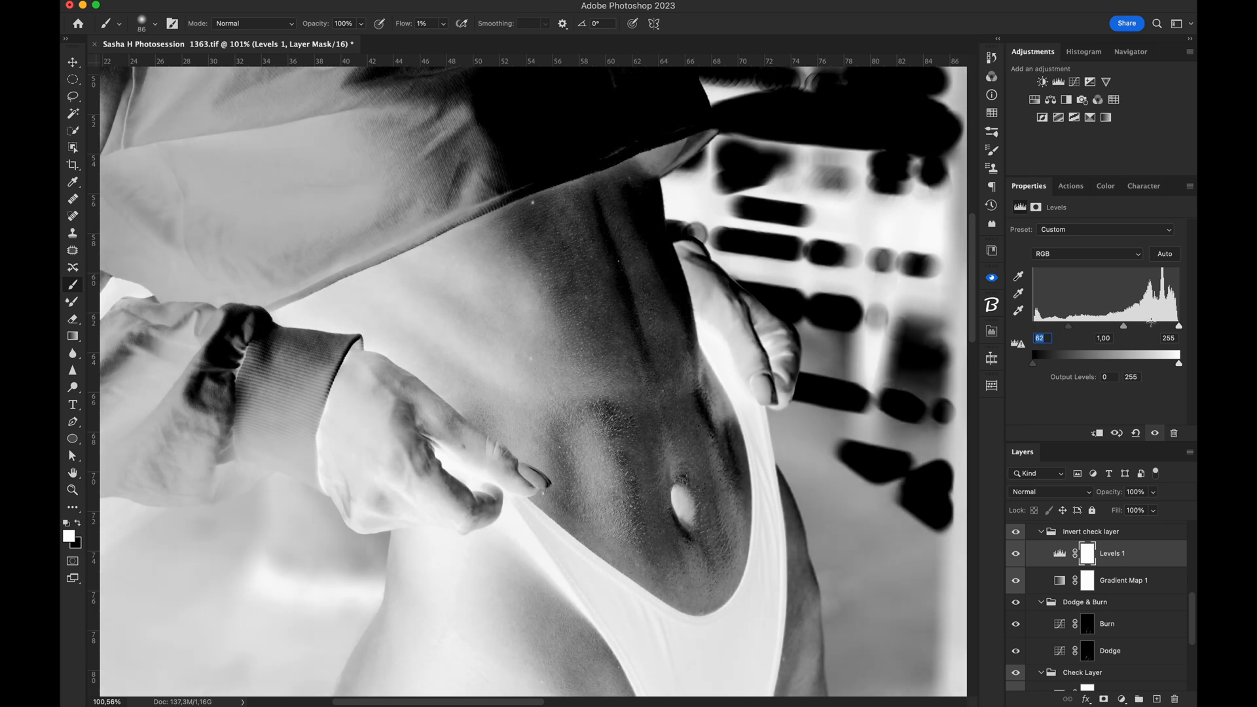
mouse_move(1175, 325)
mouse_down()
mouse_move(1162, 325)
mouse_move(1175, 325)
mouse_up()
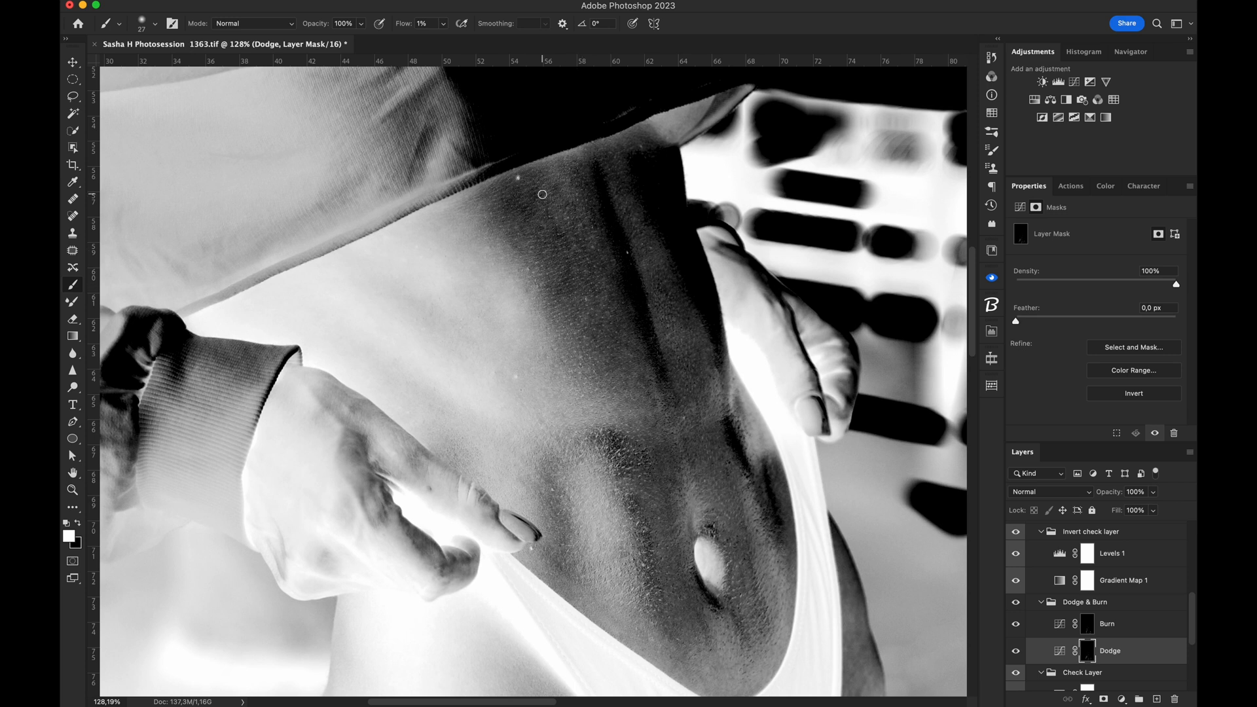
key([)
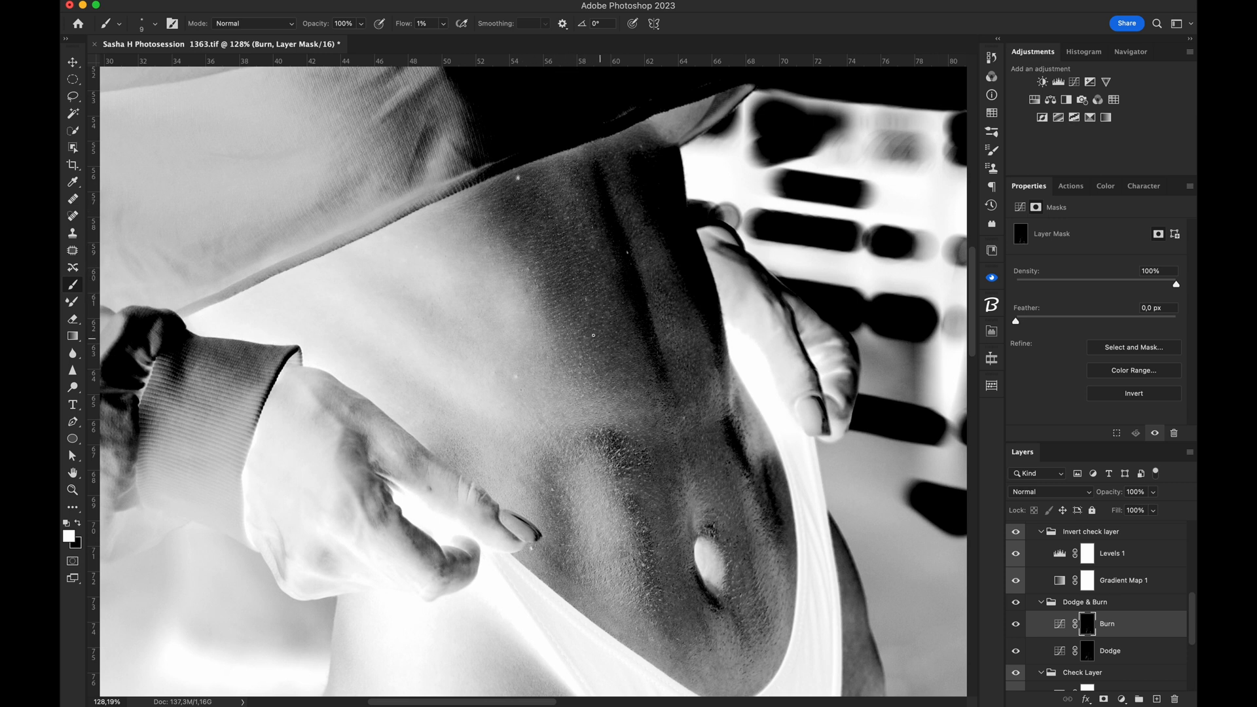
key(bracketright)
key(bracketright)
Step: Smooth the tonal transitions along the muscle line above the navel with small strokes alternating between the Dodge and Burn masks
click(1087, 650)
key(])
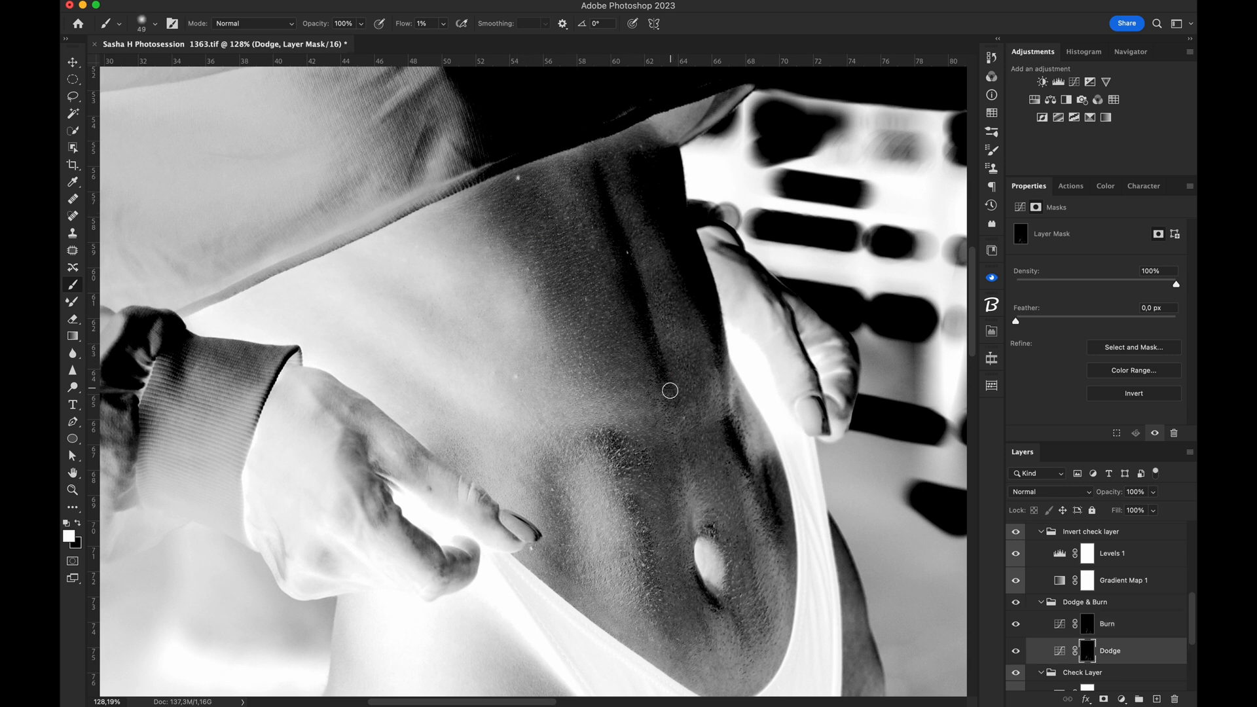
click(1087, 623)
key([)
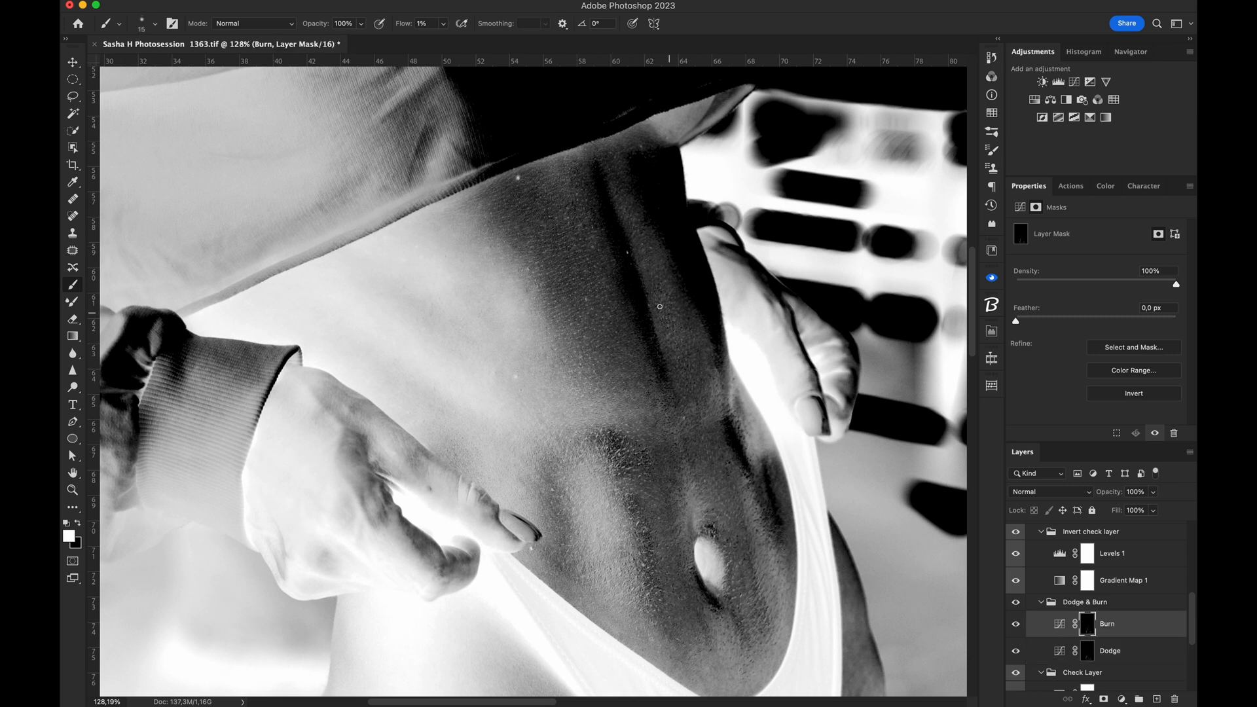
click(1087, 650)
drag(575, 556, 494, 492)
Step: Even out the small patches just above the navel on the Burn mask with a finer brush
click(1105, 624)
key([)
key([)
key([)
key([)
key([)
key([)
key([)
key([)
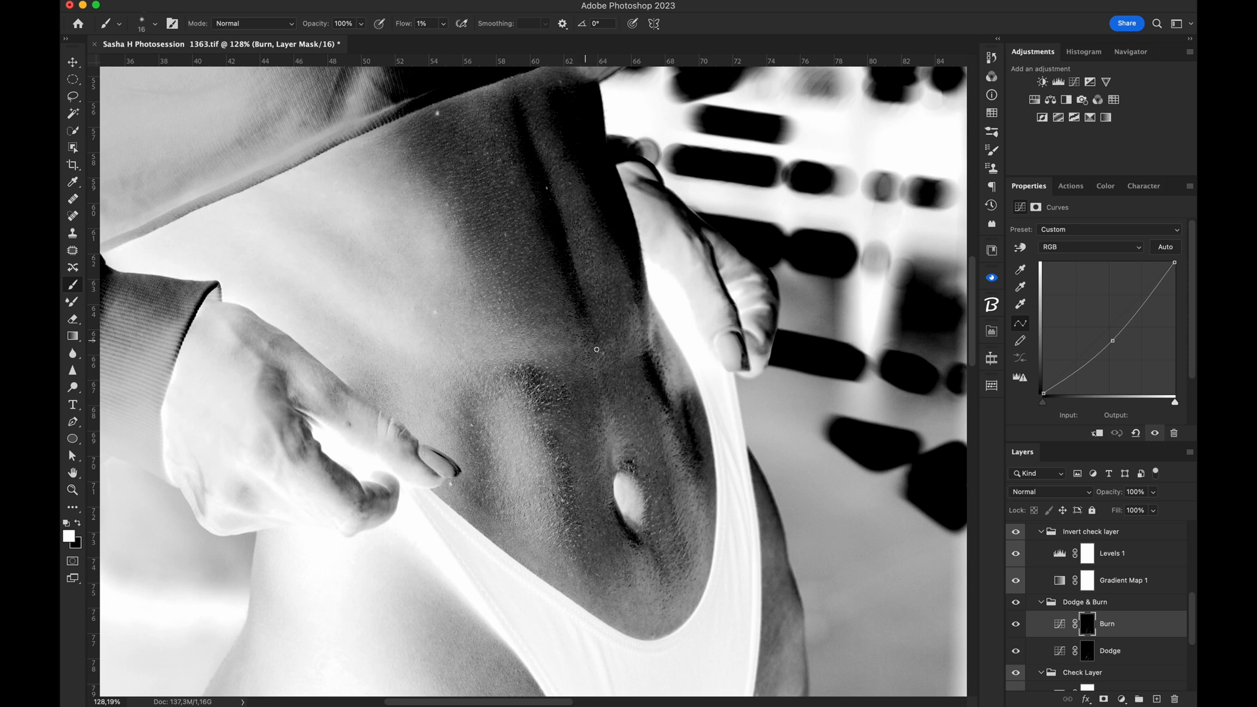
Step: Refine the skin around the navel and the lower abdomen, alternating between the Dodge and Burn masks
key(alt+[)
key(])
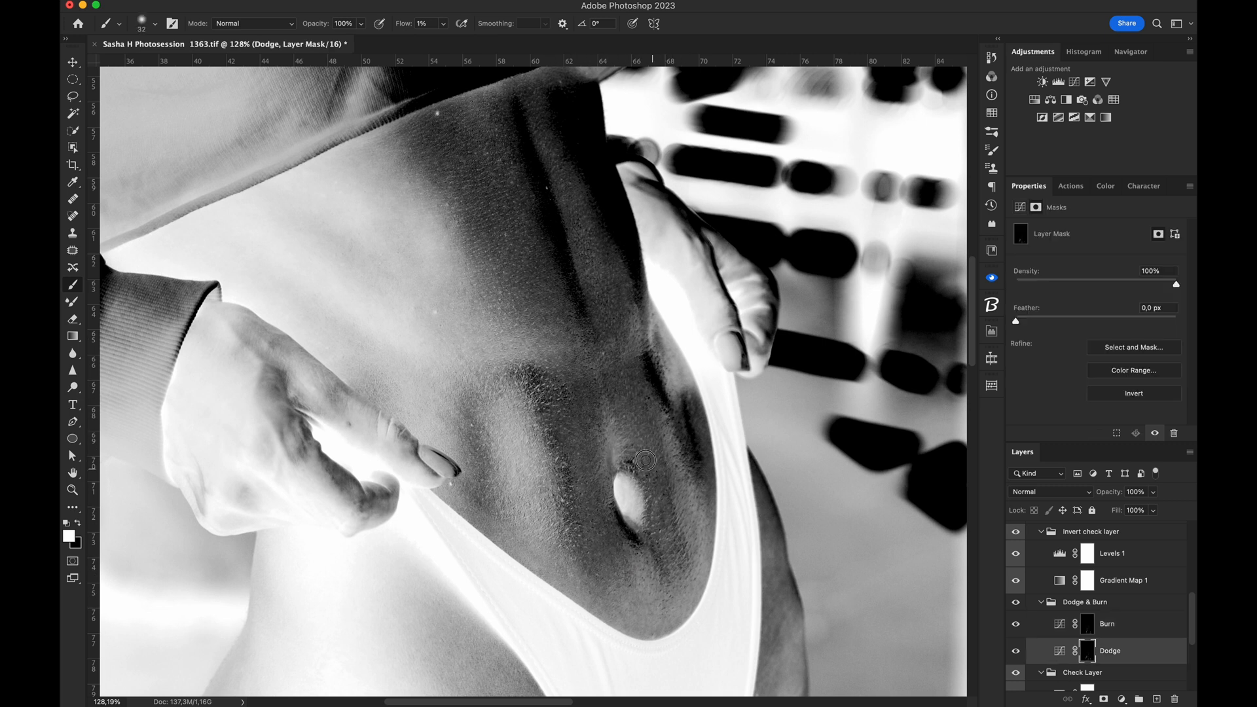
key(alt+])
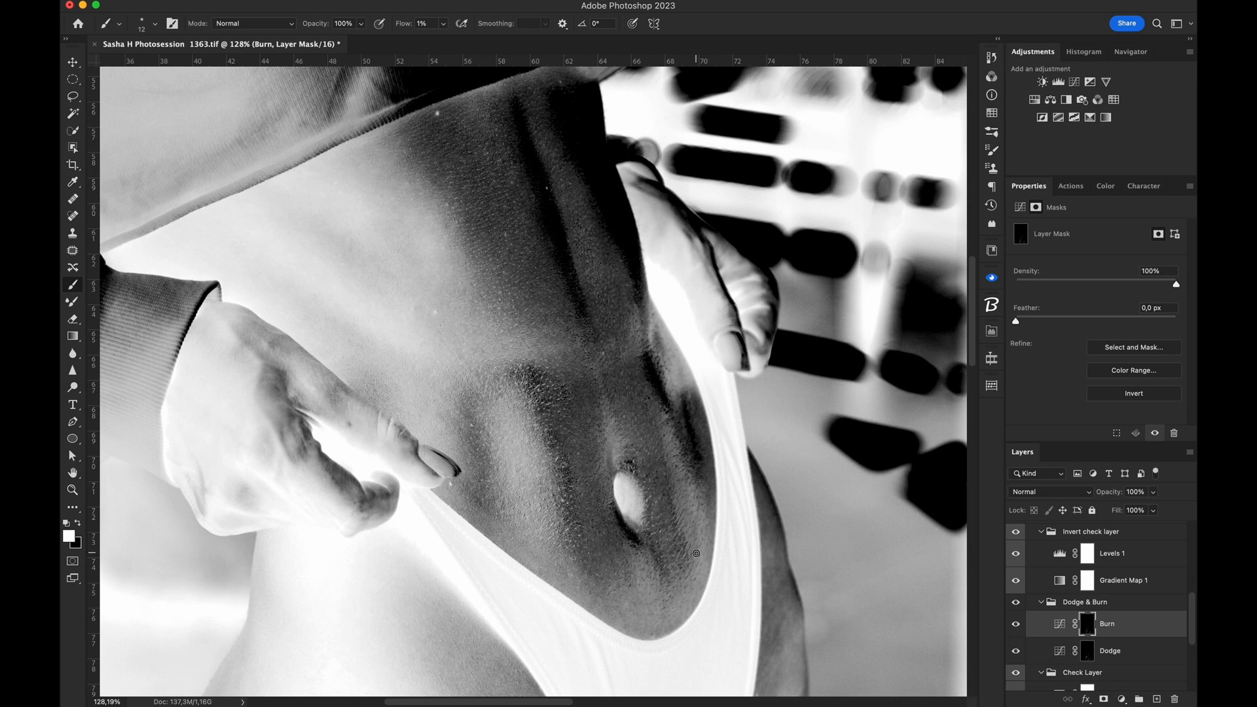
click(1088, 648)
key(])
key(])
key(])
Step: Lower the Levels 1 black input level and continue evening out the upper abdomen on the Burn mask with a larger brush
scroll(653, 512, up, 5)
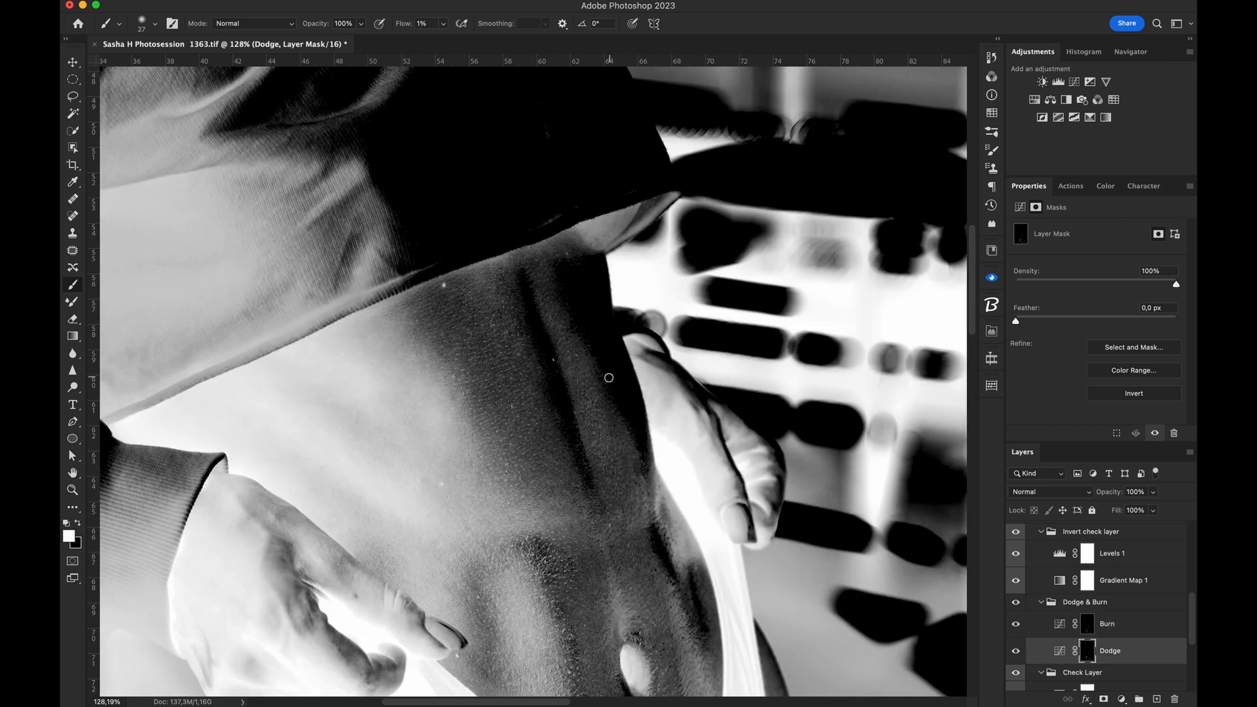
click(1087, 625)
key(])
key(])
key(])
key(])
key(])
click(1060, 554)
drag(1056, 328, 1041, 329)
click(1088, 630)
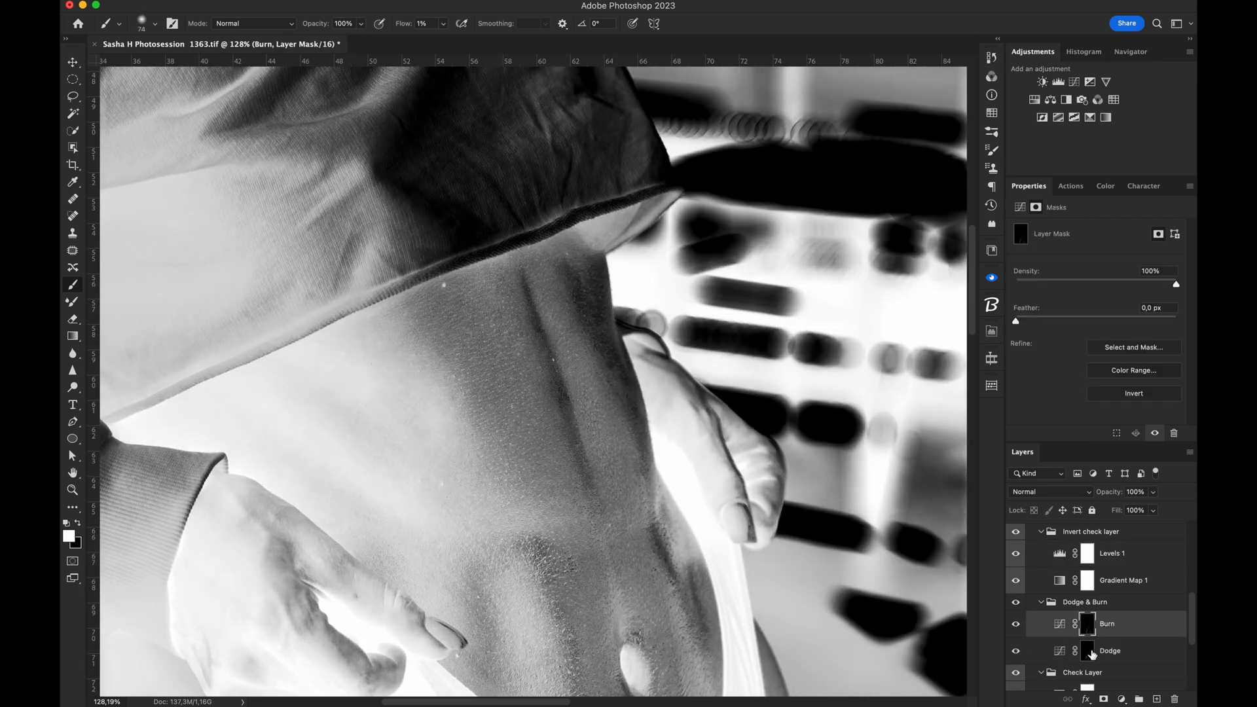
Step: Finish the abdomen with strokes on the Dodge and Burn masks and hide the Invert check layer group to review the skin
click(1084, 646)
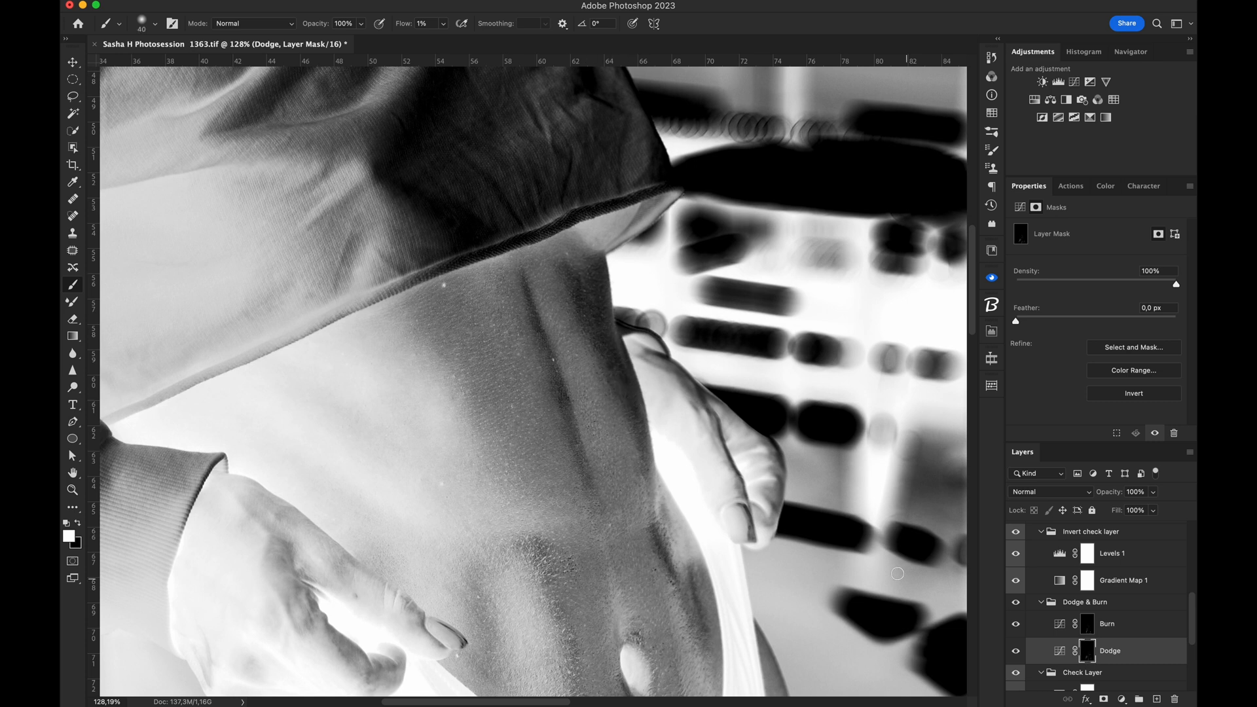
click(1116, 629)
key([)
key([)
key([)
key([)
key(super+0)
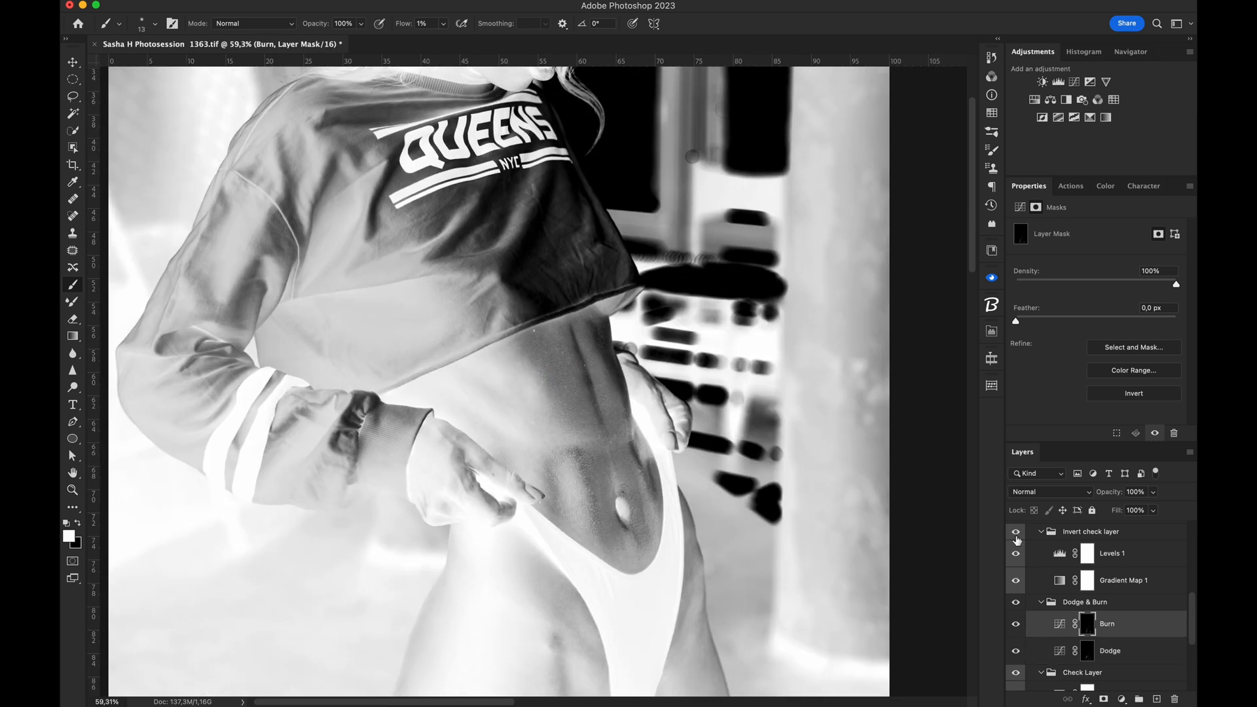
click(1015, 532)
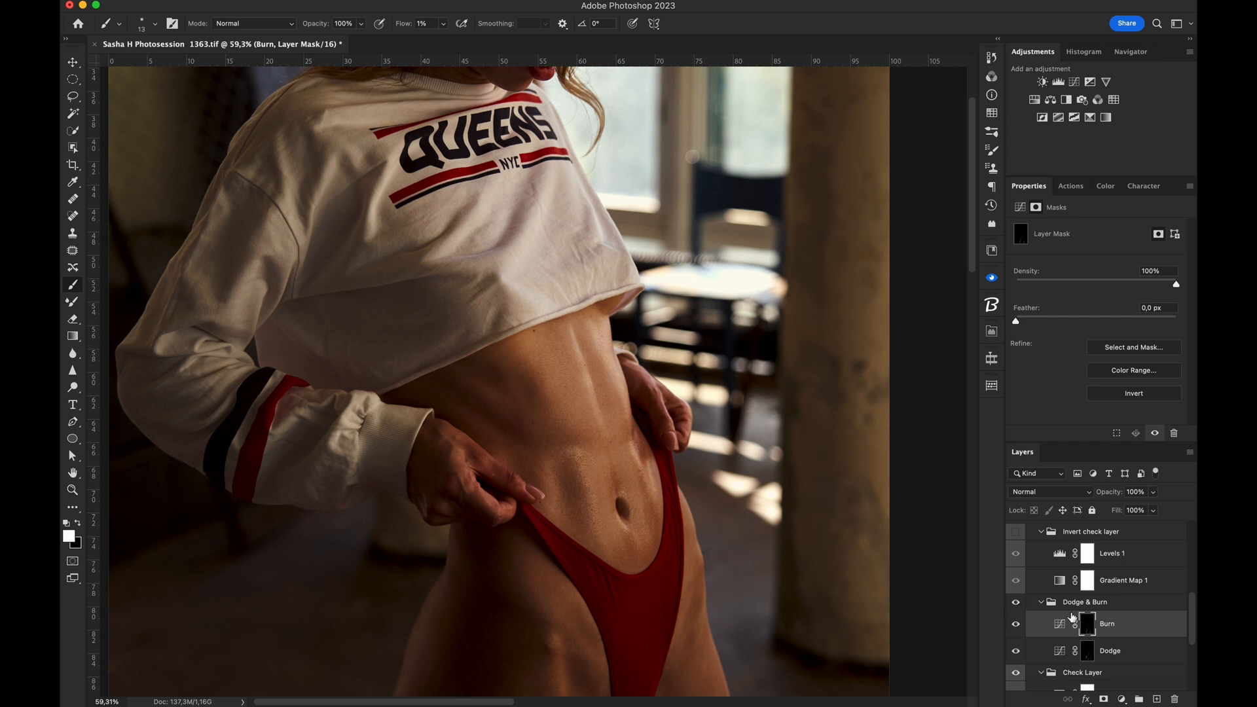
Step: Show the Invert check layer group, raise the Levels 1 black input level, and dodge the side of the waist with a larger brush
click(1015, 531)
click(1059, 554)
drag(1037, 326, 1145, 326)
scroll(175, 478, up, 3)
click(1087, 650)
key(])
key(])
key(])
key(])
key(])
key(])
key(])
key(])
key(])
key(])
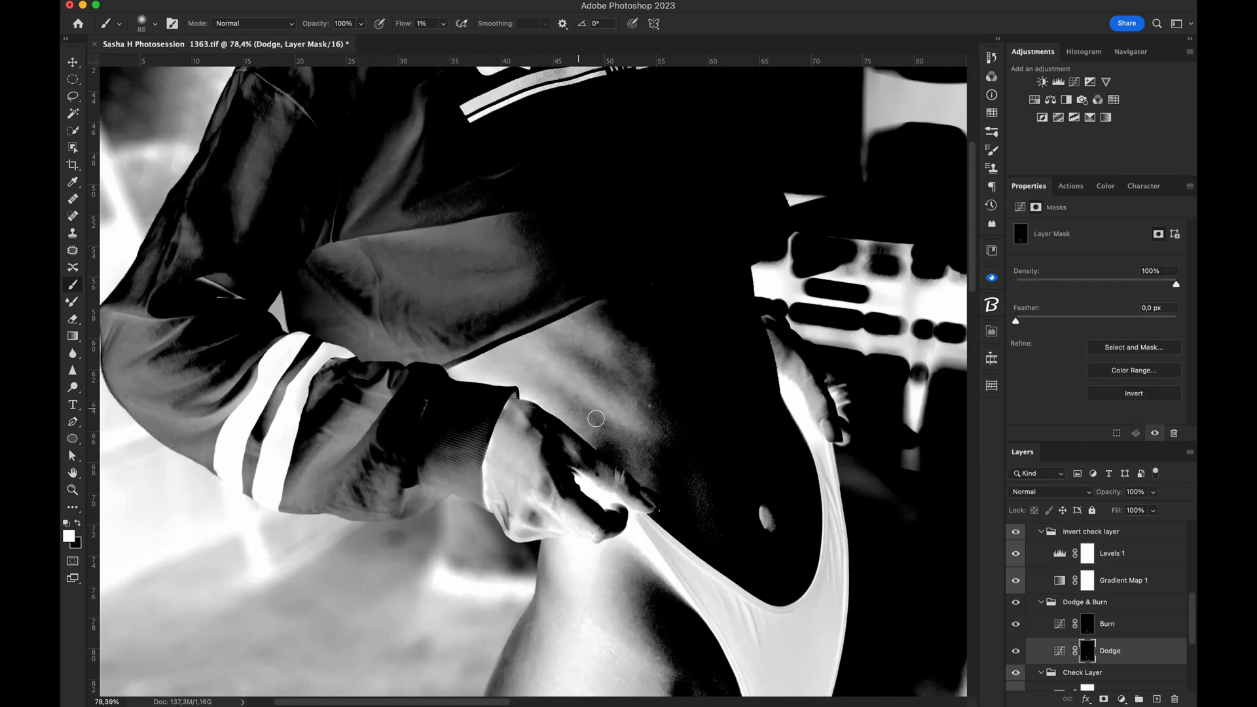
Step: Refine the patches on the side of the waist above the hand with a small brush on the Burn mask
key(alt+bracketright)
key([)
key([)
key([)
key([)
key([)
key([)
key([)
key([)
key([)
key([)
key(super+i)
key(super+z)
key(alt+bracketright)
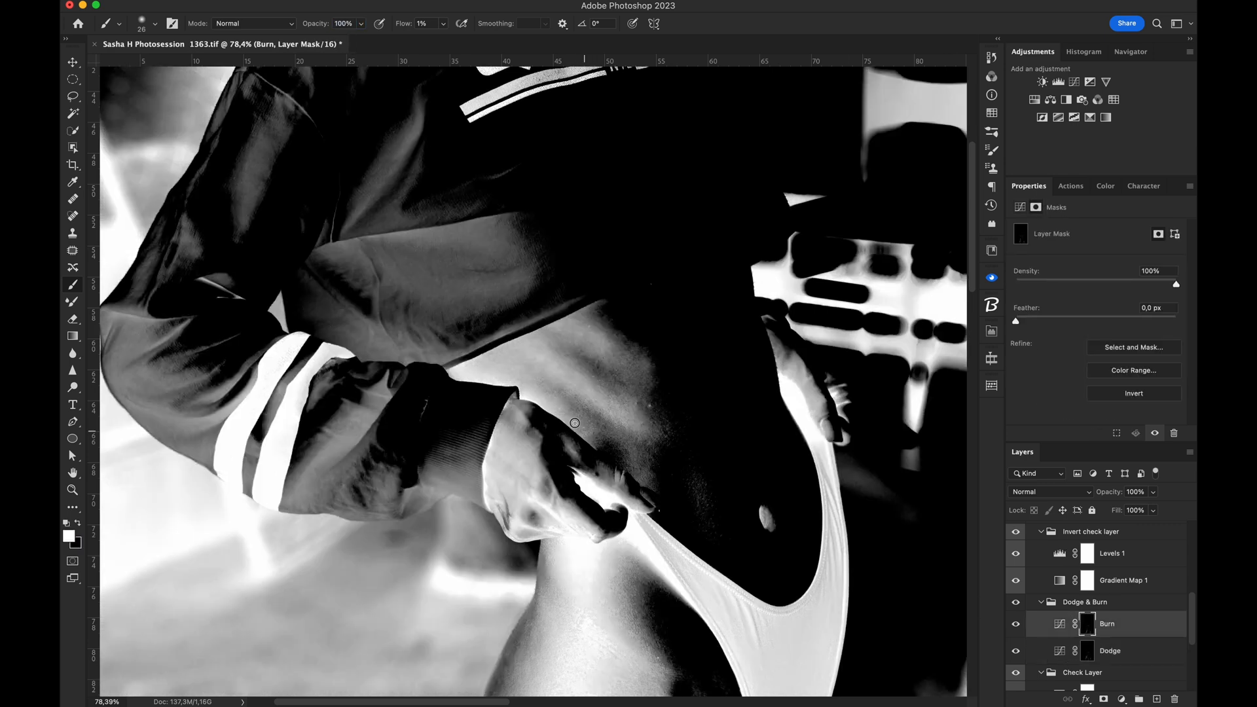
Step: Hide the Invert check layer group and toggle the Dodge & Burn group's visibility to compare the whole image before and after
click(1015, 531)
key(super+0)
key(alt+bracketright)
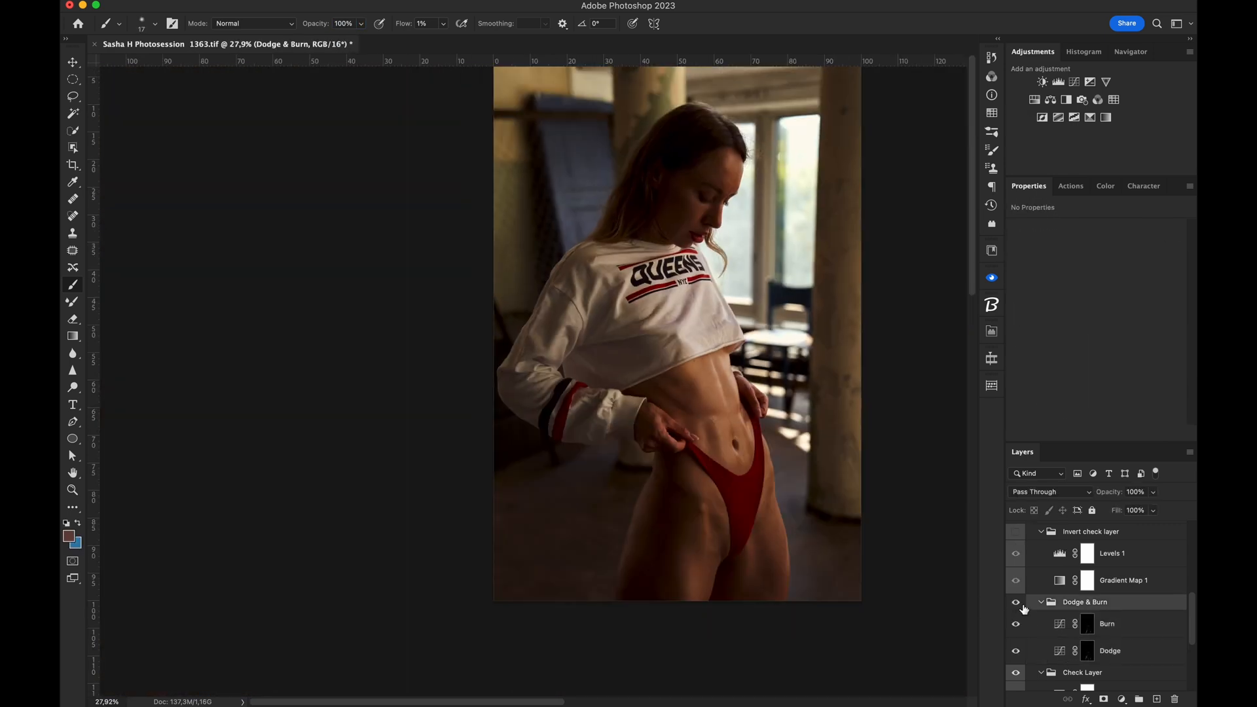
click(1016, 602)
click(1016, 602)
Step: Set the Levels 1 black input level to 52 with the Invert check layer group shown, and hide the group again
scroll(720, 375, up, 10)
click(1016, 533)
click(1059, 554)
drag(1073, 326, 1063, 332)
click(1015, 534)
Step: Examine the full portrait and the face up close for remaining uneven skin tones
scroll(653, 346, down, 10)
scroll(1034, 628, down, 5)
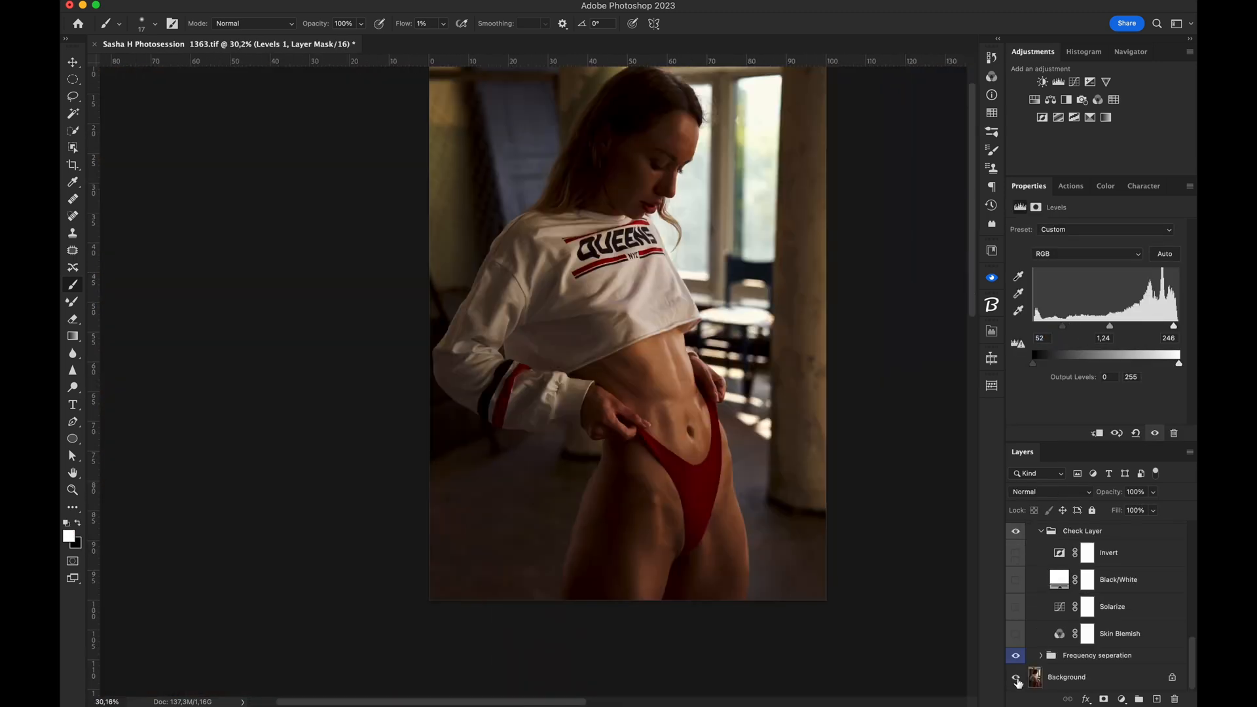
scroll(679, 262, up, 5)
scroll(679, 262, down, 4)
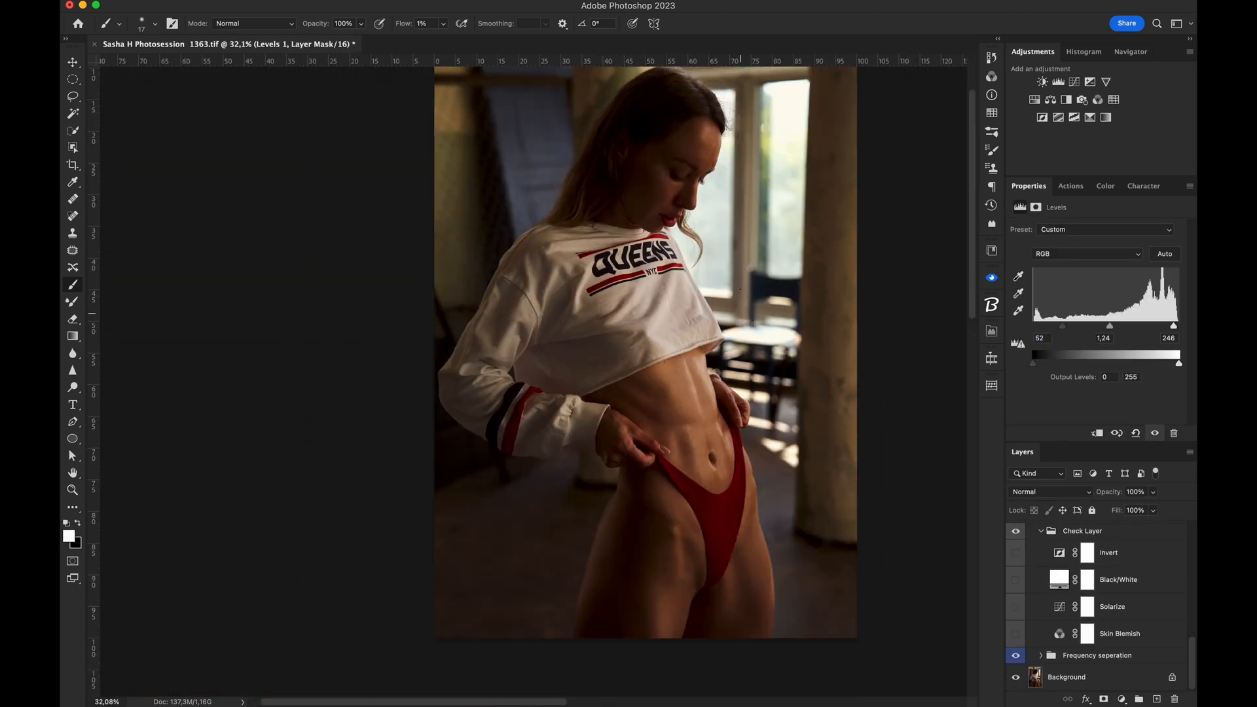
scroll(713, 327, up, 3)
scroll(719, 346, down, 1)
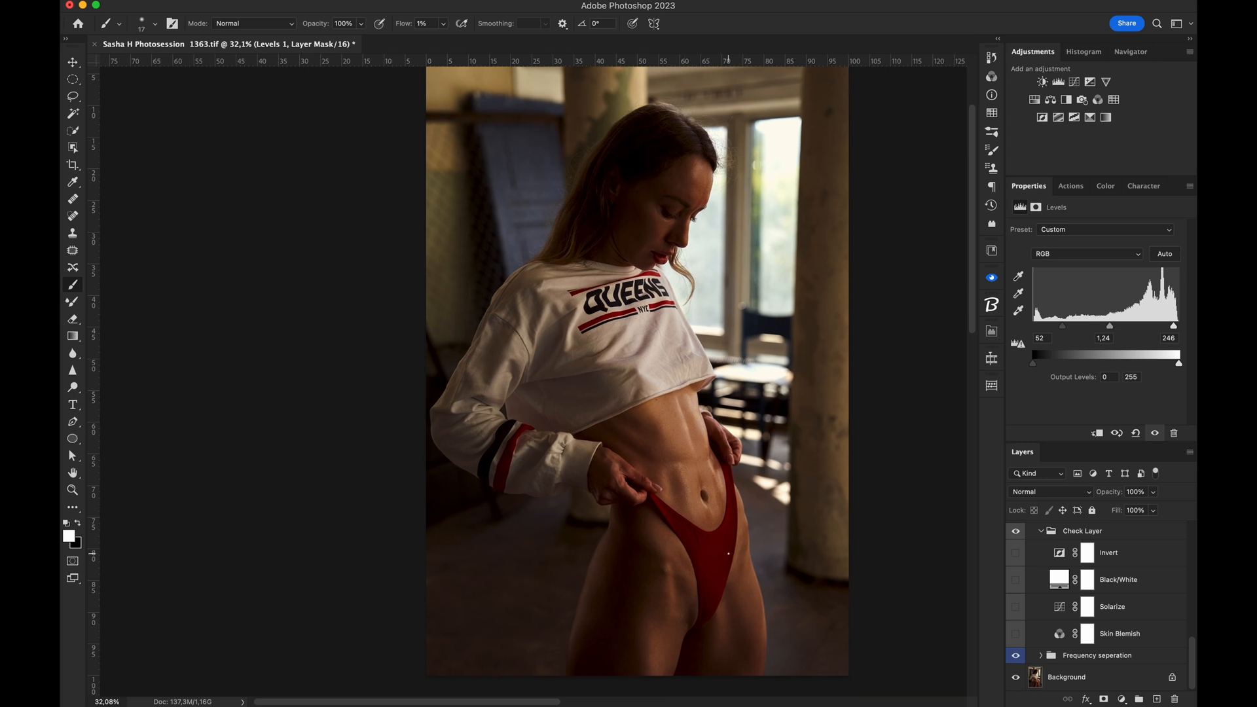
scroll(708, 311, up, 8)
scroll(674, 458, down, 4)
scroll(659, 524, up, 4)
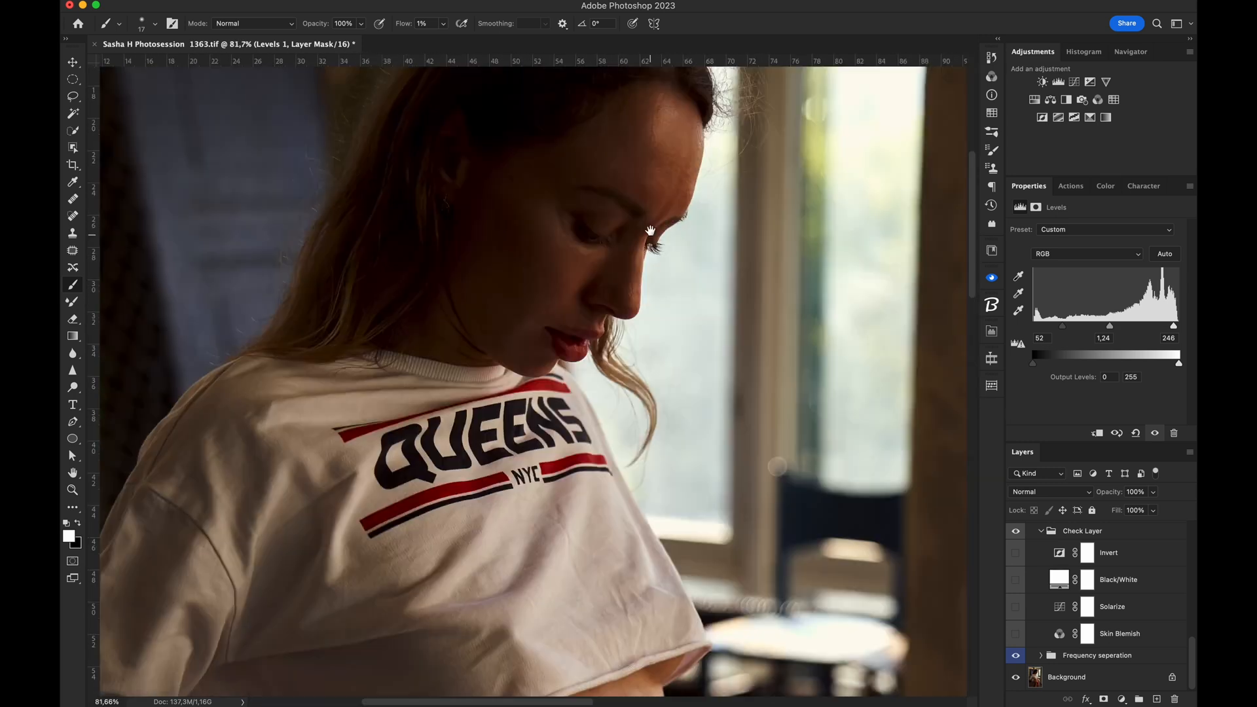
scroll(785, 556, down, 2)
scroll(1053, 585, up, 5)
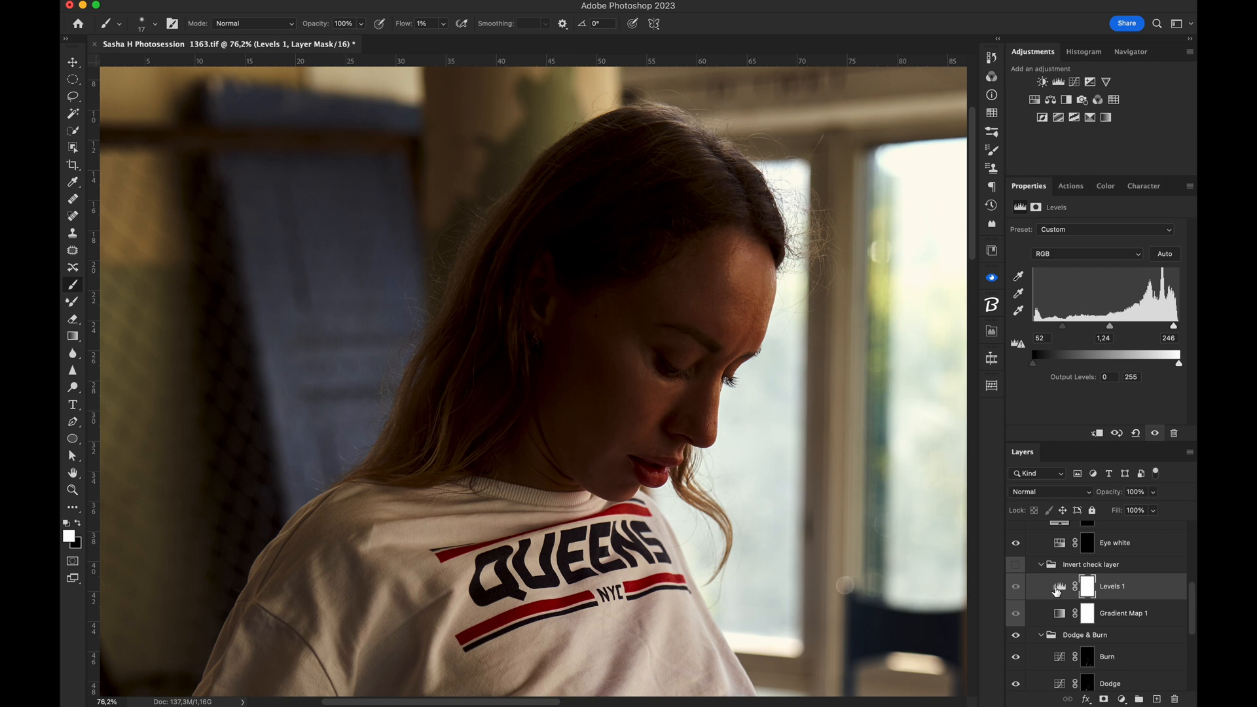
scroll(1056, 591, up, 1)
scroll(812, 353, down, 5)
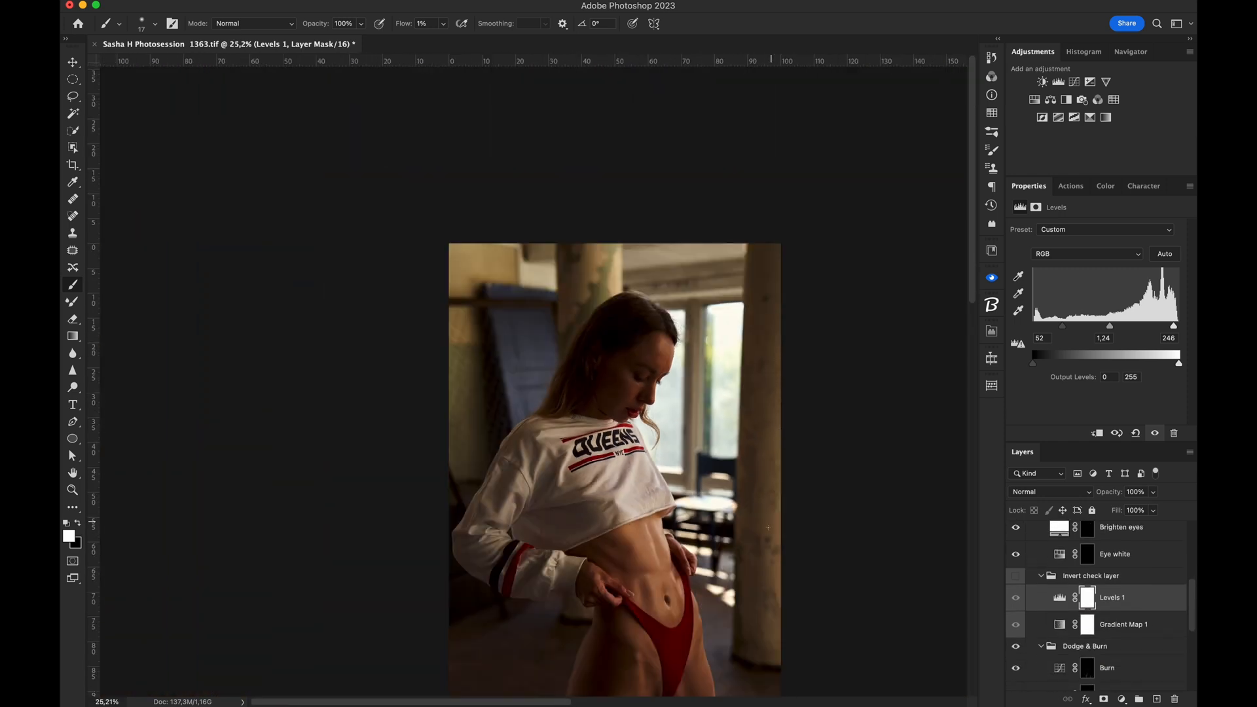
scroll(694, 327, up, 6)
scroll(1022, 638, down, 5)
scroll(1022, 646, up, 5)
Step: Show the Invert check layer group and set the Levels 1 black input level to 103 to check the face
click(1016, 576)
click(1059, 597)
drag(1062, 325, 1092, 326)
scroll(720, 402, up, 6)
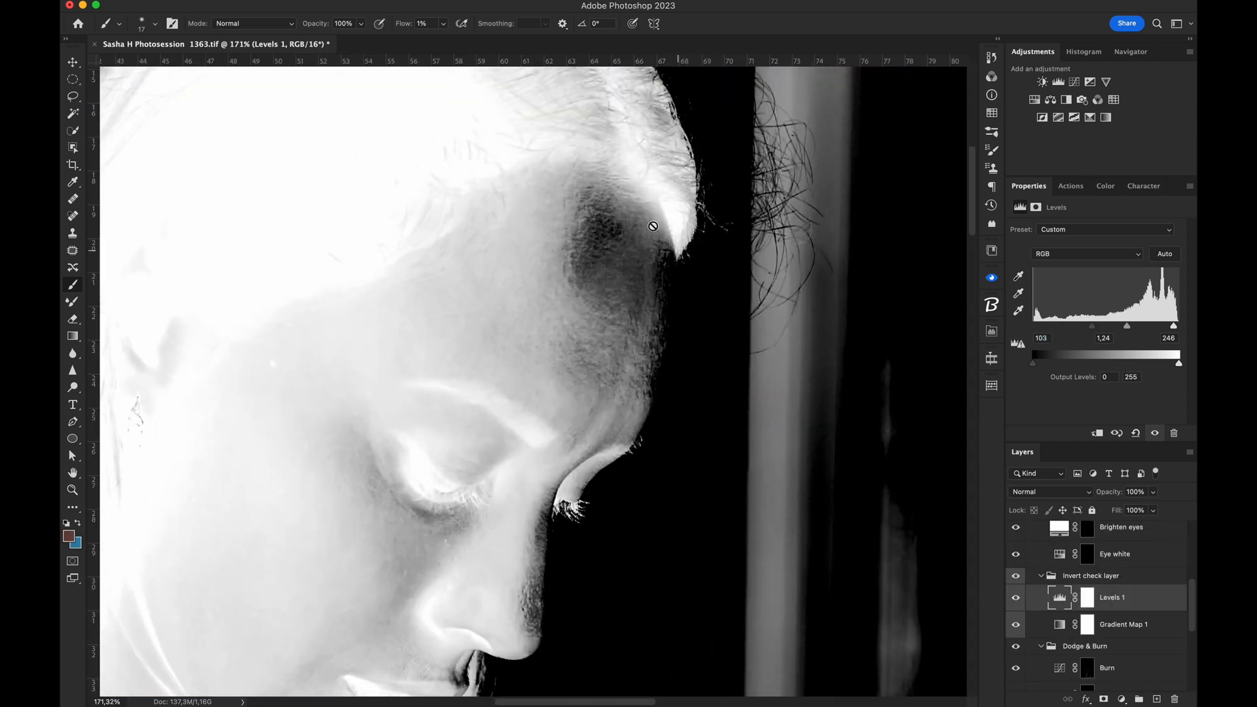
drag(517, 290, 682, 342)
scroll(682, 341, down, 3)
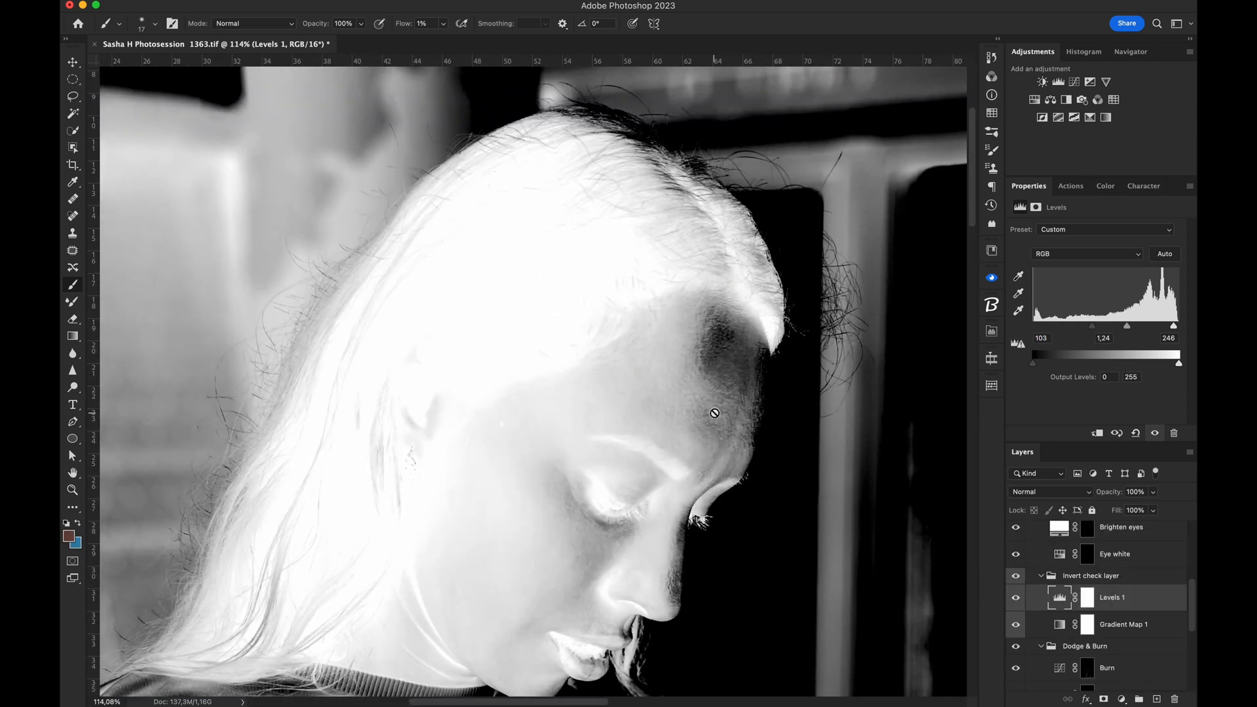
scroll(1070, 653, down, 2)
Step: Brush over the forehead on the Dodge mask with a large brush to even its tones, and hide the Invert check layer group
click(1087, 653)
key(bracketright)
key(bracketright)
key(bracketright)
key(bracketright)
key(bracketright)
key(bracketright)
key(bracketright)
key(bracketright)
key(bracketright)
key(bracketright)
key(bracketright)
key(bracketright)
key(bracketright)
mouse_move(701, 388)
mouse_down()
mouse_move(748, 404)
mouse_move(721, 377)
mouse_move(749, 409)
mouse_up()
key(bracketleft)
key(bracketleft)
key(bracketleft)
key(bracketleft)
click(1016, 533)
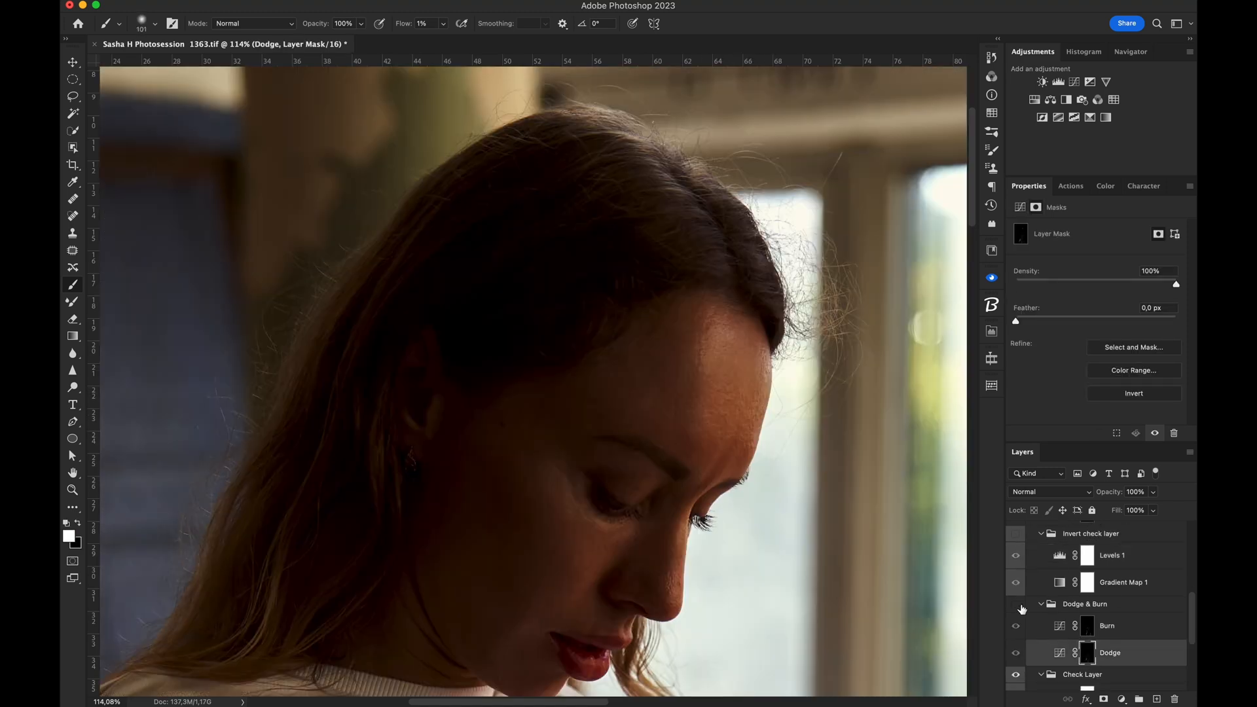
Step: Refine the forehead and face with more brush strokes, toggling the Invert check layer group's visibility to check the result
ctrl+alt+drag(692, 362, 687, 387)
drag(672, 452, 732, 428)
drag(662, 179, 631, 179)
click(1015, 534)
drag(759, 332, 761, 356)
click(1015, 534)
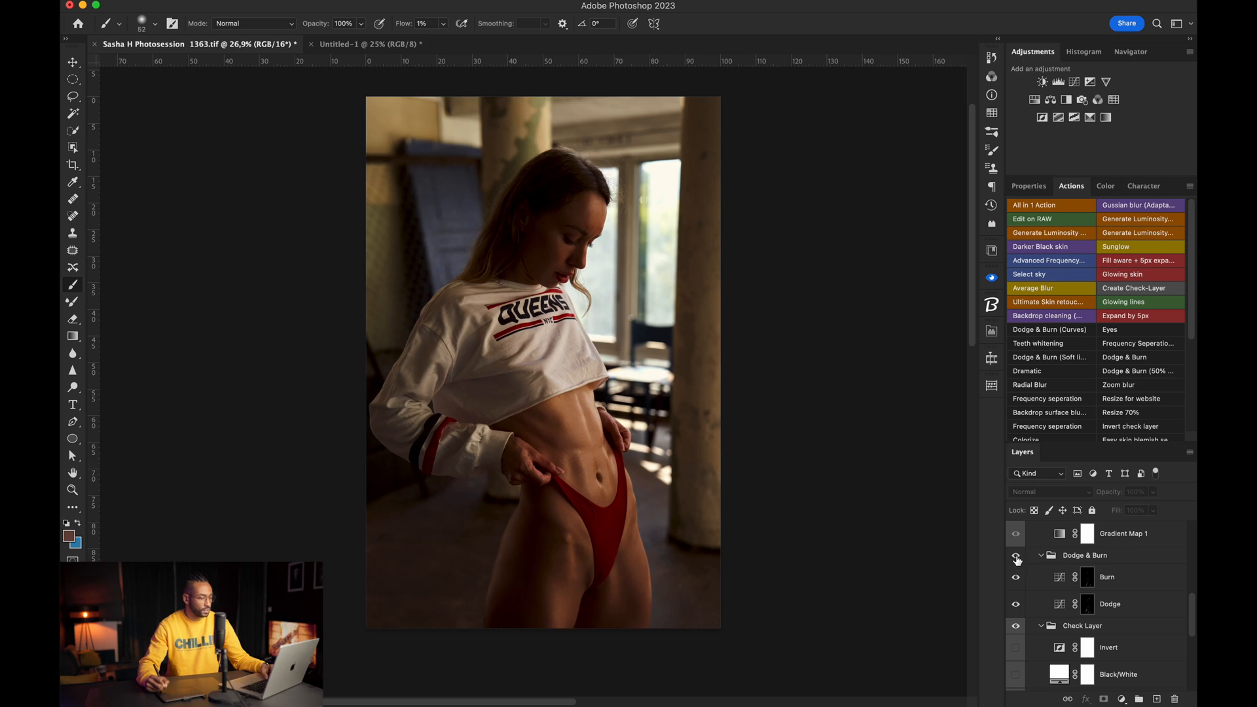
Step: Compare the full image and the abdomen and thighs with the Dodge & Burn group hidden and shown
click(1015, 556)
click(1016, 556)
key(super+space)
drag(697, 466, 795, 463)
drag(632, 522, 714, 378)
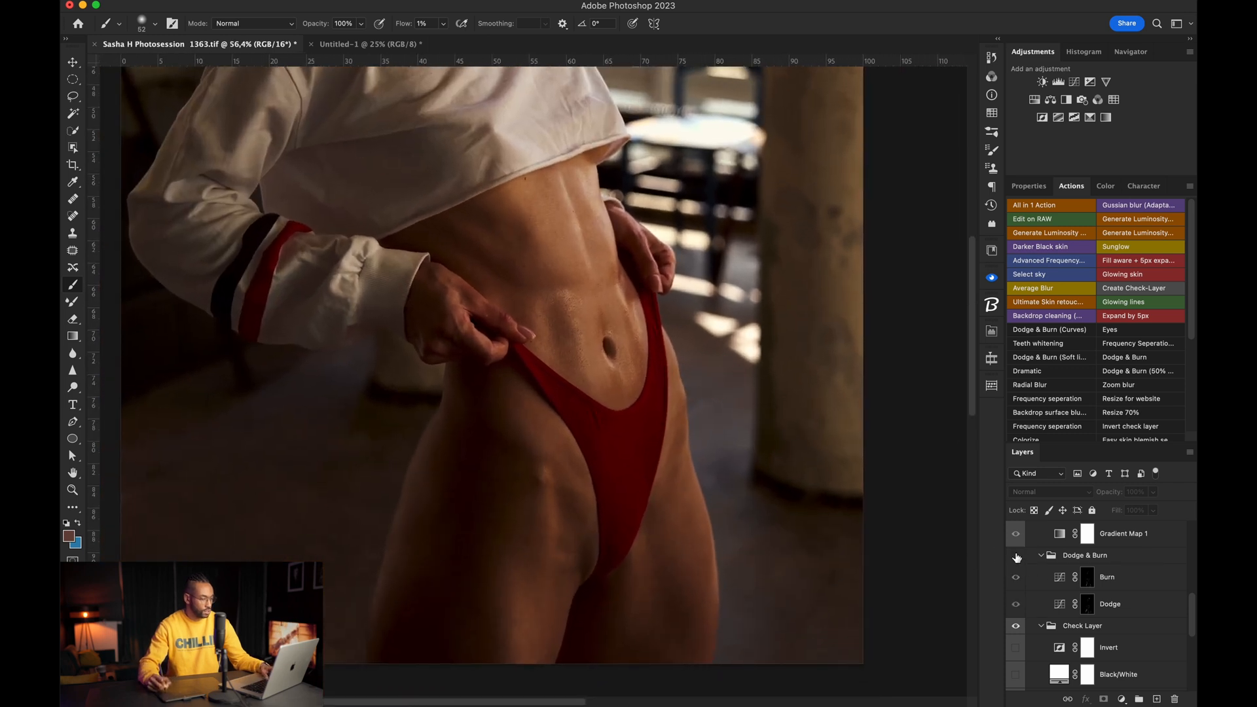
click(1016, 557)
click(1014, 557)
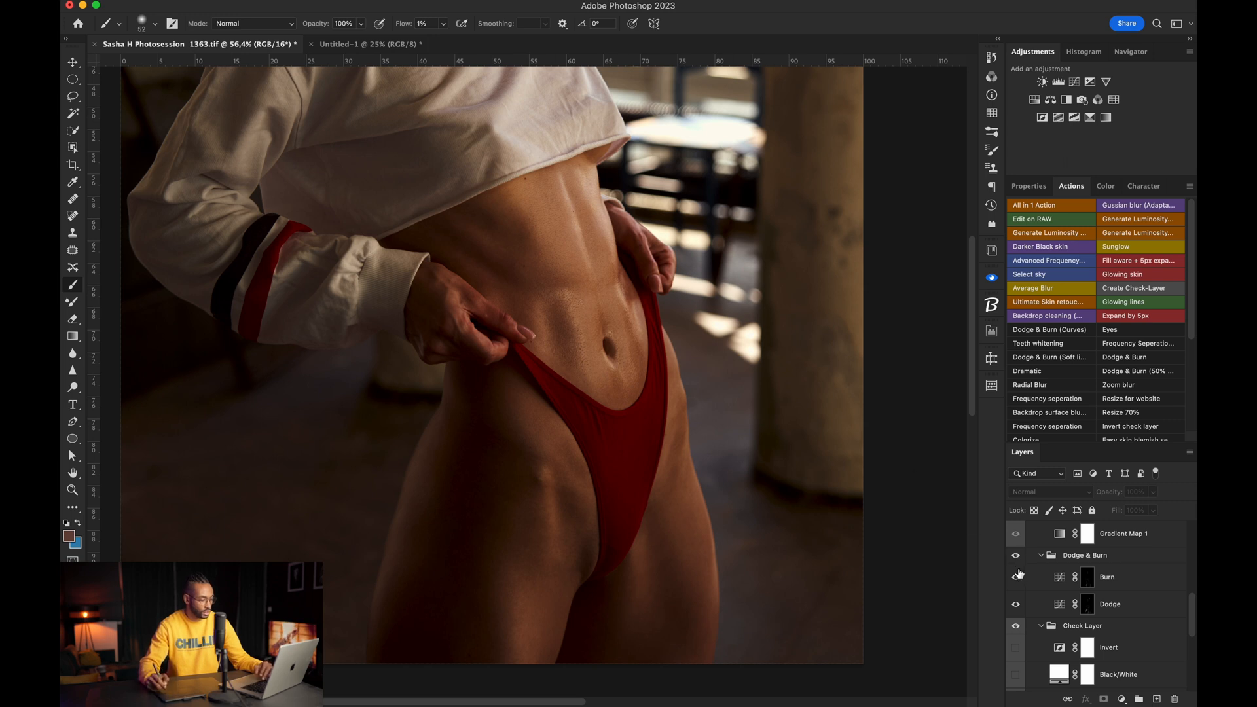
click(1016, 569)
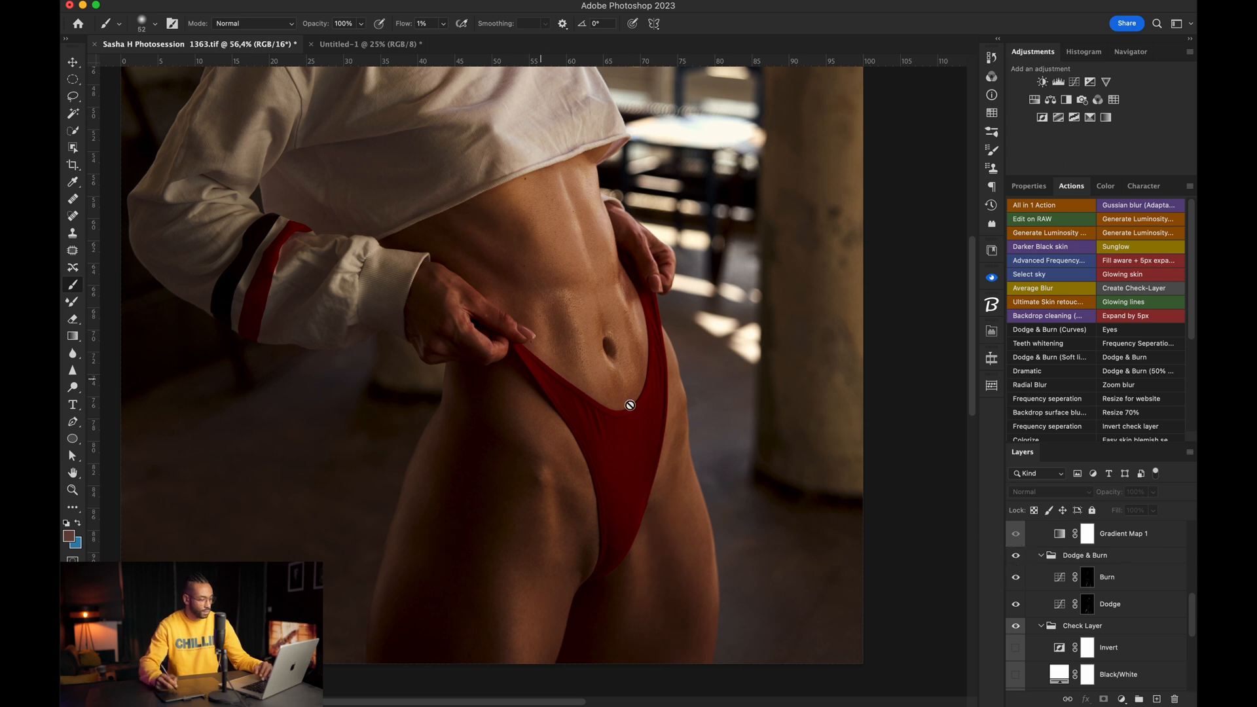
Step: Compare the face and upper body with the Dodge & Burn group hidden and shown, and return to the full image
scroll(654, 426, up, 10)
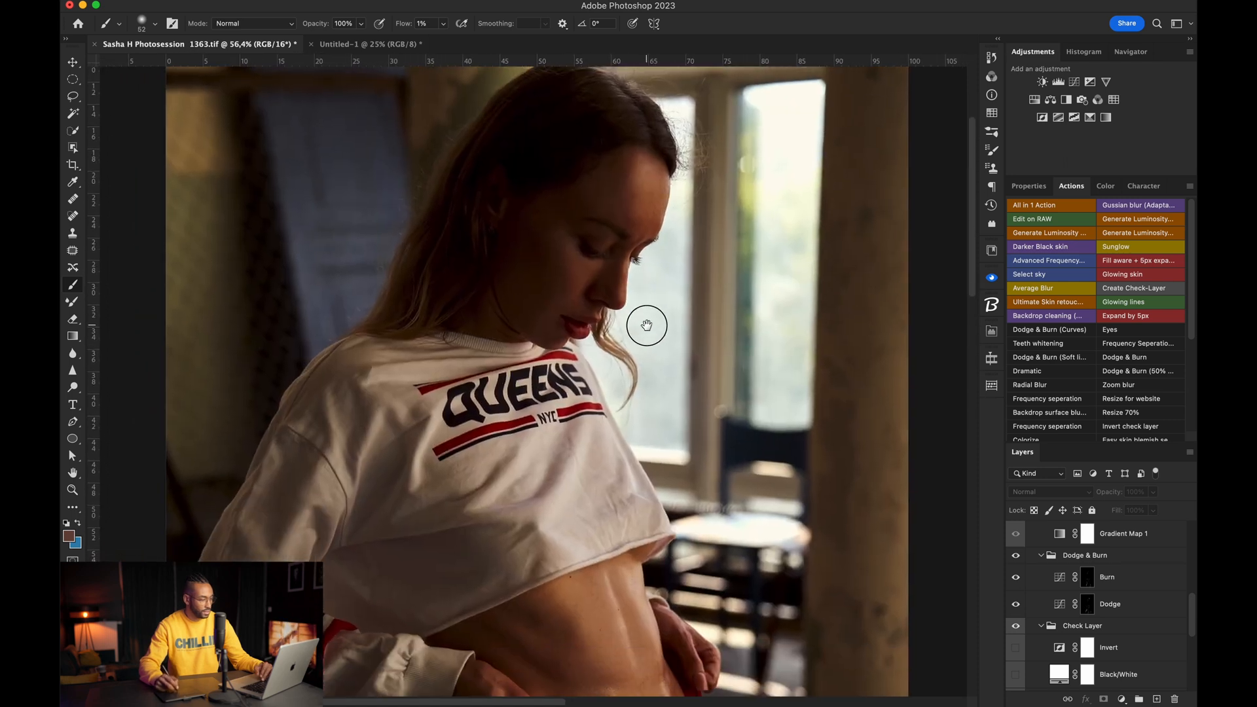
click(1016, 556)
click(1016, 556)
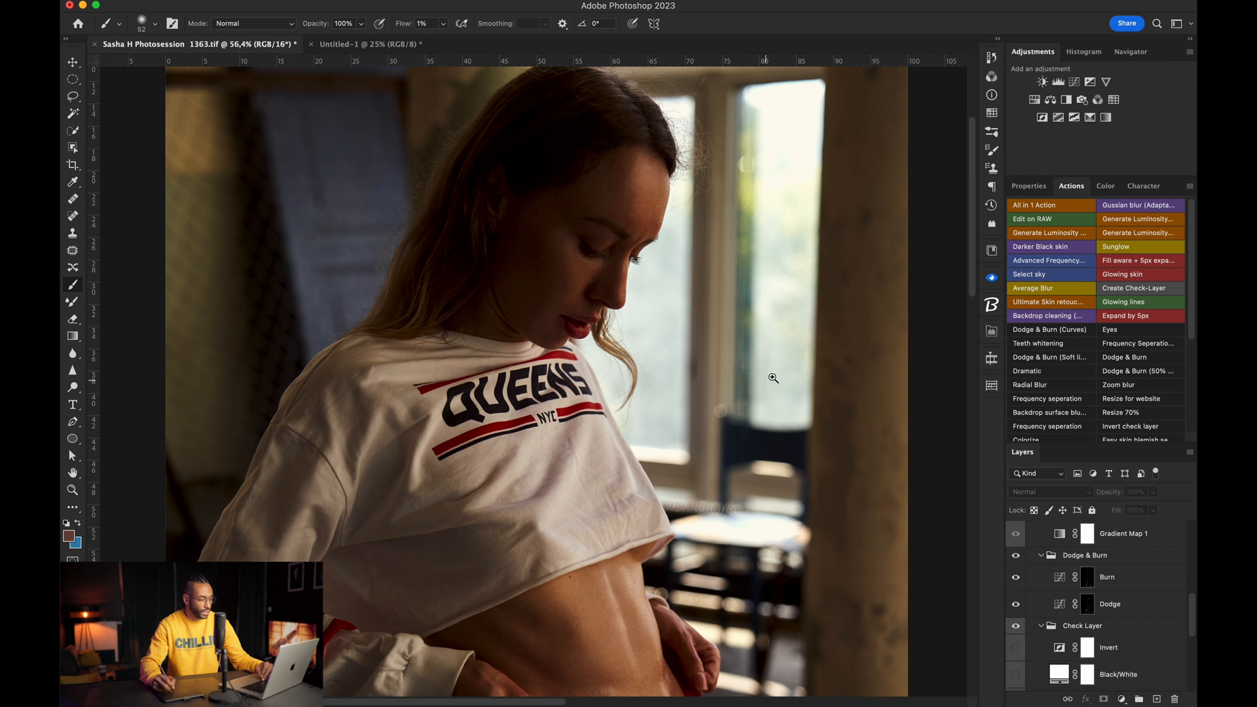
scroll(771, 373, down, 4)
drag(752, 518, 710, 495)
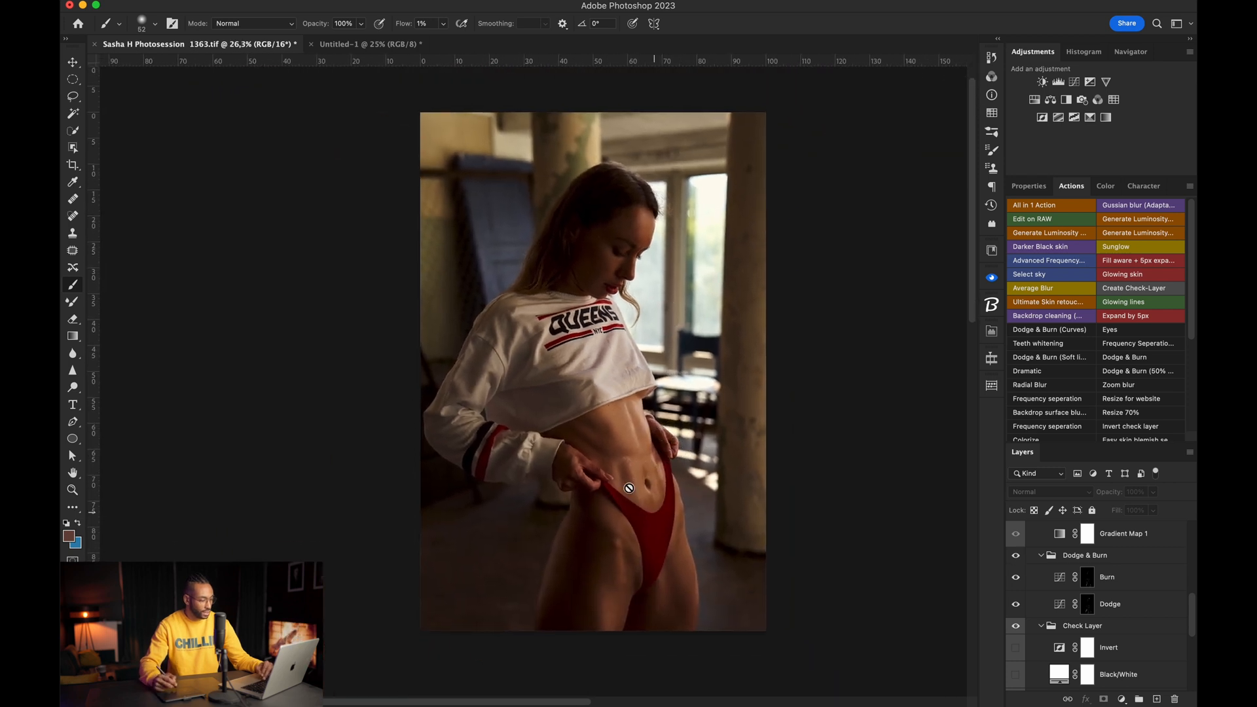
mouse_move(672, 547)
mouse_down()
mouse_move(669, 516)
mouse_move(657, 534)
mouse_up()
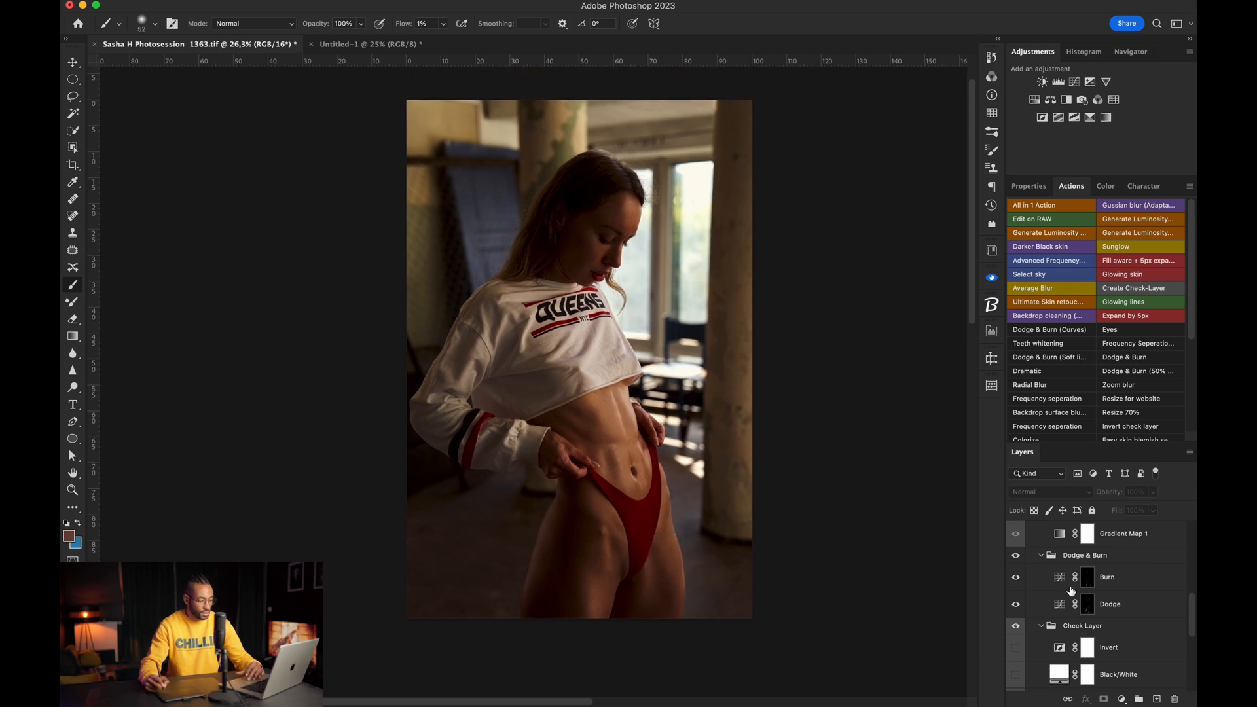
Step: Select the Teeth whitening layer in the Skin retouching group and create a new empty layer above it
scroll(1069, 590, up, 1)
scroll(1062, 596, up, 3)
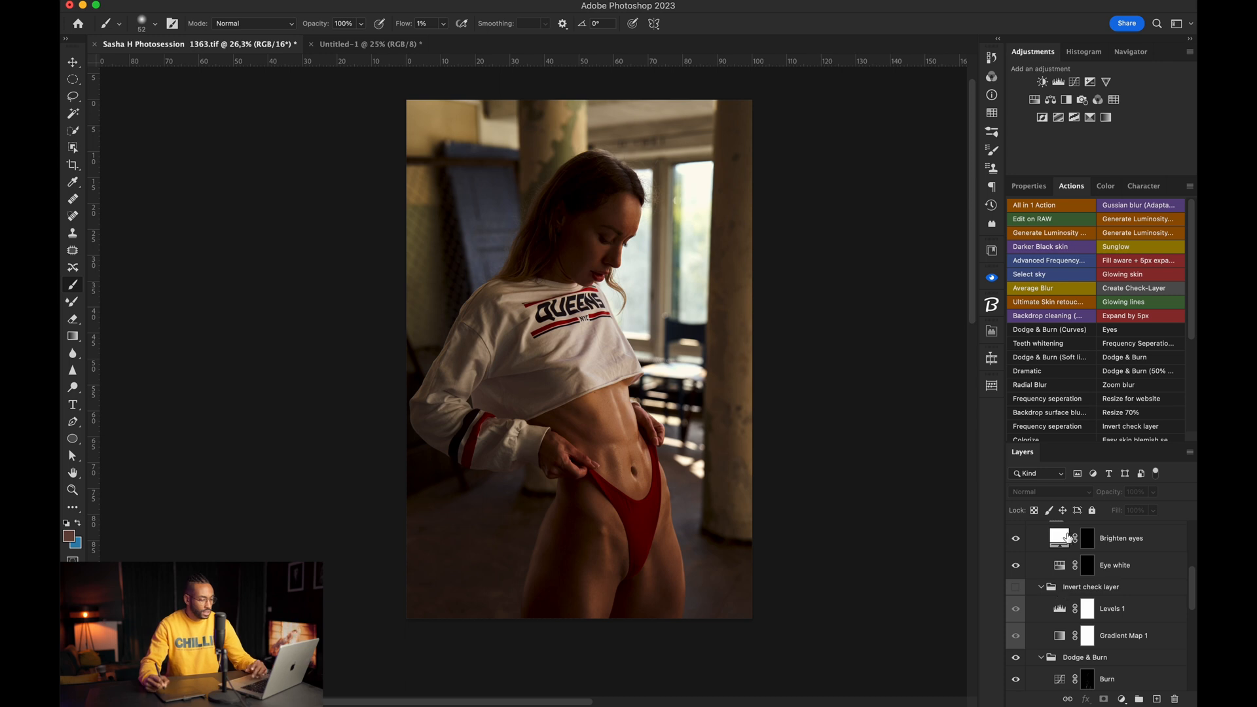
scroll(1061, 596, up, 2)
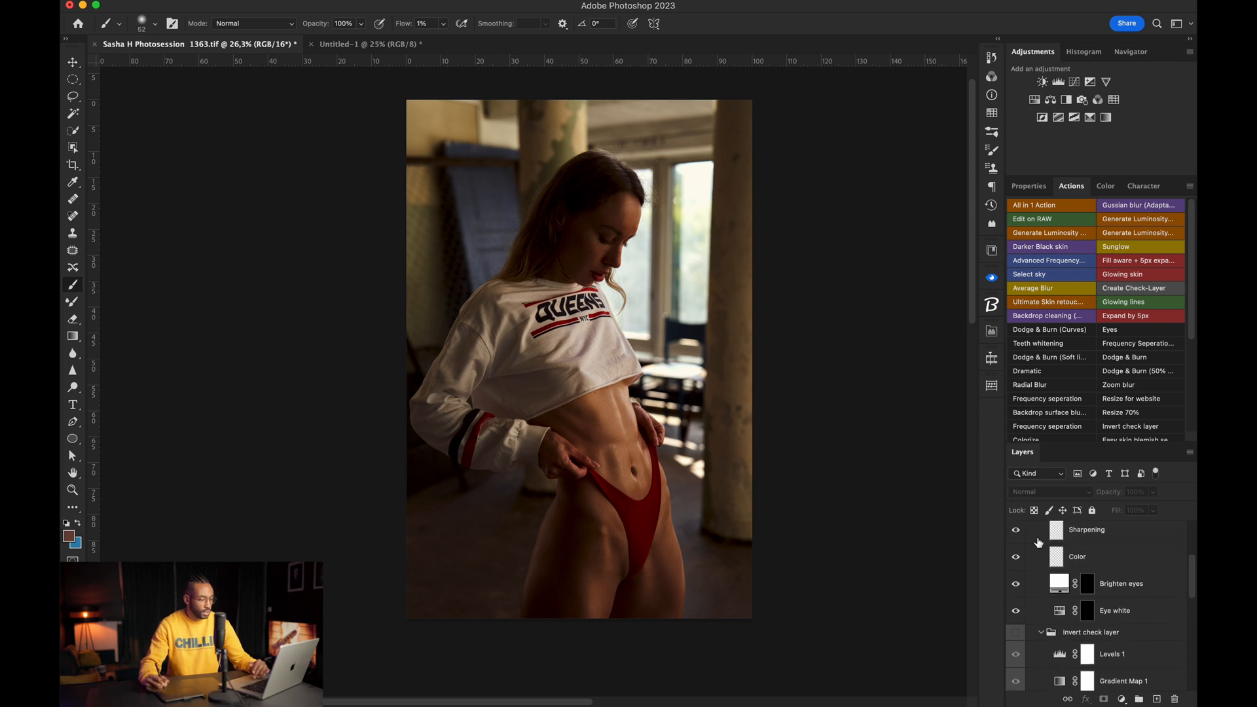
scroll(1050, 609, up, 3)
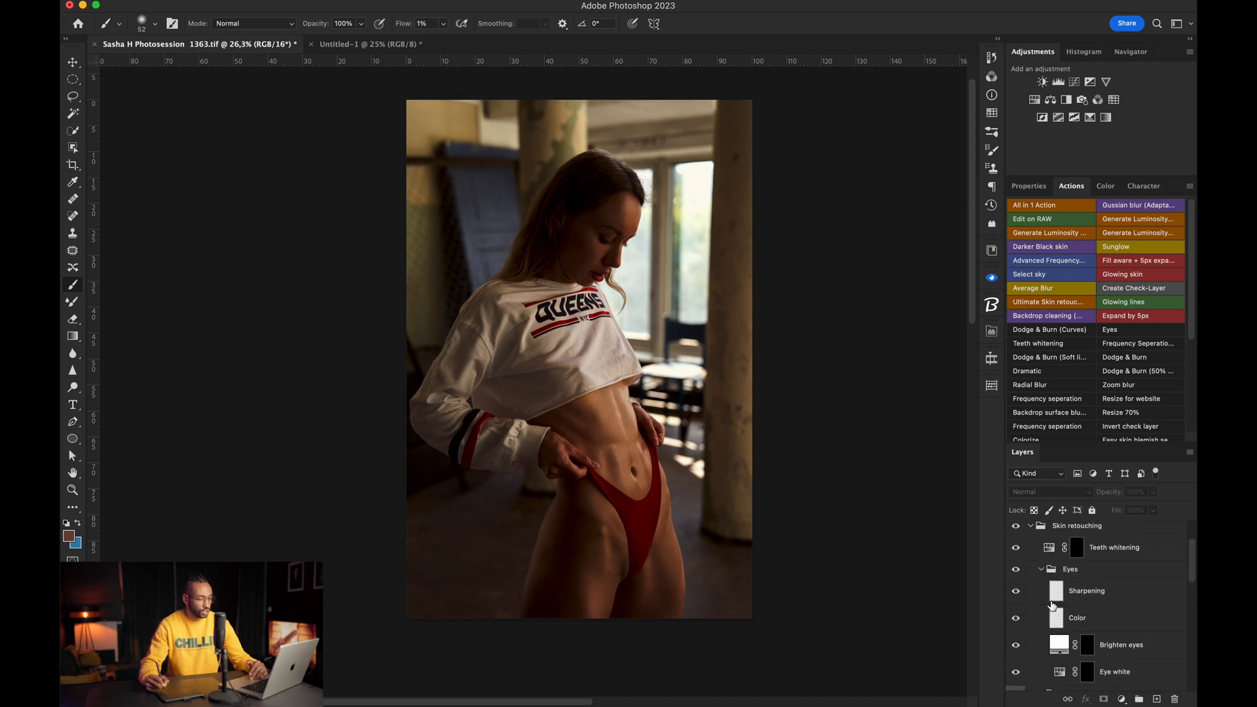
scroll(1048, 587, up, 2)
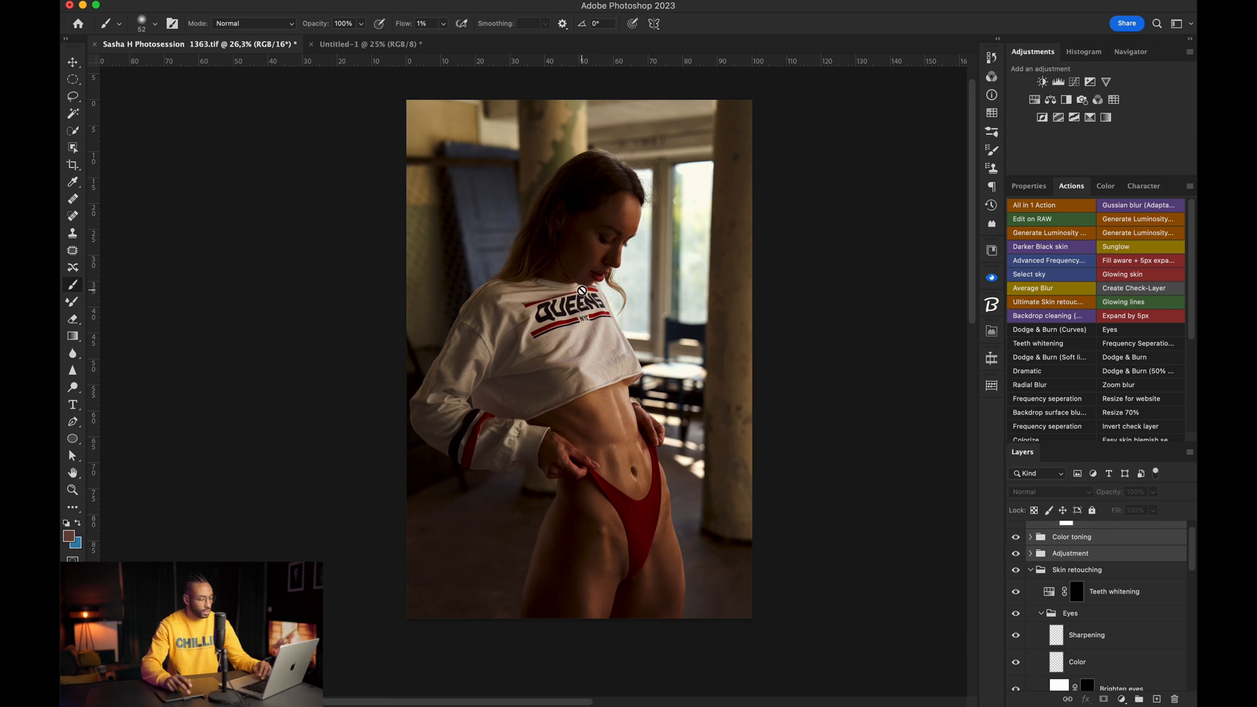
click(1165, 603)
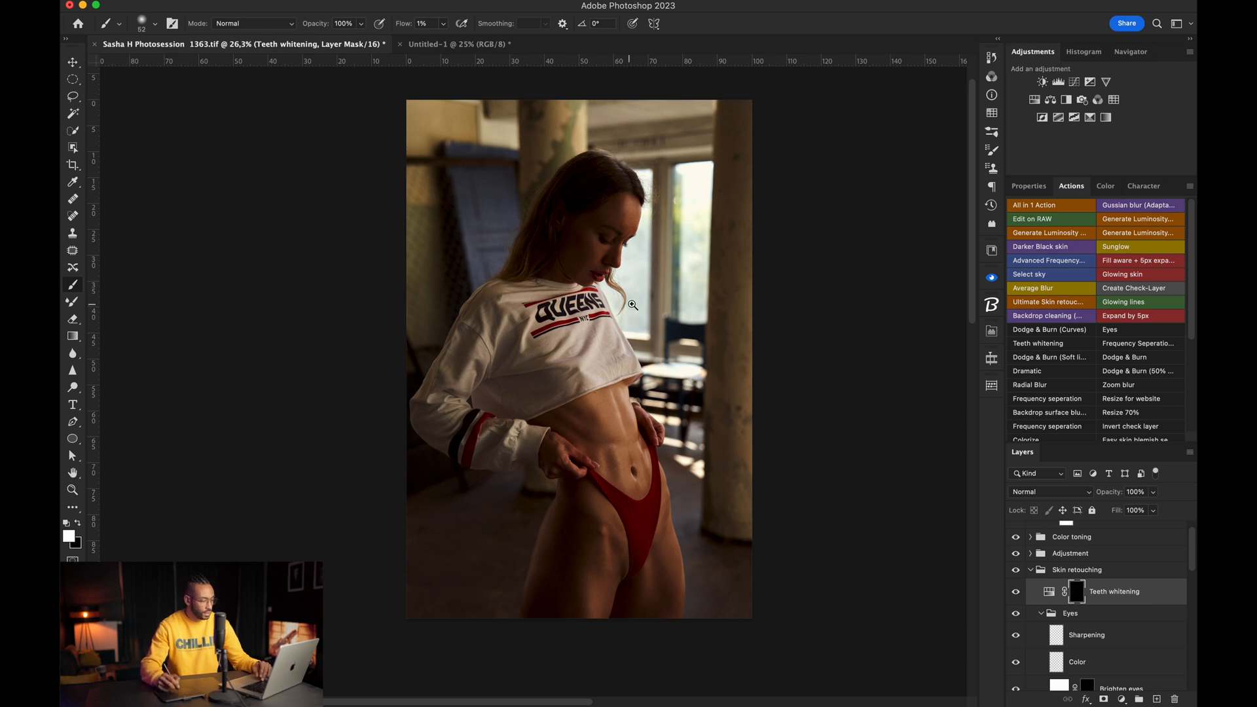
drag(632, 305, 682, 300)
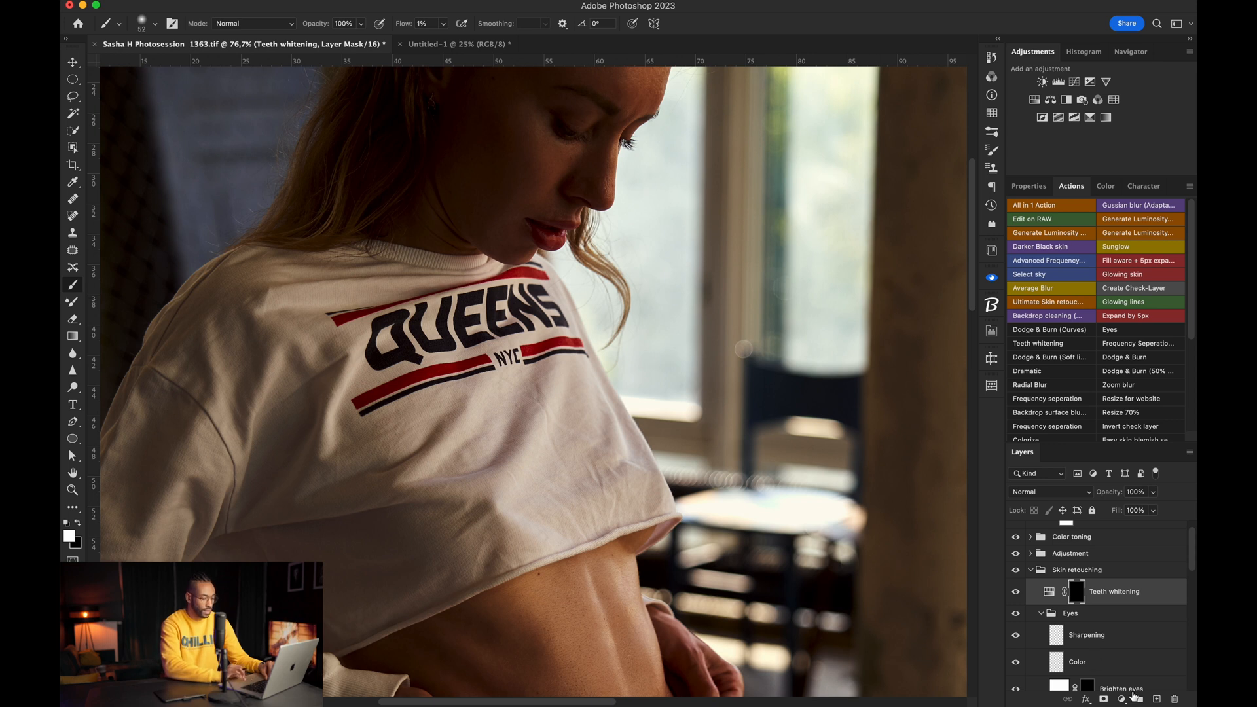
click(1155, 699)
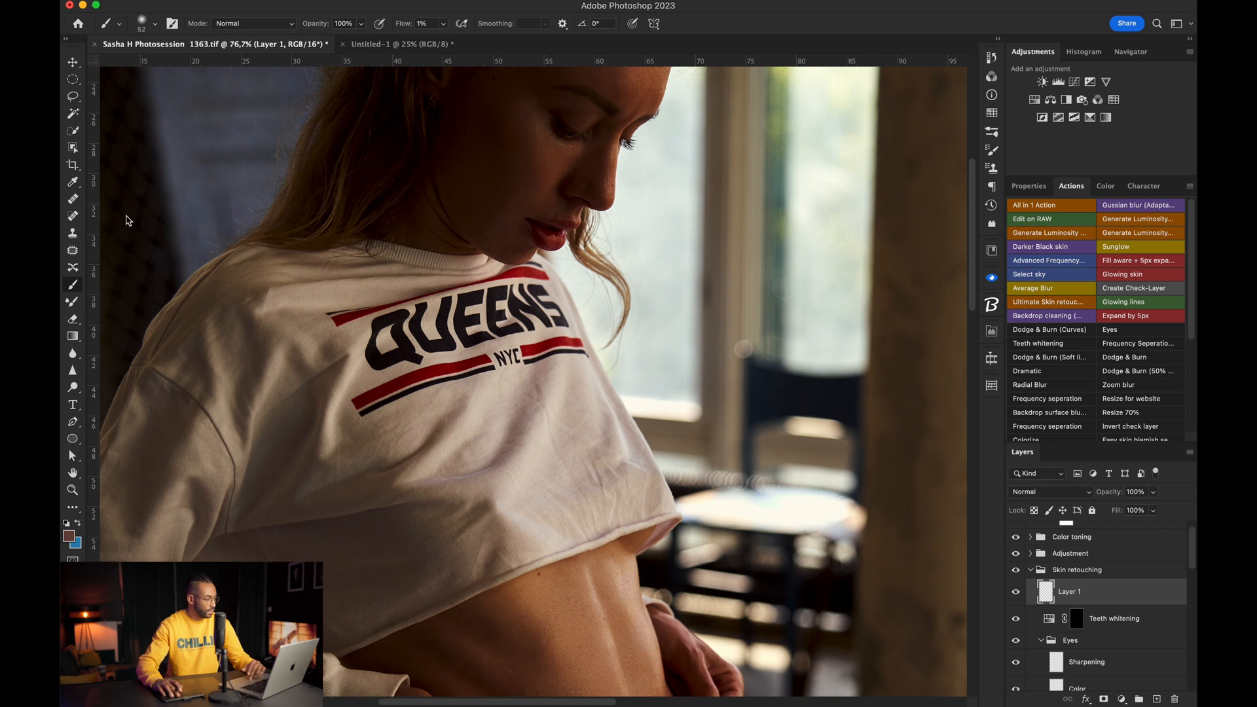
Step: Set up the Clone Stamp for the new layer with its sample option set to All Layers
click(73, 234)
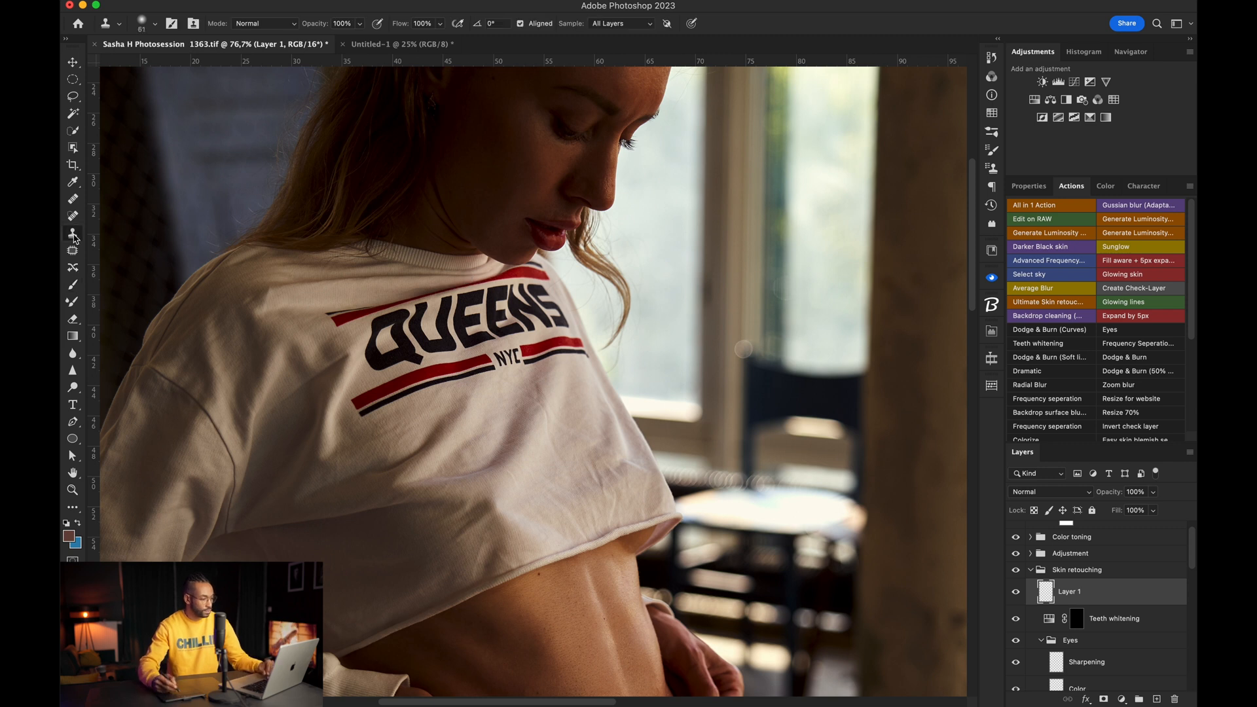
click(619, 26)
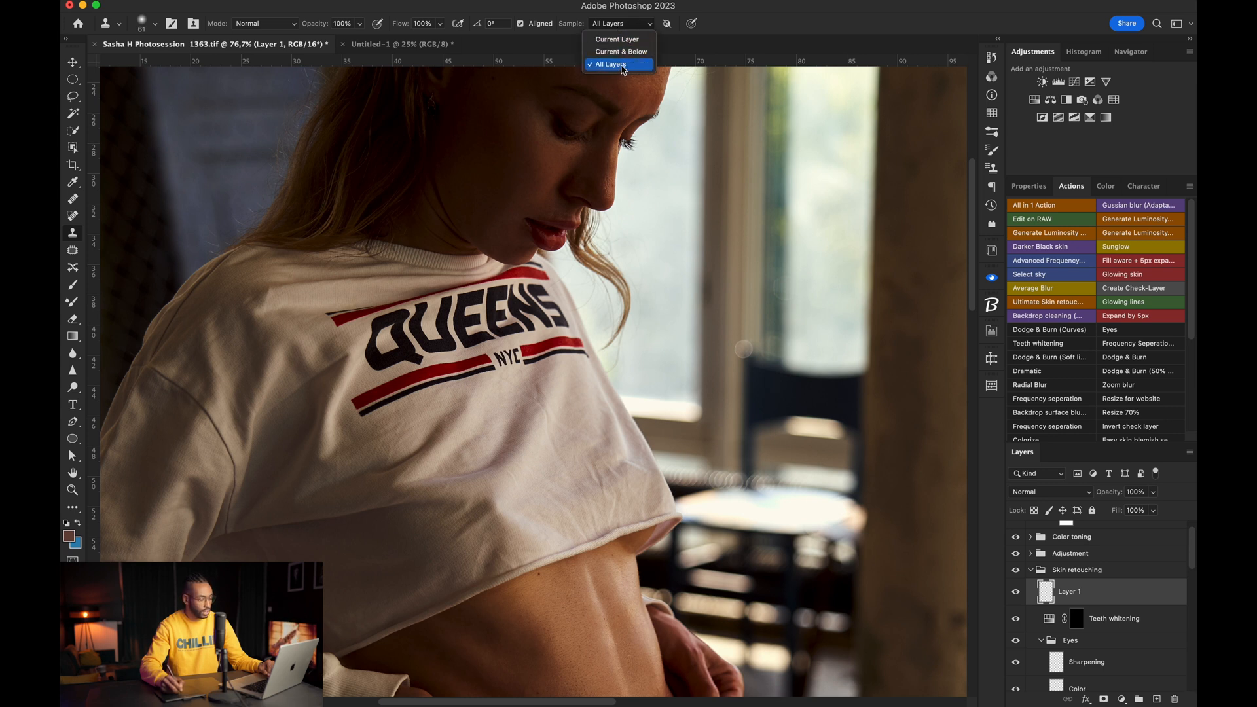
click(1072, 598)
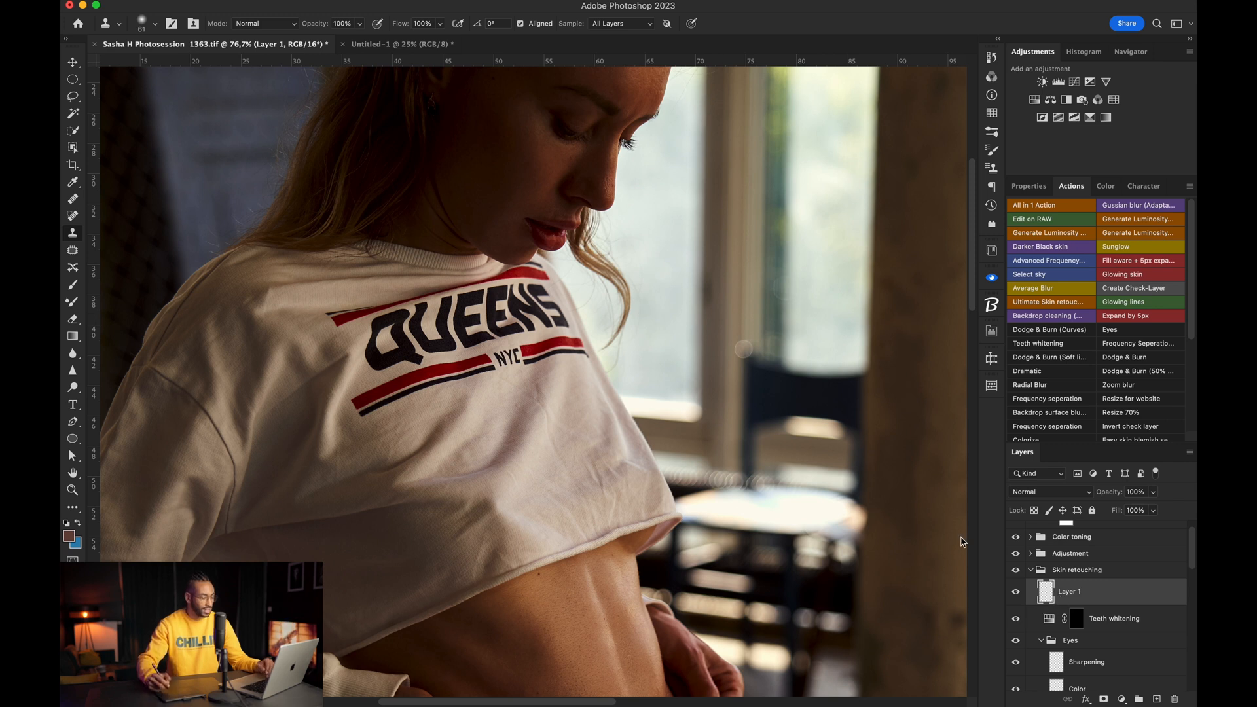
click(613, 26)
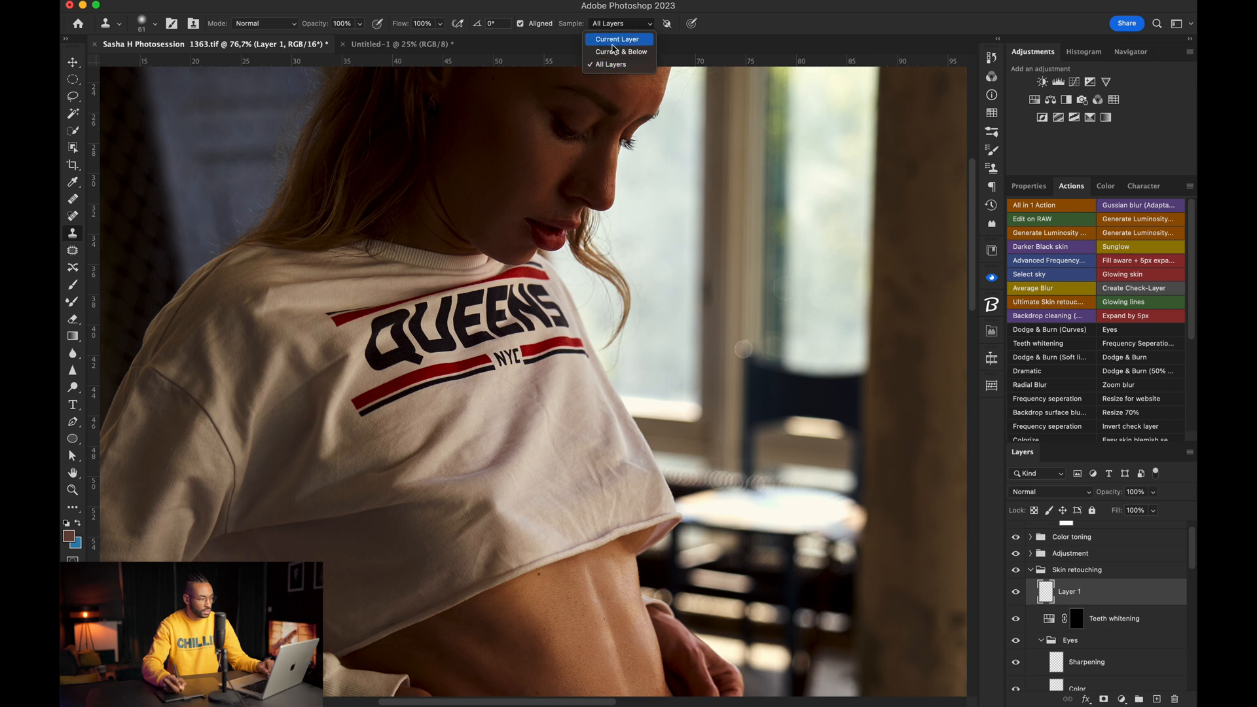
click(617, 39)
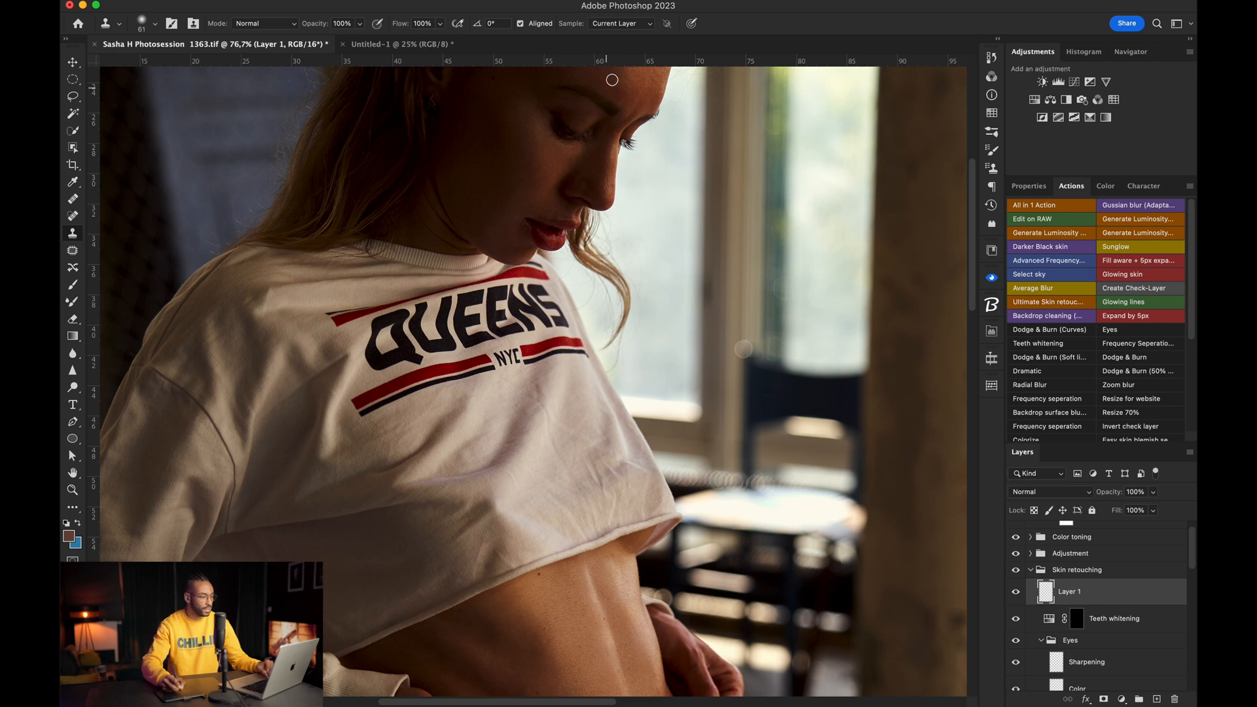
click(629, 25)
click(615, 49)
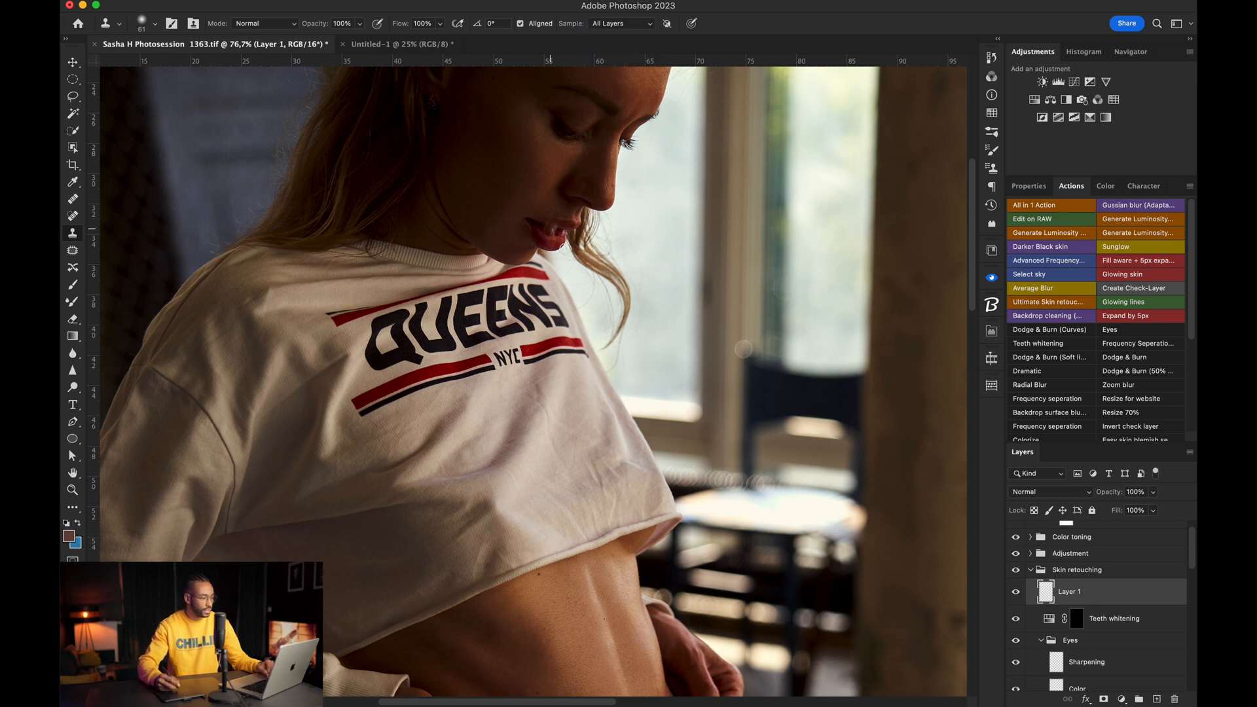
Step: Clone the blurred window background over the loose lower tip of the hair strand beside the shirt
drag(653, 348, 668, 314)
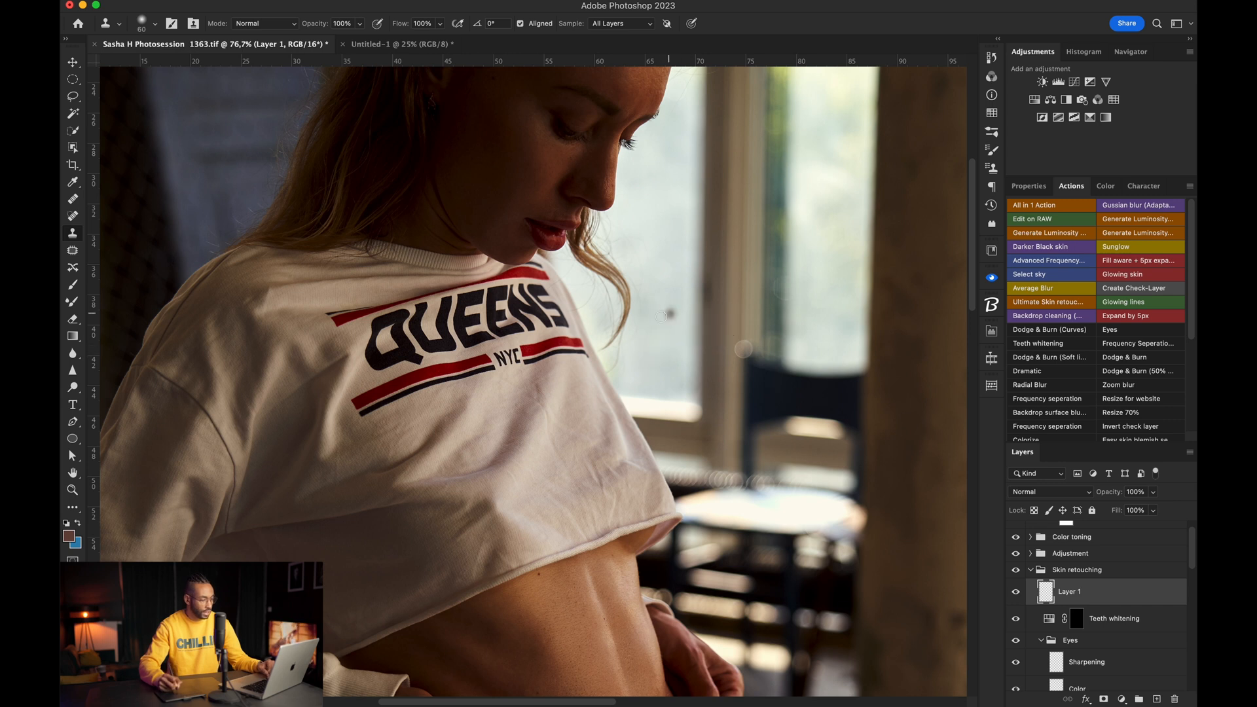
mouse_move(642, 352)
mouse_down()
mouse_move(676, 345)
mouse_move(653, 386)
mouse_up()
alt+click(651, 371)
drag(634, 320, 632, 301)
alt+click(634, 366)
mouse_move(591, 425)
mouse_down()
mouse_move(612, 269)
mouse_move(601, 176)
mouse_move(564, 179)
mouse_up()
alt+click(653, 265)
alt+click(634, 202)
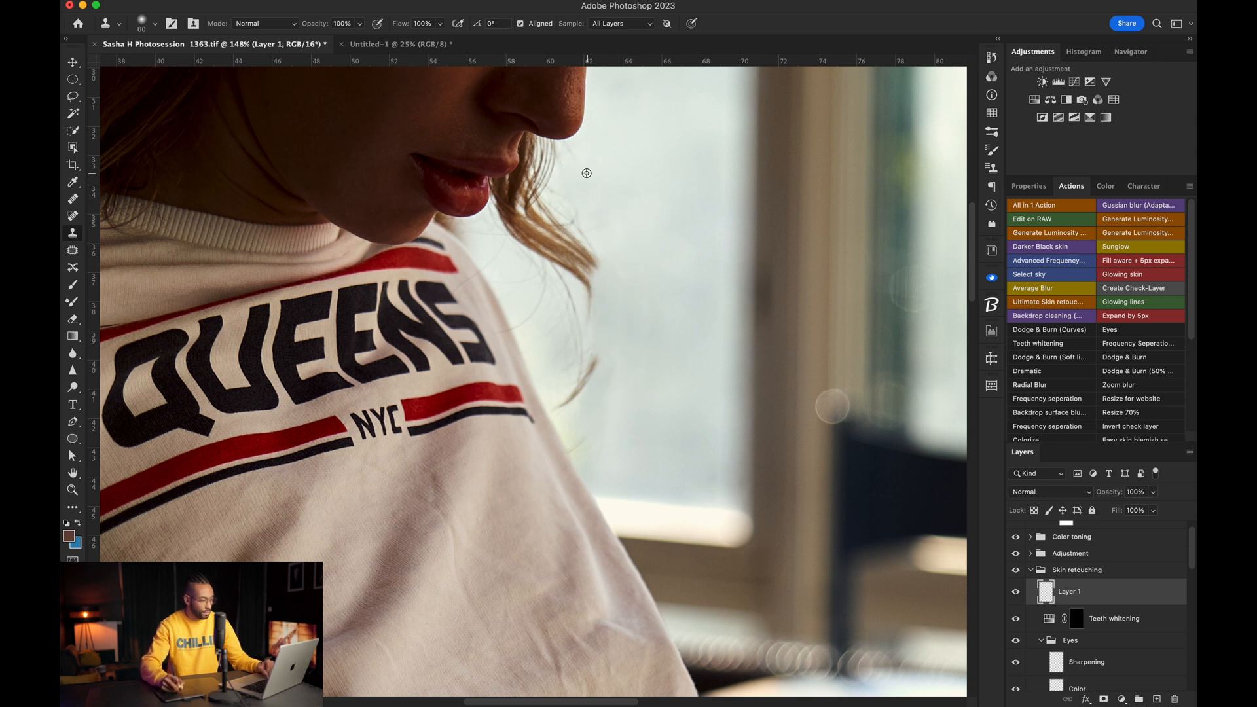
drag(577, 445, 588, 445)
alt+click(581, 414)
mouse_move(567, 404)
mouse_down()
mouse_move(594, 347)
mouse_move(572, 346)
mouse_move(589, 393)
mouse_up()
alt+click(603, 360)
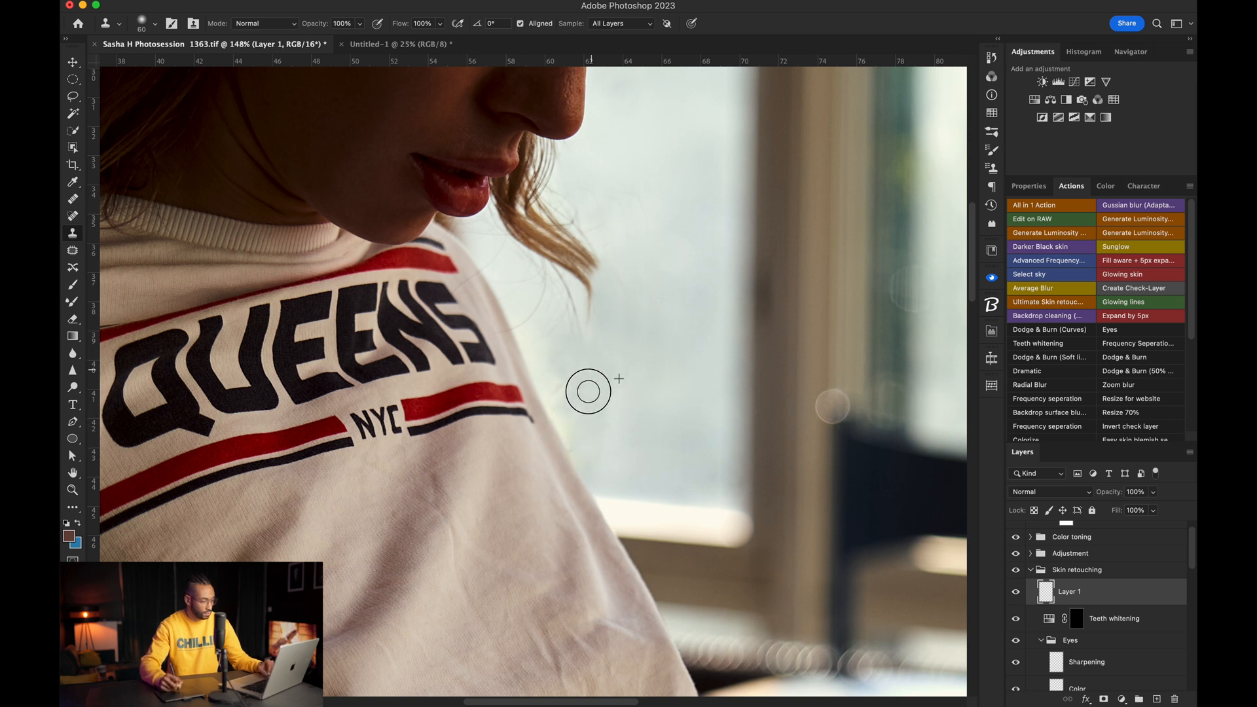
Step: Clone the window background over the curl of the hair strand hanging beside the chin
alt+click(621, 317)
mouse_move(599, 312)
mouse_down()
mouse_move(587, 255)
mouse_move(622, 262)
mouse_move(563, 232)
mouse_move(584, 255)
mouse_move(571, 253)
mouse_up()
alt+click(640, 265)
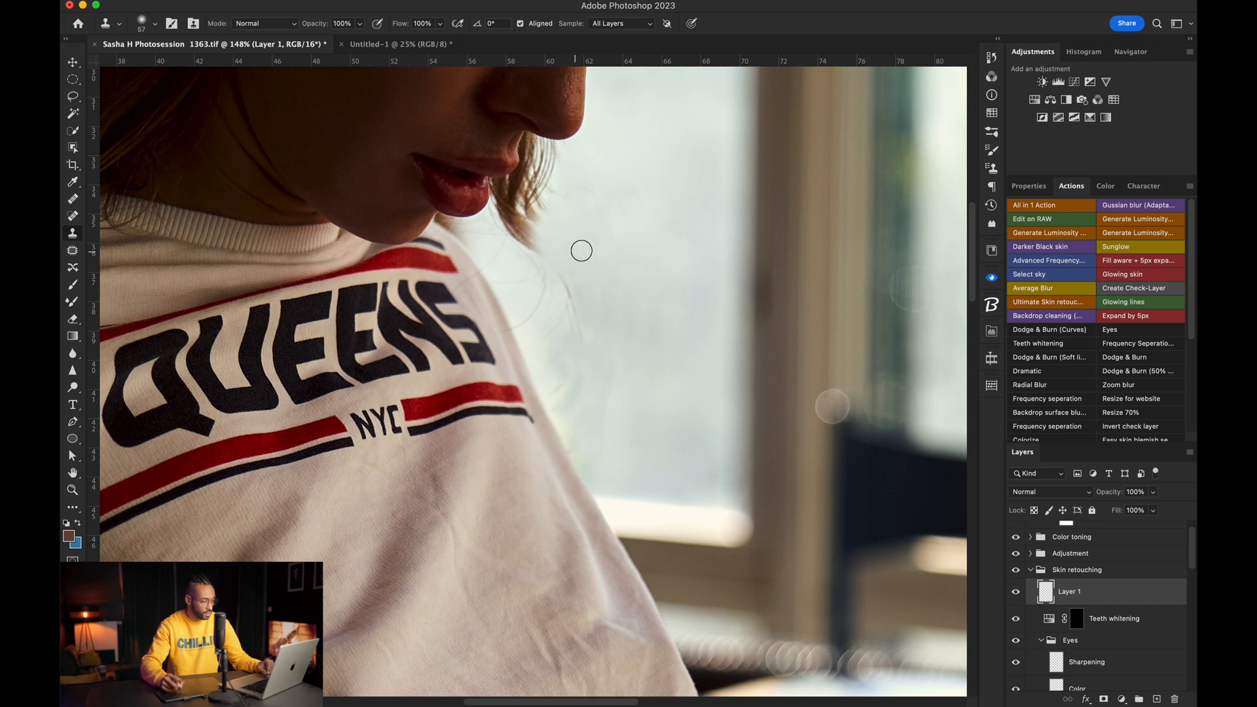
drag(568, 300, 554, 299)
alt+click(570, 230)
mouse_move(529, 247)
mouse_down()
mouse_move(530, 225)
mouse_move(570, 194)
mouse_move(553, 174)
mouse_move(556, 209)
mouse_up()
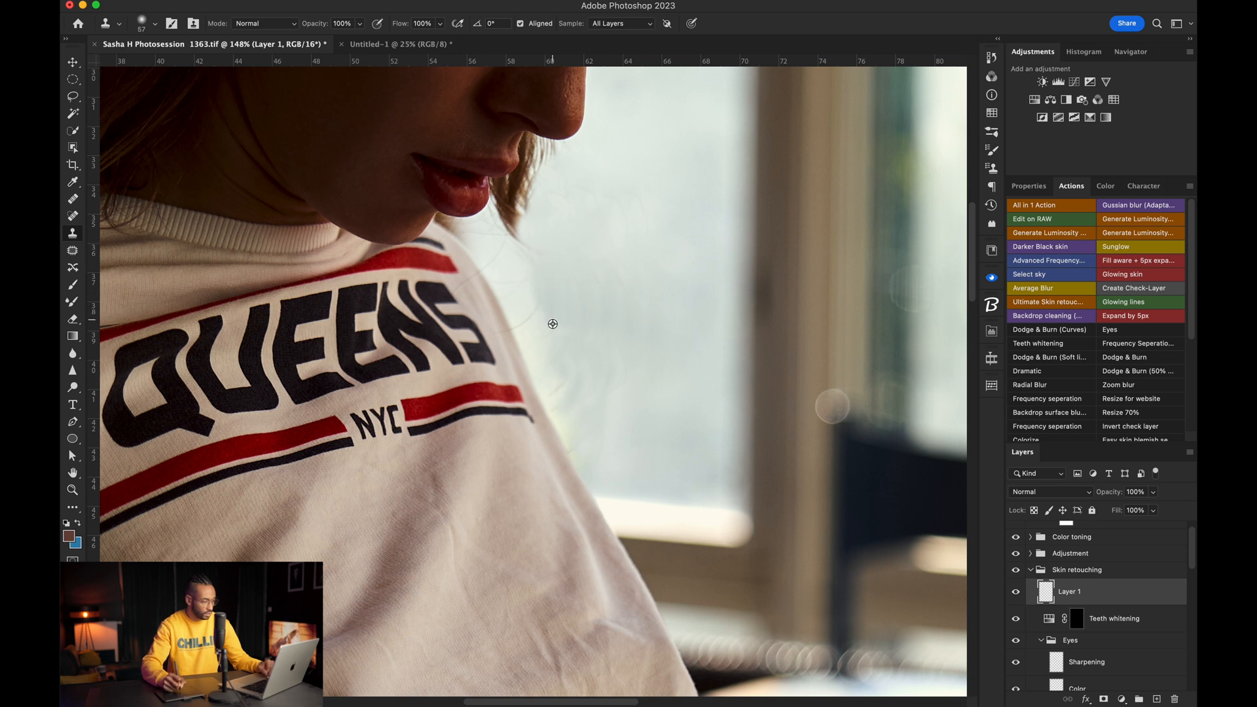
Step: Undo the last two clone strokes and cover the strand area again with freshly sampled window background
key(super+z)
key(super+z)
mouse_move(567, 237)
mouse_down()
mouse_move(557, 241)
mouse_move(676, 243)
mouse_up()
mouse_move(548, 293)
mouse_down()
mouse_move(617, 364)
mouse_move(579, 361)
mouse_up()
alt+click(685, 280)
mouse_move(649, 282)
mouse_down()
mouse_move(666, 320)
mouse_move(630, 271)
mouse_move(604, 284)
mouse_move(620, 296)
mouse_move(667, 289)
mouse_move(589, 286)
mouse_move(580, 420)
mouse_move(567, 373)
mouse_up()
alt+click(657, 312)
alt+click(667, 288)
alt+click(653, 327)
alt+click(600, 437)
Step: Clone away the fine stray hairs along the shirt's shoulder edge against the window
mouse_move(554, 447)
mouse_down()
mouse_move(532, 422)
mouse_move(575, 421)
mouse_move(534, 386)
mouse_up()
alt+click(637, 476)
mouse_move(612, 519)
mouse_down()
mouse_move(581, 508)
mouse_move(501, 427)
mouse_up()
alt+click(553, 446)
drag(560, 454, 534, 281)
alt+click(559, 526)
mouse_move(538, 499)
mouse_down()
mouse_move(576, 462)
mouse_move(555, 524)
mouse_up()
alt+click(575, 524)
alt+click(538, 463)
drag(520, 437, 542, 395)
Step: Clone clean background over the wisps between the shirt's shoulder and the lower lip
alt+click(495, 380)
drag(459, 369, 493, 320)
alt+click(460, 326)
drag(417, 298, 485, 300)
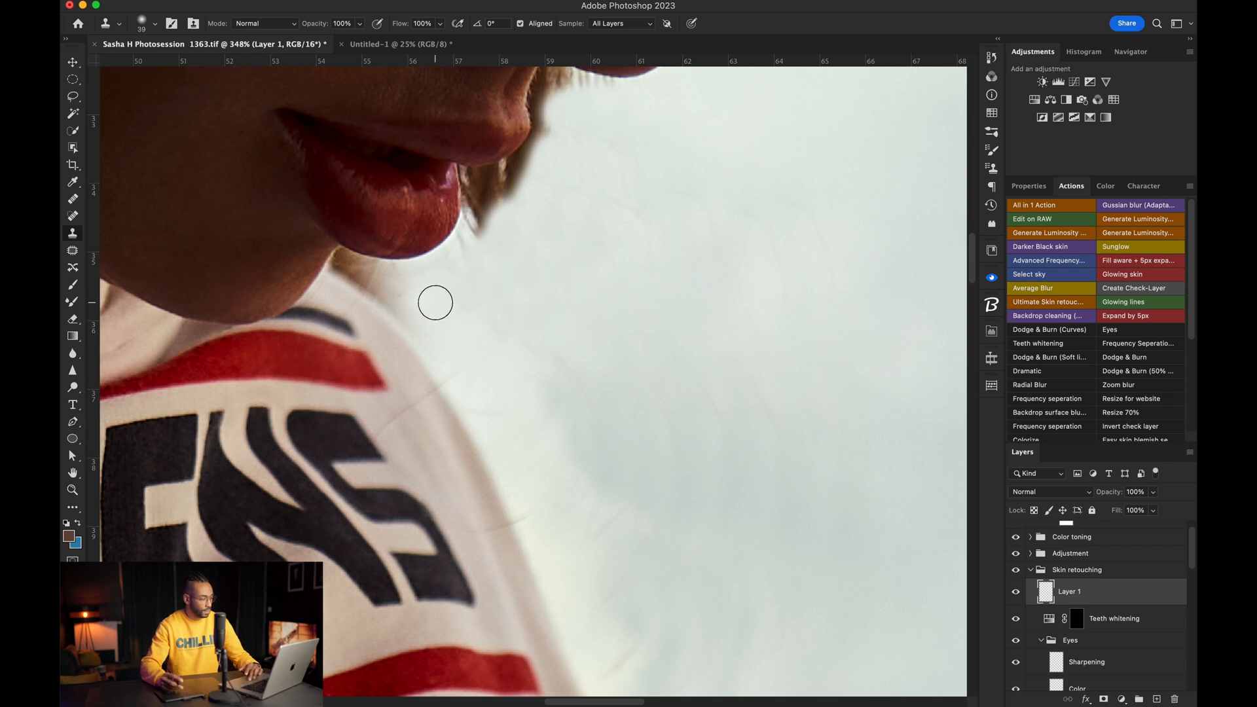
alt+click(499, 267)
mouse_move(477, 262)
mouse_down()
mouse_move(474, 252)
mouse_move(522, 315)
mouse_move(485, 314)
mouse_move(488, 282)
mouse_up()
Step: Reduce the clone brush to about 9 px and remove the hair ends beside the lip corner
key(bracketleft)
key(bracketleft)
alt+click(515, 318)
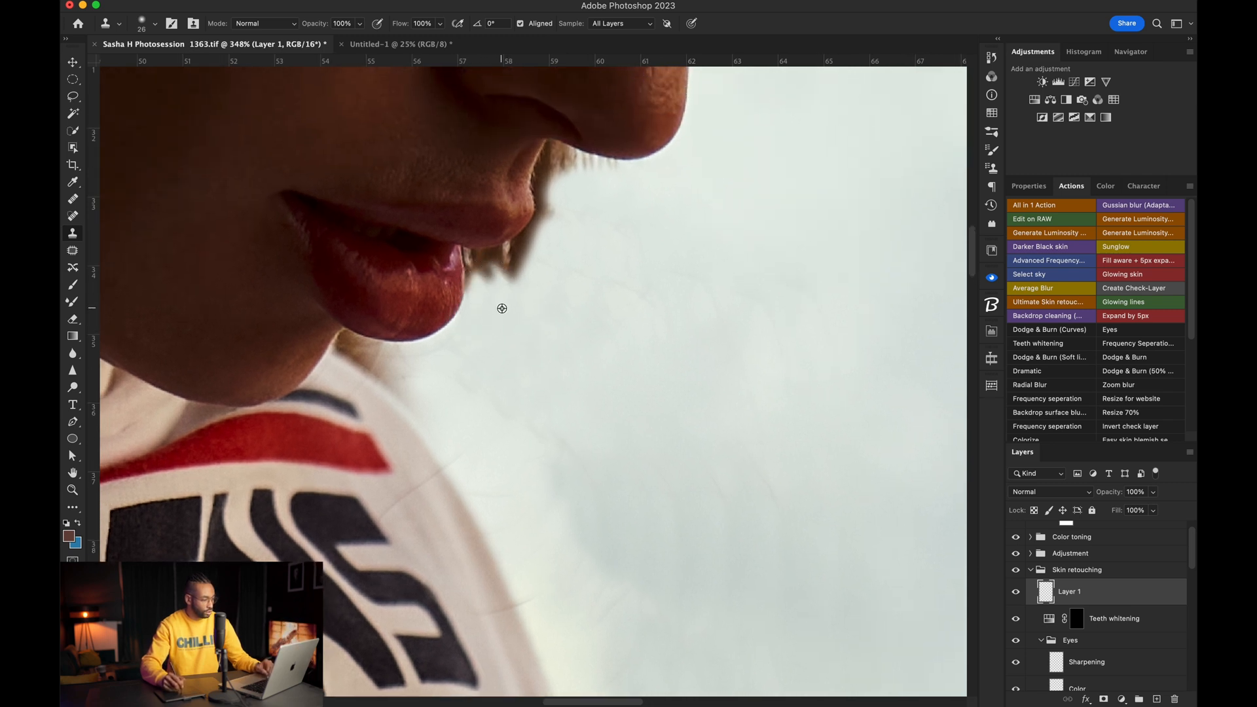
key(bracketleft)
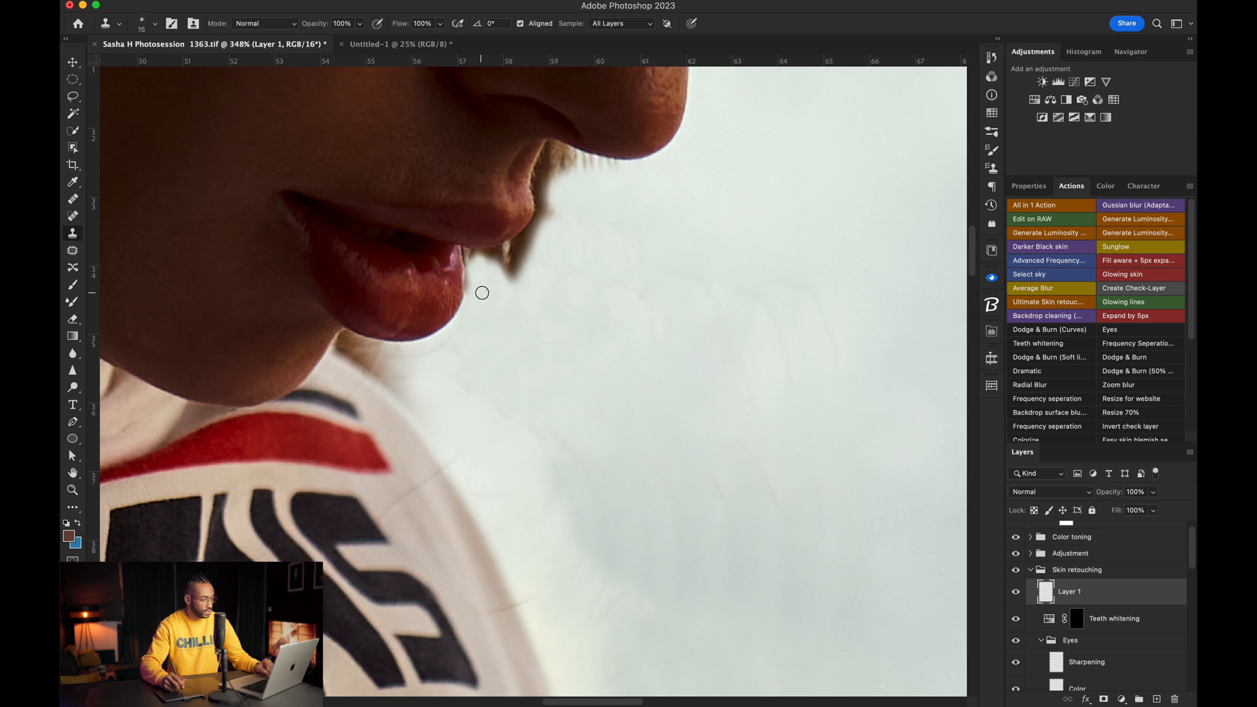
key(bracketleft)
mouse_move(529, 295)
mouse_down()
mouse_move(543, 294)
mouse_move(532, 258)
mouse_move(502, 275)
mouse_move(480, 257)
mouse_up()
alt+click(538, 283)
alt+click(525, 281)
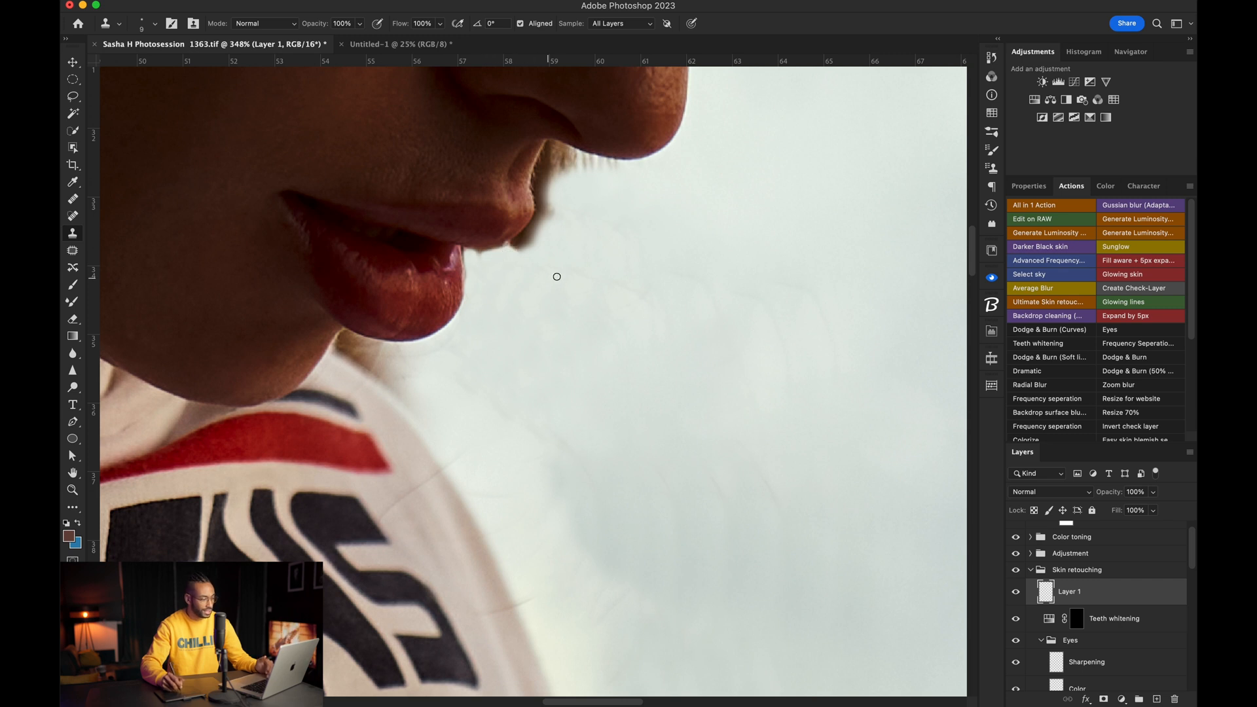
Step: Clone the window background over the hair left between the upper lip and the nose
alt+click(554, 253)
mouse_move(521, 253)
mouse_down()
mouse_move(552, 225)
mouse_move(541, 216)
mouse_move(536, 236)
mouse_move(488, 262)
mouse_up()
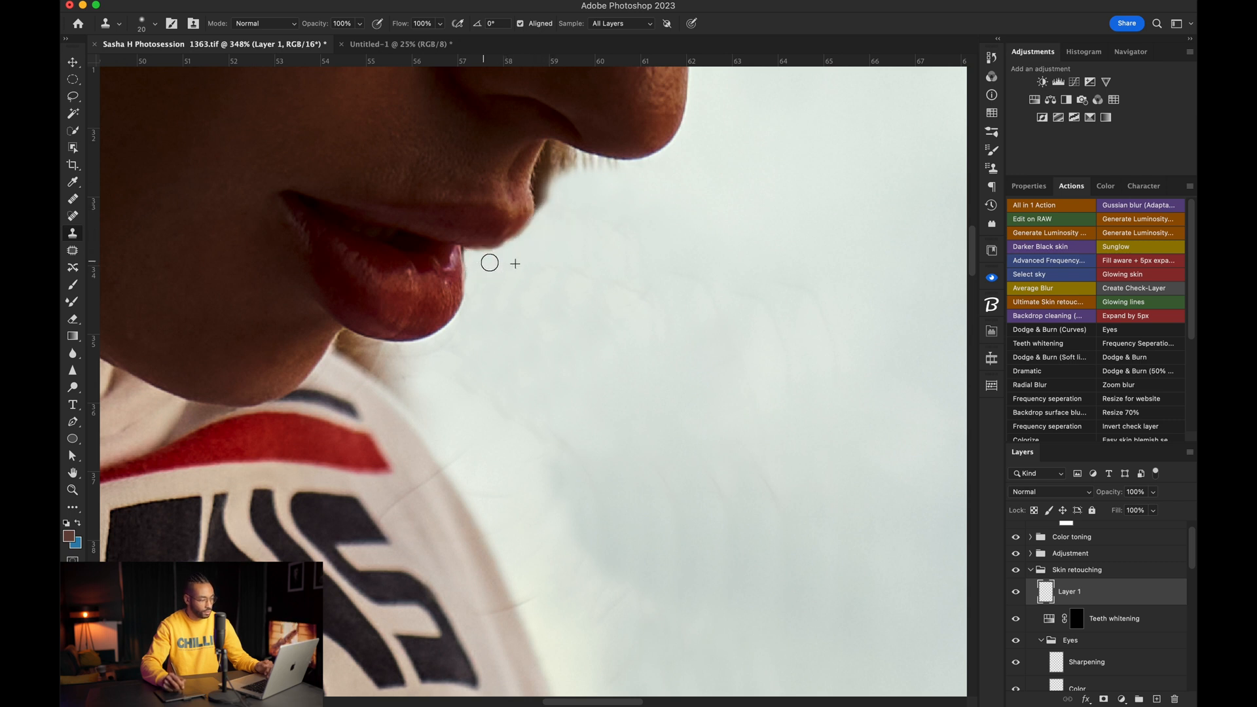
drag(562, 204, 558, 254)
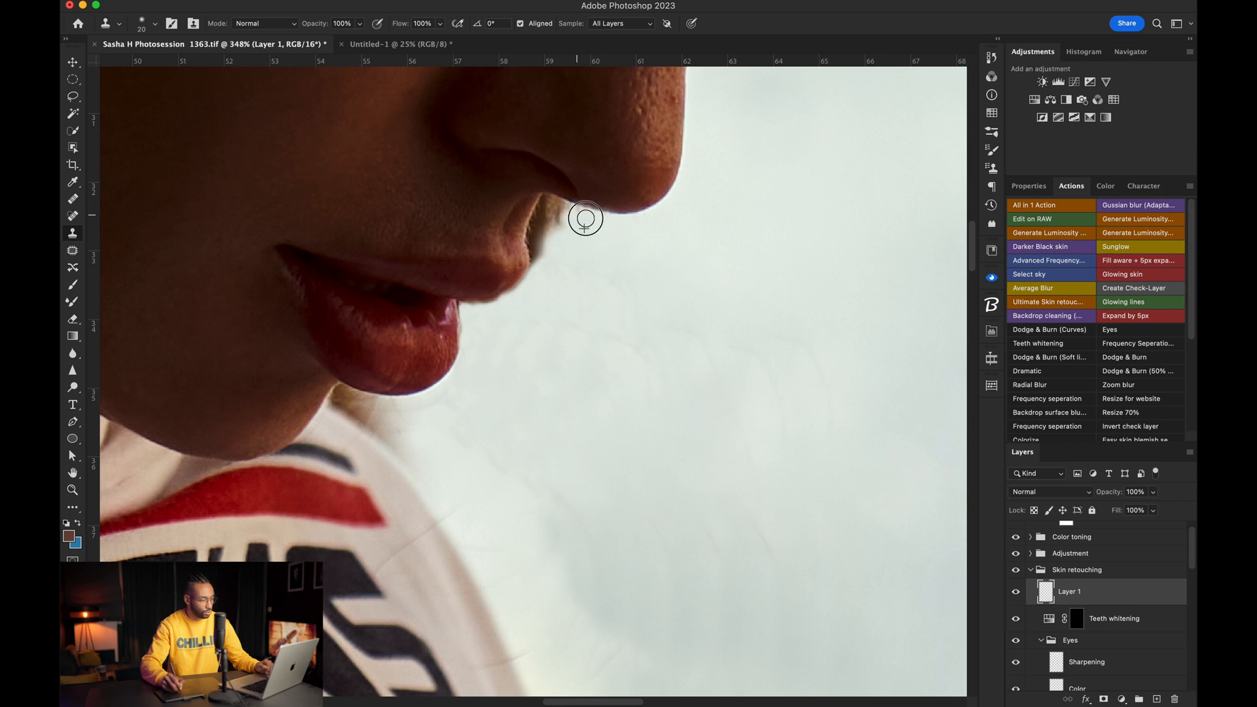
drag(555, 221, 564, 213)
drag(576, 250, 537, 243)
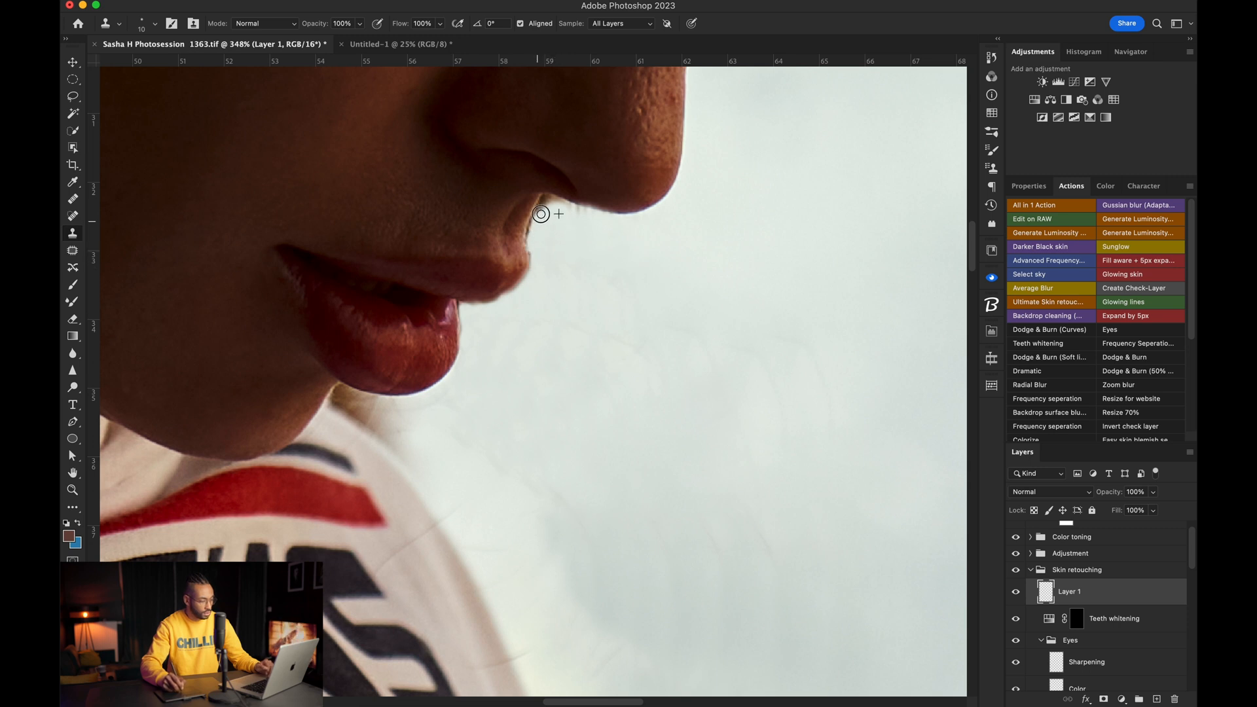
Step: Clean the remaining hair along the underside of the nose with a 10 px clone brush
mouse_move(540, 214)
mouse_down()
mouse_move(561, 205)
mouse_move(598, 222)
mouse_up()
alt+click(626, 228)
alt+click(552, 211)
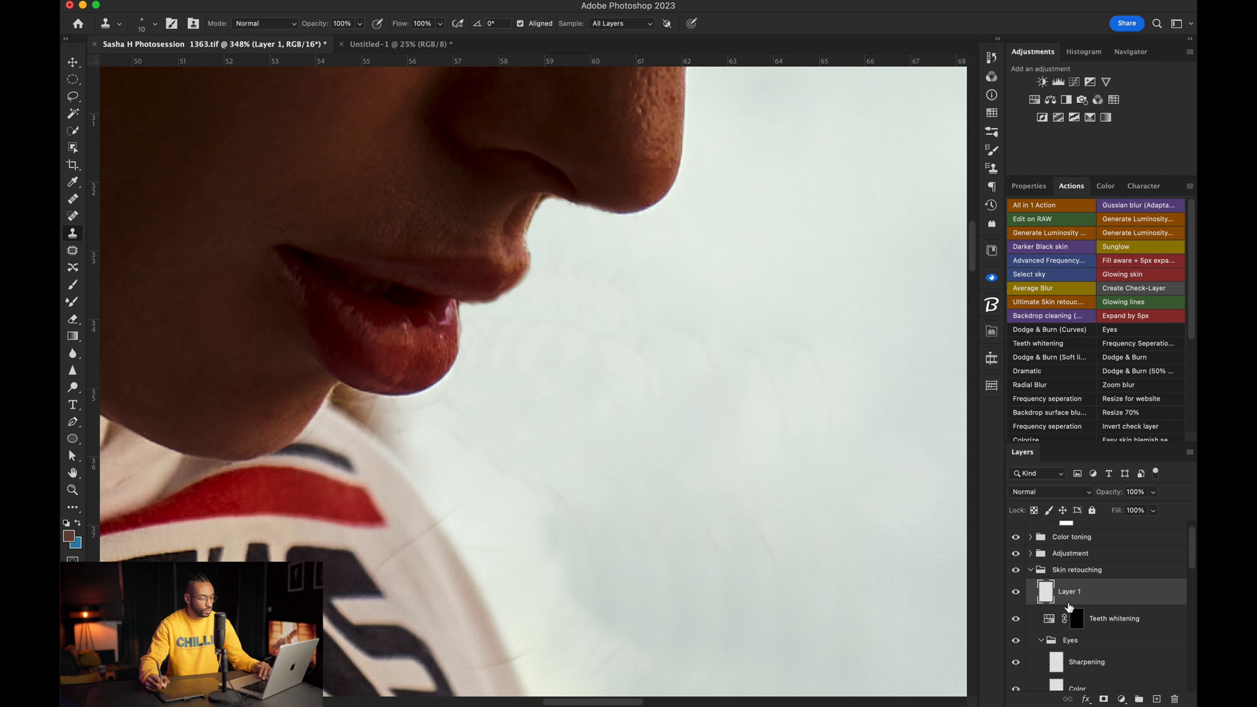
Step: Compare the area beside the mouth with Layer 1 hidden and shown
click(1016, 592)
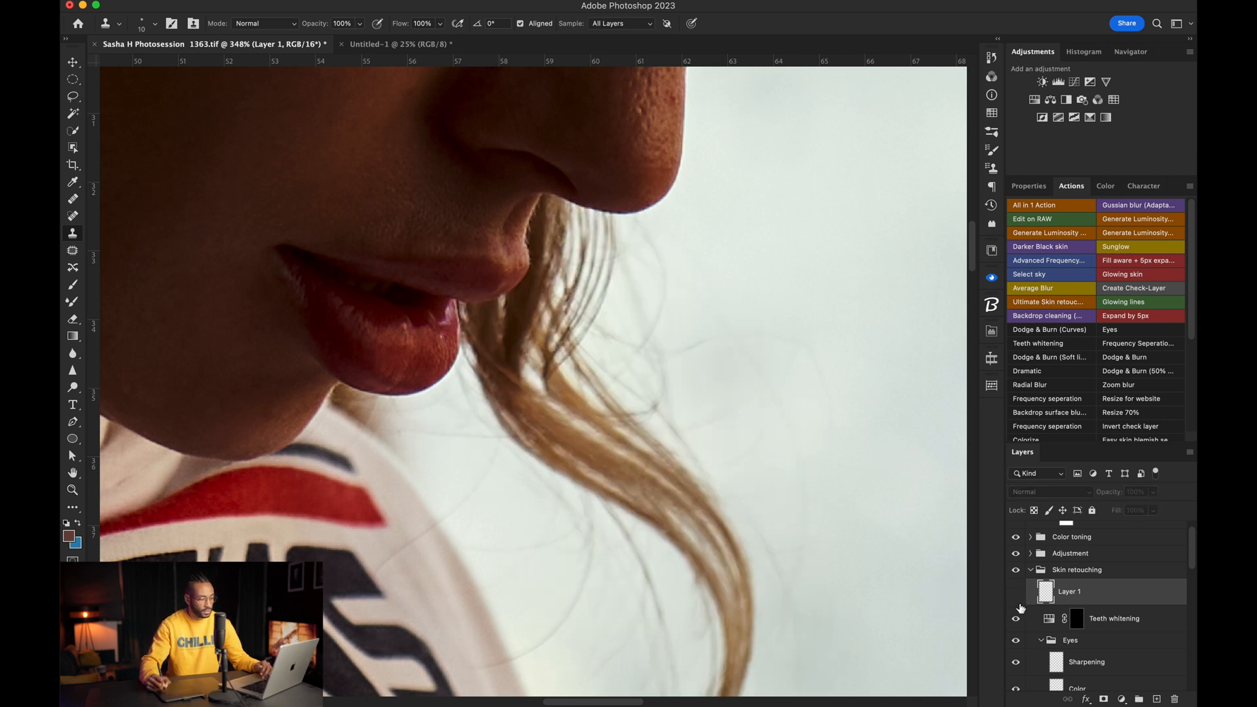
click(1016, 594)
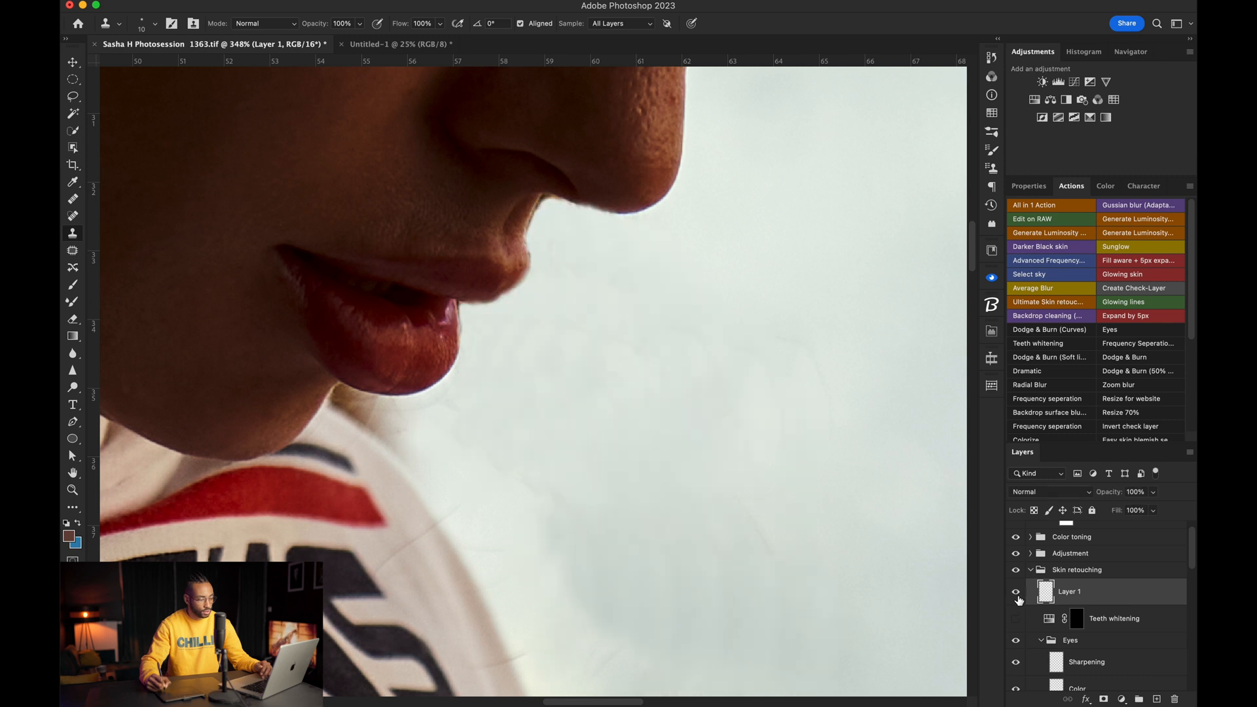
click(1017, 593)
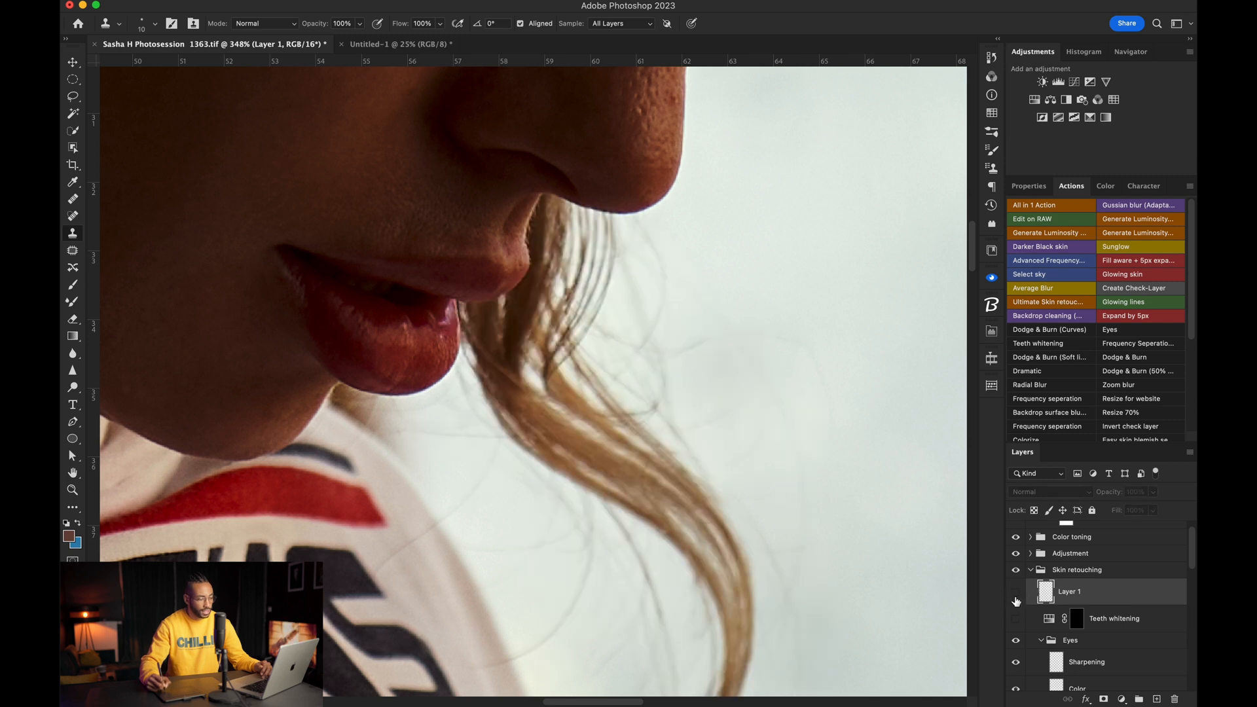
click(1015, 593)
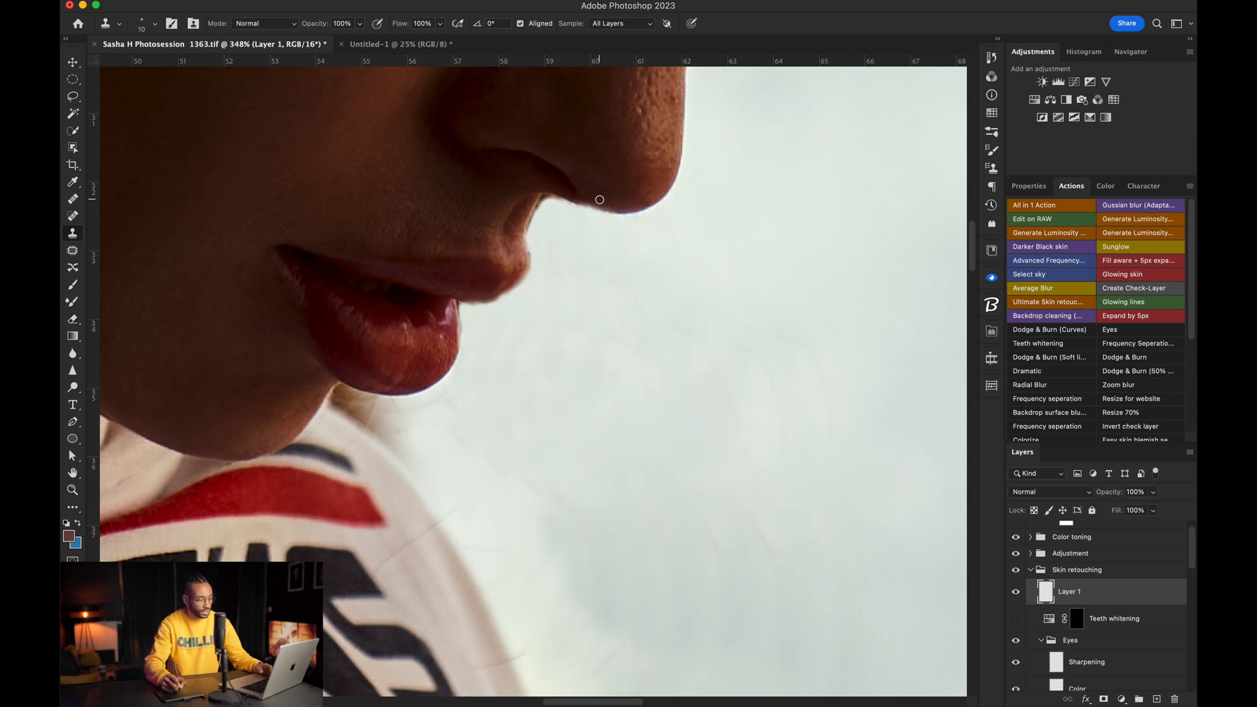
Step: Erase the cloned spill on Layer 1 along the lower edge of the nose with a small eraser
key(e)
drag(652, 178, 313, 172)
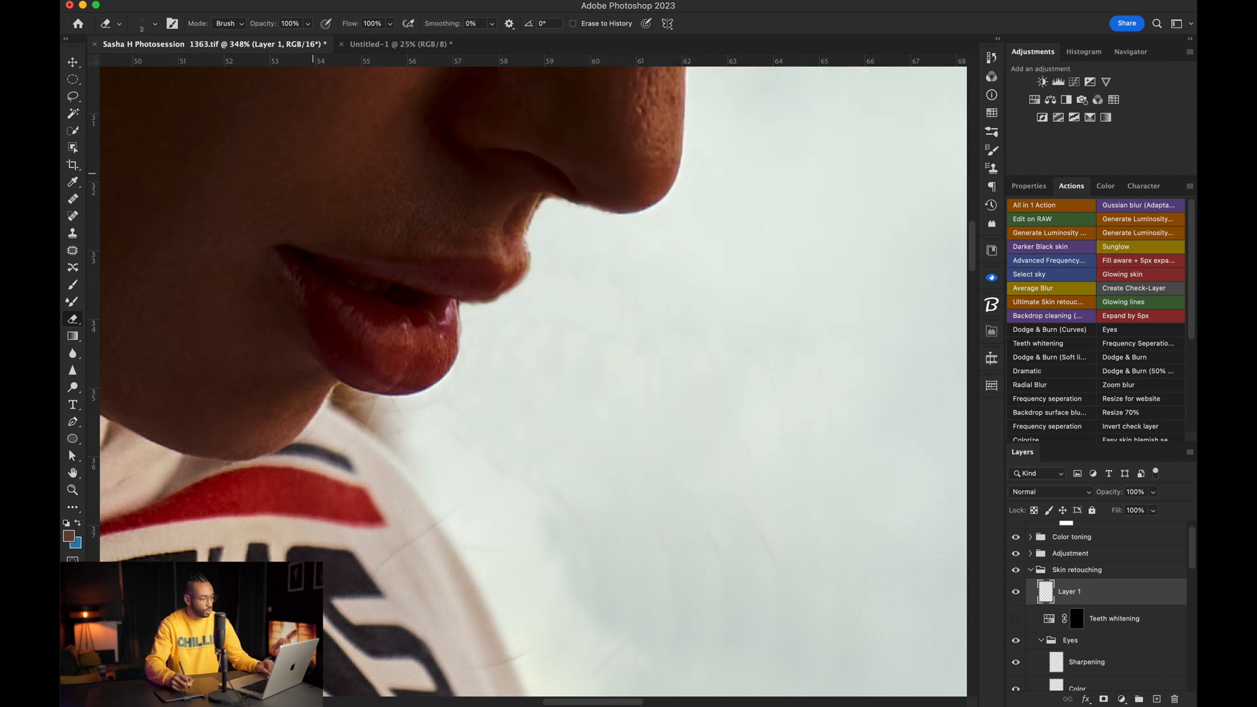
drag(573, 192, 595, 191)
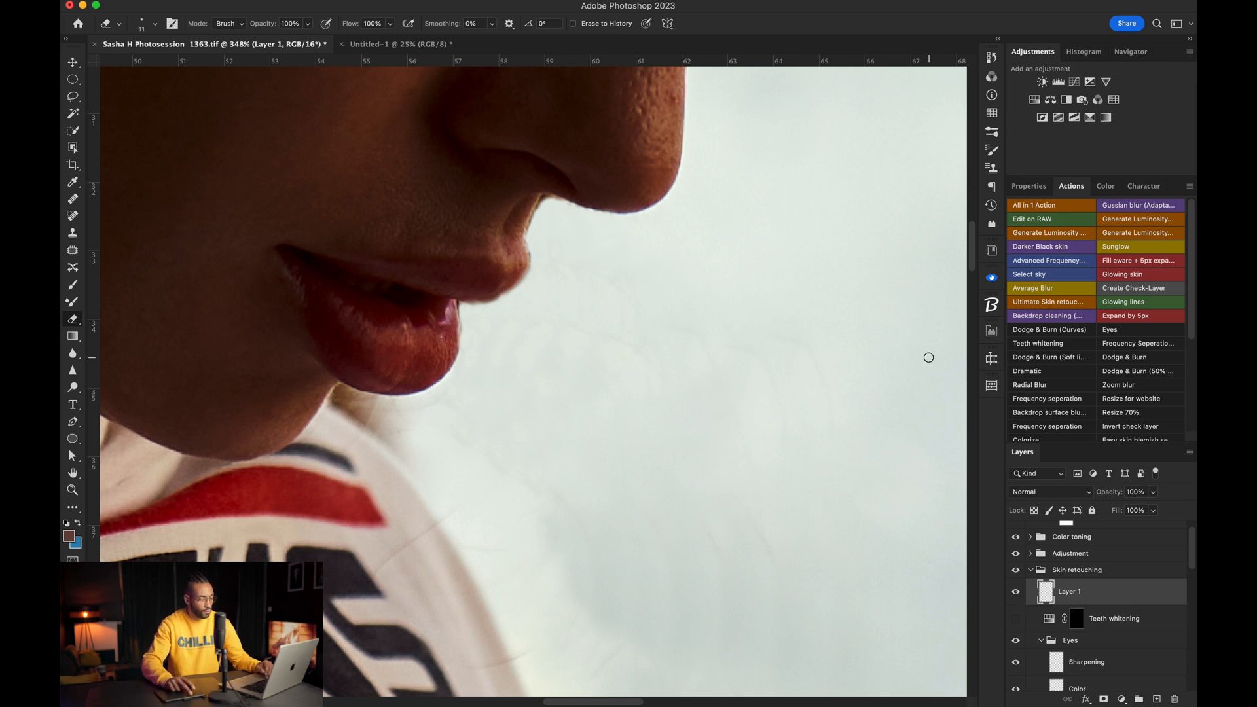
Step: Clone window background over the remaining hair at the corner under the nose and across the area beside the lips
key(b)
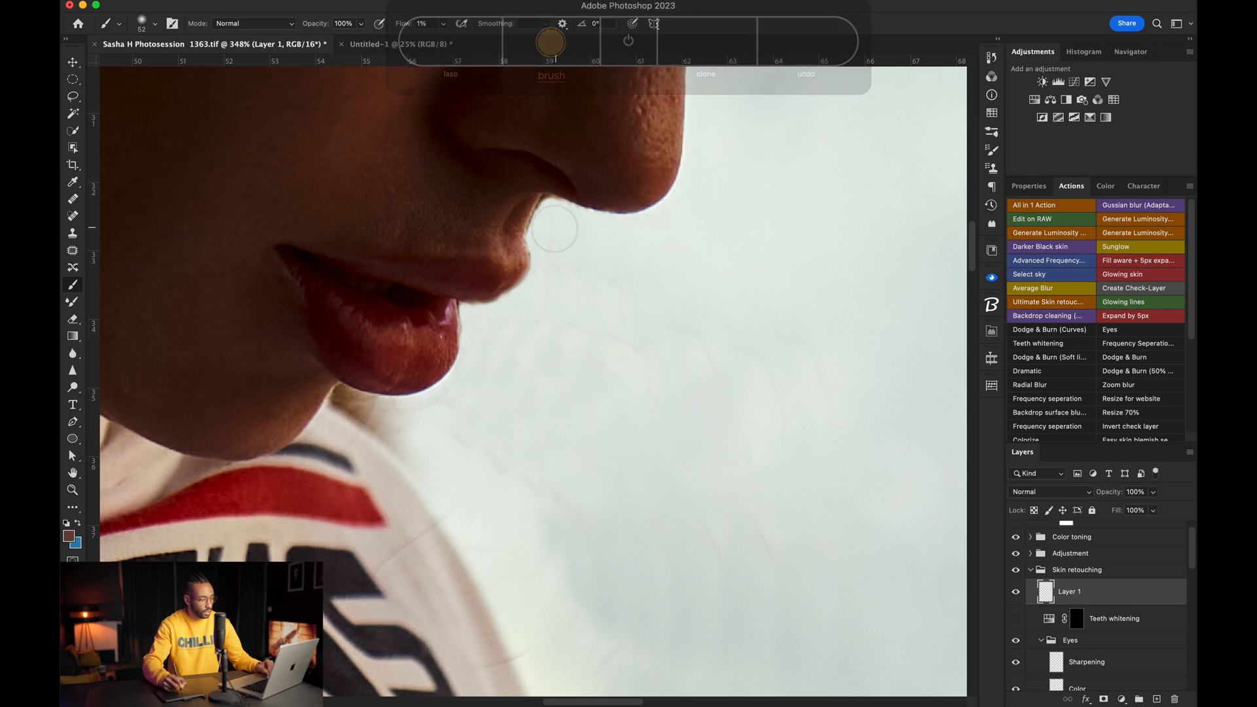
key(b)
key(s)
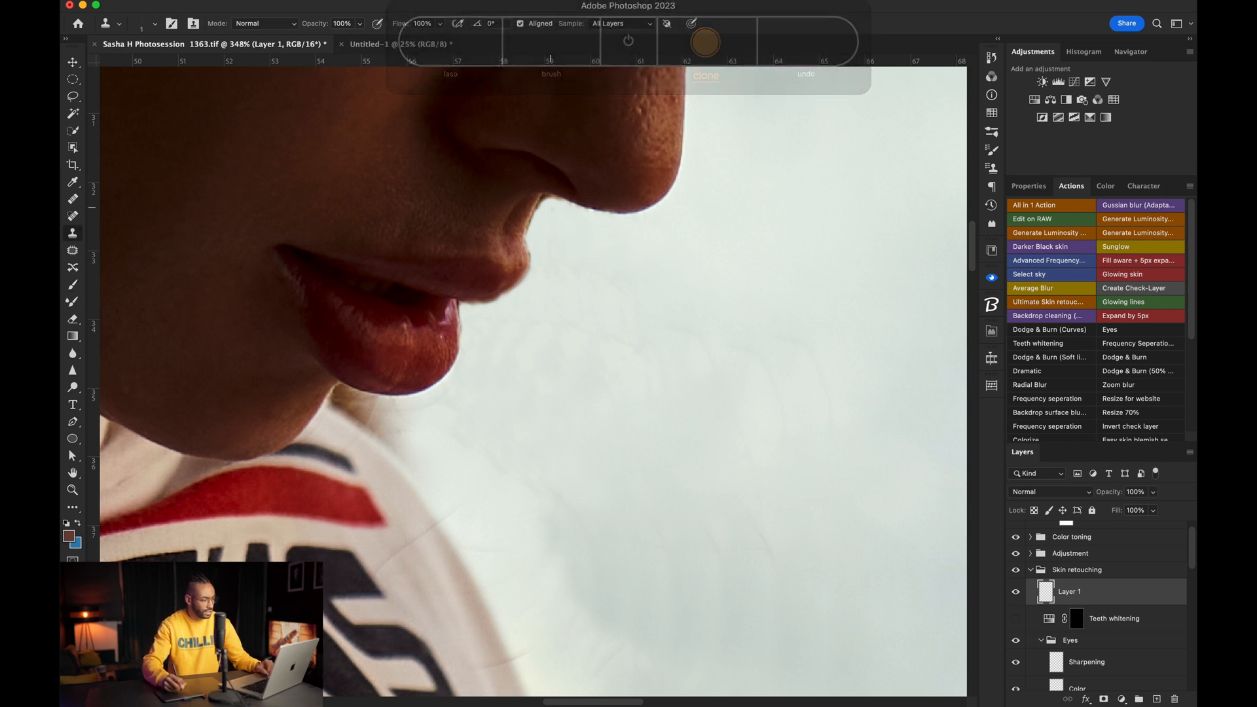
drag(555, 215, 559, 215)
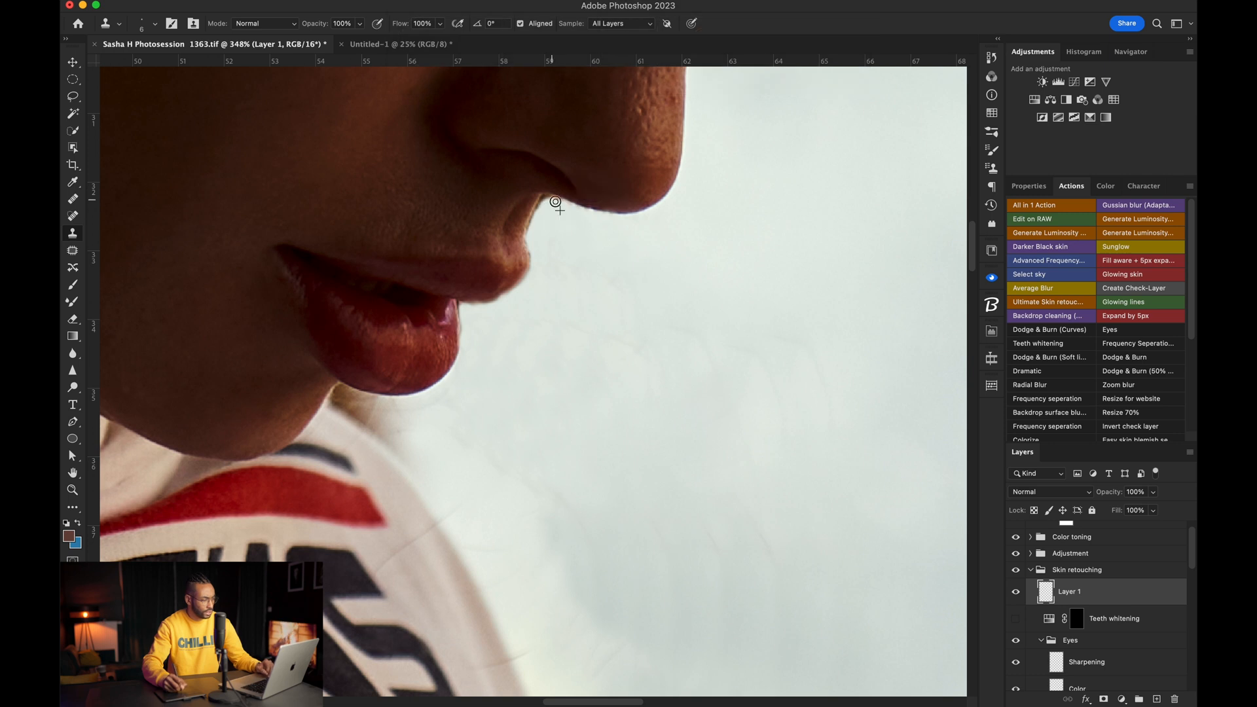
drag(600, 324, 486, 358)
drag(626, 341, 638, 341)
alt+click(608, 336)
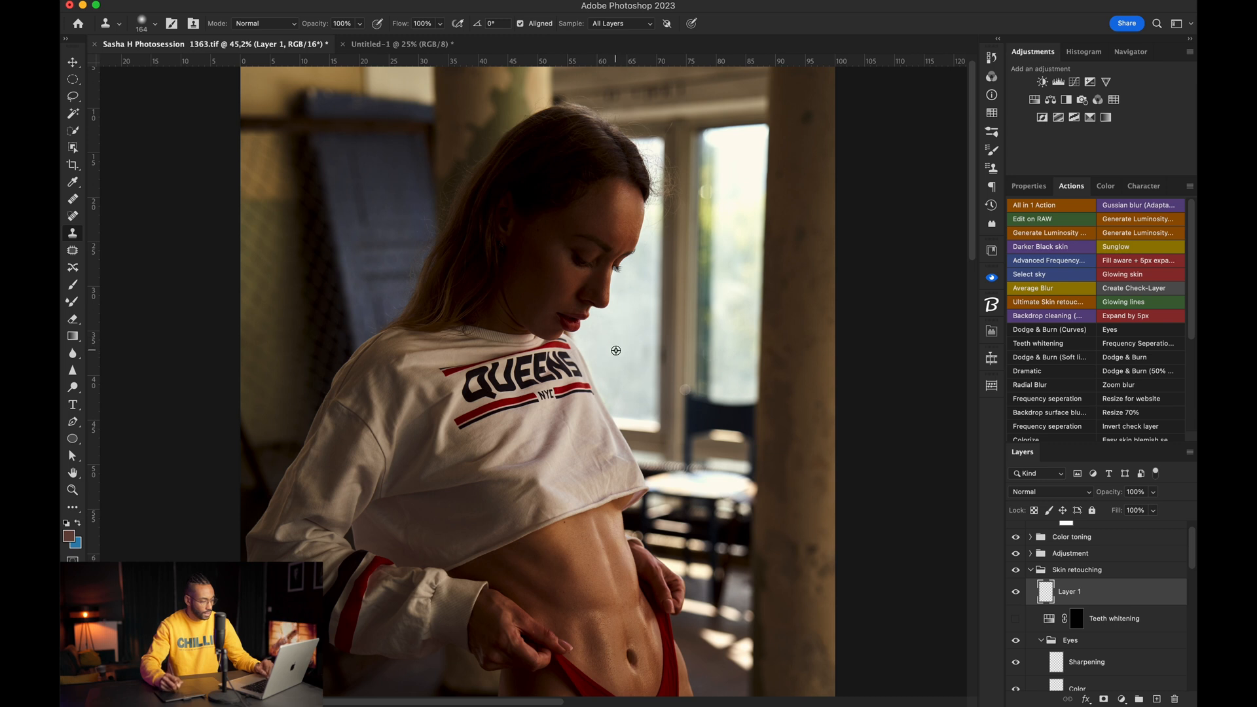
Step: Compare the whole image with Layer 1 hidden and shown
key(super+space)
drag(631, 409, 593, 417)
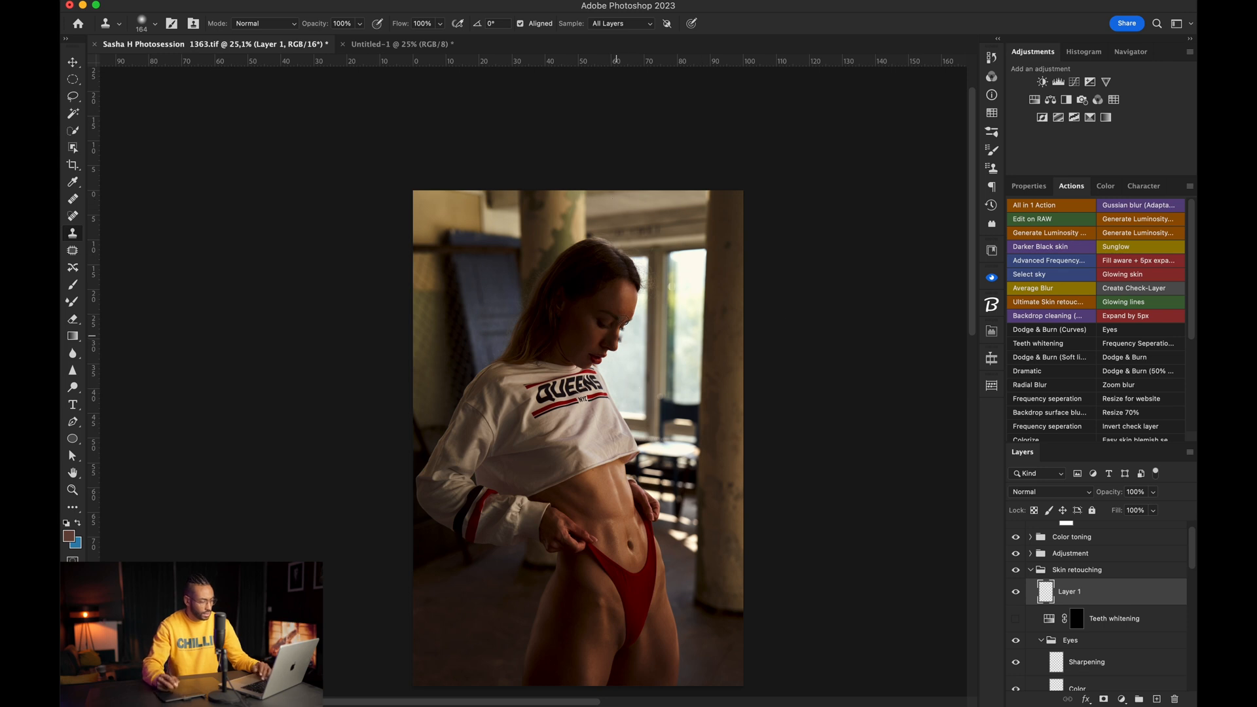
click(1016, 591)
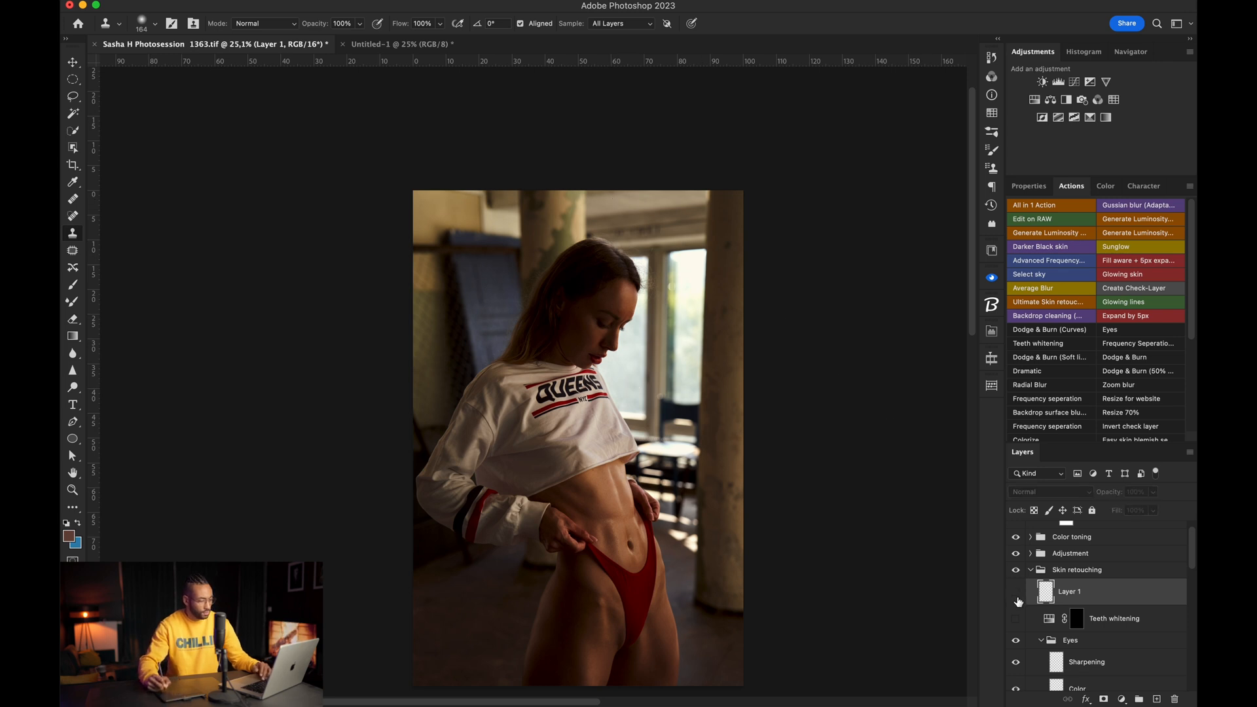
click(1019, 599)
click(1019, 598)
click(1019, 599)
click(1019, 601)
click(1019, 608)
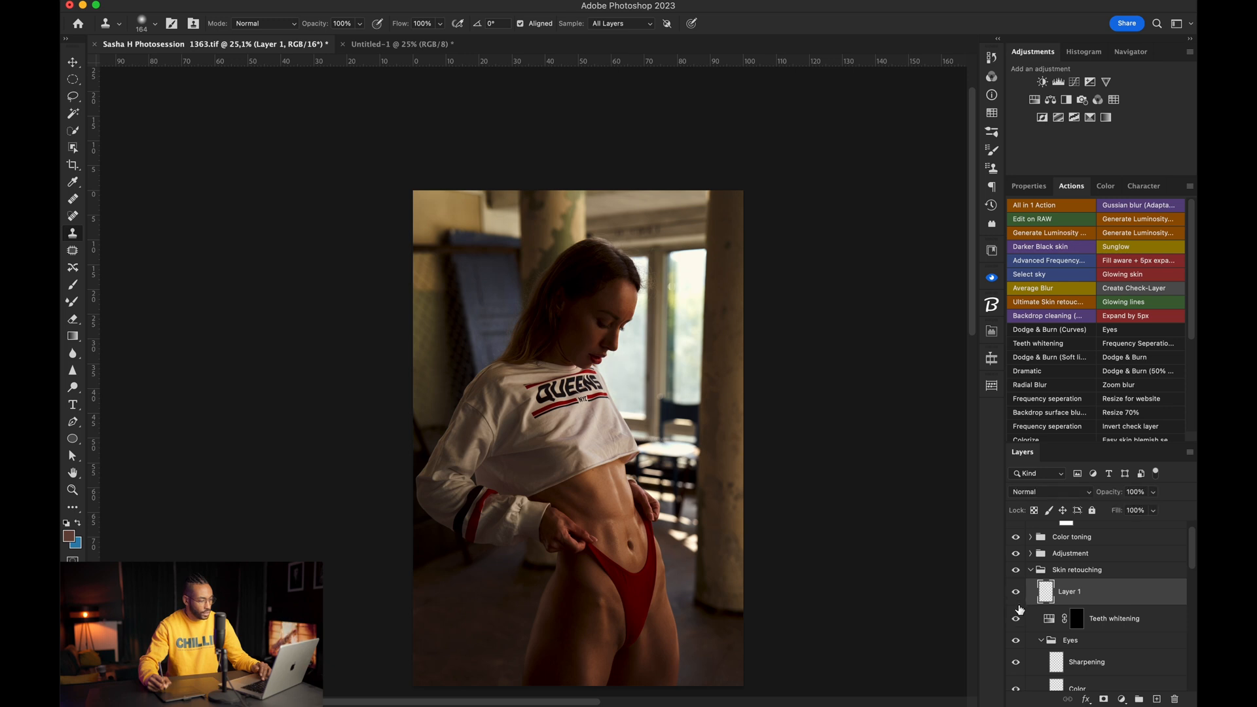
click(1018, 599)
click(1017, 600)
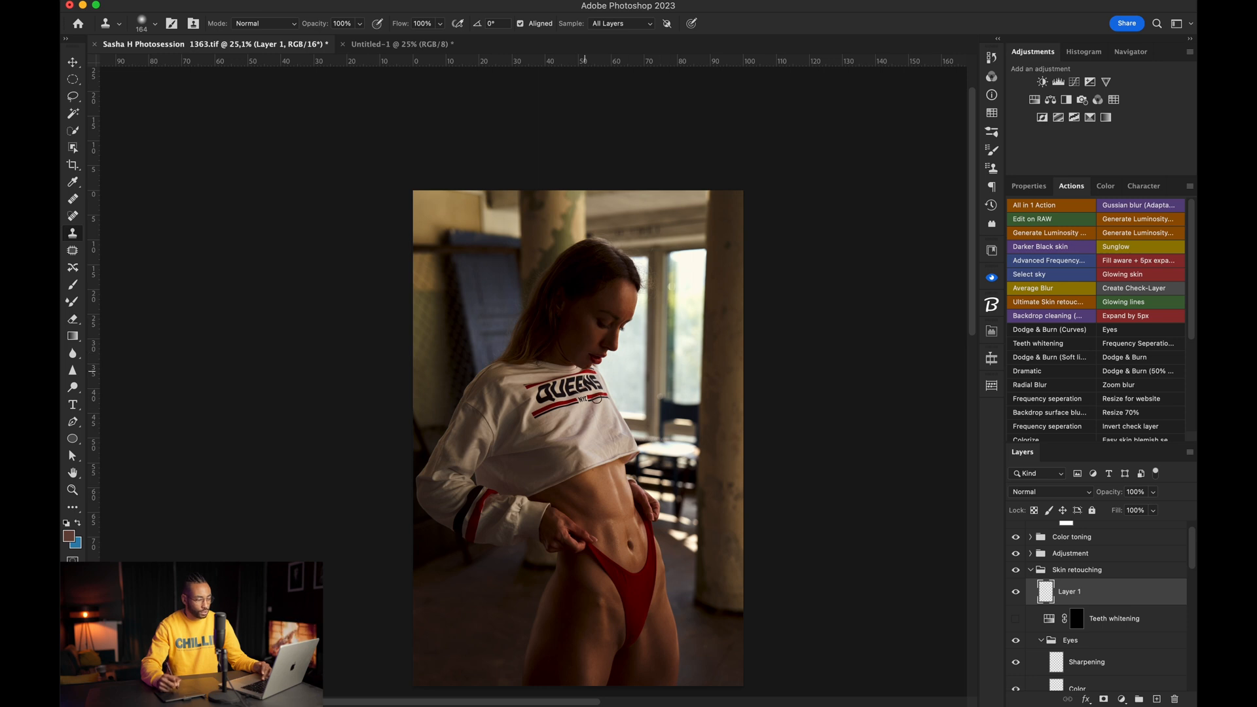
Step: Collapse the Skin retouching group and compare the full figure and the midriff with the group hidden and shown
drag(598, 415, 641, 406)
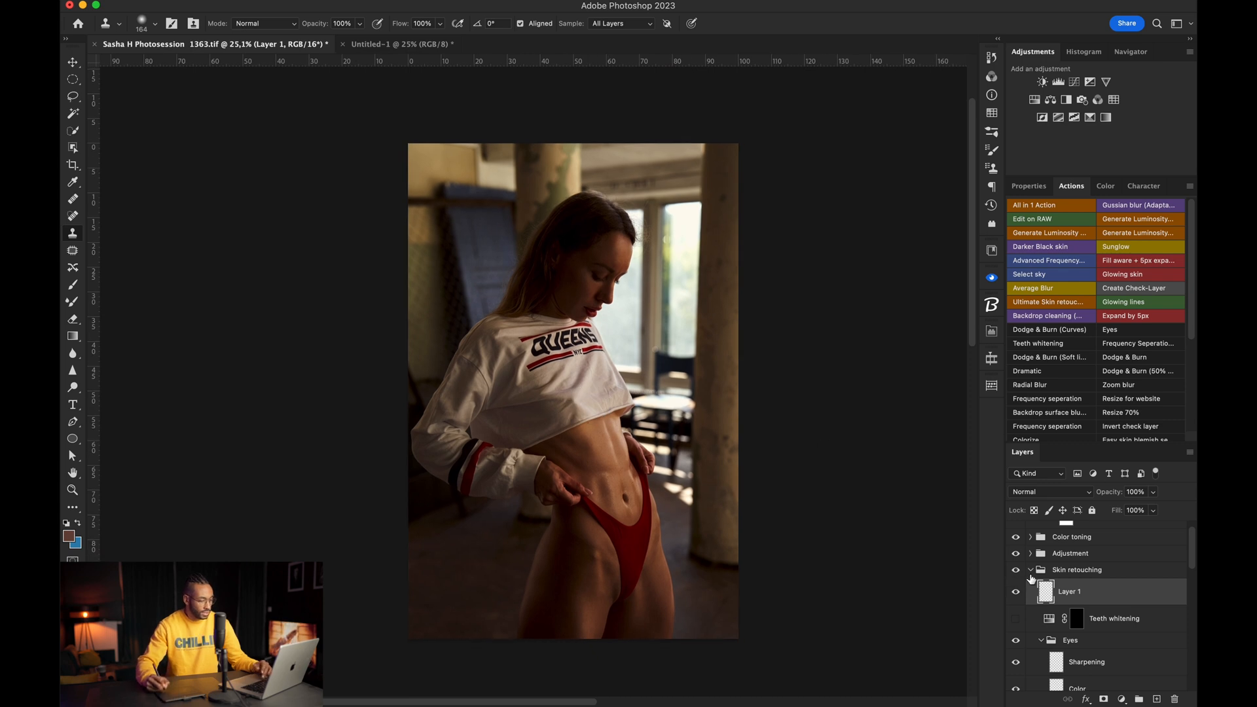
click(1030, 571)
click(1016, 589)
click(1016, 591)
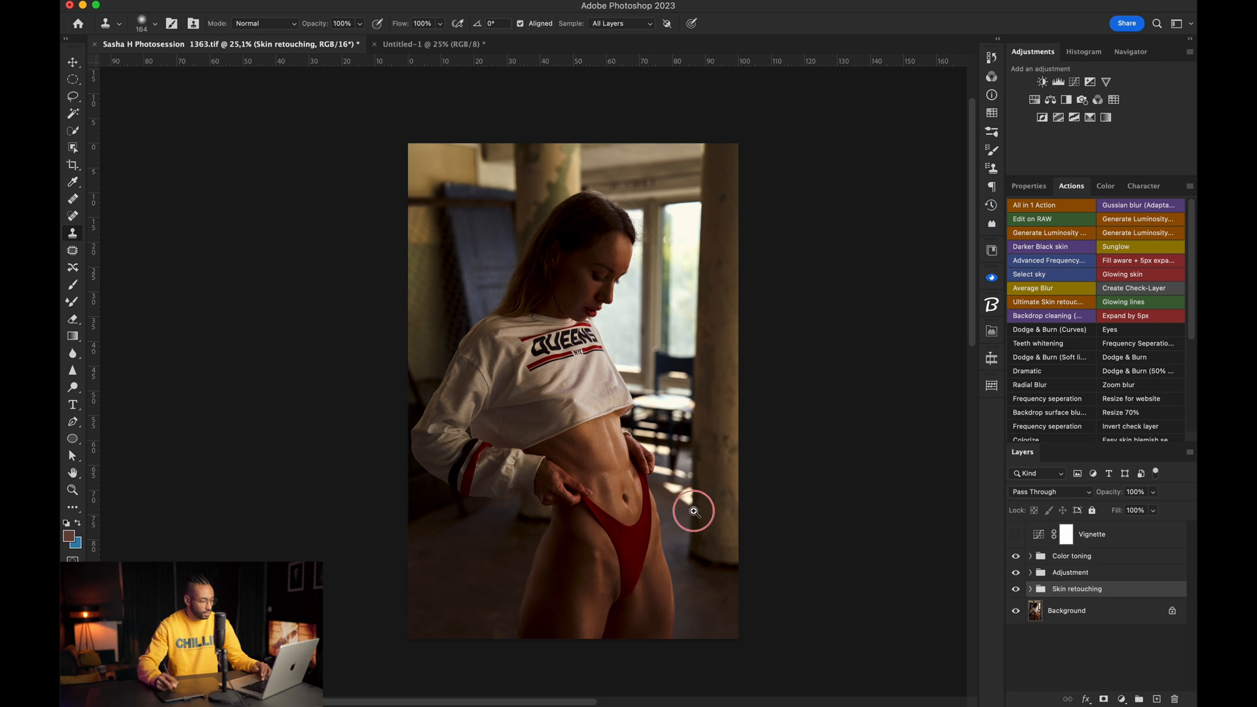
scroll(696, 508, up, 5)
click(1015, 588)
click(1016, 591)
click(1018, 594)
click(1019, 596)
click(1019, 595)
click(1019, 595)
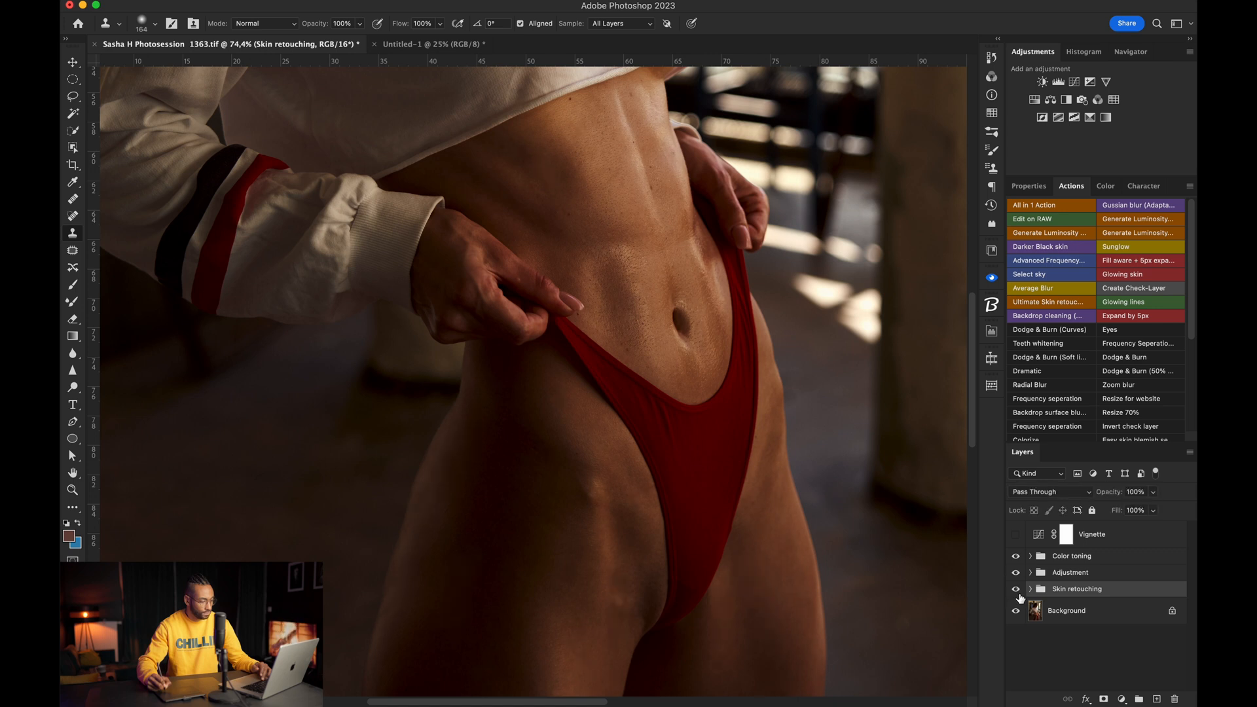
Step: Fine-tune the Curves 1 adjustment in the Adjustment group, raising the highlight point at input 233 to output 236
scroll(657, 416, down, 4)
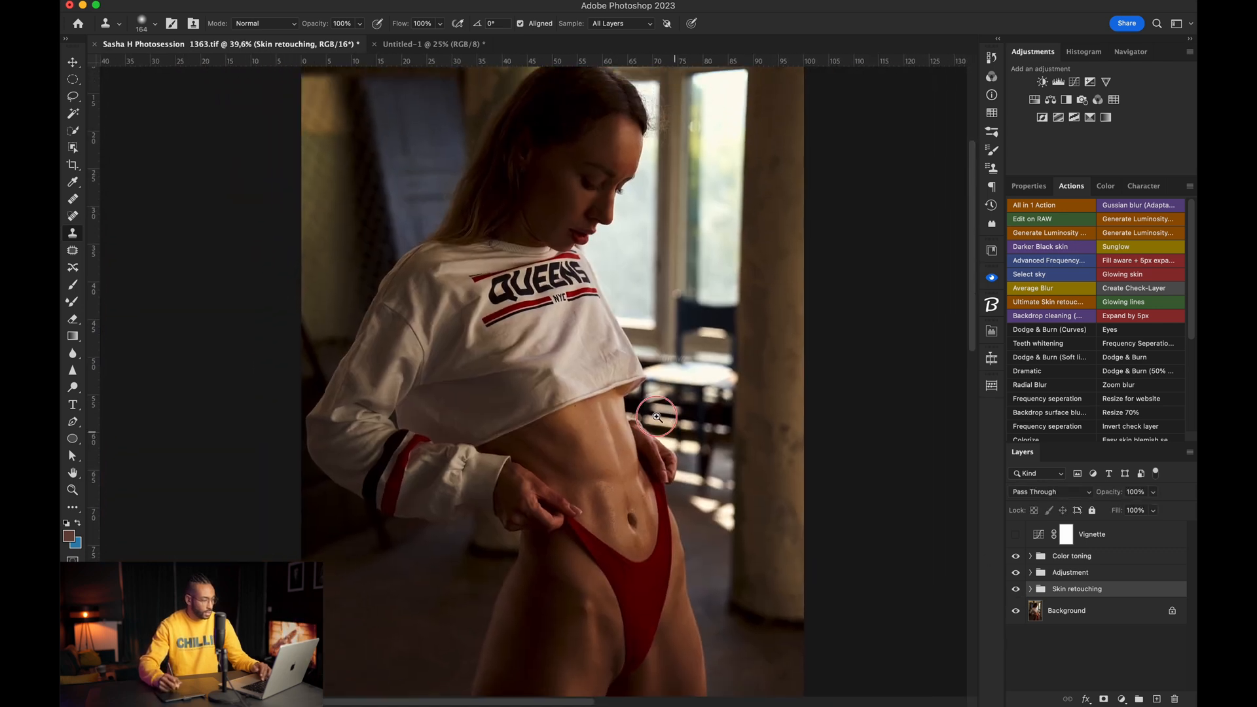
scroll(657, 416, down, 2)
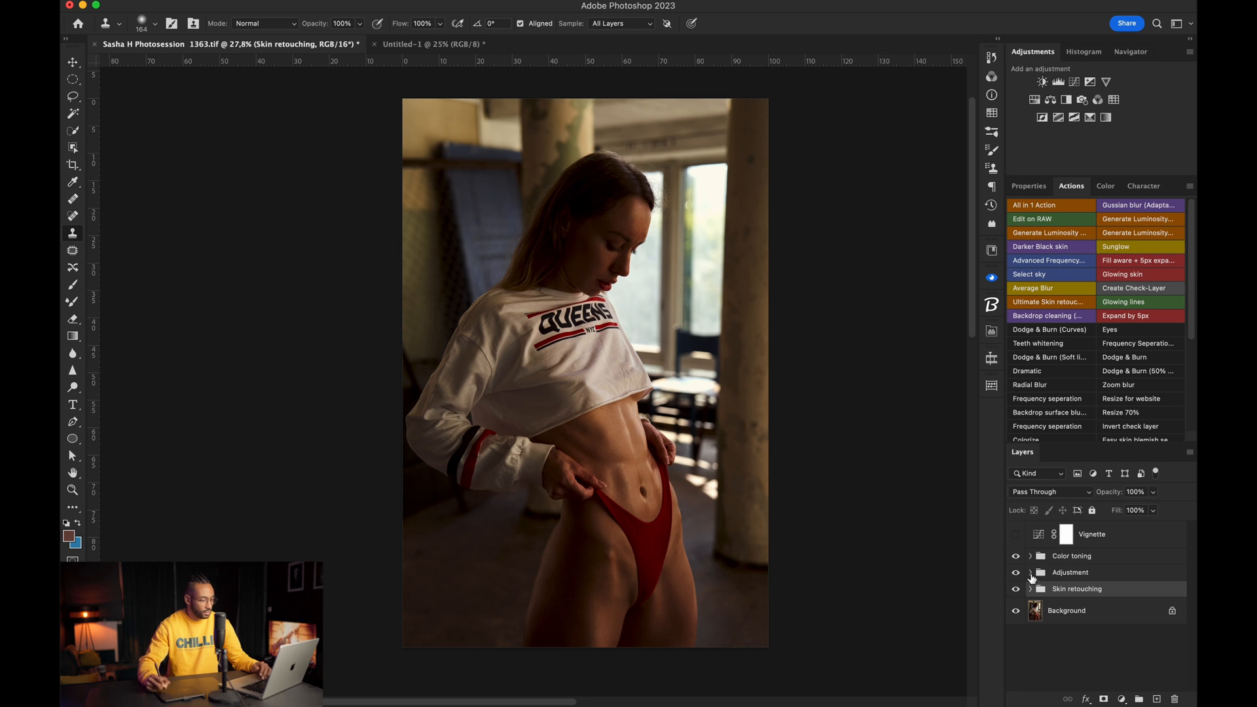
click(1031, 573)
scroll(579, 359, down, 1)
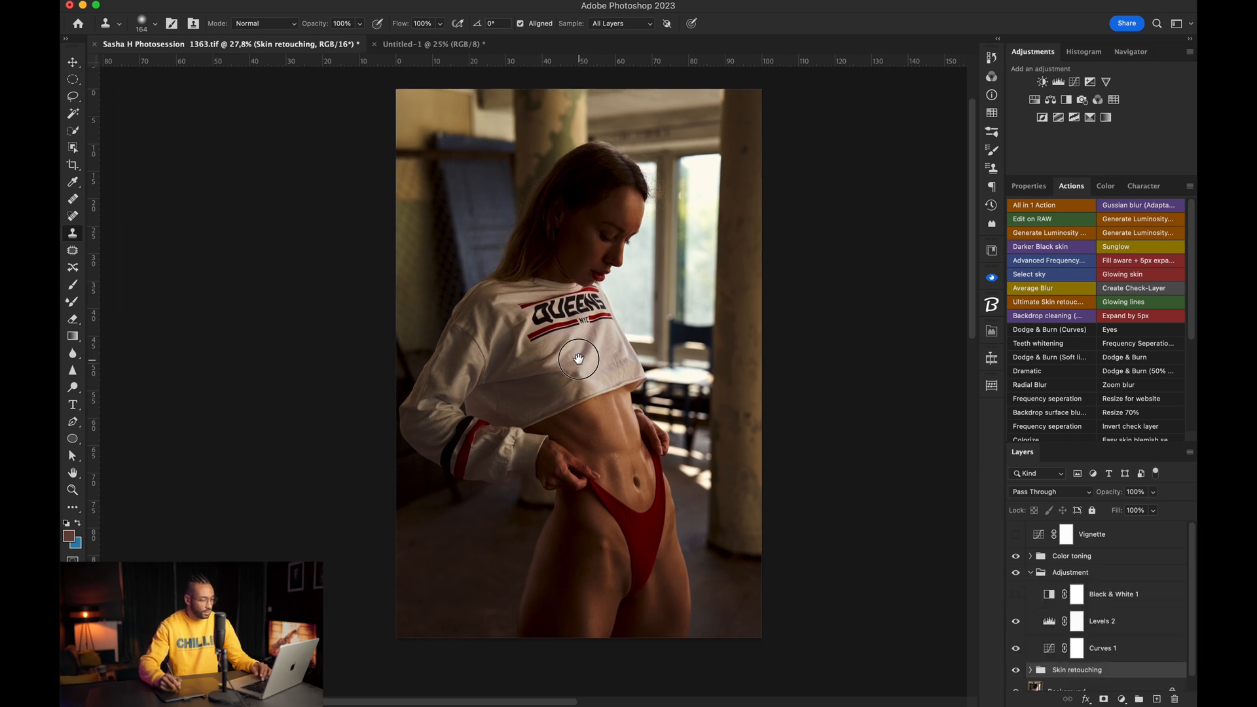
click(1048, 653)
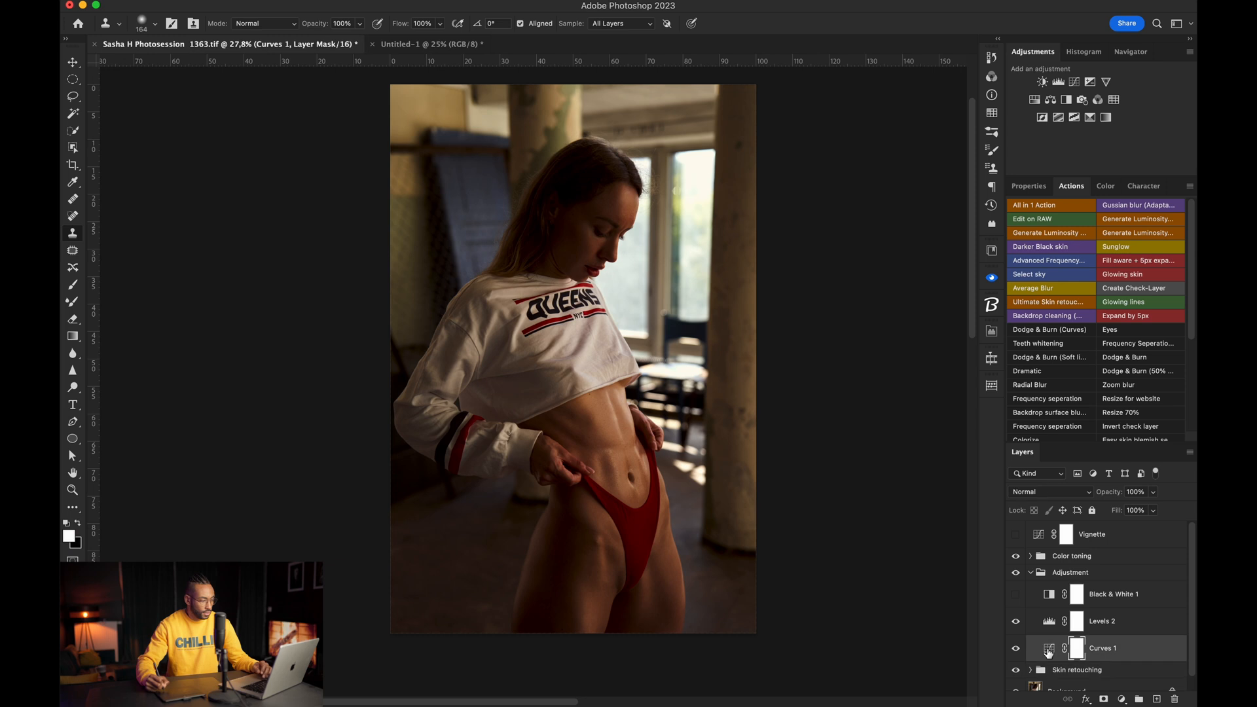
double_click(1049, 648)
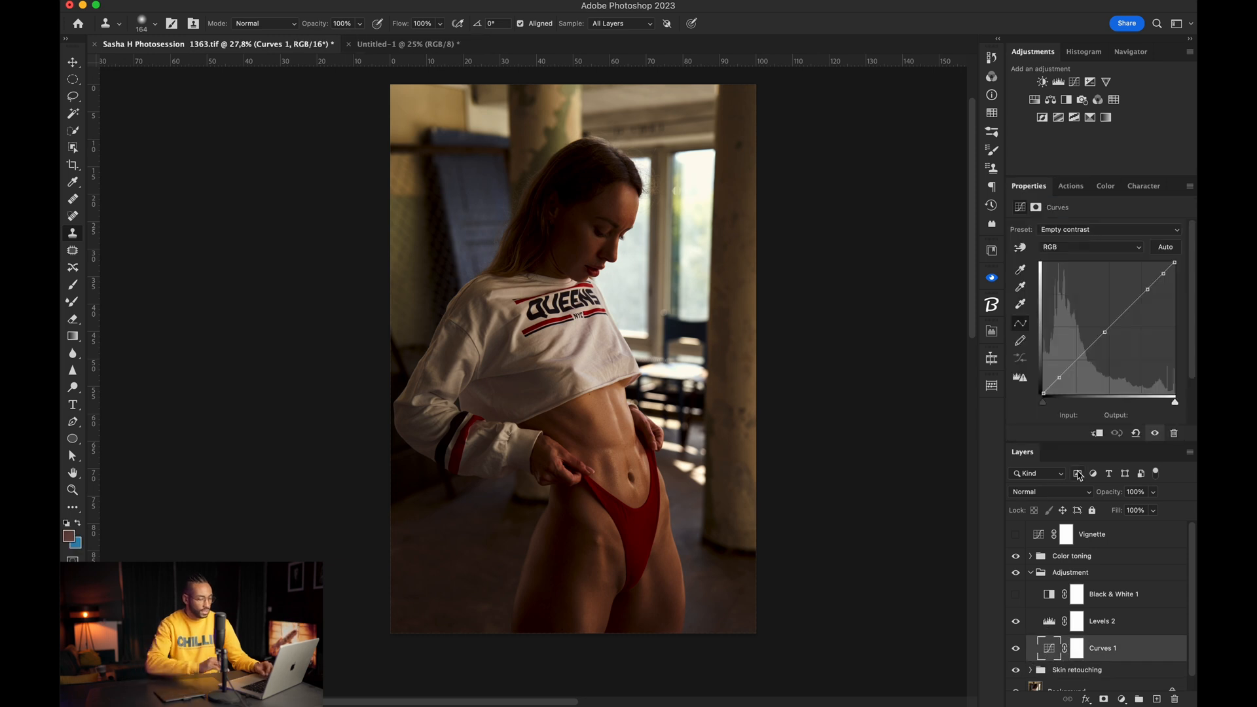
click(1059, 377)
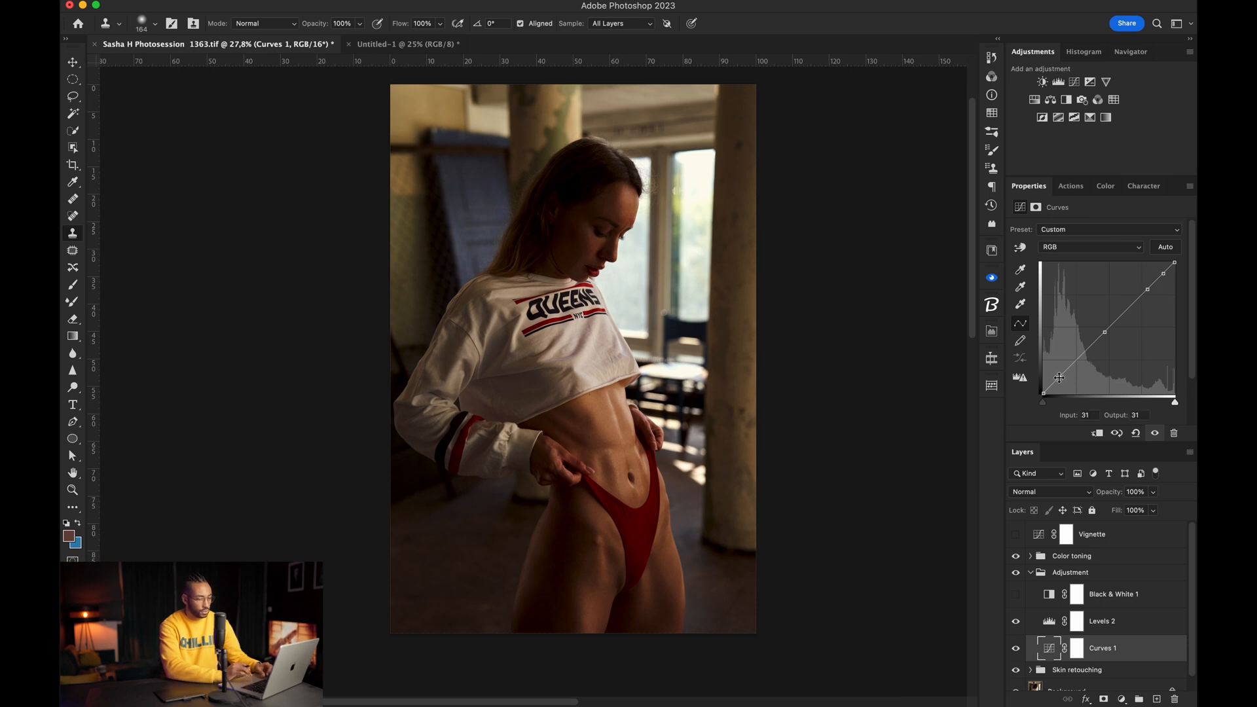
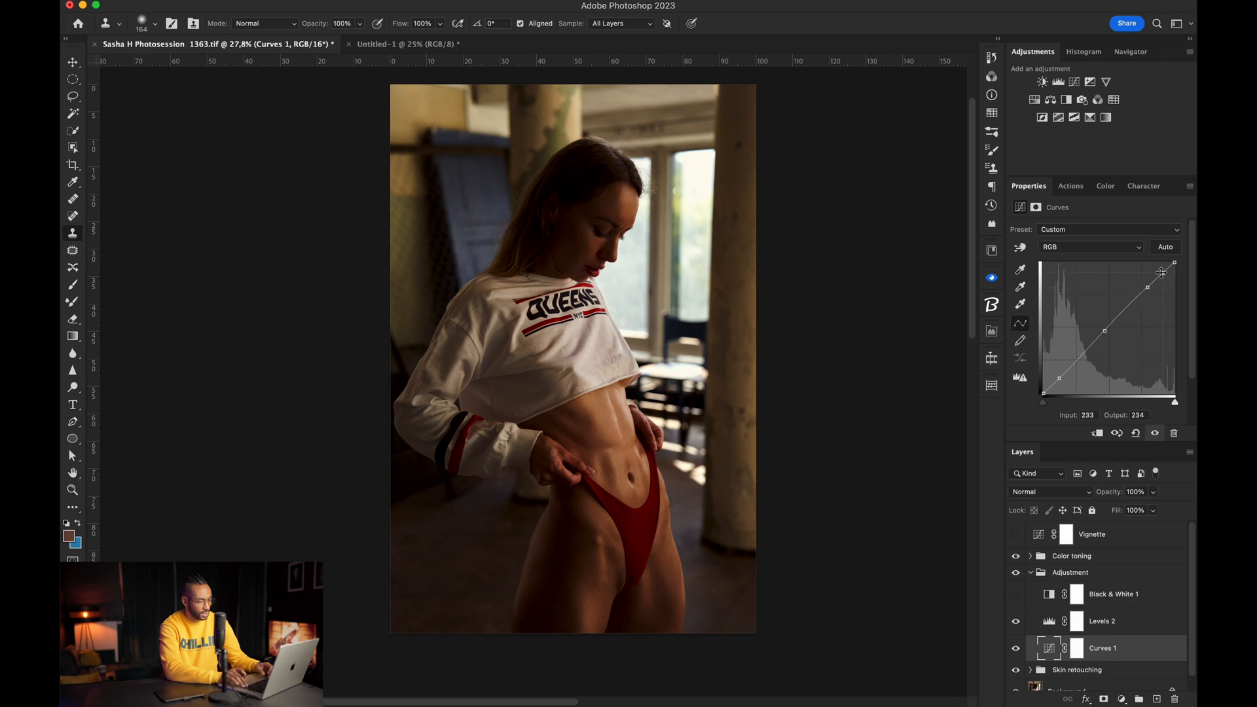
Step: Compare the image with the Curves 1 adjustment switched off and on
click(1154, 433)
click(1155, 433)
click(1155, 433)
click(1155, 433)
click(1154, 434)
click(1155, 433)
click(1155, 433)
click(1155, 434)
click(1154, 433)
click(1155, 433)
click(1154, 434)
click(1155, 433)
click(1155, 433)
click(1155, 434)
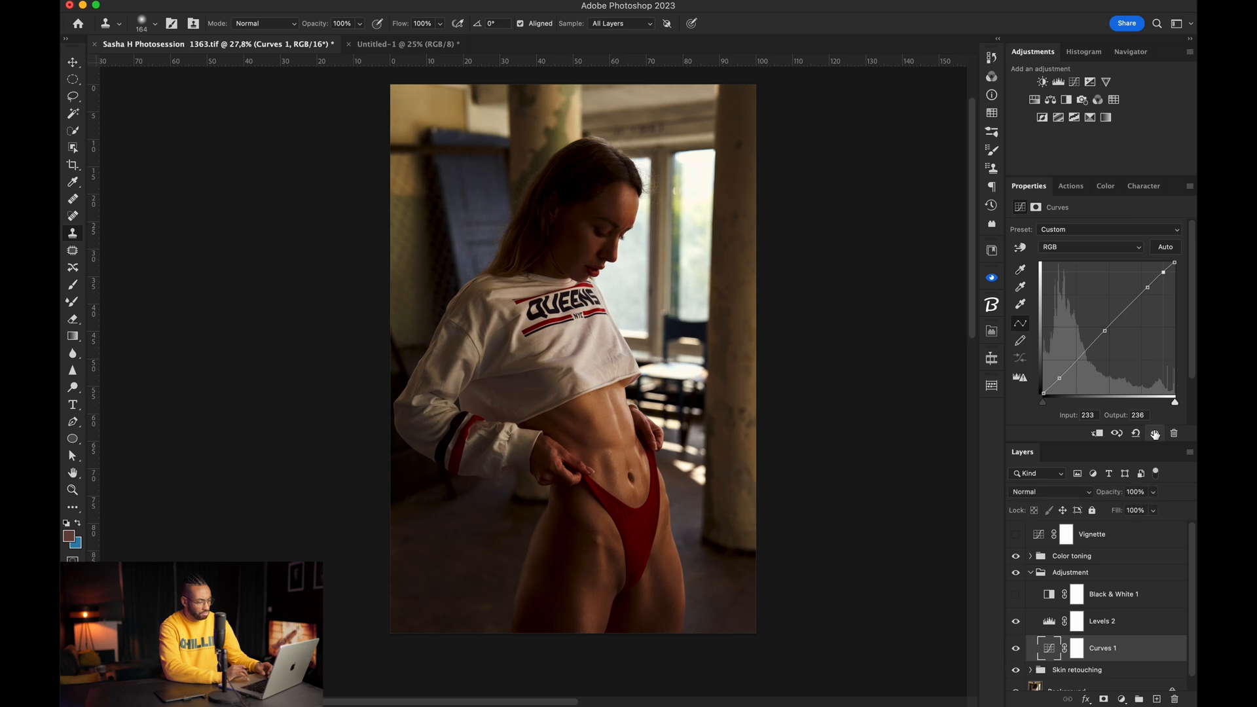
click(1154, 433)
click(1155, 433)
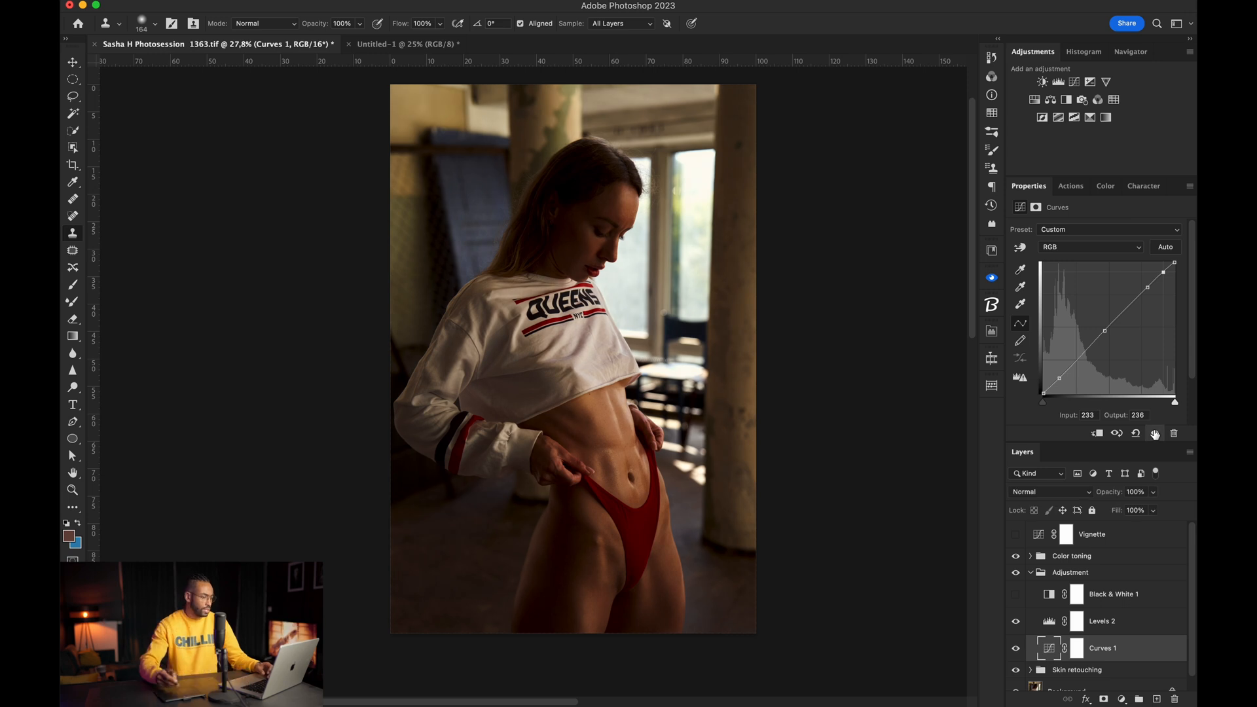
Step: Lower the Curves 1 layer's opacity to 51% and compare the image with the layer hidden and shown
drag(1110, 495, 1090, 500)
click(1018, 646)
click(1017, 646)
click(1016, 647)
click(1015, 646)
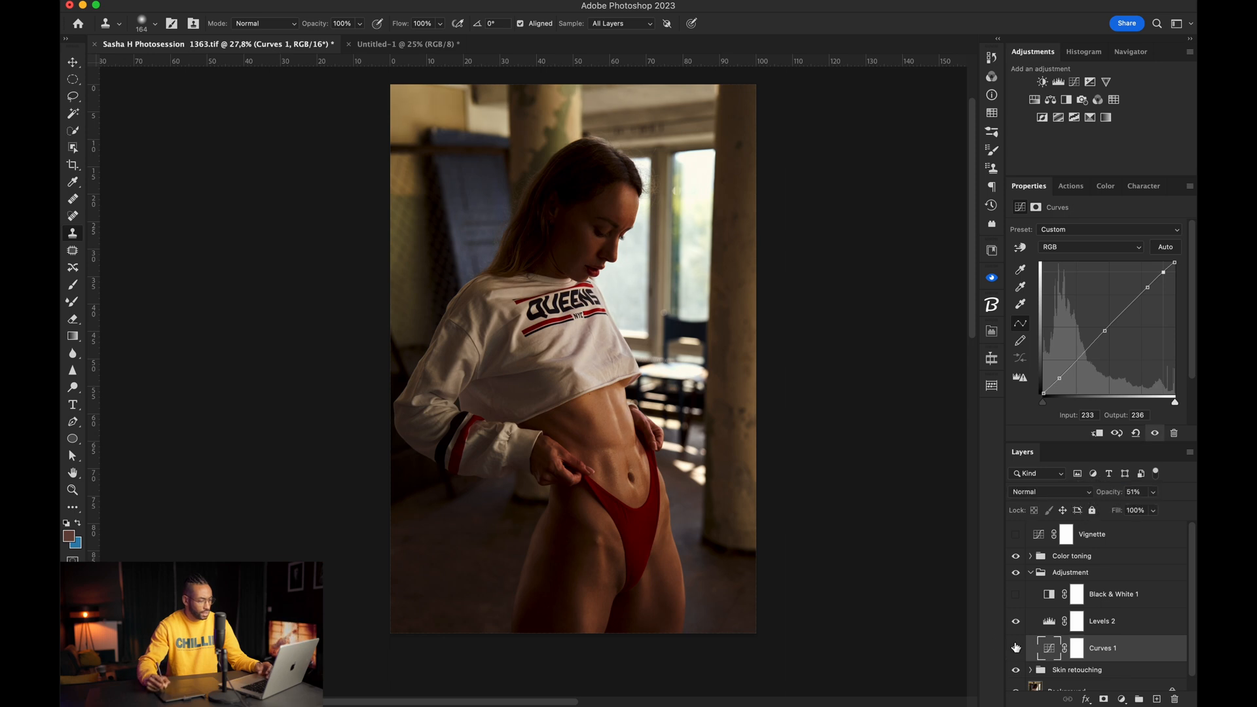
Step: Show Black & White 1 in Normal mode and set reds 30, yellows 62, greens 169, cyans 70, blues 181 and magentas 155
click(1049, 597)
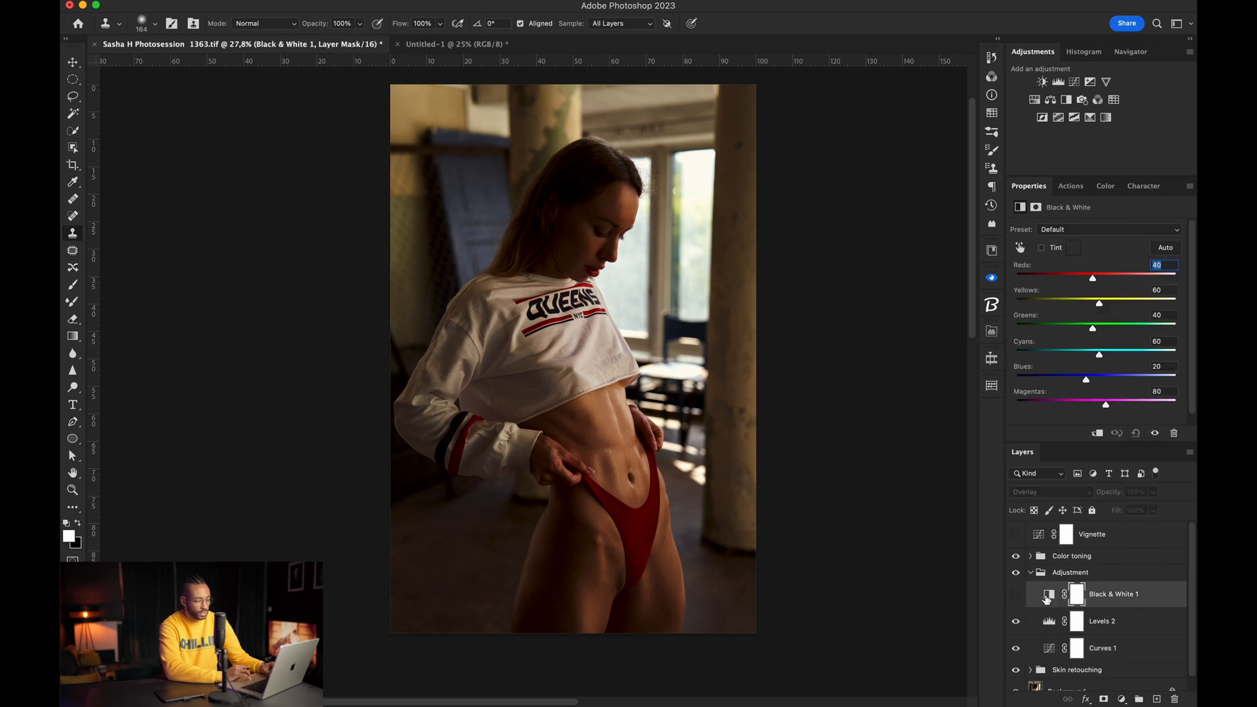
click(1015, 596)
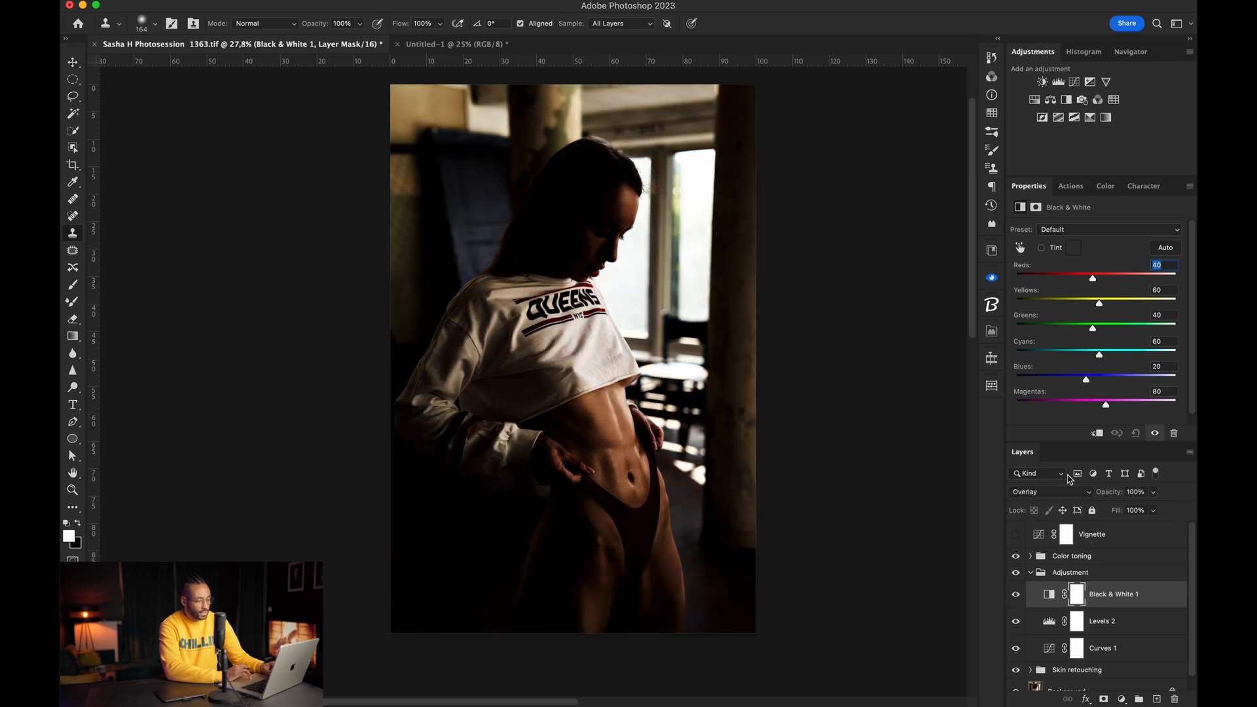
click(1045, 496)
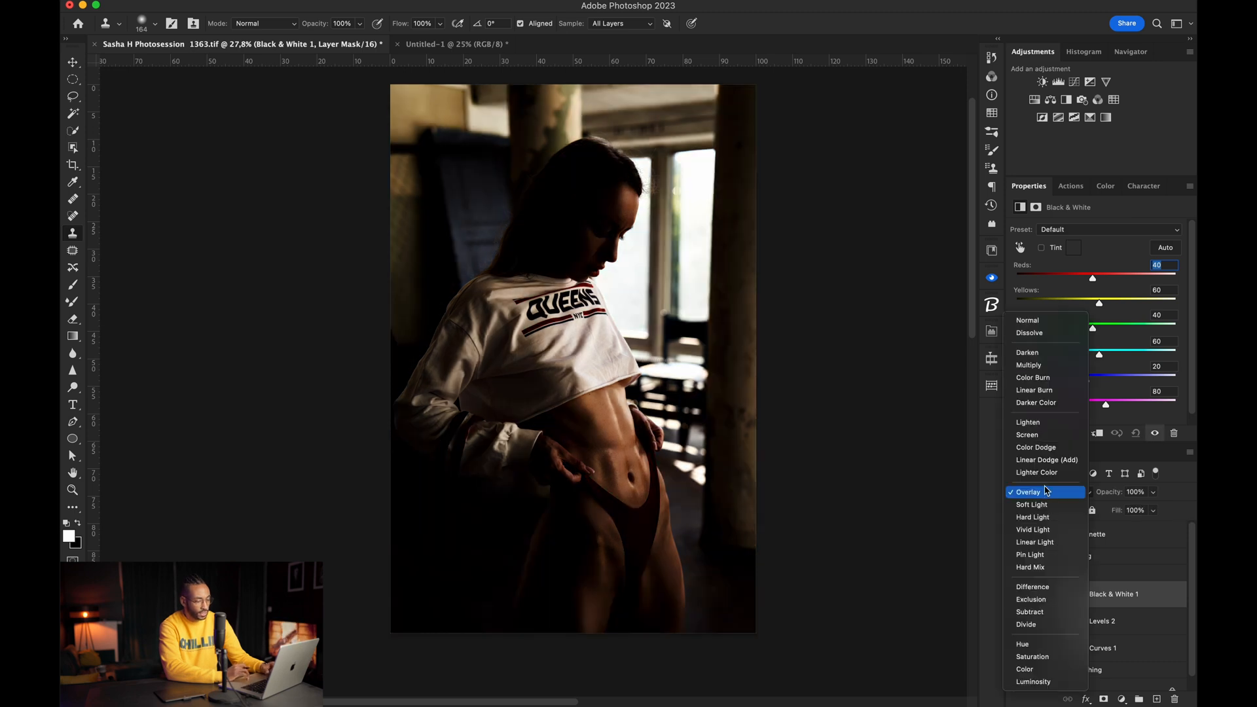
click(1060, 322)
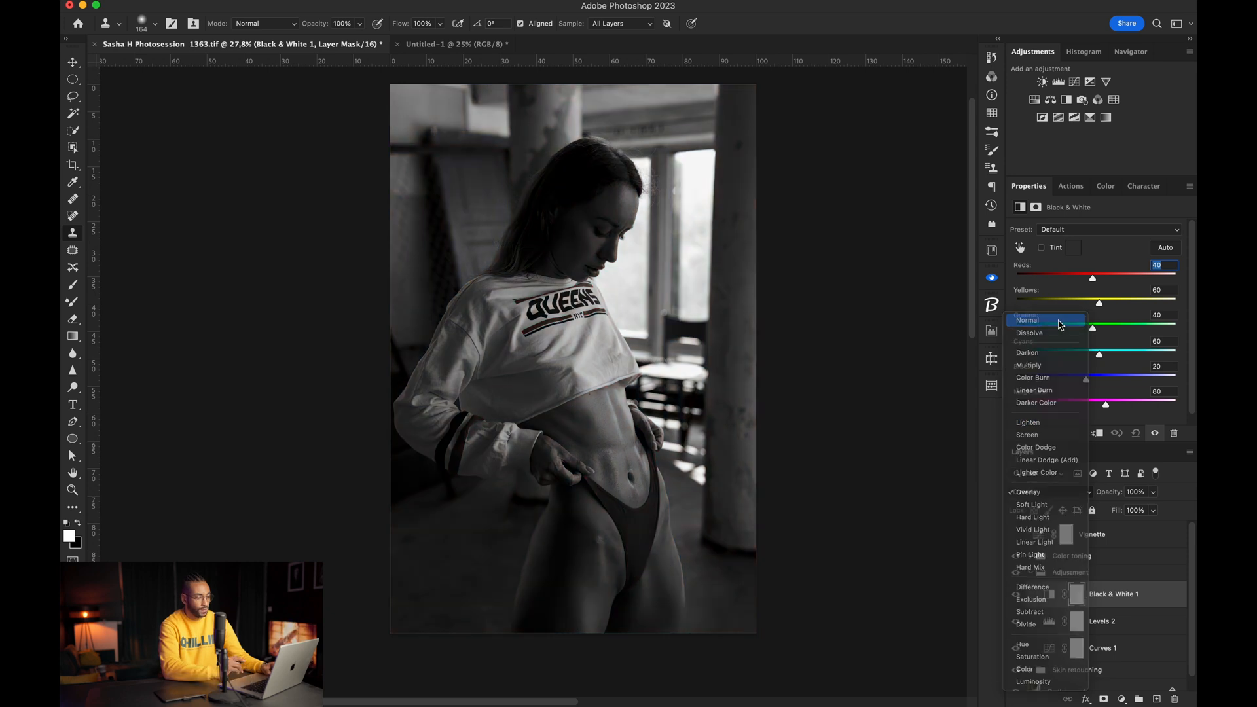
drag(1095, 283, 1129, 402)
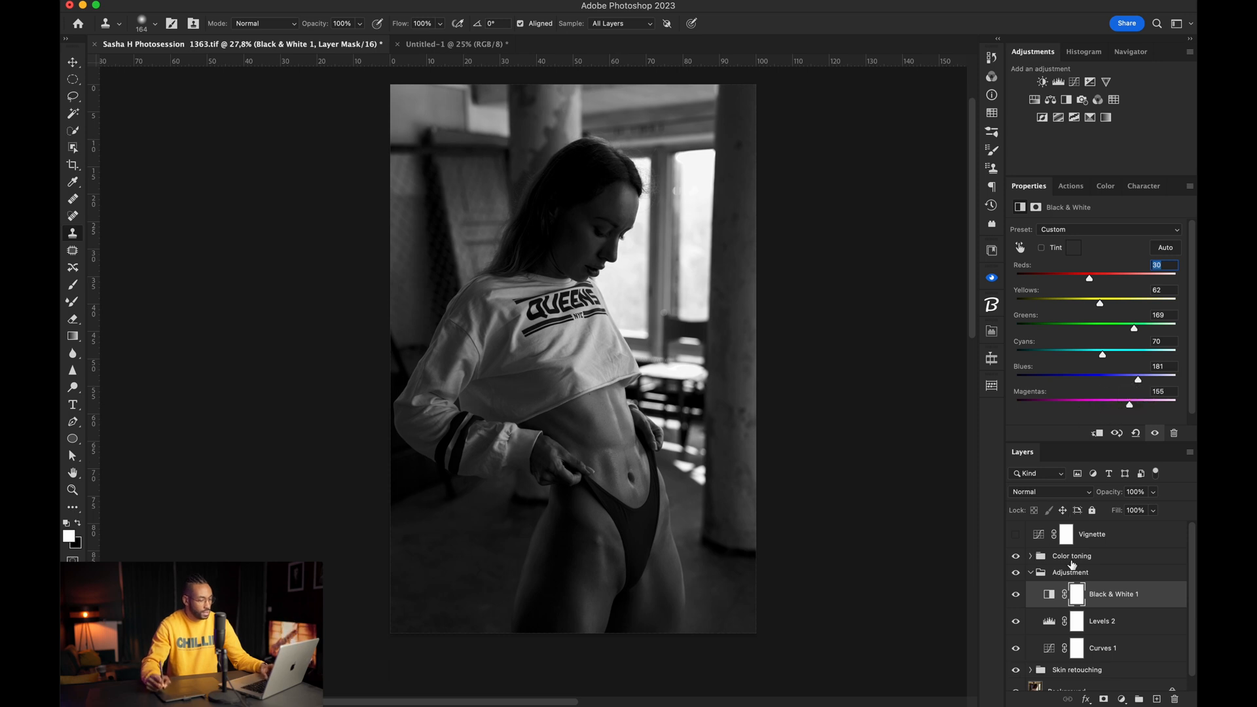
click(1049, 597)
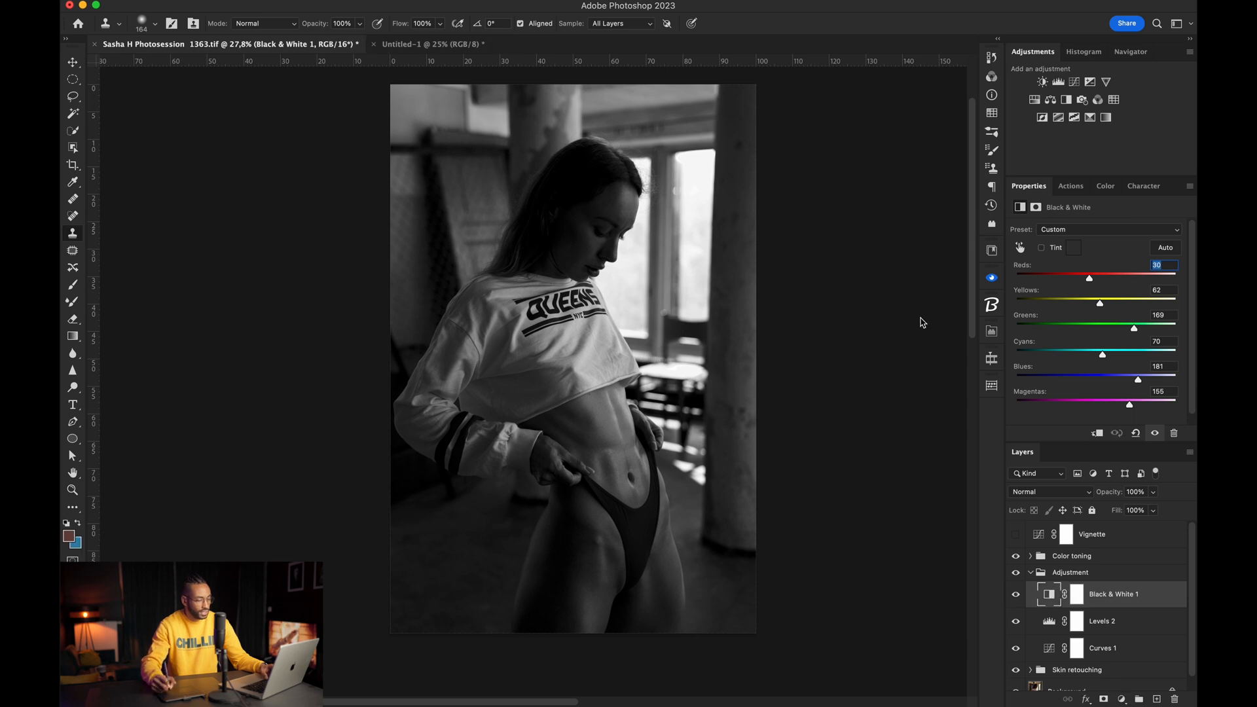
click(1104, 232)
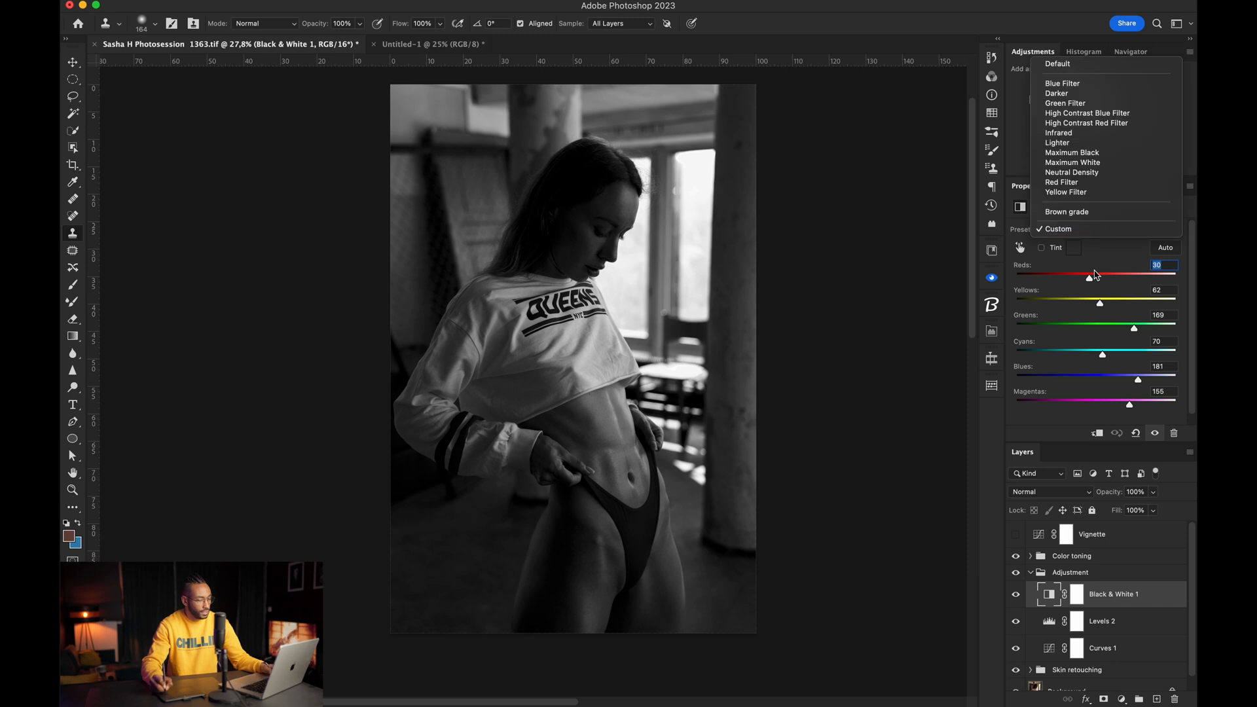
click(1106, 231)
Step: Set the Black & White 1 layer's blend mode to Soft Light and its opacity to 10%
click(1062, 495)
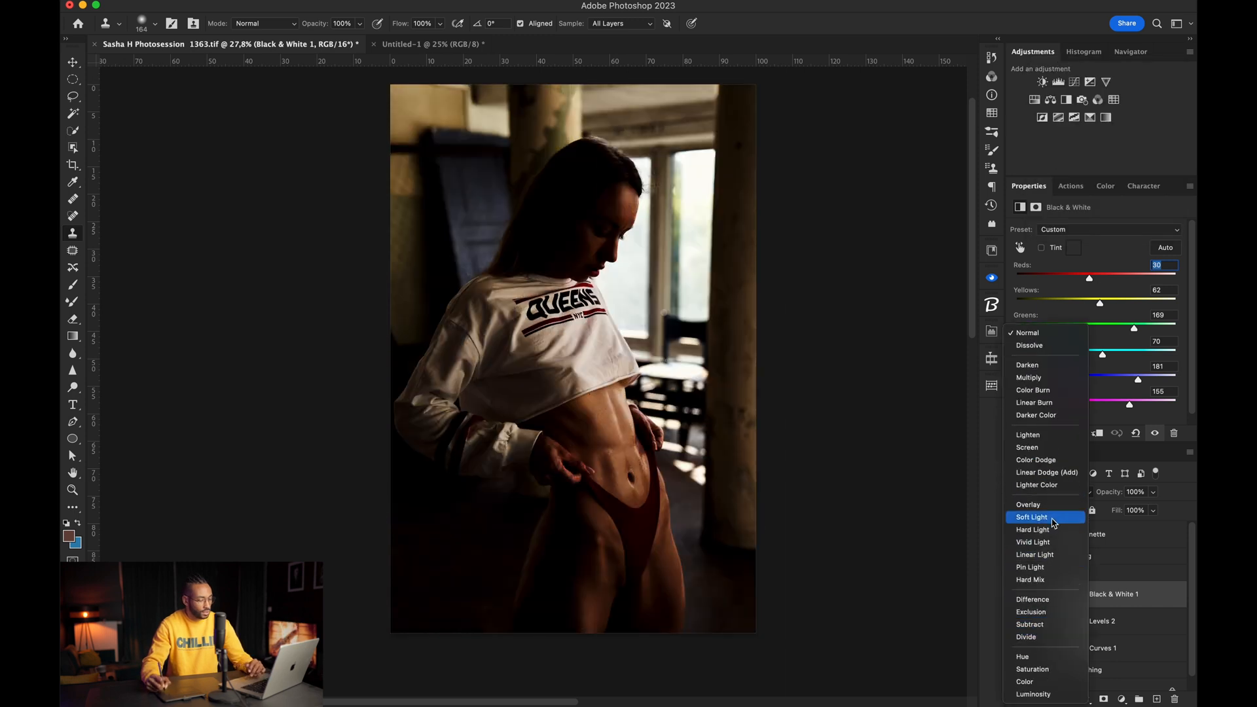
click(1054, 518)
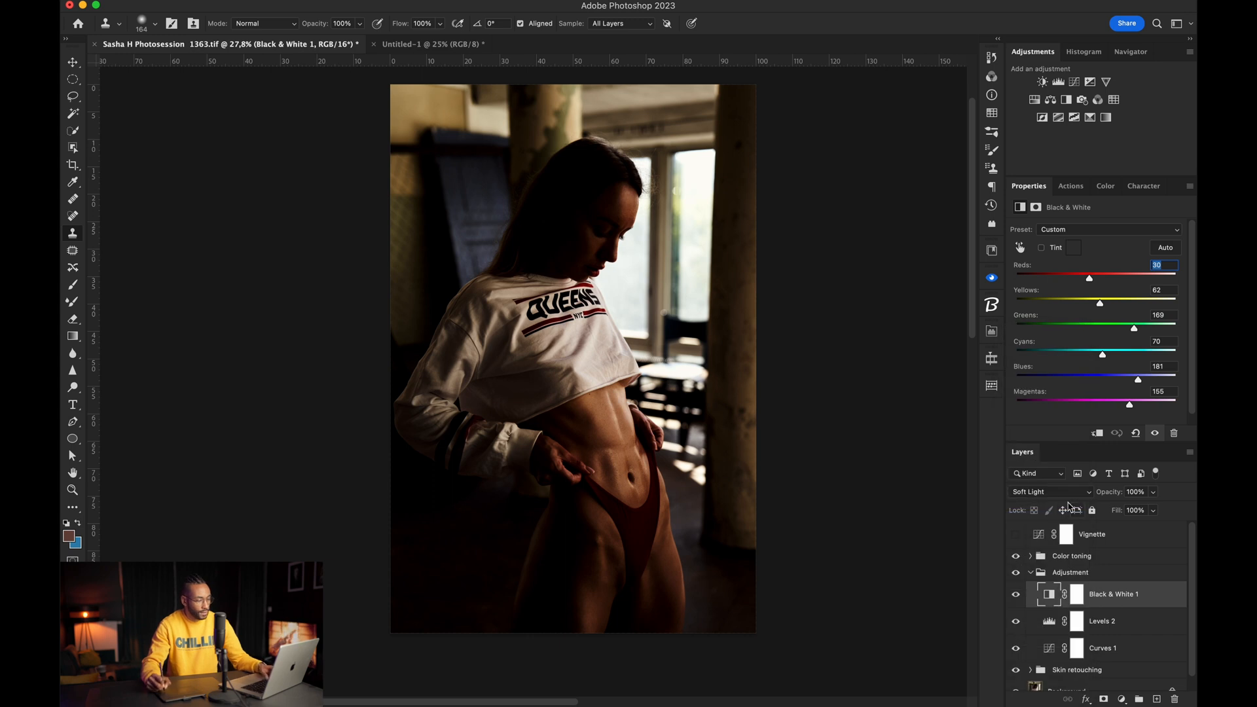
mouse_move(1107, 495)
mouse_down()
mouse_move(1091, 507)
mouse_move(1106, 497)
mouse_up()
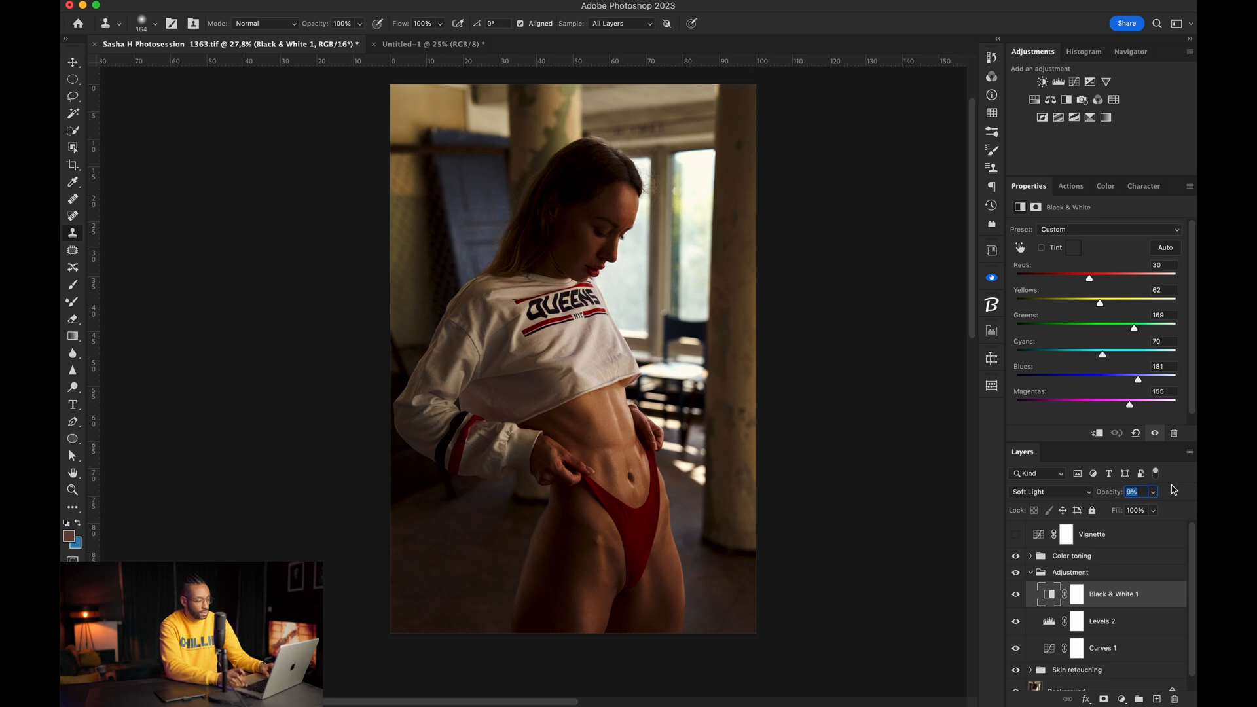
key(Return)
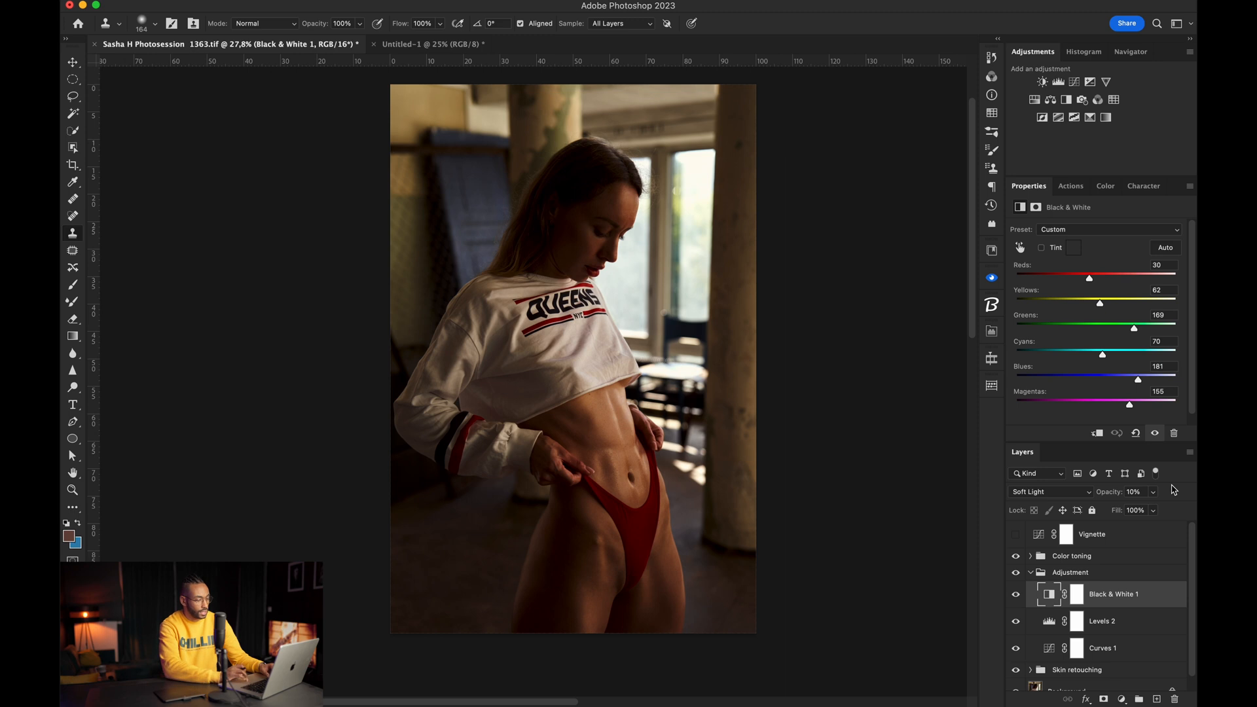
Step: Compare the image with the Black & White 1 layer hidden and shown
click(1015, 595)
click(1016, 595)
click(1015, 596)
click(1015, 595)
click(1015, 596)
click(1015, 596)
click(1015, 596)
click(1015, 596)
click(1015, 595)
click(1015, 597)
click(1015, 596)
click(1015, 597)
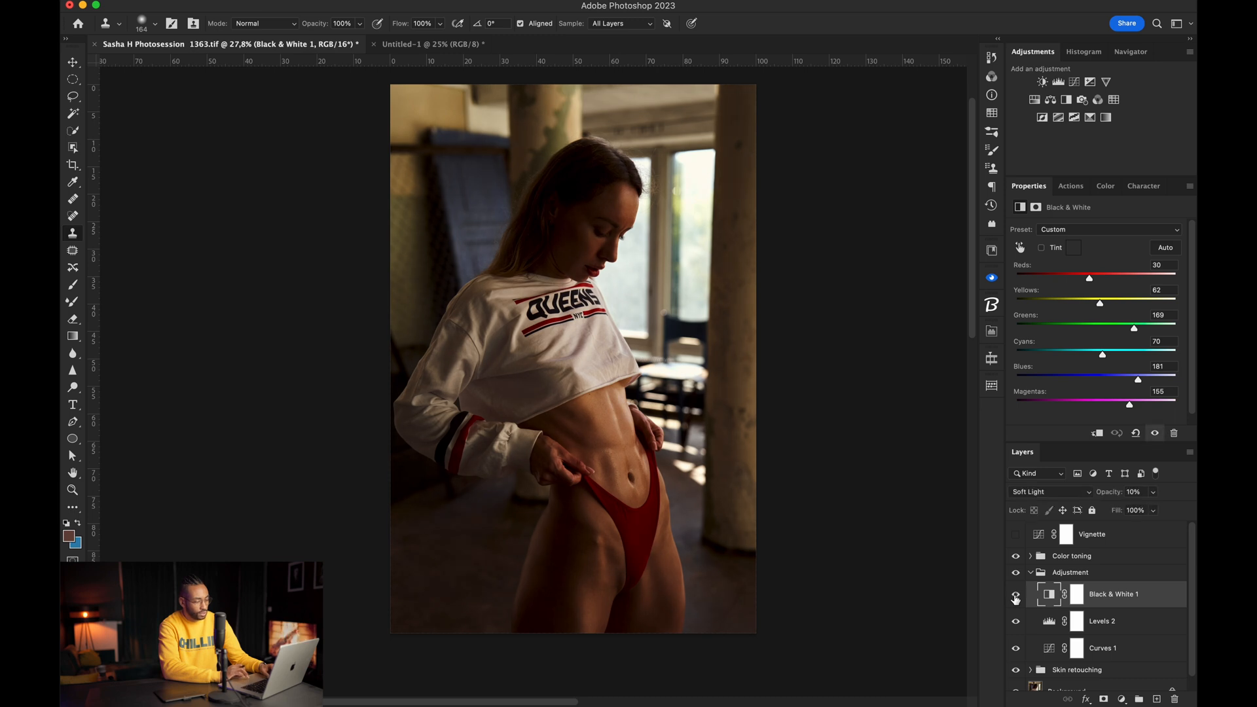
click(1015, 597)
click(1016, 597)
Step: Reduce the Black & White 1 layer's opacity to 6%
click(1133, 492)
key(Down)
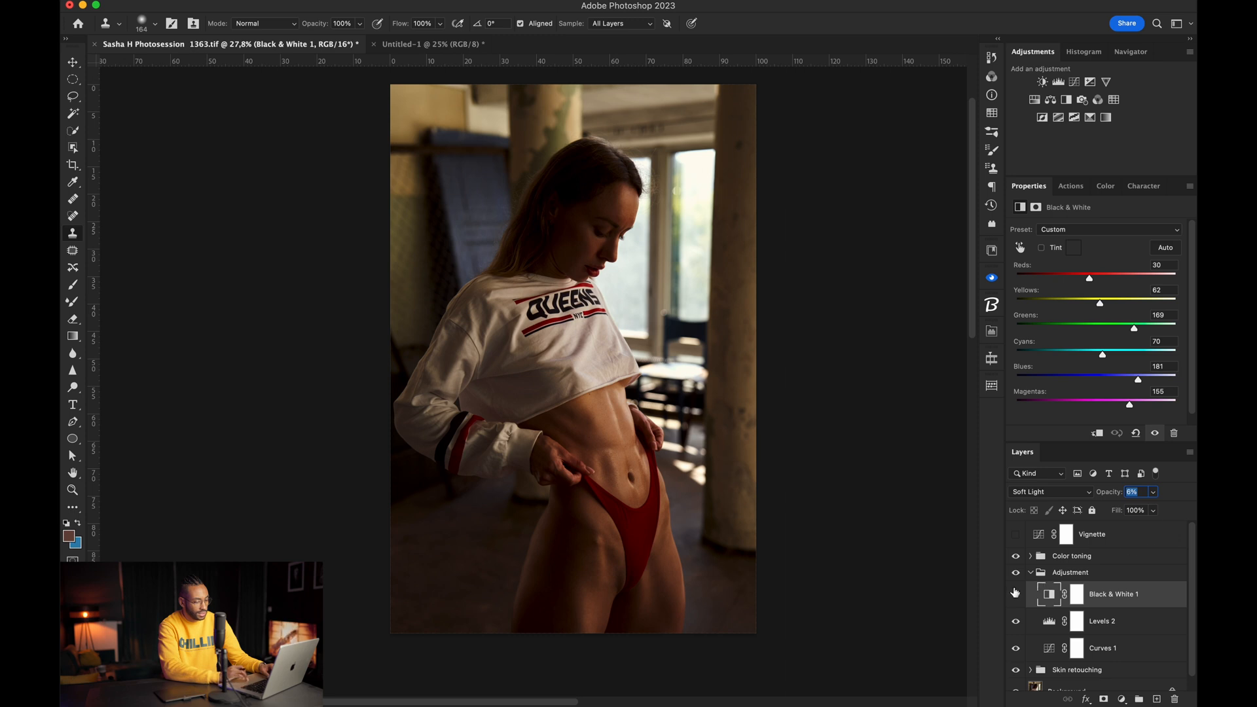
key(Return)
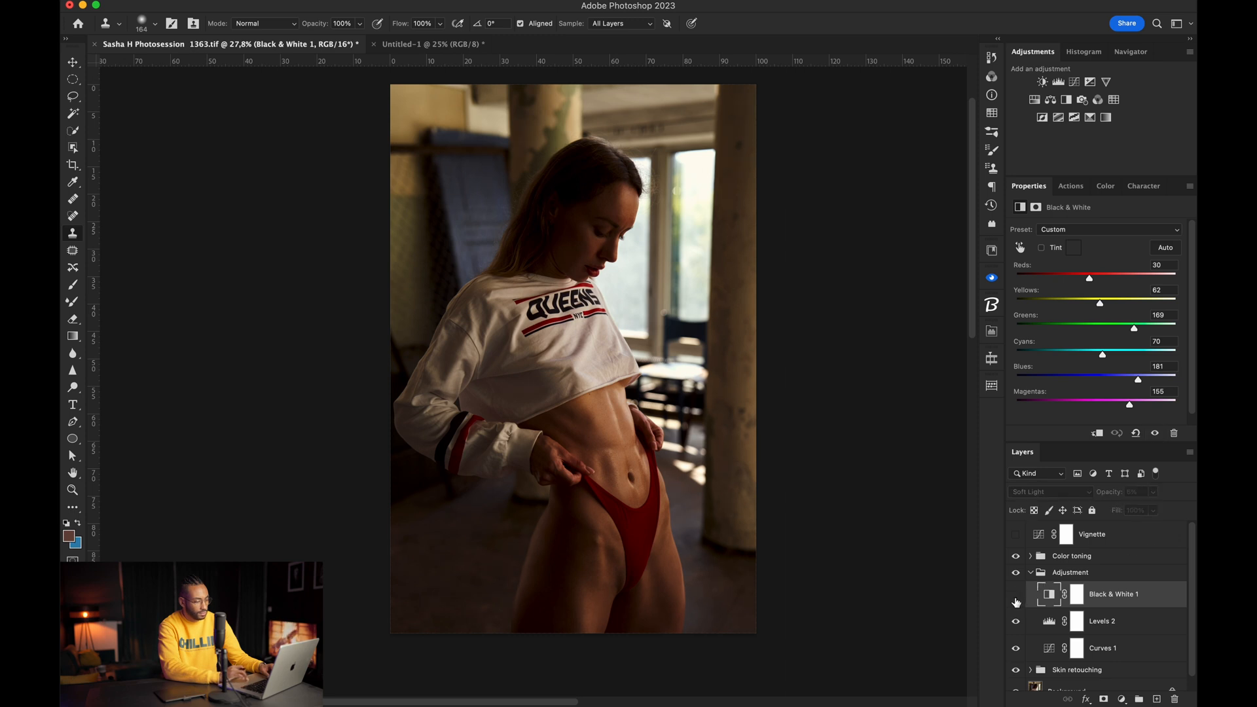
Step: Compare the image with the Black & White 1 adjustment hidden and shown, and look over the Adjustment group
click(1015, 598)
click(1015, 598)
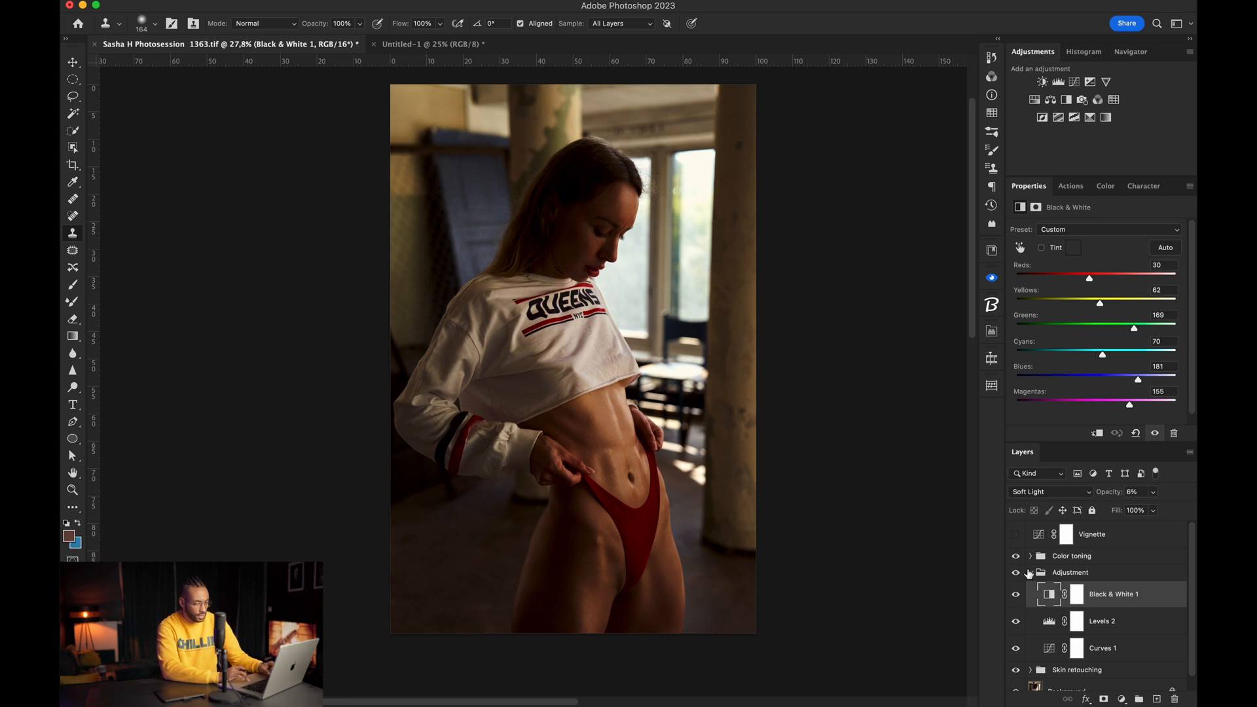
click(1030, 573)
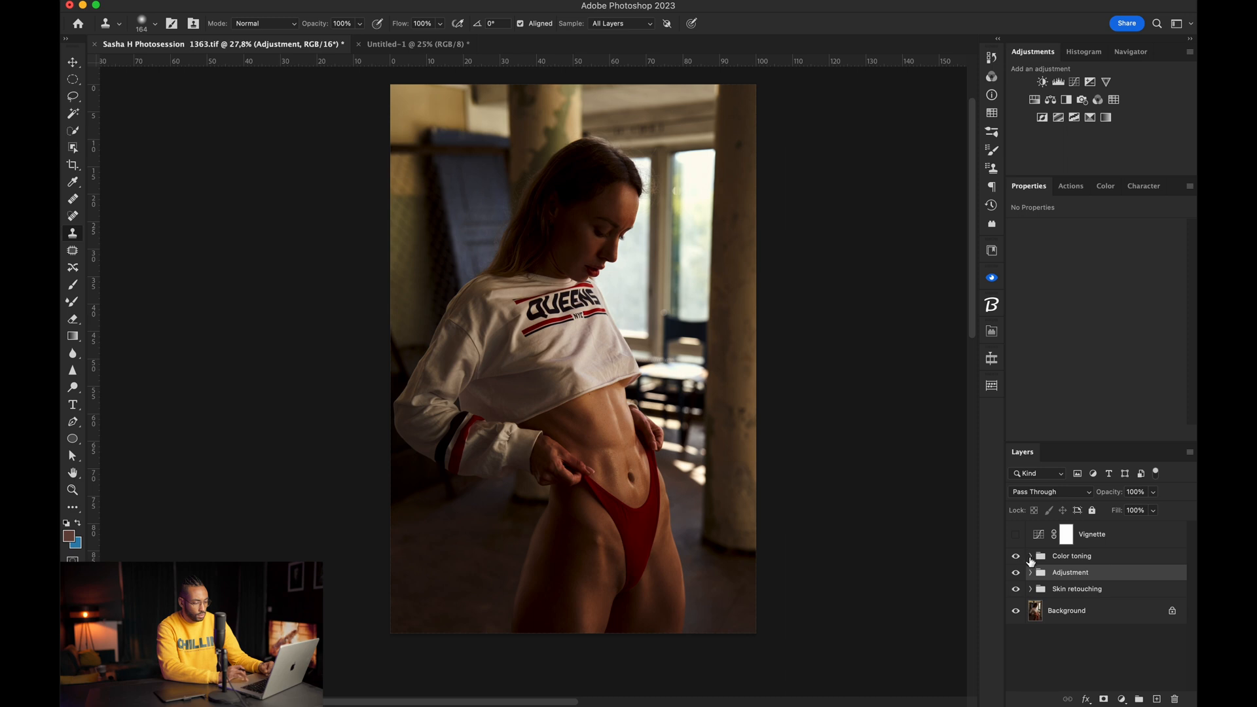
click(1030, 573)
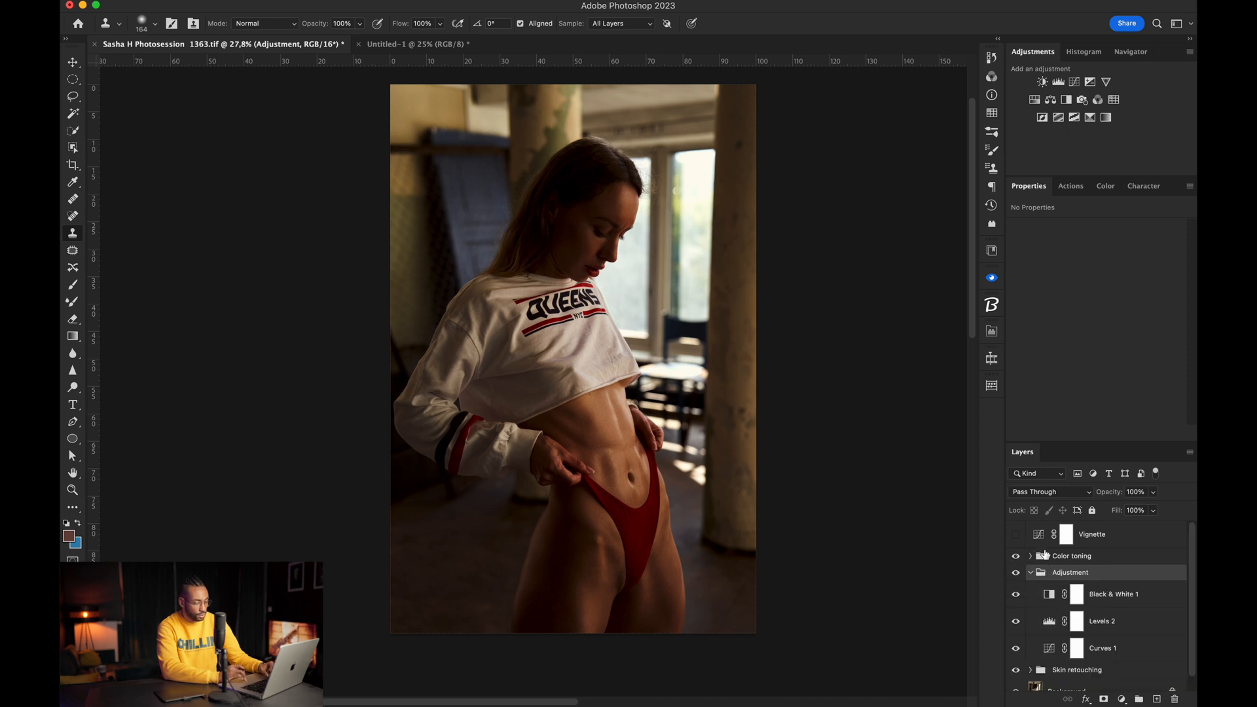
Step: Select the model's head and hair with Quick Selection and add a Curves adjustment masked to it above Levels 2
click(1118, 622)
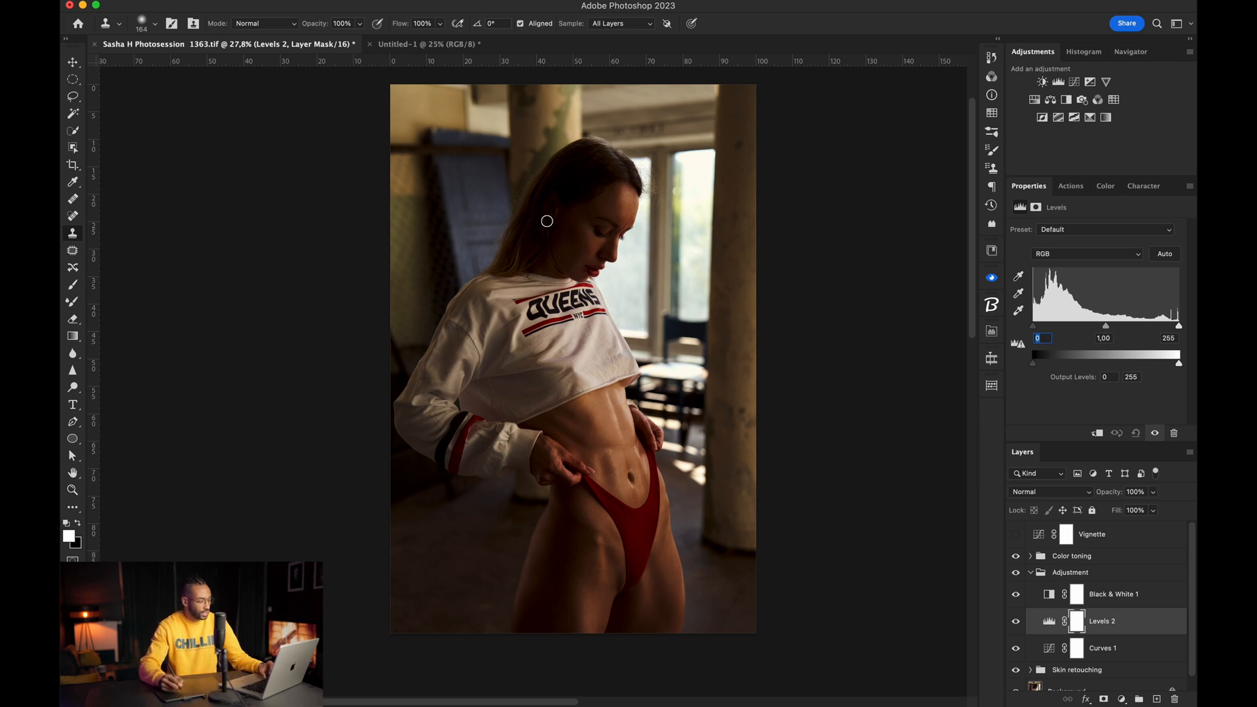
click(73, 130)
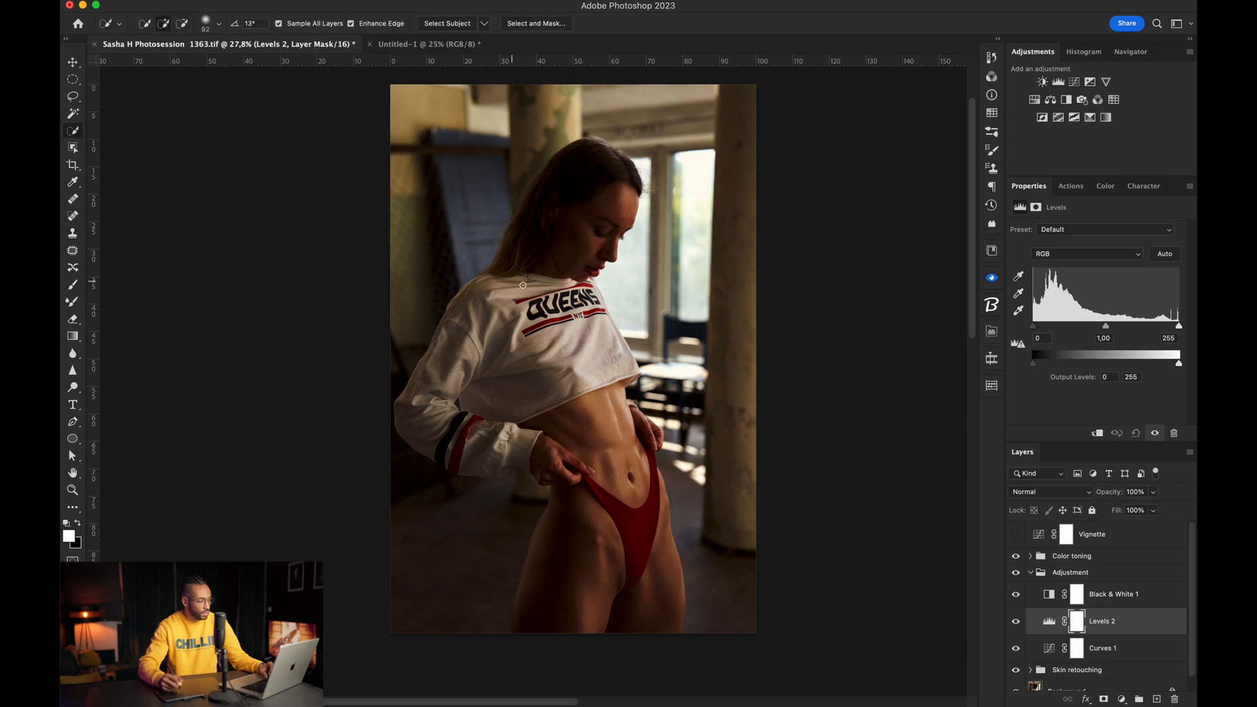
mouse_move(512, 255)
mouse_down()
mouse_move(573, 200)
mouse_move(577, 237)
mouse_up()
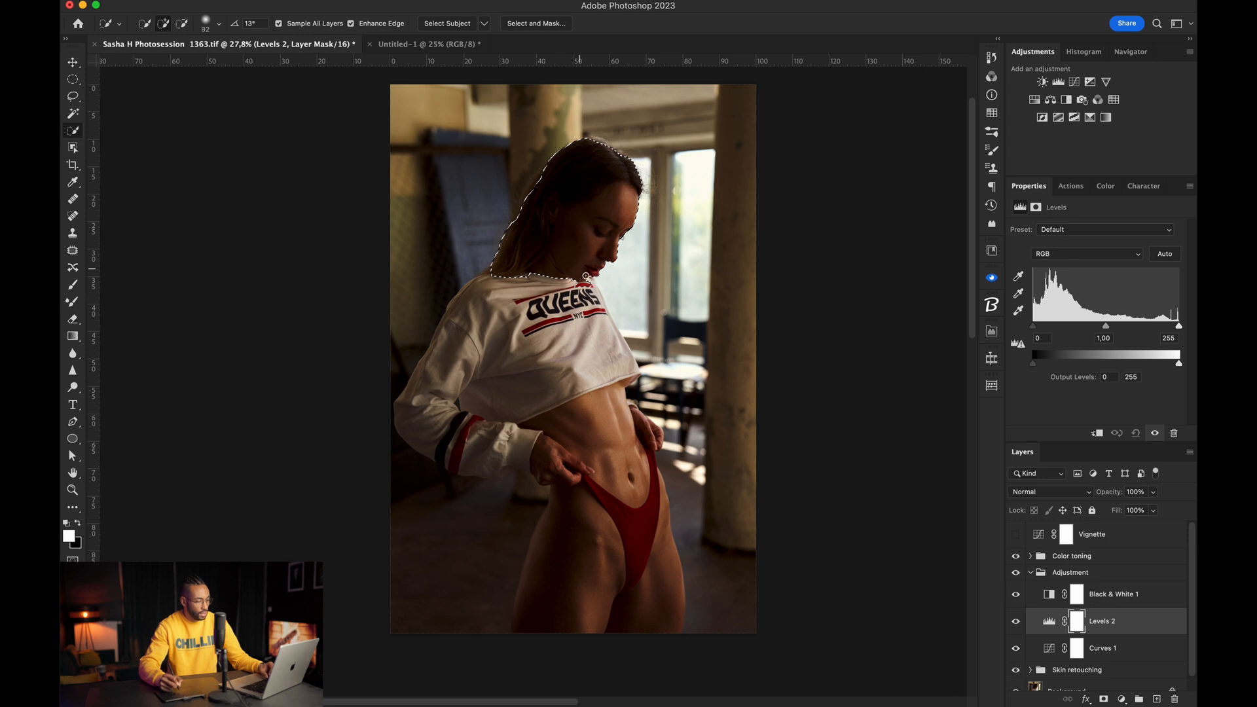
click(1074, 83)
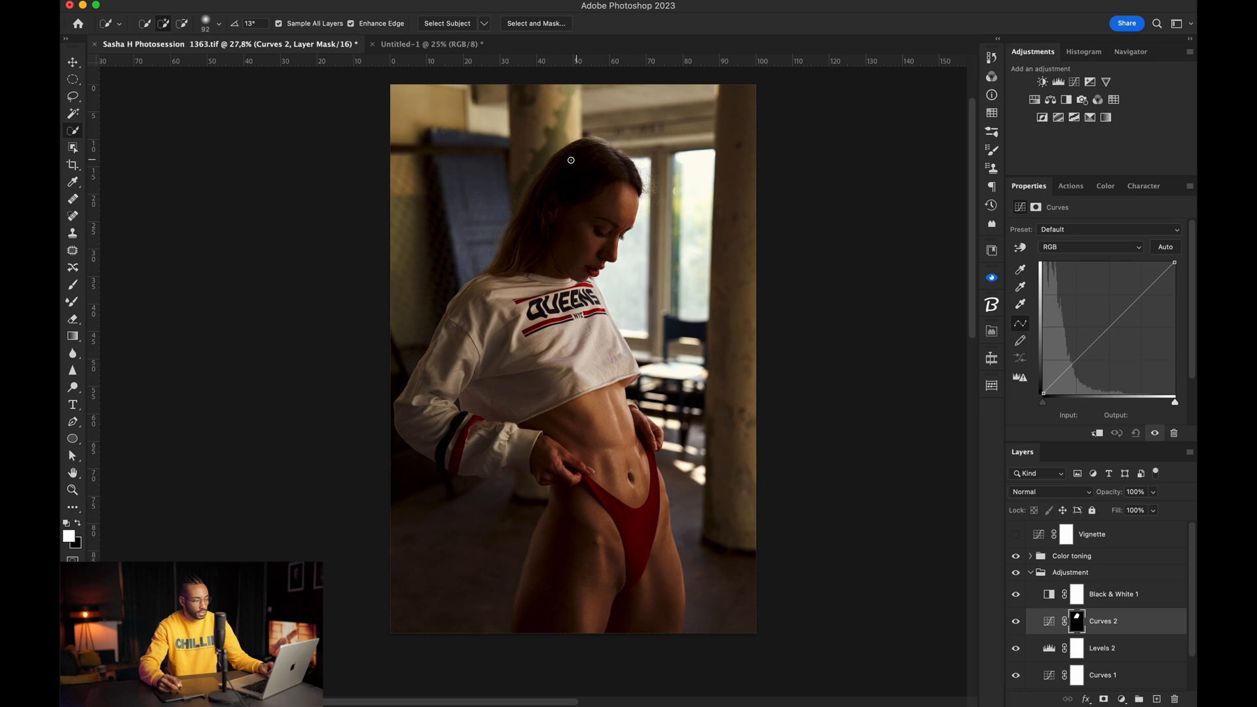
Step: Brighten the face in Curves 2 by sampling a skin tone on the forehead and raising its curve point to input 94, output 114
click(1022, 248)
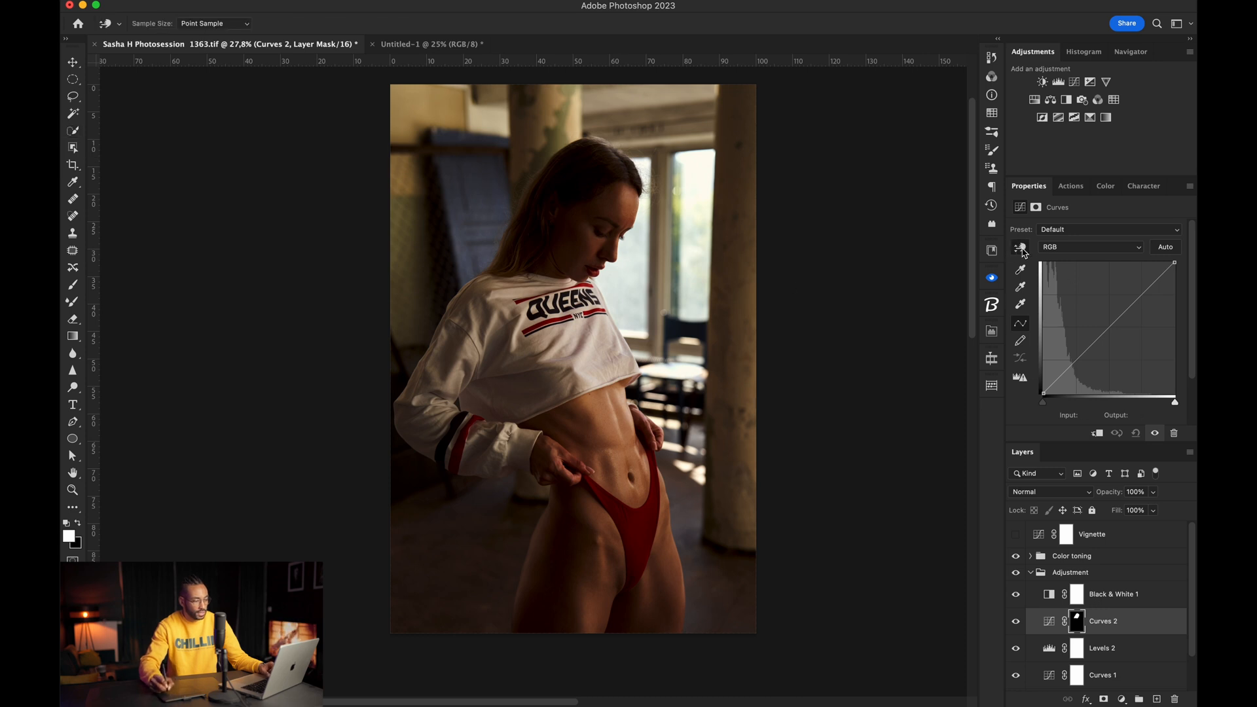
click(624, 198)
drag(624, 199, 622, 187)
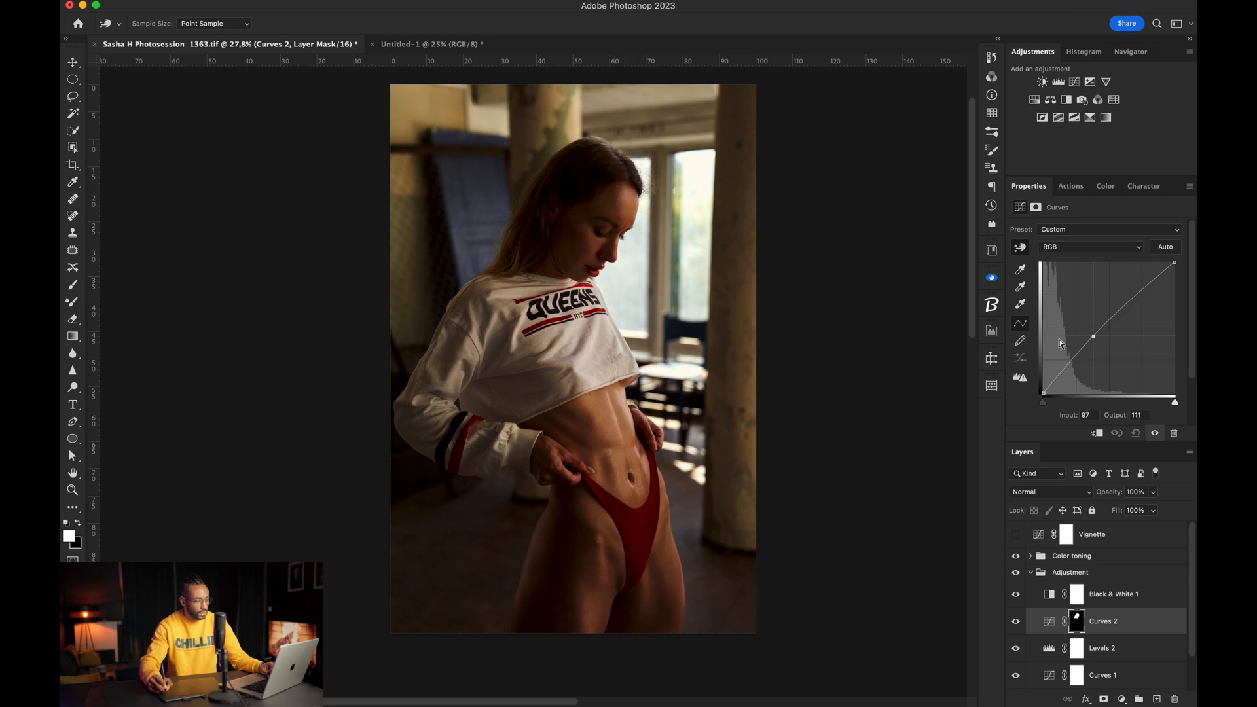
click(1093, 336)
drag(1093, 336, 1091, 335)
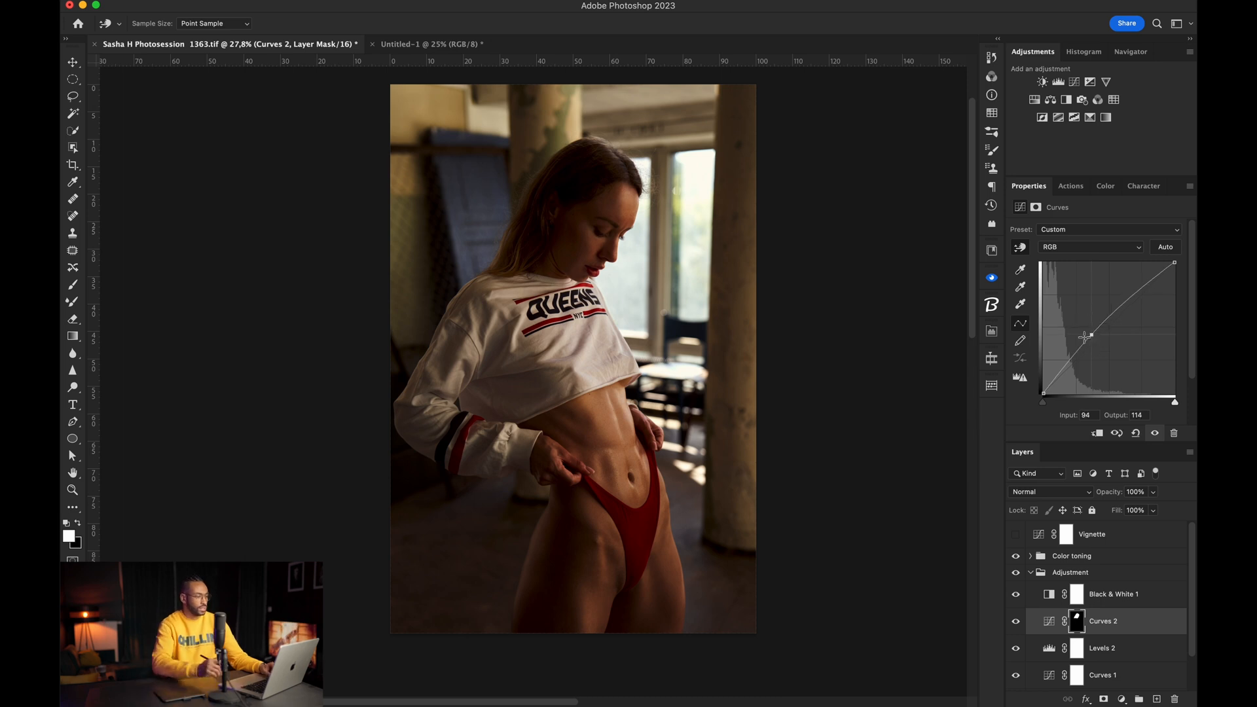
Step: Compare the face brightness repeatedly with the Curves 2 layer hidden and shown
click(1016, 624)
click(1018, 627)
click(1018, 627)
click(1018, 628)
click(1017, 625)
click(1016, 626)
click(1017, 625)
click(1019, 631)
click(1017, 629)
click(1016, 630)
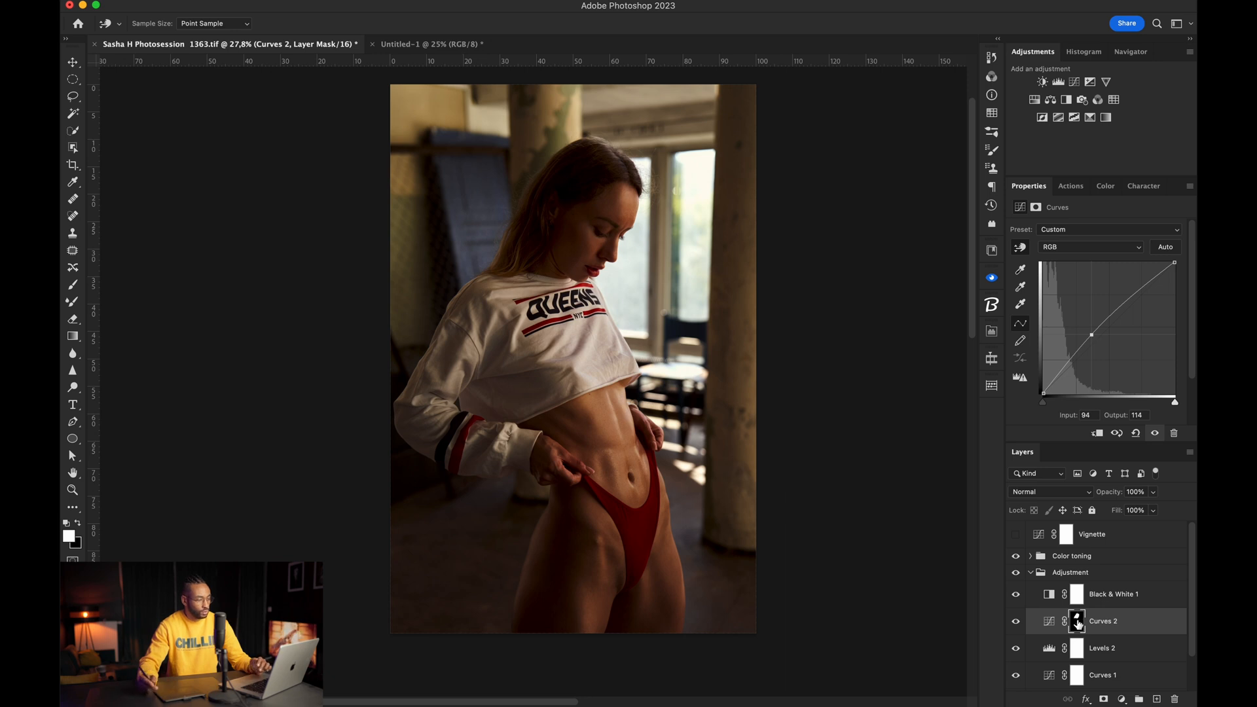
click(1078, 621)
key(w)
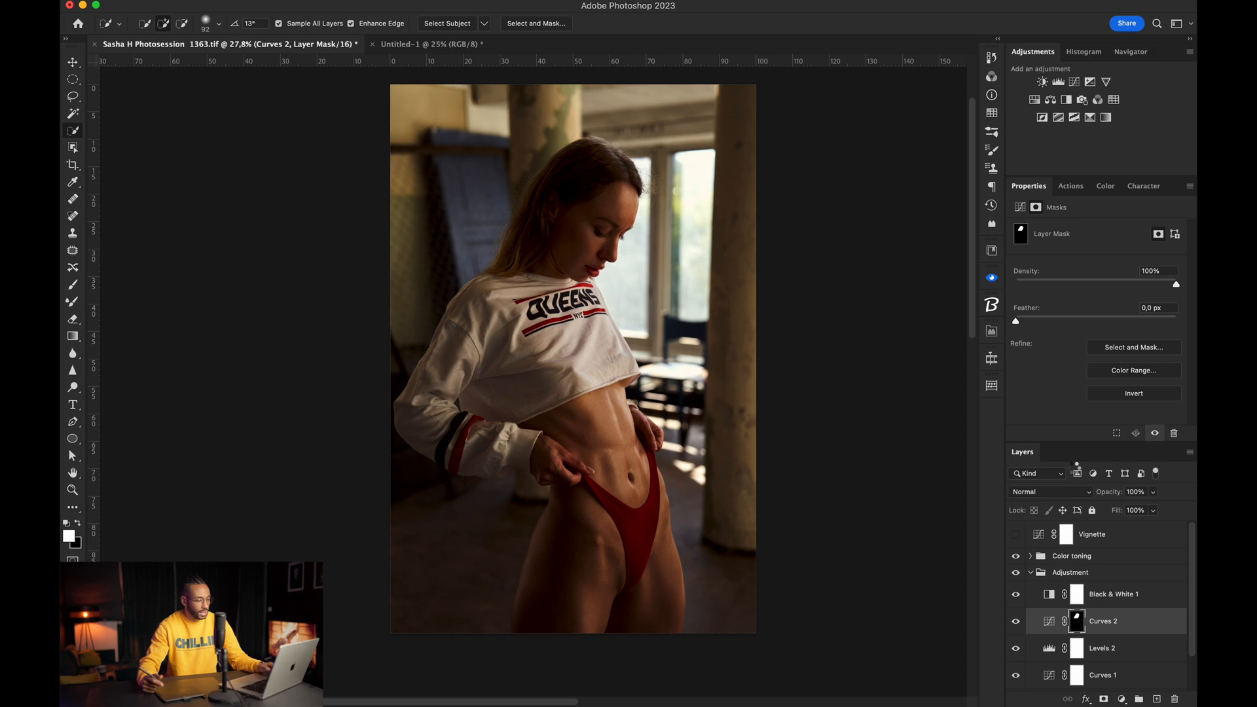
key(alt+super+r)
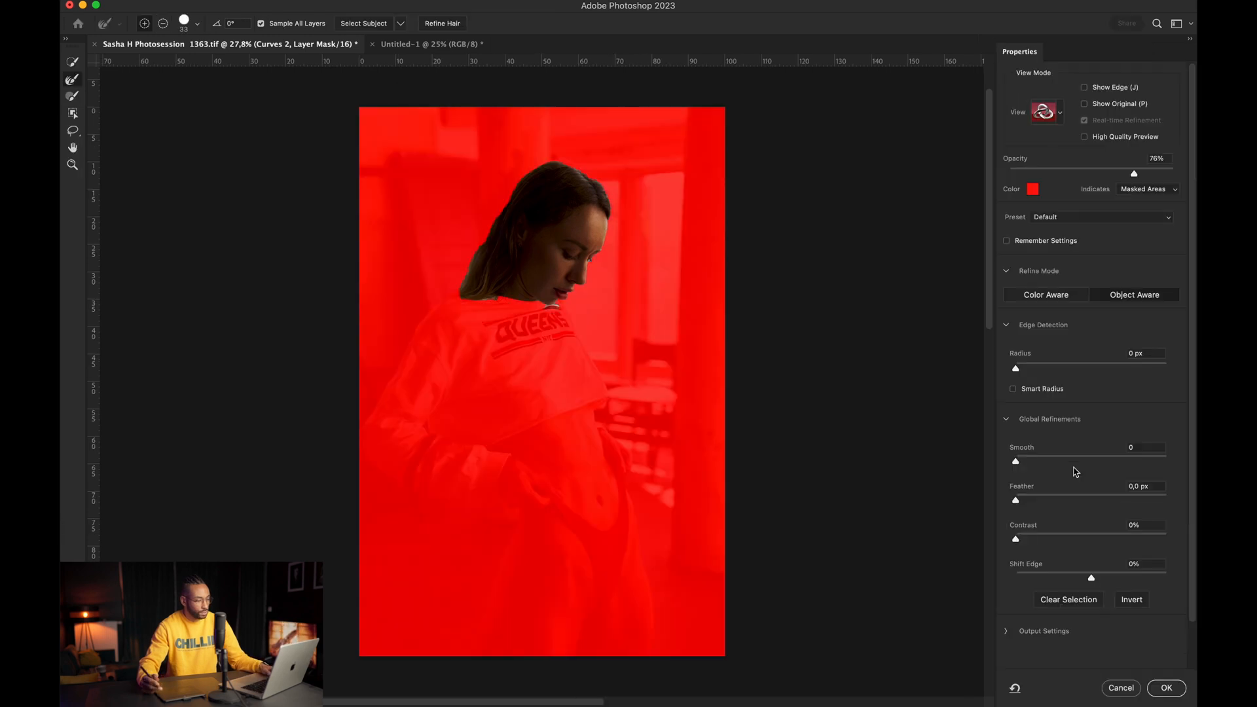
key(Escape)
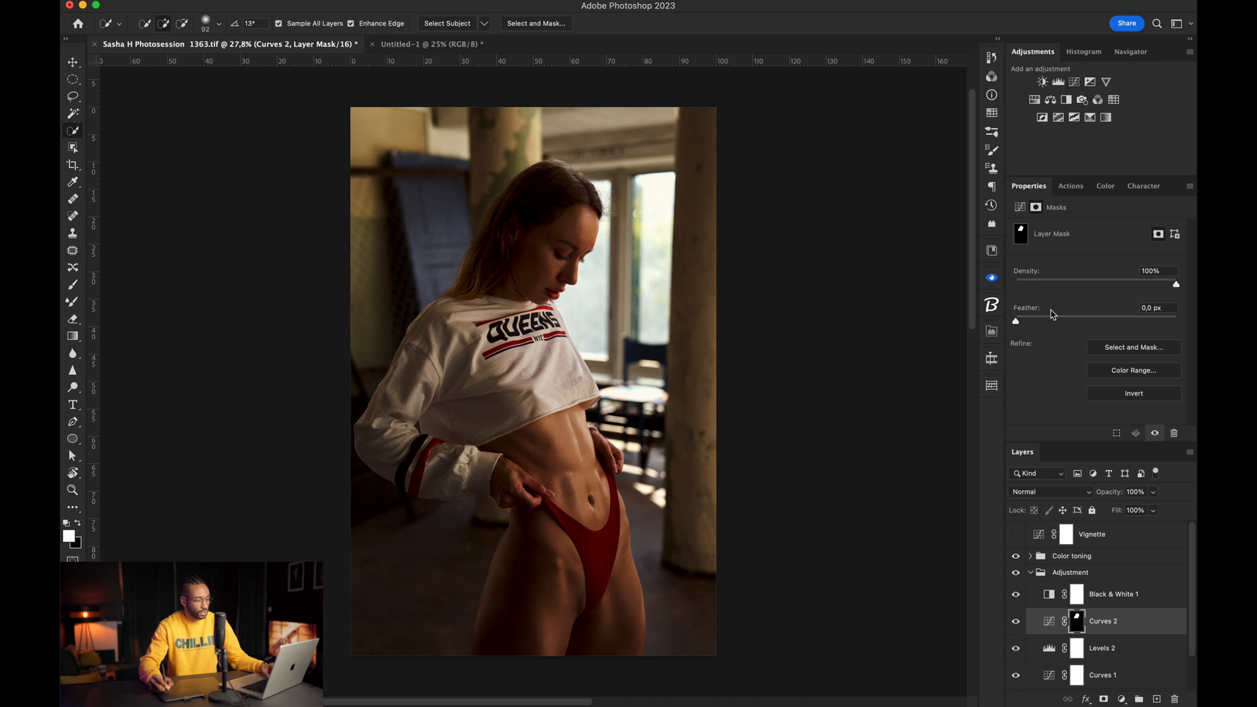
shift+click(1077, 626)
shift+click(1077, 626)
super+click(1077, 626)
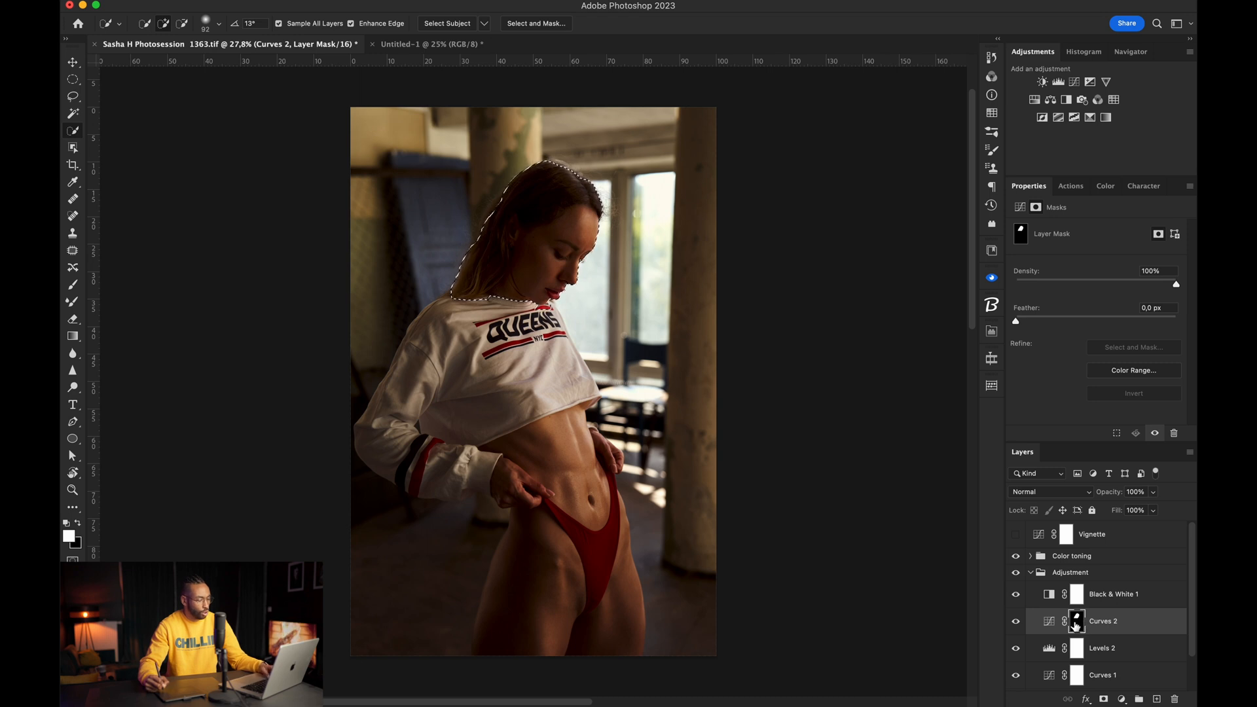
key(super+d)
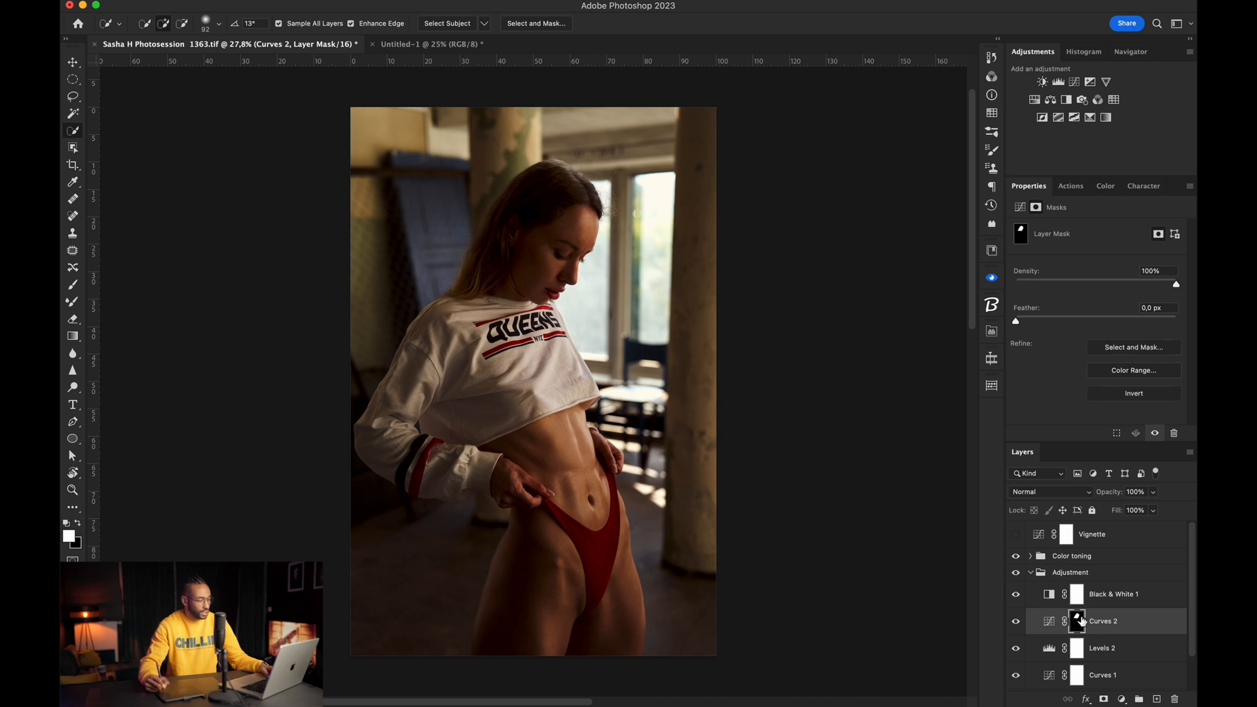
Step: Display the Curves 2 layer mask on its own, feather it by 19,2 px, and return to the normal image view
alt+click(1079, 620)
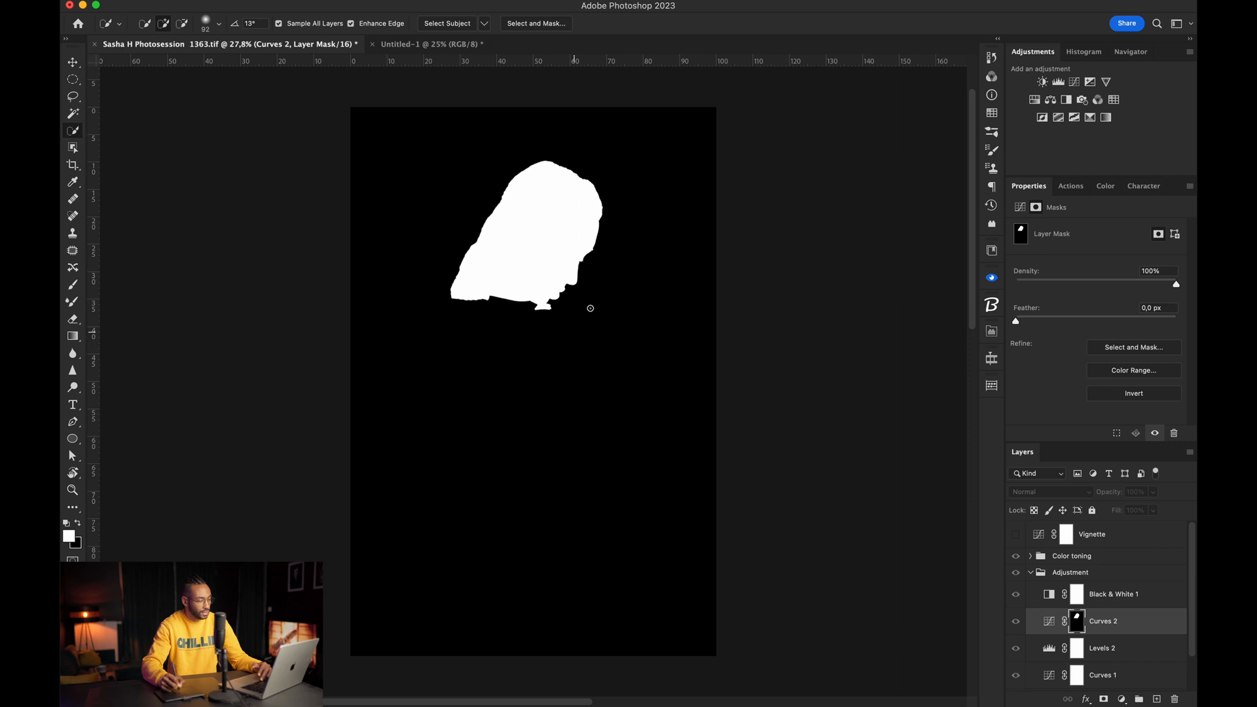
key(super+space)
drag(508, 236, 513, 263)
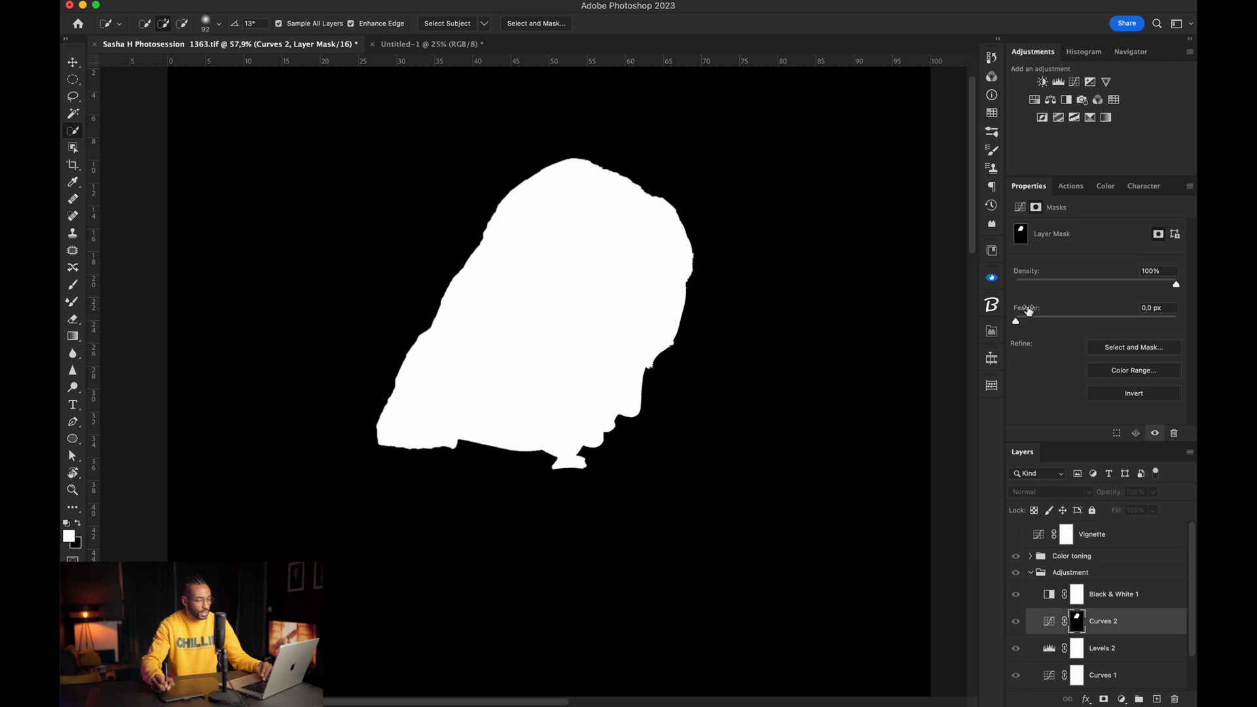
drag(1019, 323, 1086, 322)
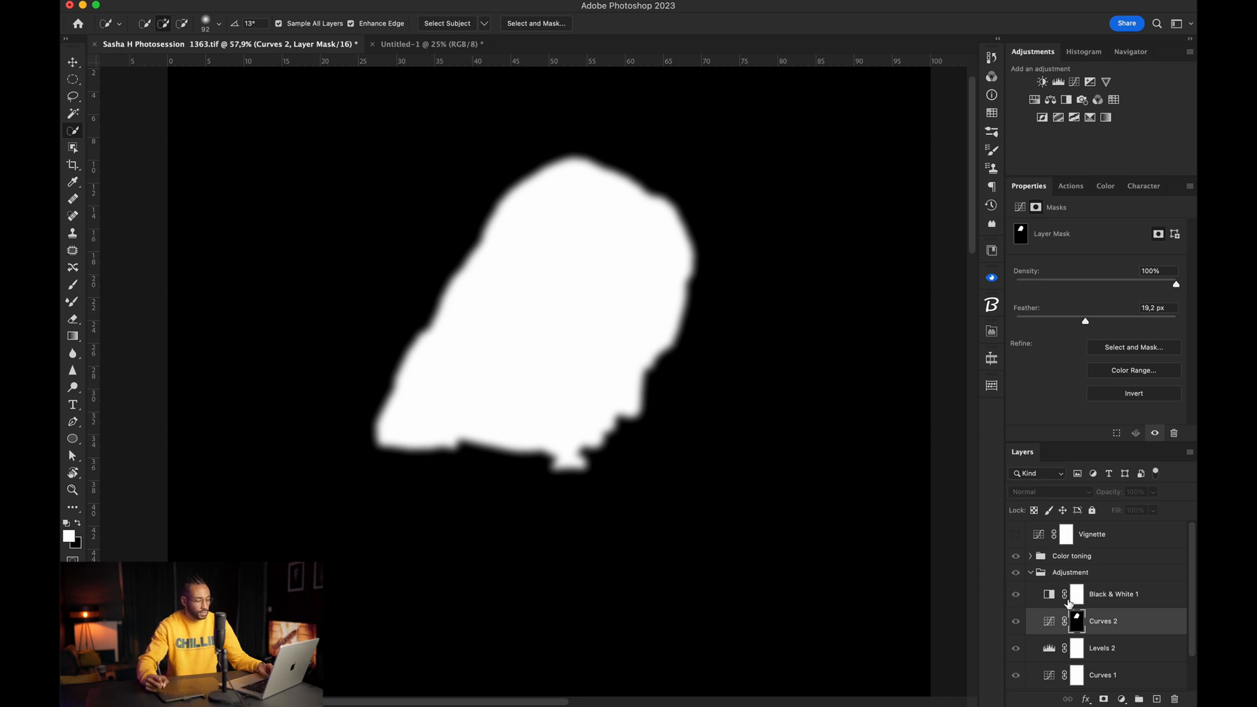
alt+click(1077, 621)
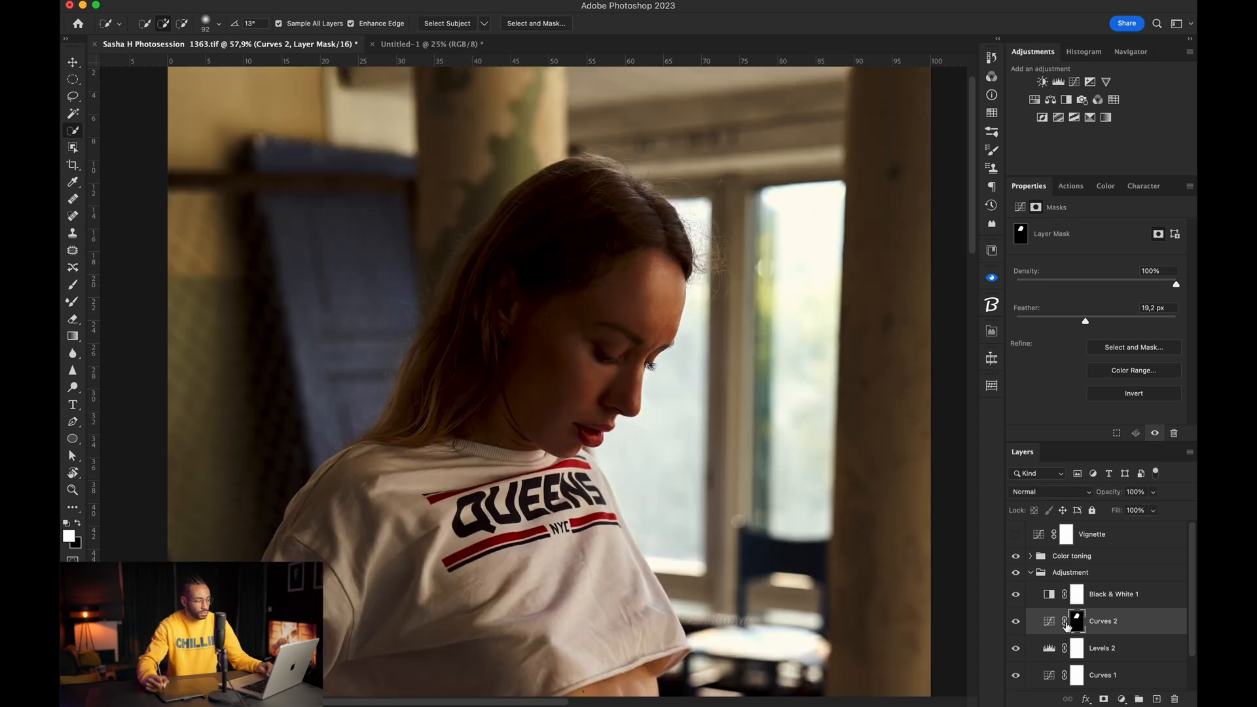
Step: Check the softened face brightening by switching the Curves 2 layer and its mask off and on
click(1016, 621)
click(1016, 622)
shift+click(1074, 623)
shift+click(1072, 626)
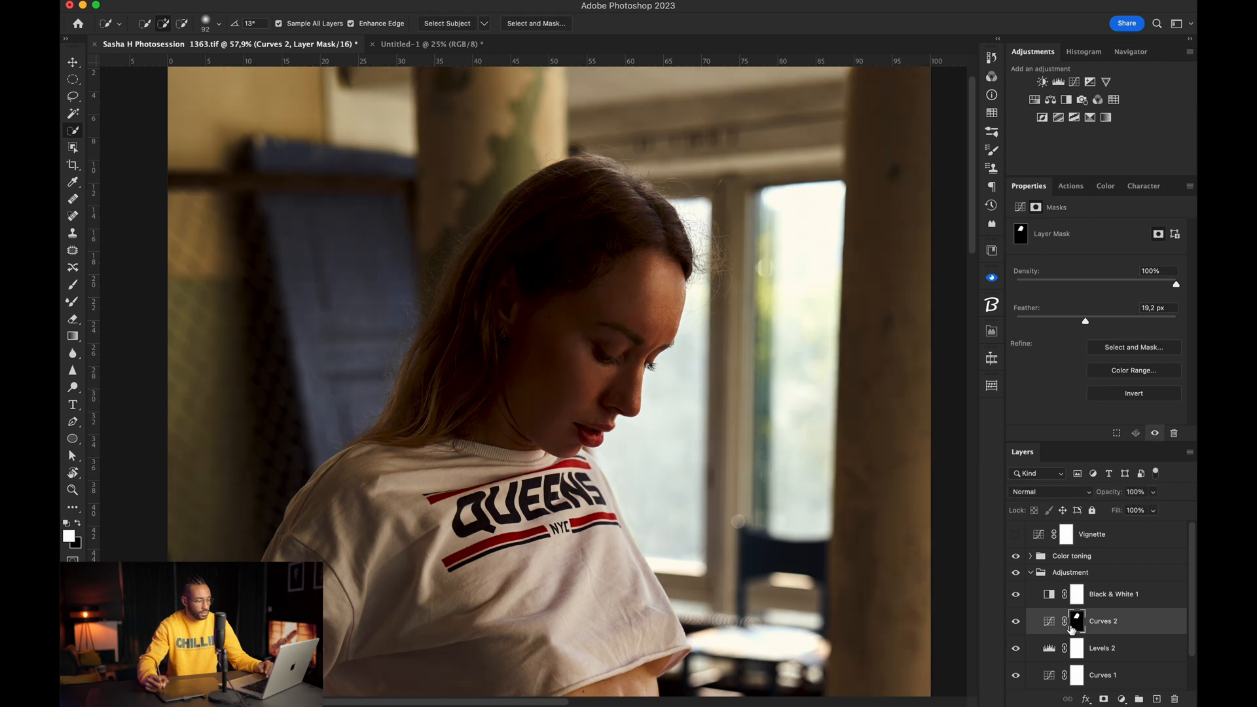
Step: Compare the whole image with the Adjustment group hidden and shown, and collapse the group
key(super+space)
drag(711, 439, 666, 451)
drag(679, 496, 607, 373)
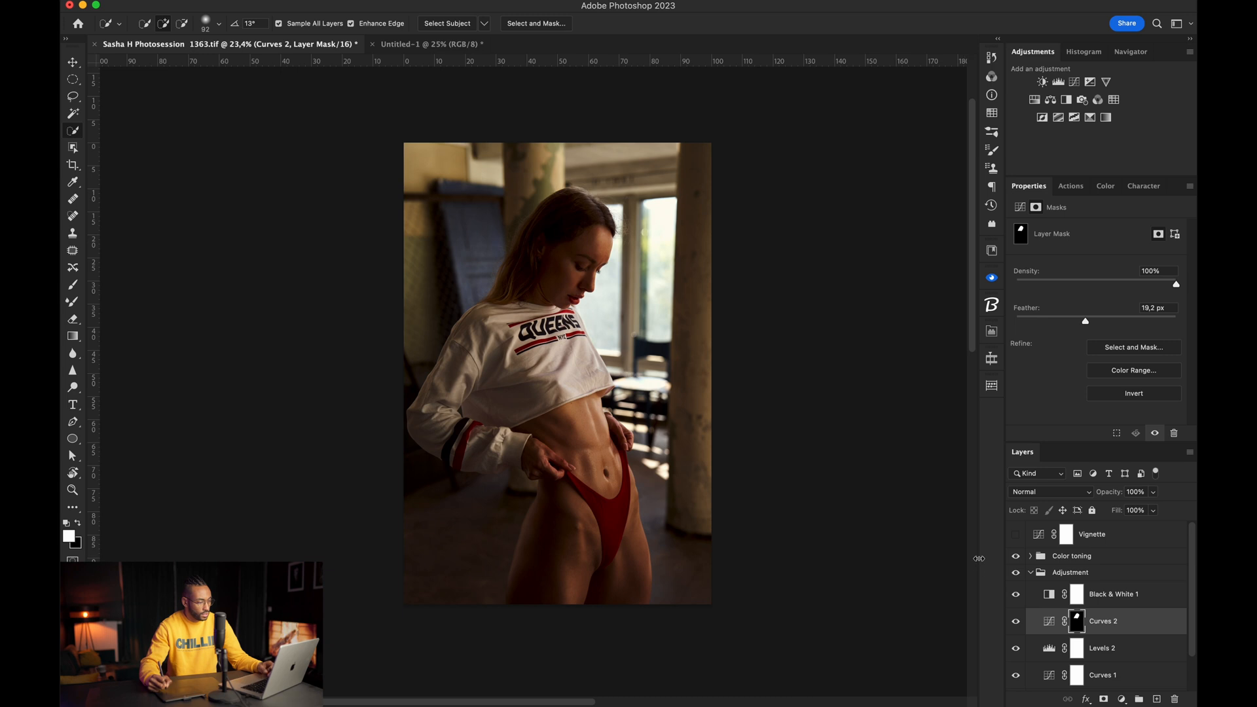
click(1016, 574)
click(1016, 574)
click(1016, 575)
click(1016, 574)
click(1017, 574)
click(1016, 574)
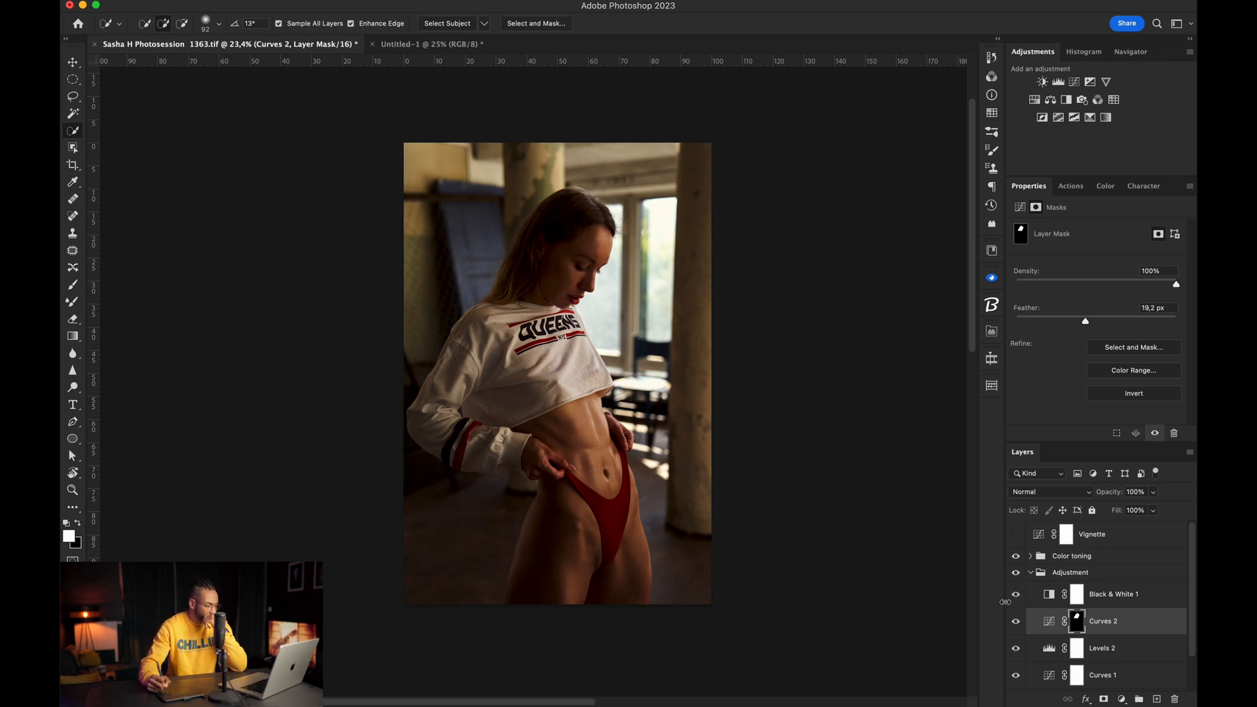
click(1030, 573)
click(1031, 574)
click(1033, 572)
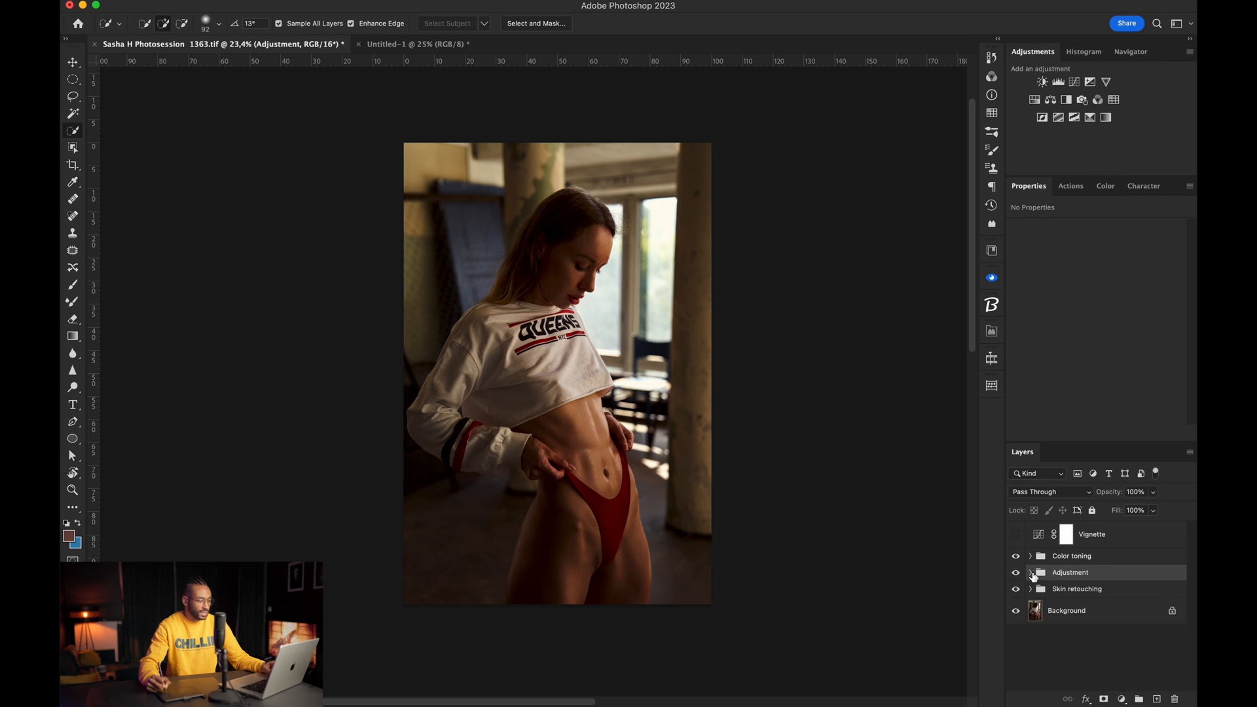
Step: Expand the Color toning and Adjustment groups and review their layers, including Color Fill 1, Color Balance 1 and Black & White 1
click(1030, 557)
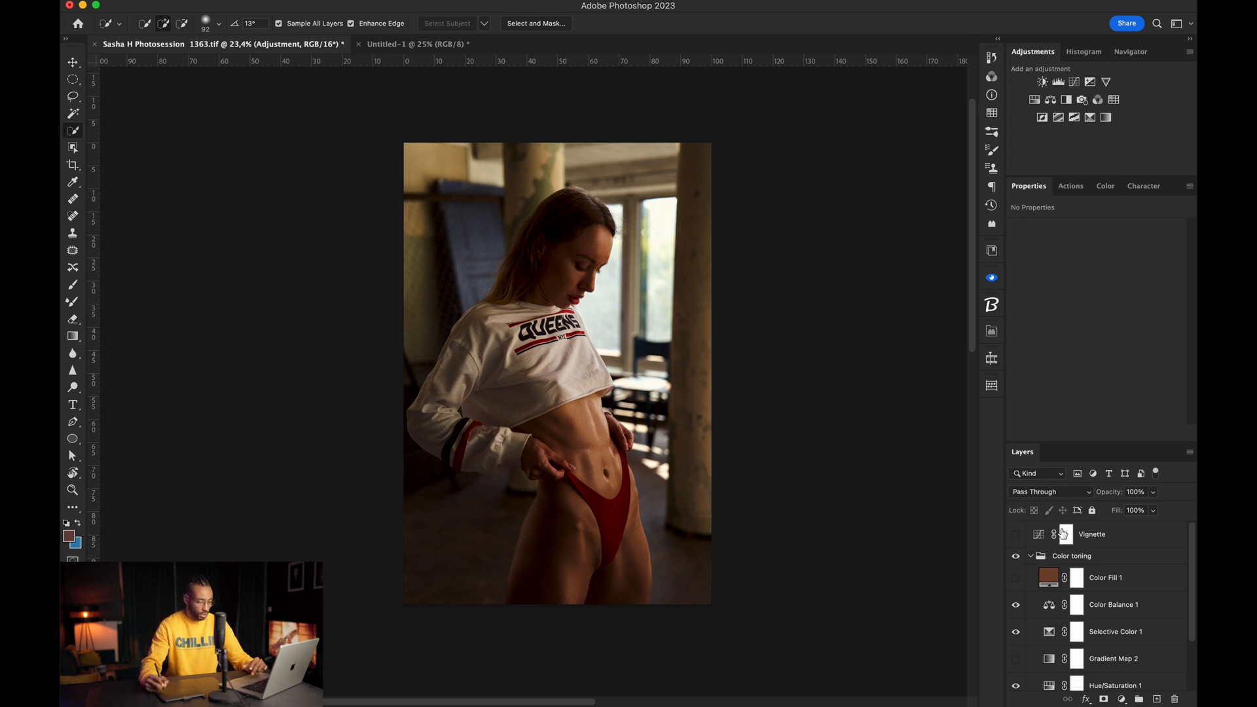
scroll(1097, 601, down, 3)
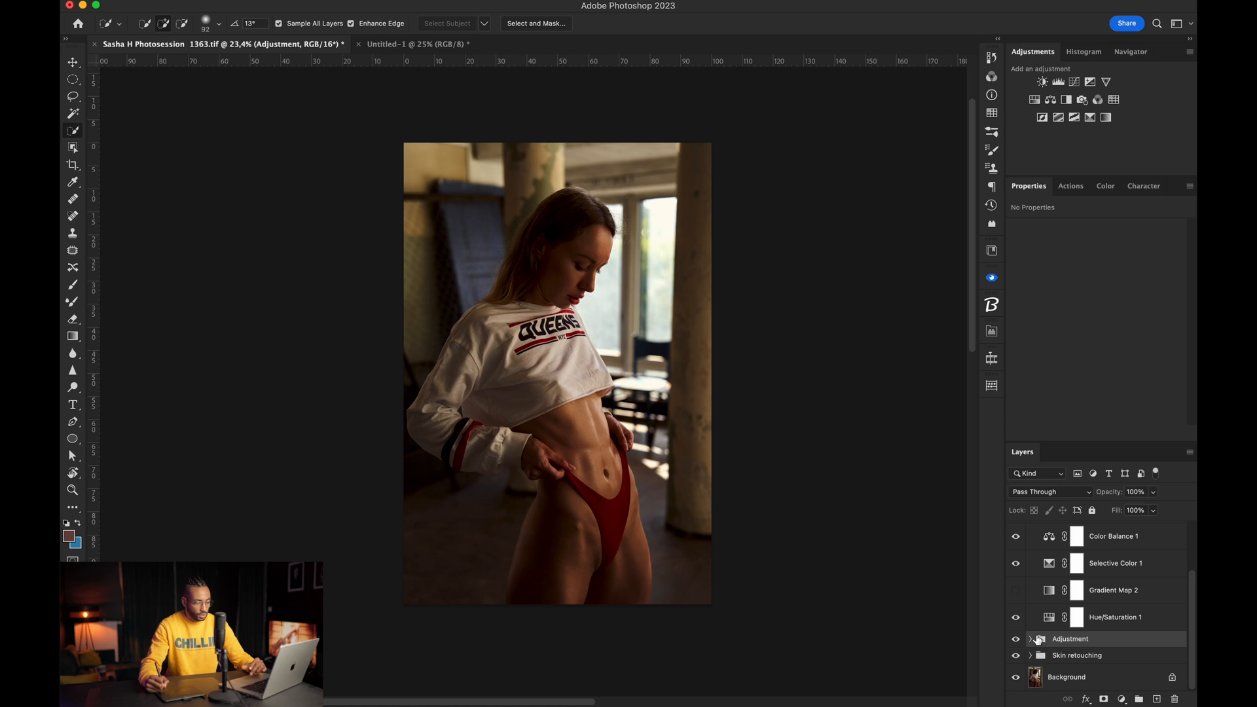
click(1030, 639)
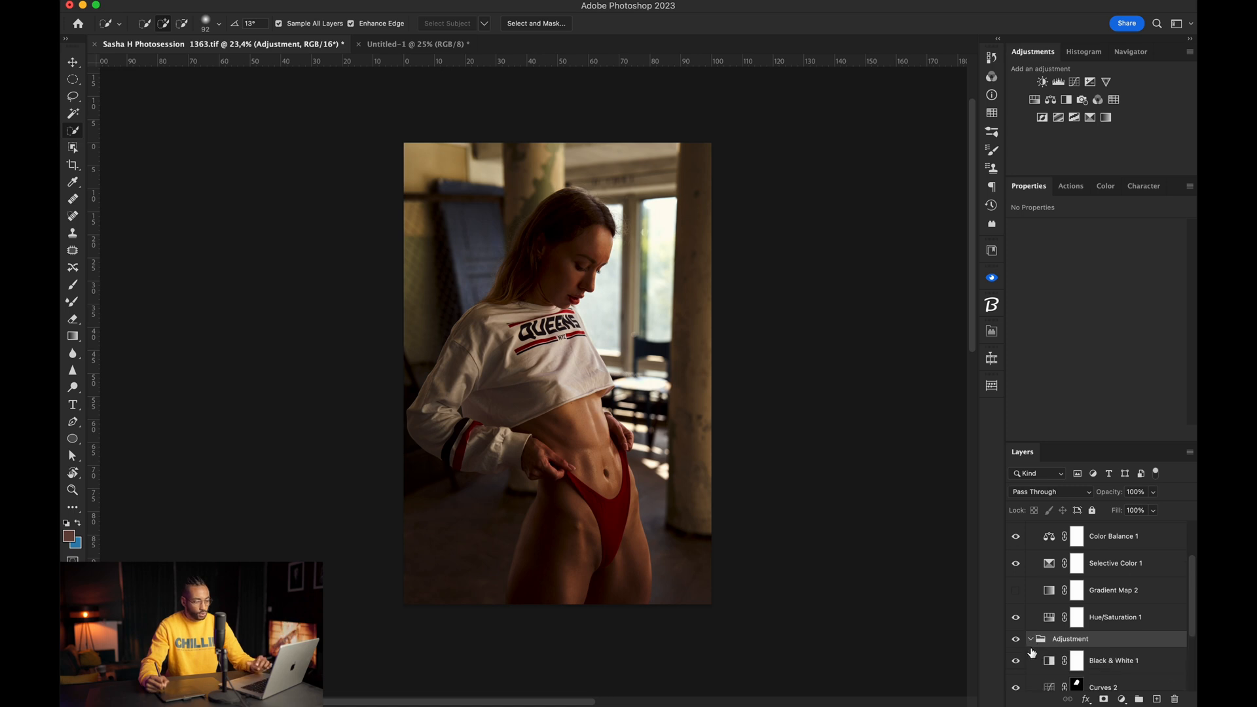
click(1101, 662)
scroll(1105, 606, up, 2)
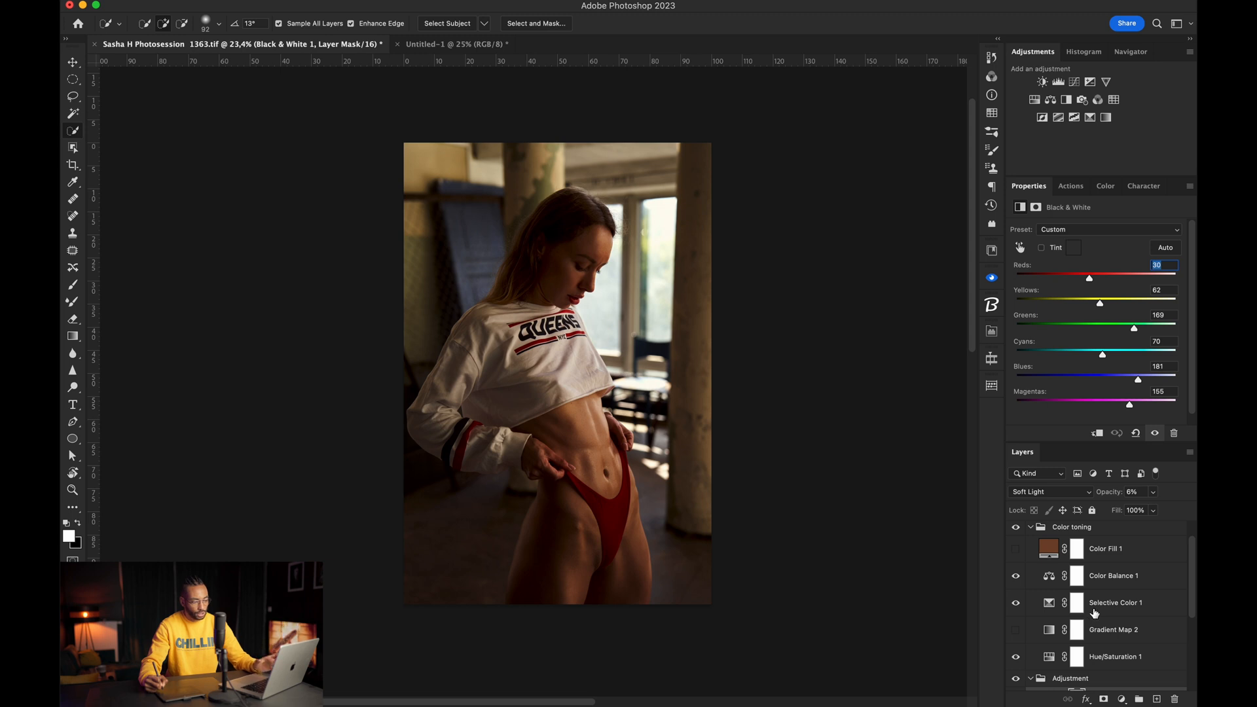
click(1102, 588)
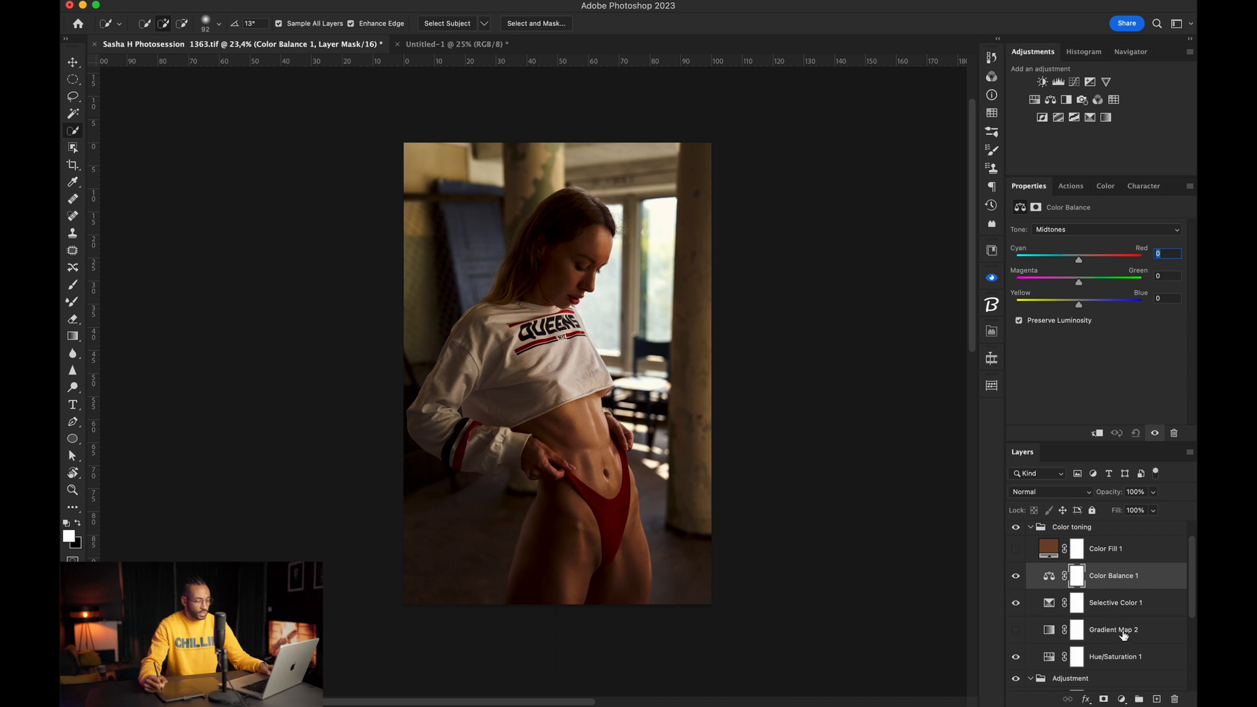
scroll(1122, 638, down, 2)
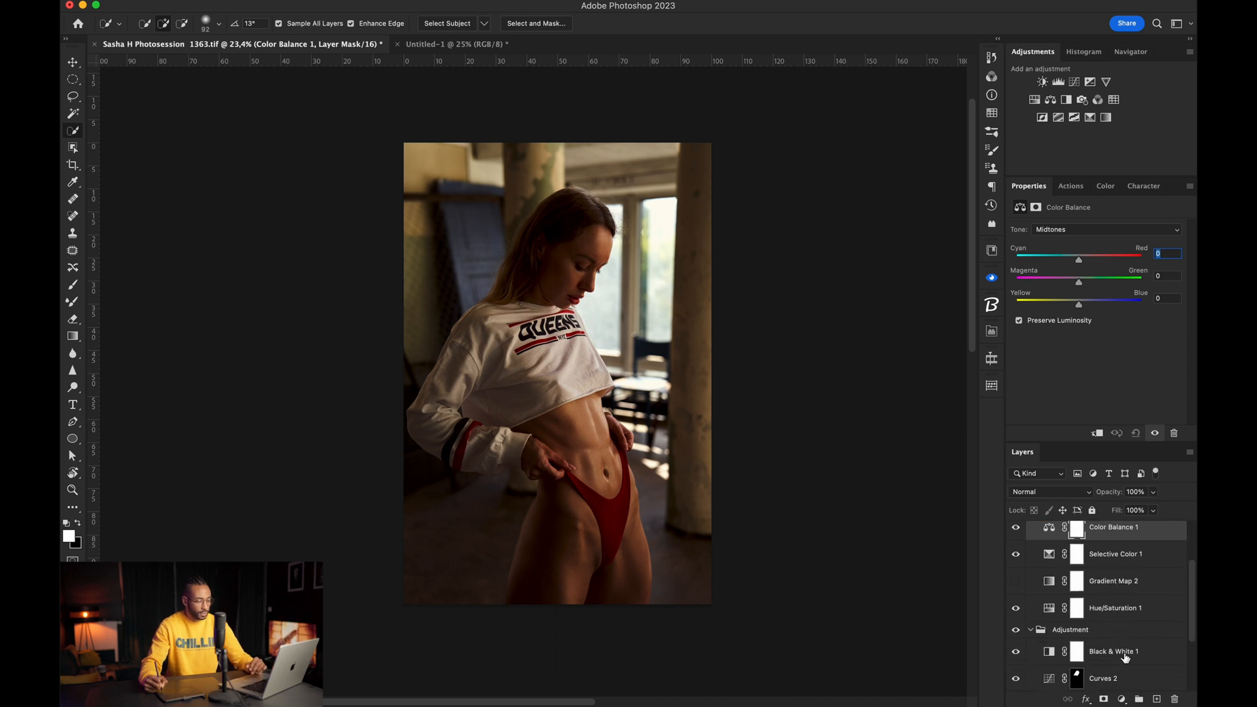
click(1128, 655)
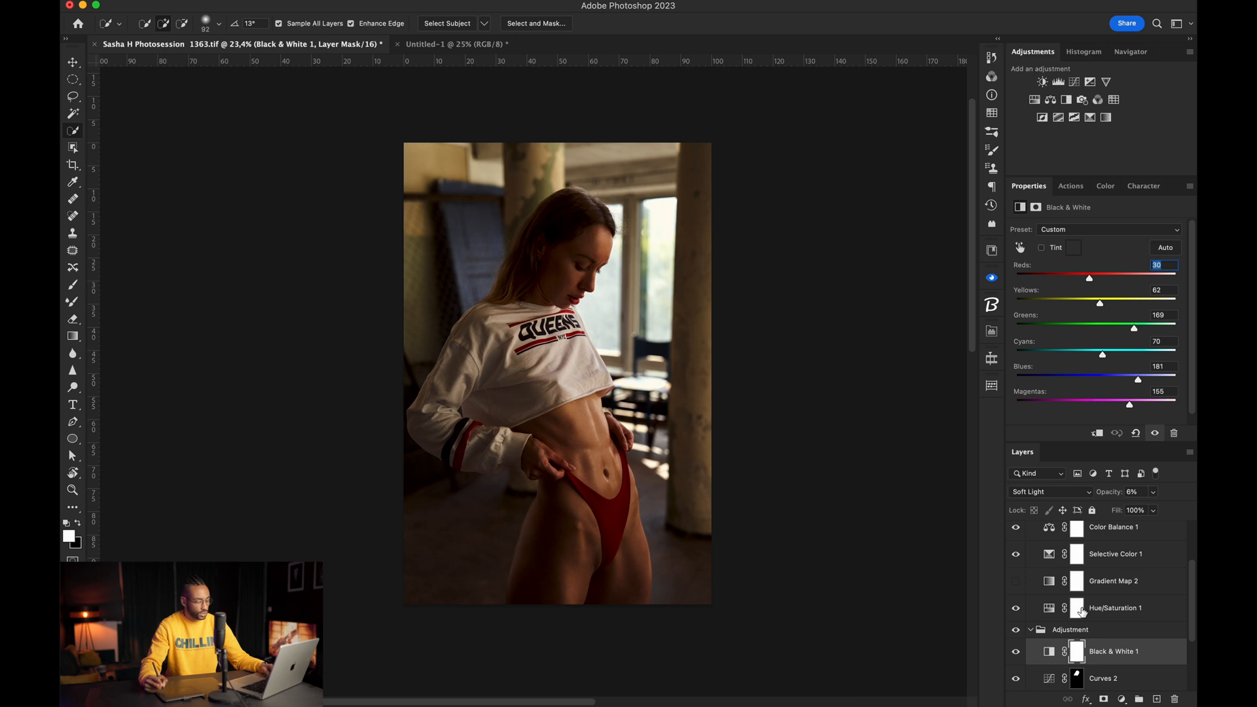
scroll(1098, 576, up, 2)
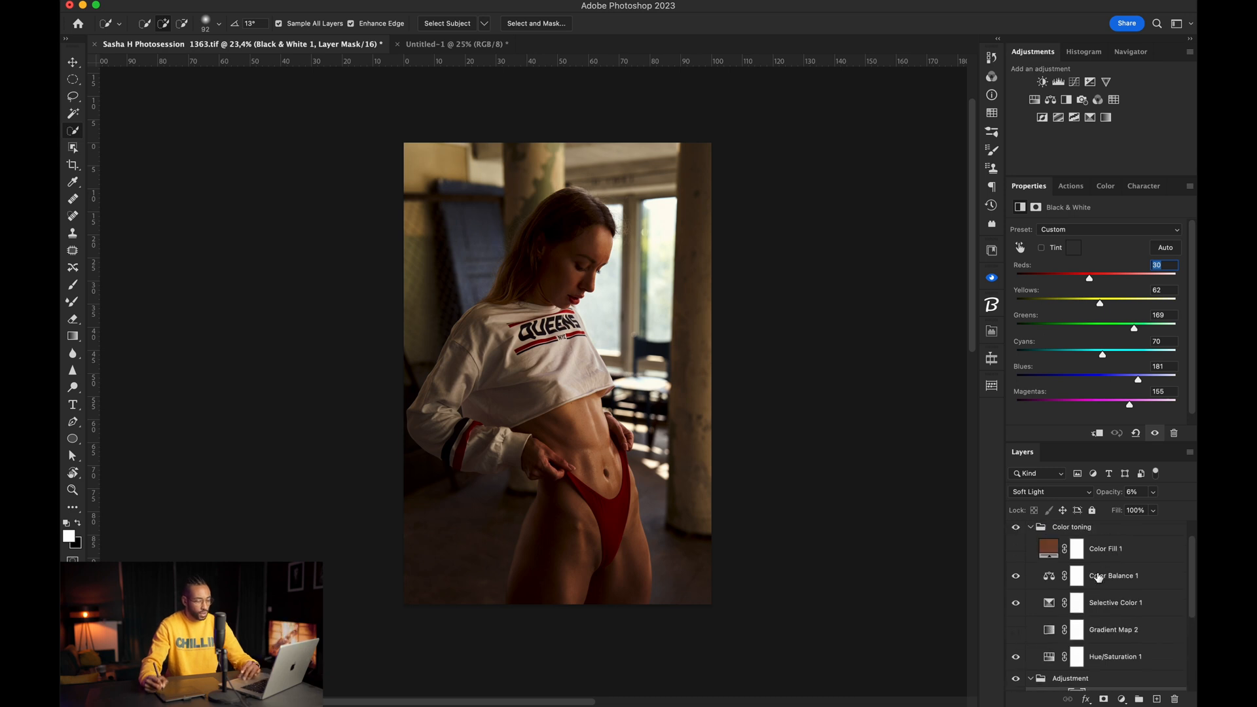
scroll(1089, 572, up, 1)
click(1111, 579)
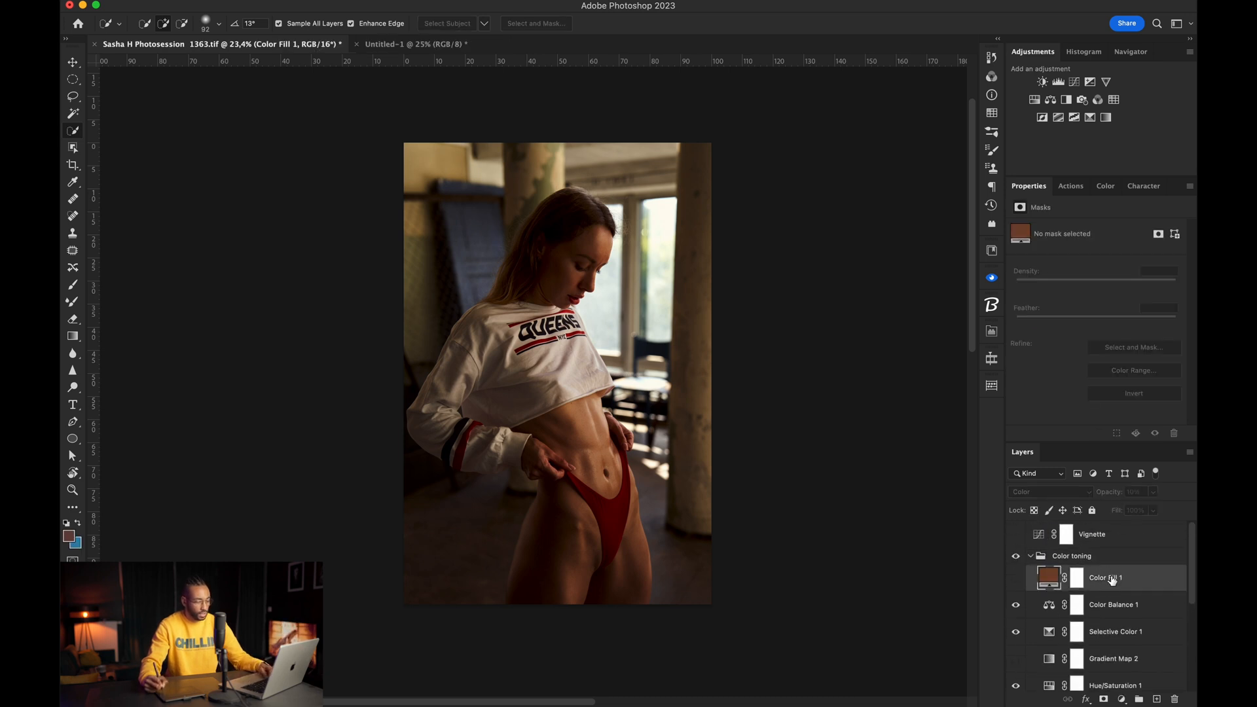
scroll(1114, 633, down, 6)
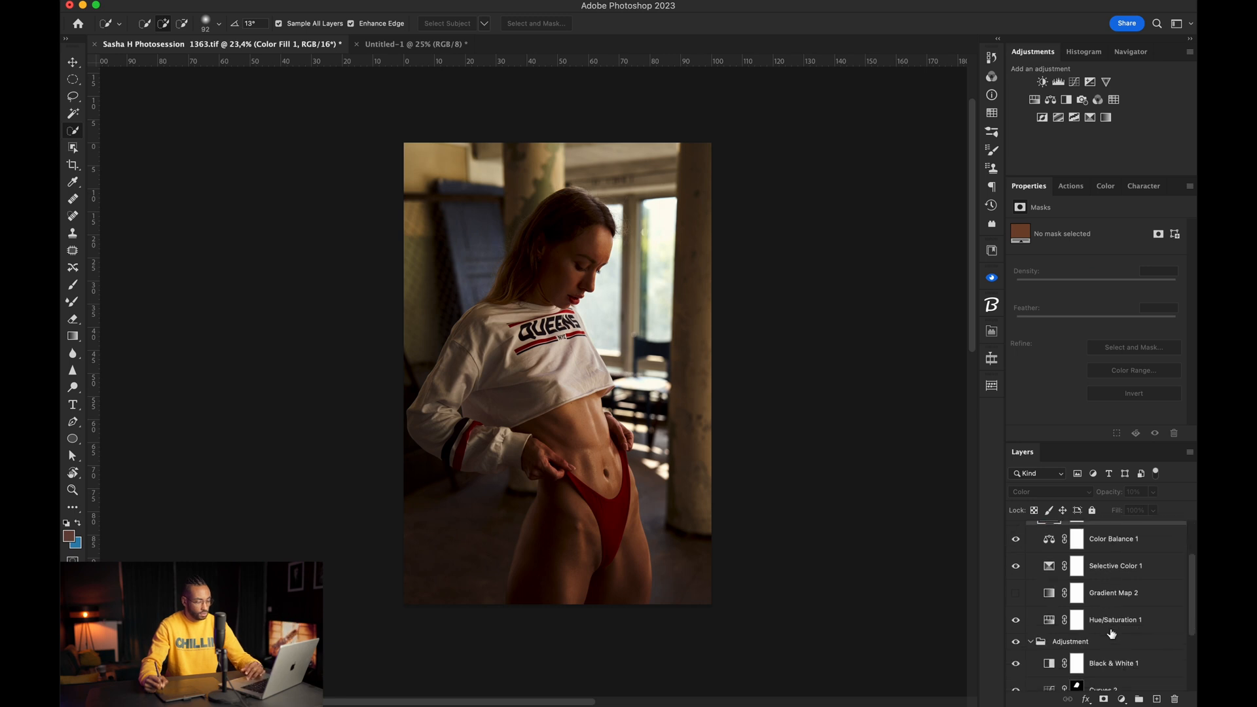
click(1119, 569)
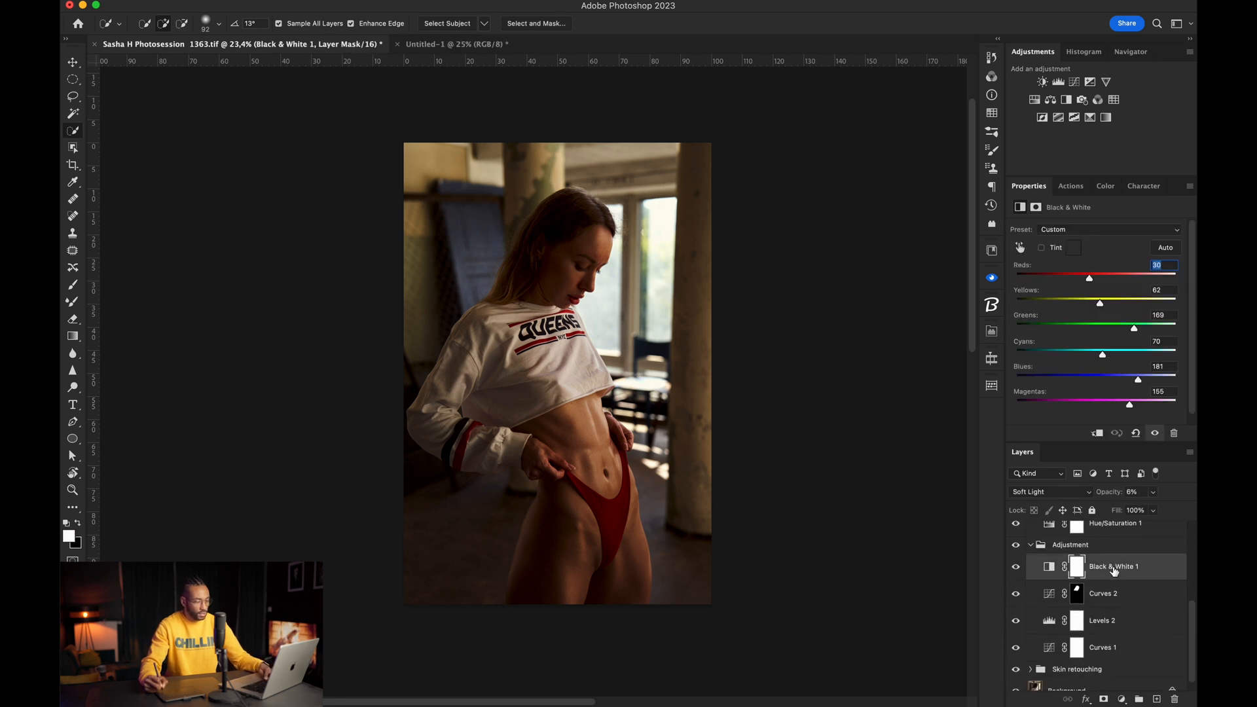
Step: Duplicate the Black & White 1 layer and move the copy into the Color toning group, directly below Color Fill 1
click(1049, 567)
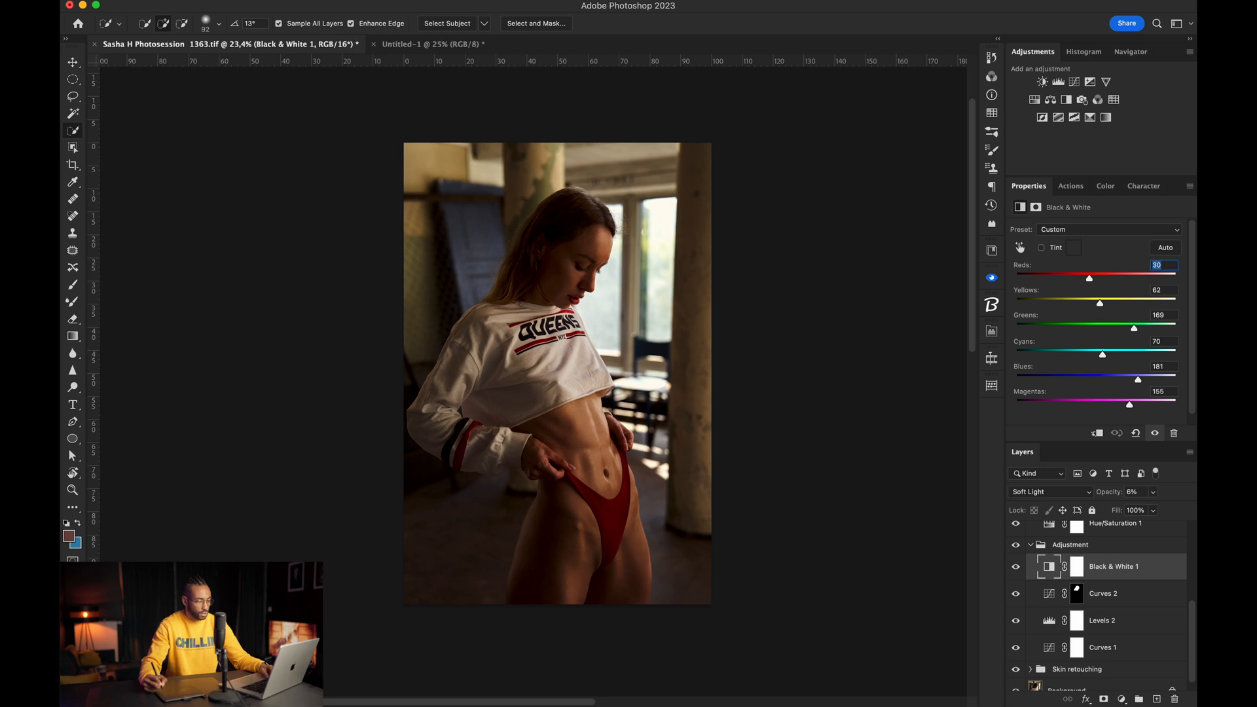
key(Return)
key(super+j)
key(d)
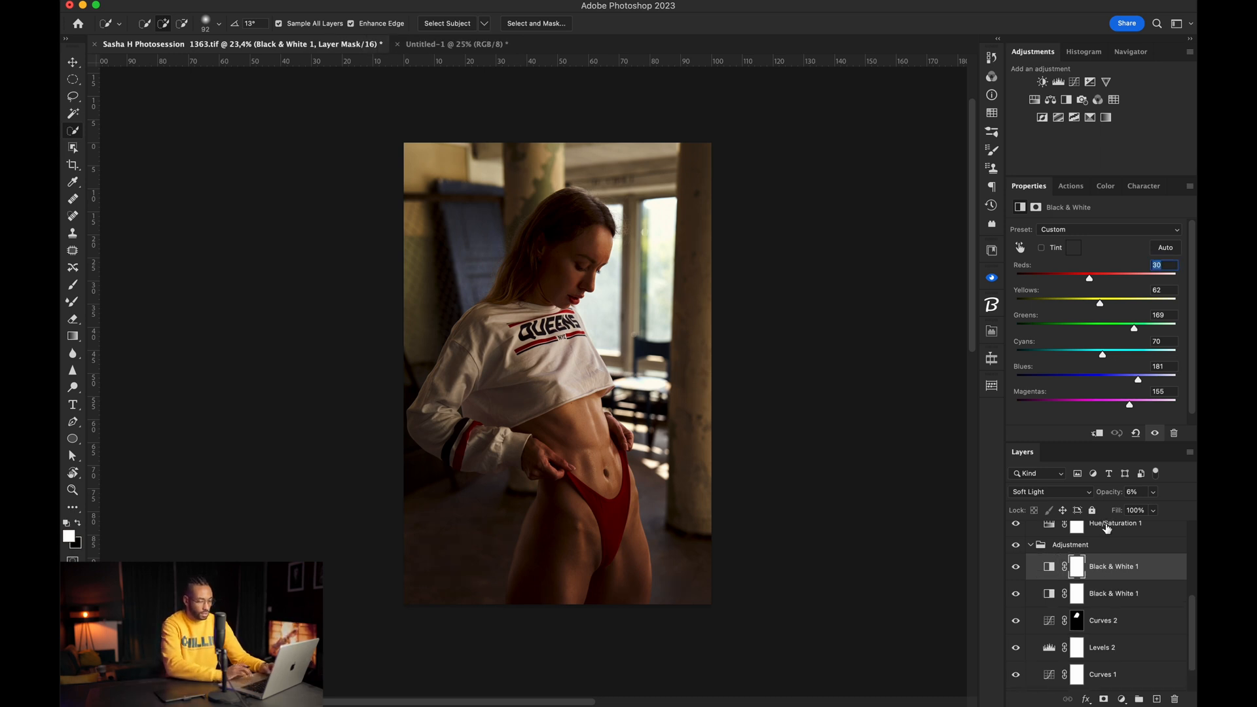
scroll(1103, 573, up, 1)
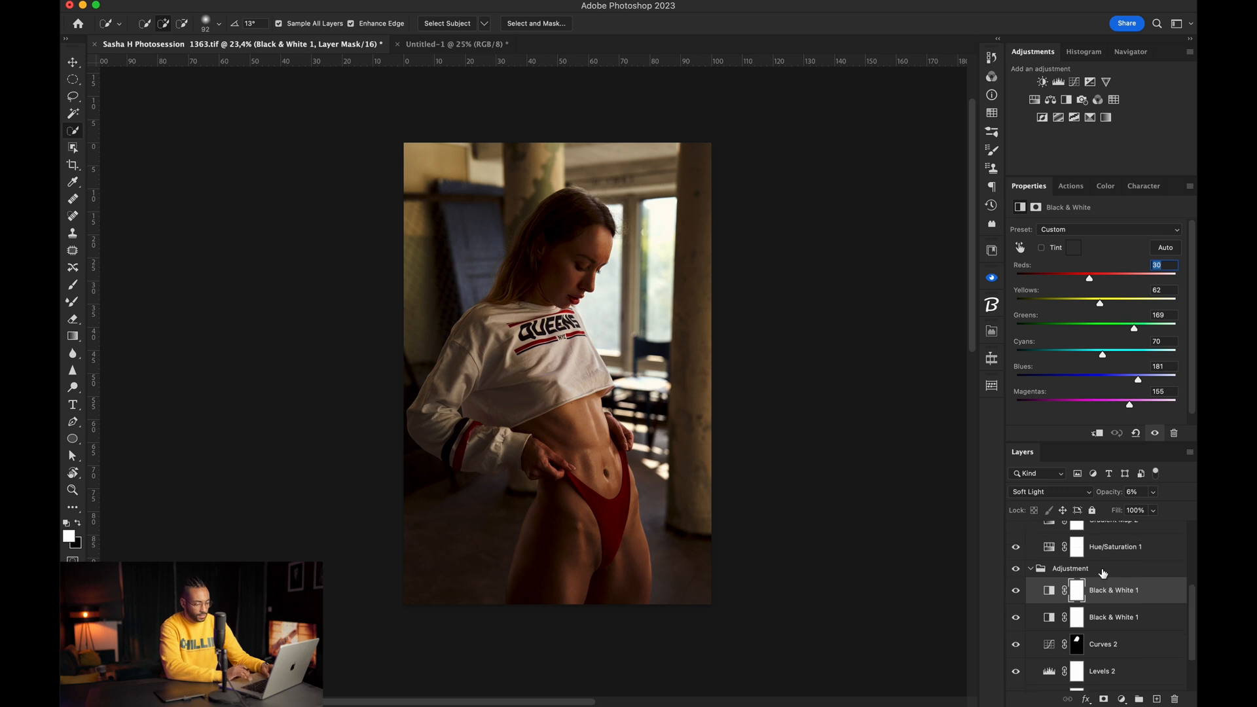
drag(1105, 595, 1079, 563)
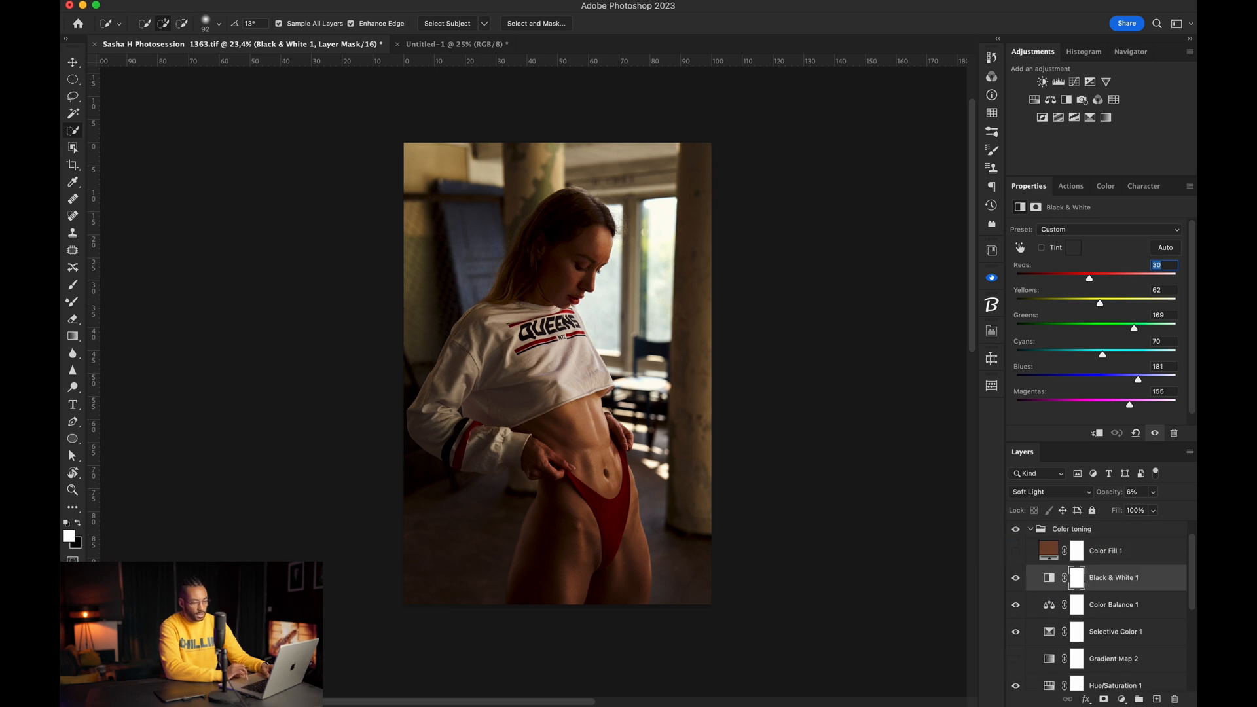
Step: Set the copied Black & White 1 layer to Normal blend mode at 100% opacity
click(1049, 492)
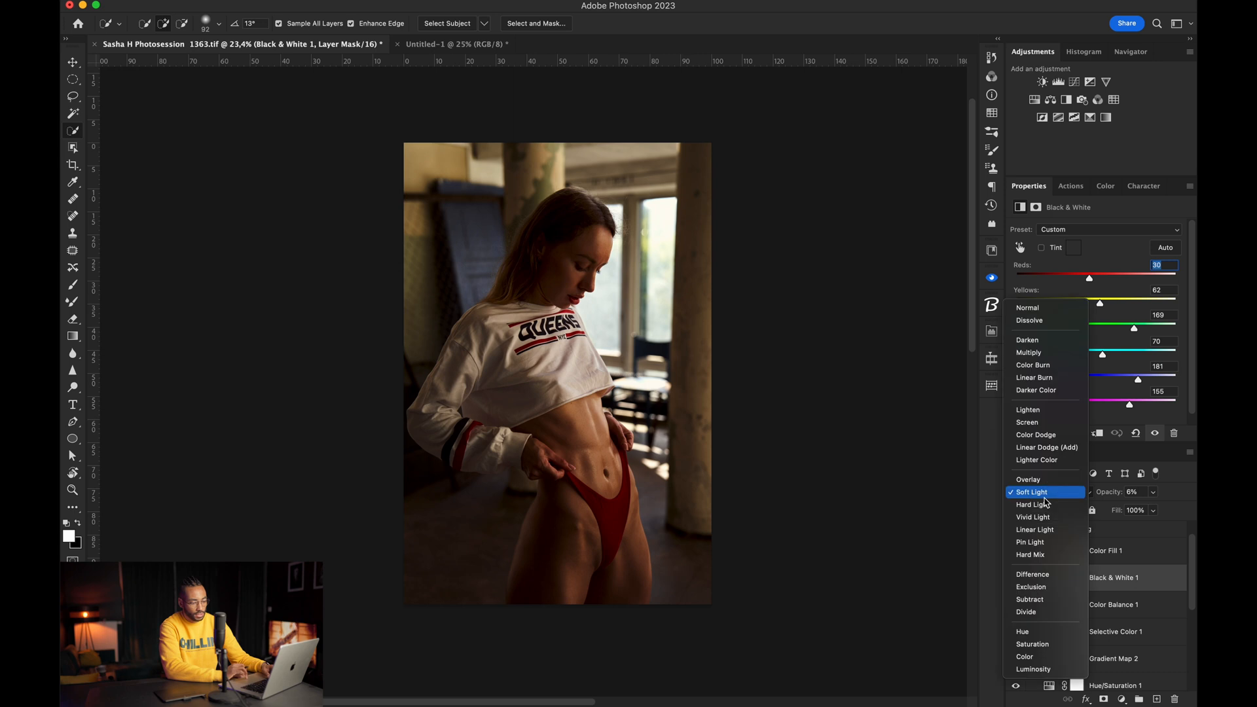
click(1060, 311)
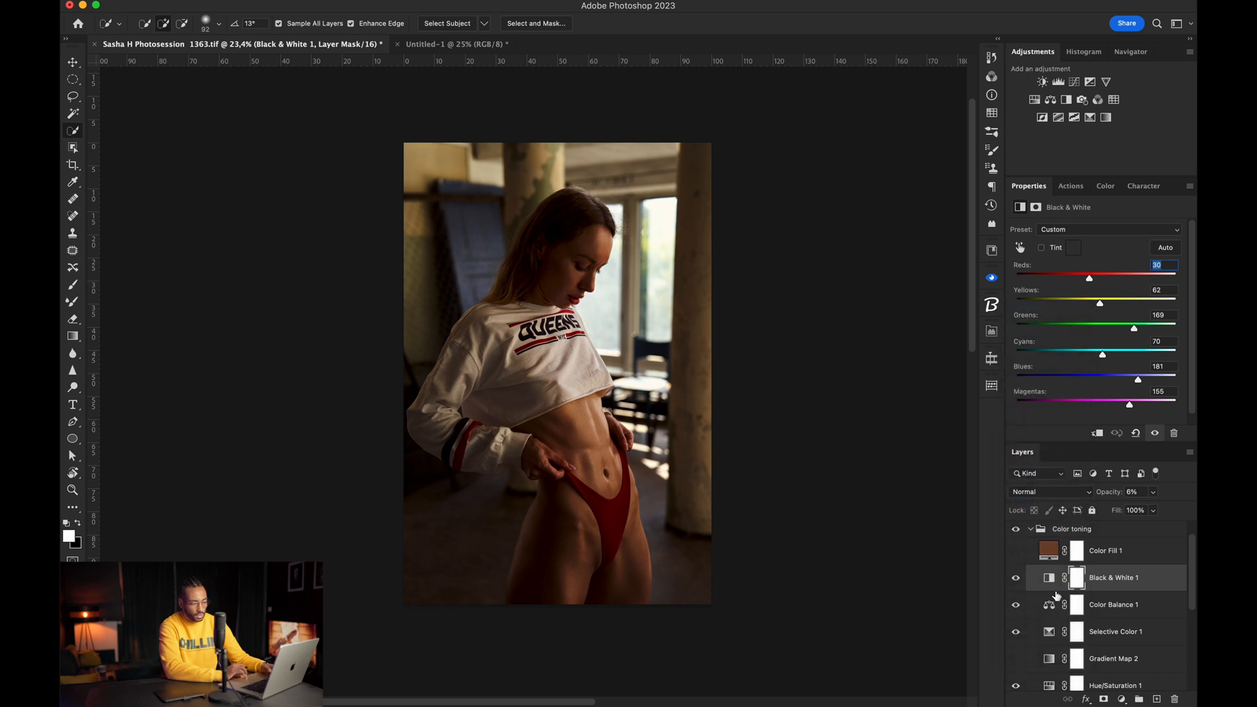
drag(1076, 504, 1197, 498)
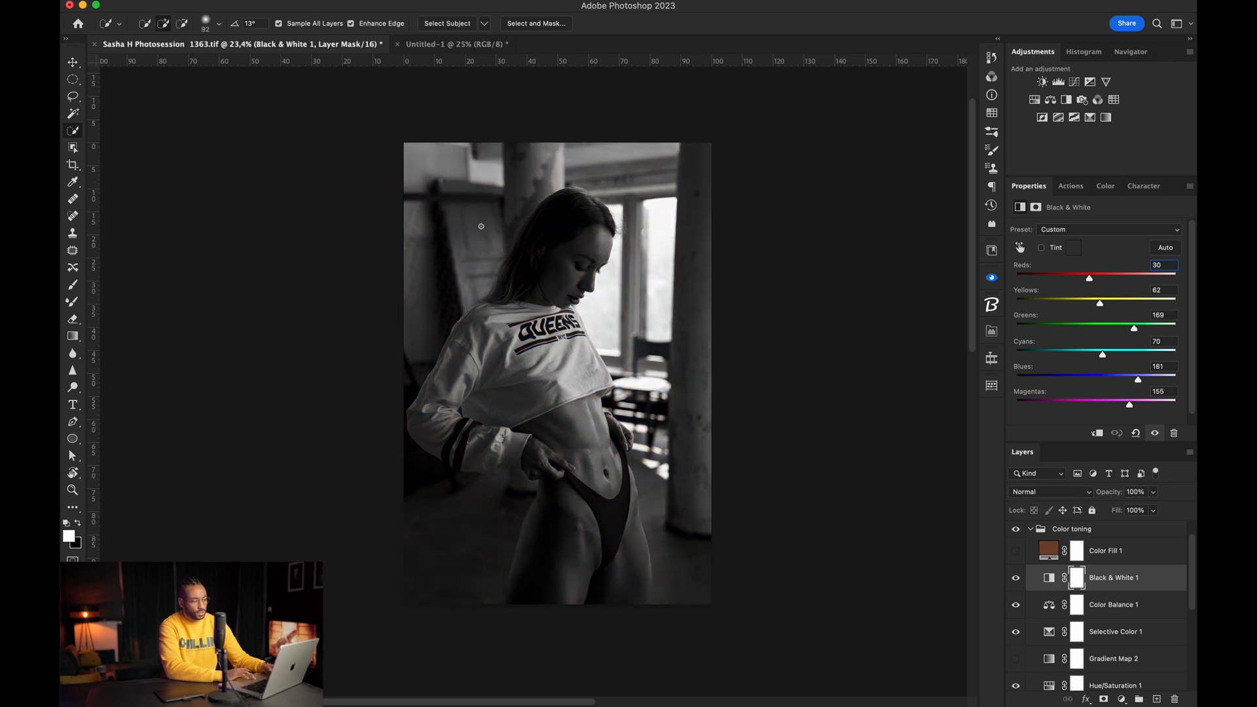
Step: Enable Tint on the copied Black & White 1 layer and set the tint color to dark brown 4c2d0f
click(1048, 580)
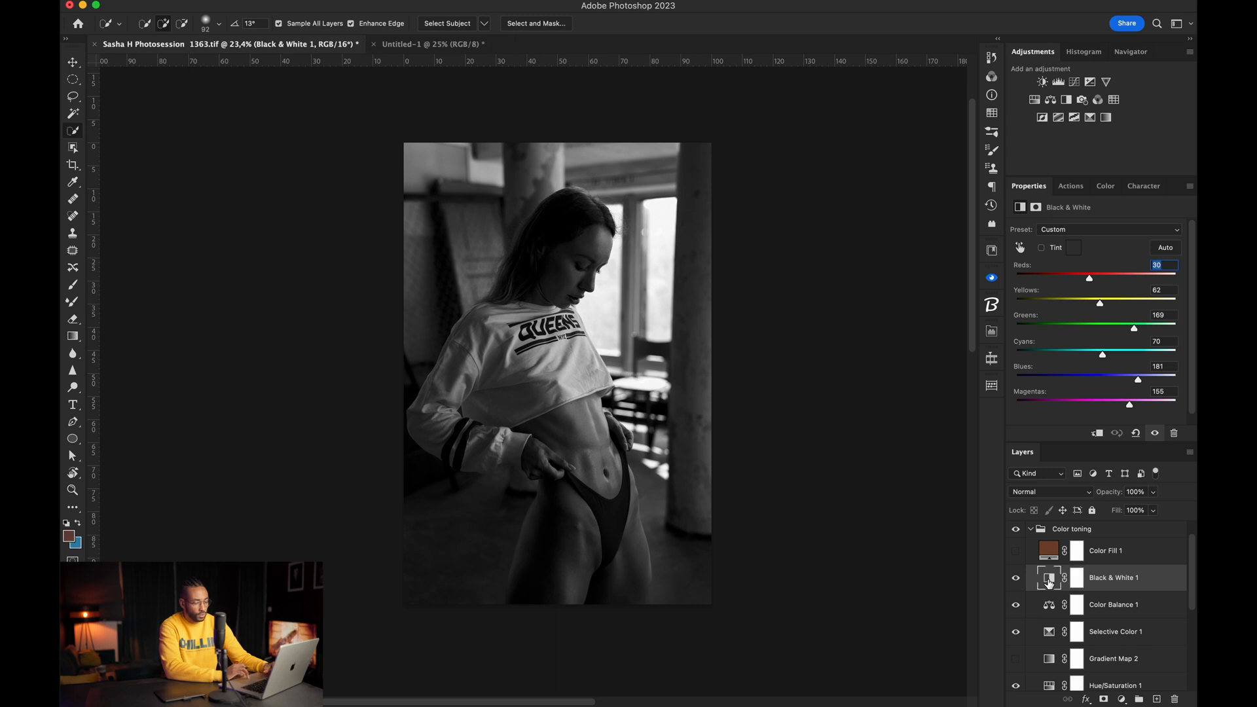
click(1041, 249)
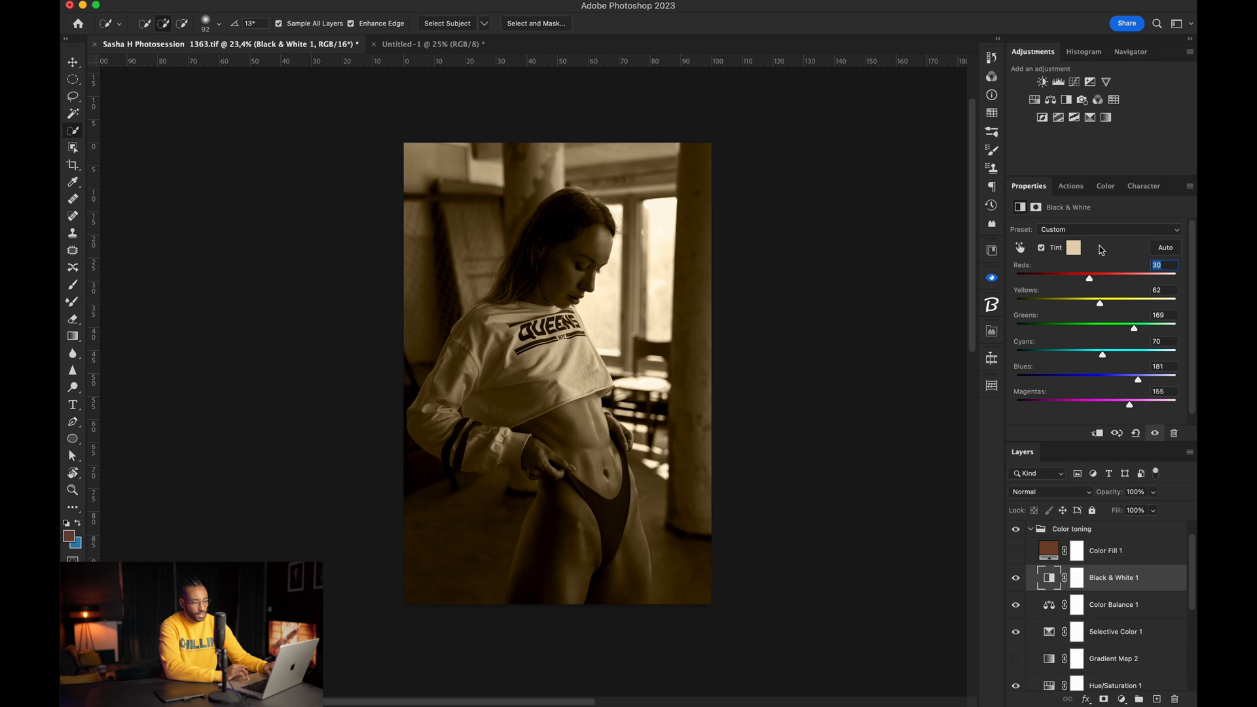
click(1073, 249)
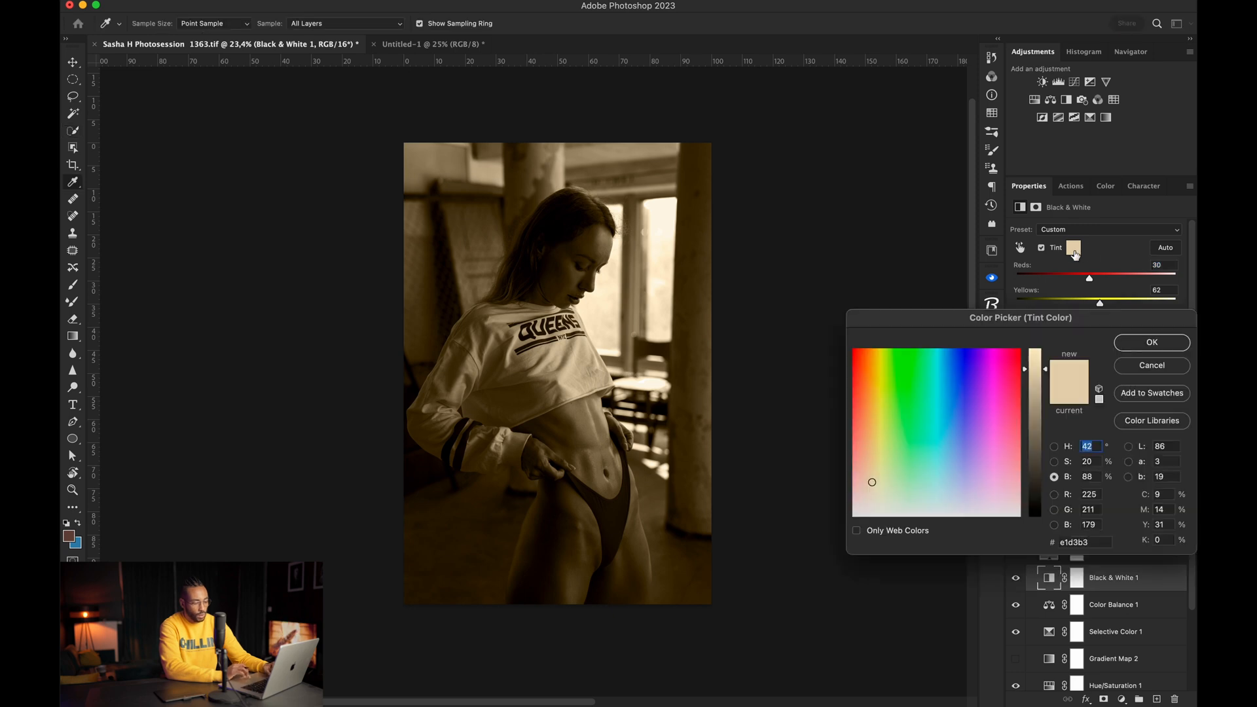
click(1054, 463)
click(1054, 447)
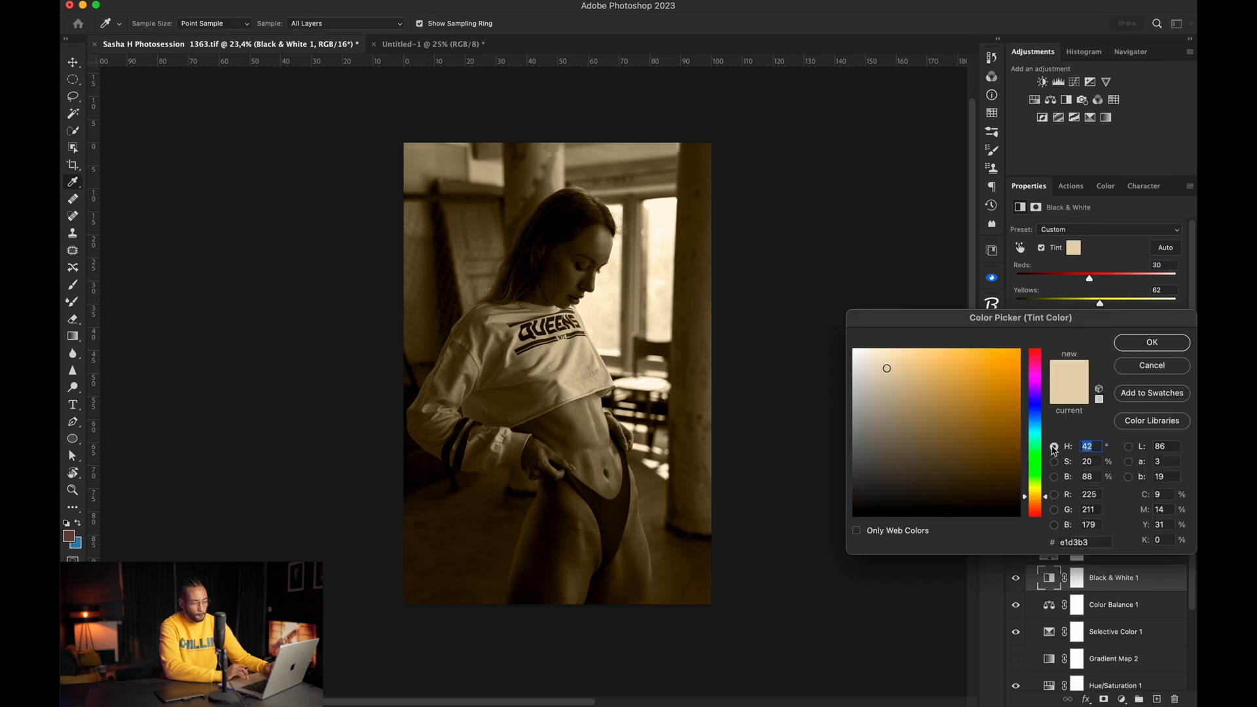
click(977, 445)
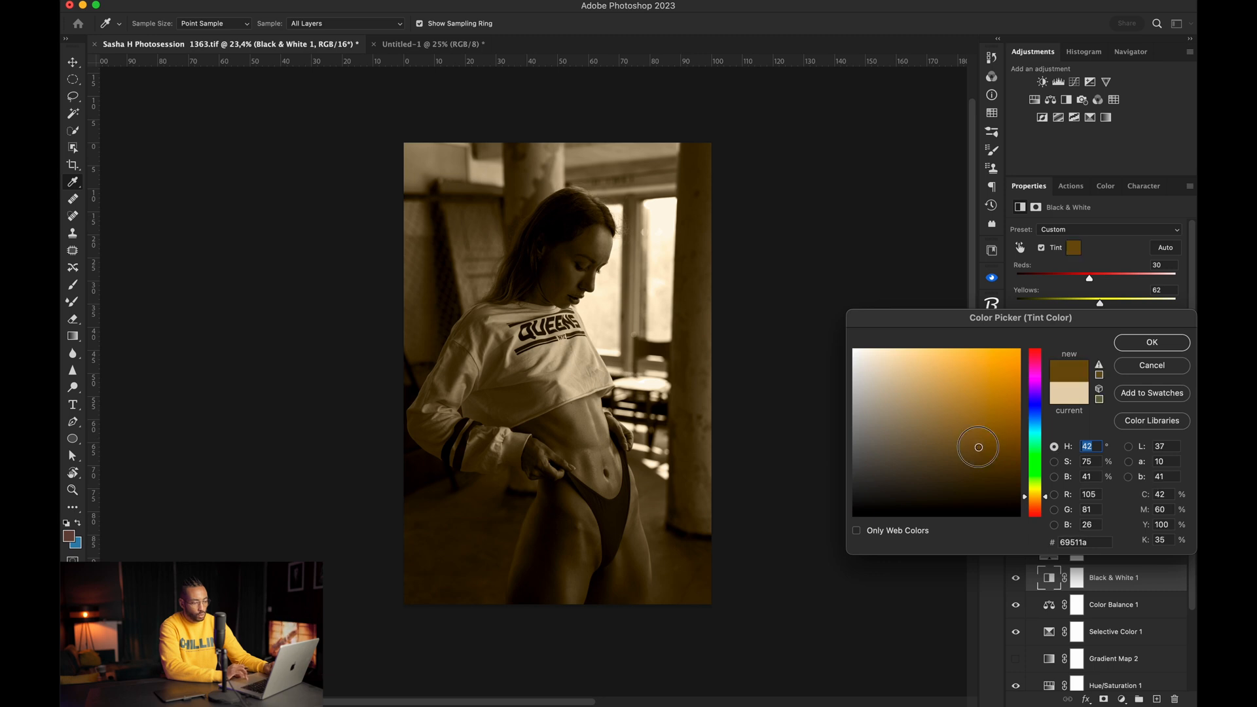
mouse_move(978, 447)
mouse_down()
mouse_move(996, 459)
mouse_move(987, 465)
mouse_up()
drag(1042, 502, 1043, 505)
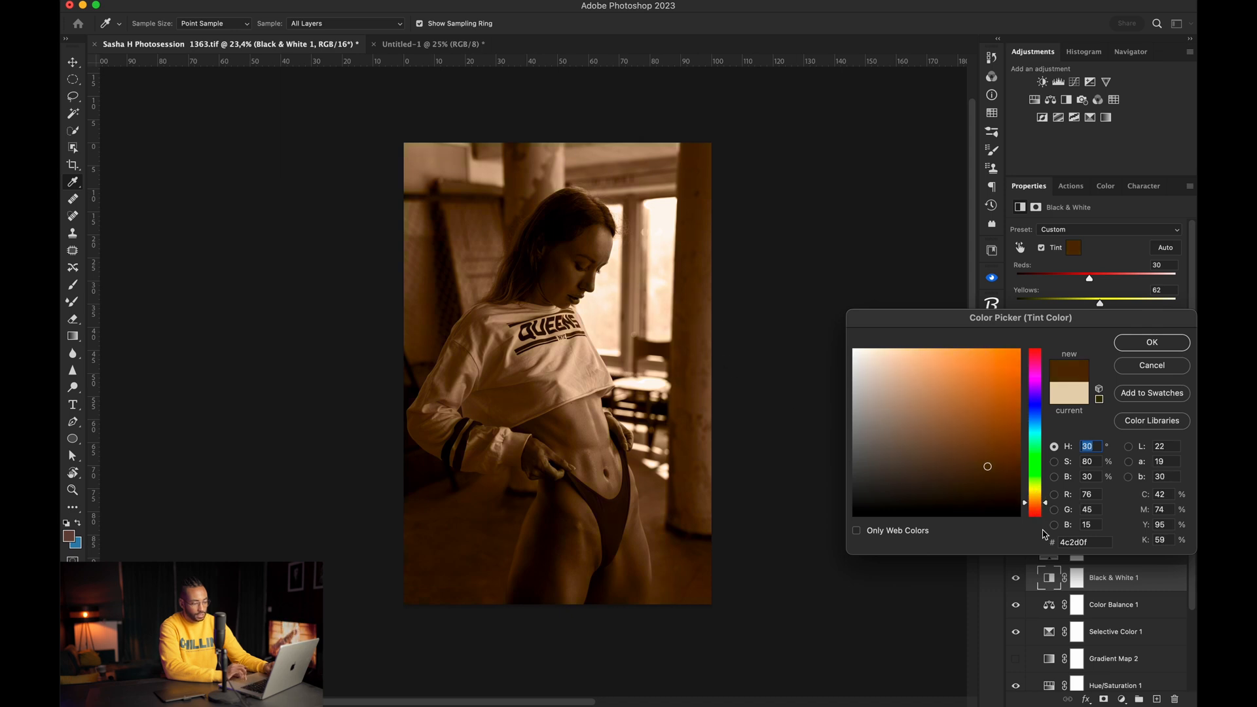
click(1045, 502)
click(1045, 502)
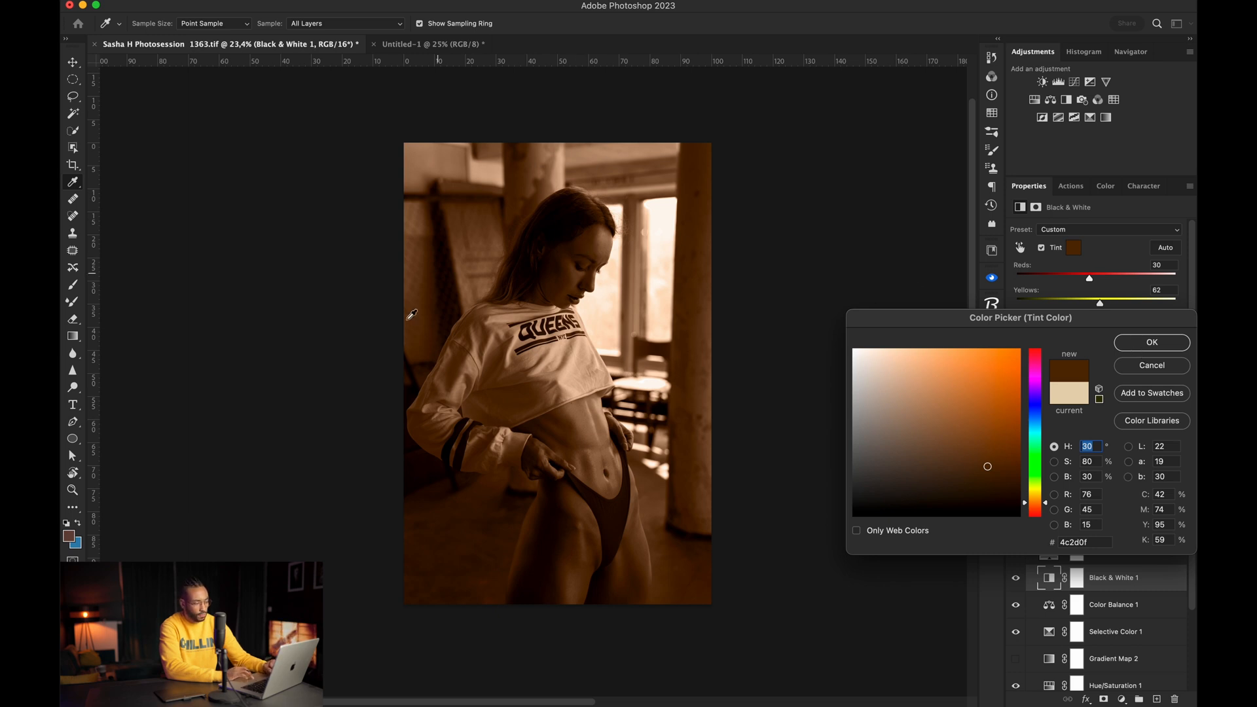
click(1149, 342)
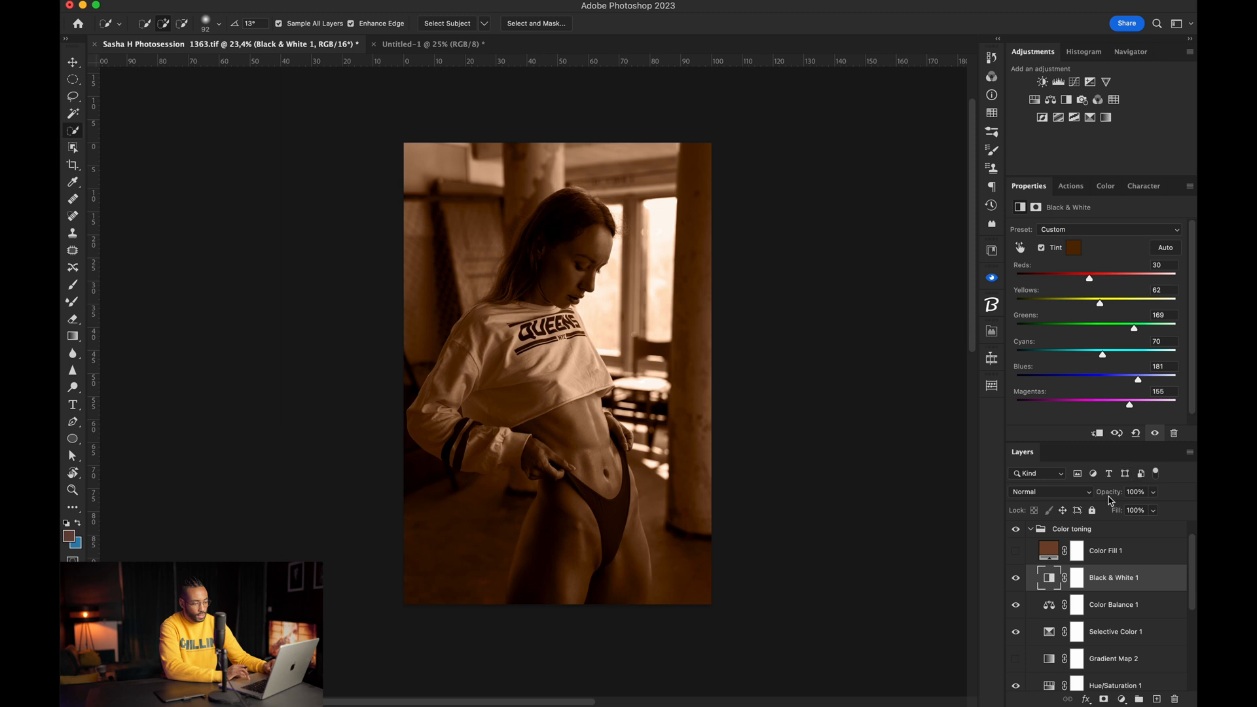
Step: Reduce the tinted Black & White 1 layer's opacity to 15%
drag(1113, 498, 897, 496)
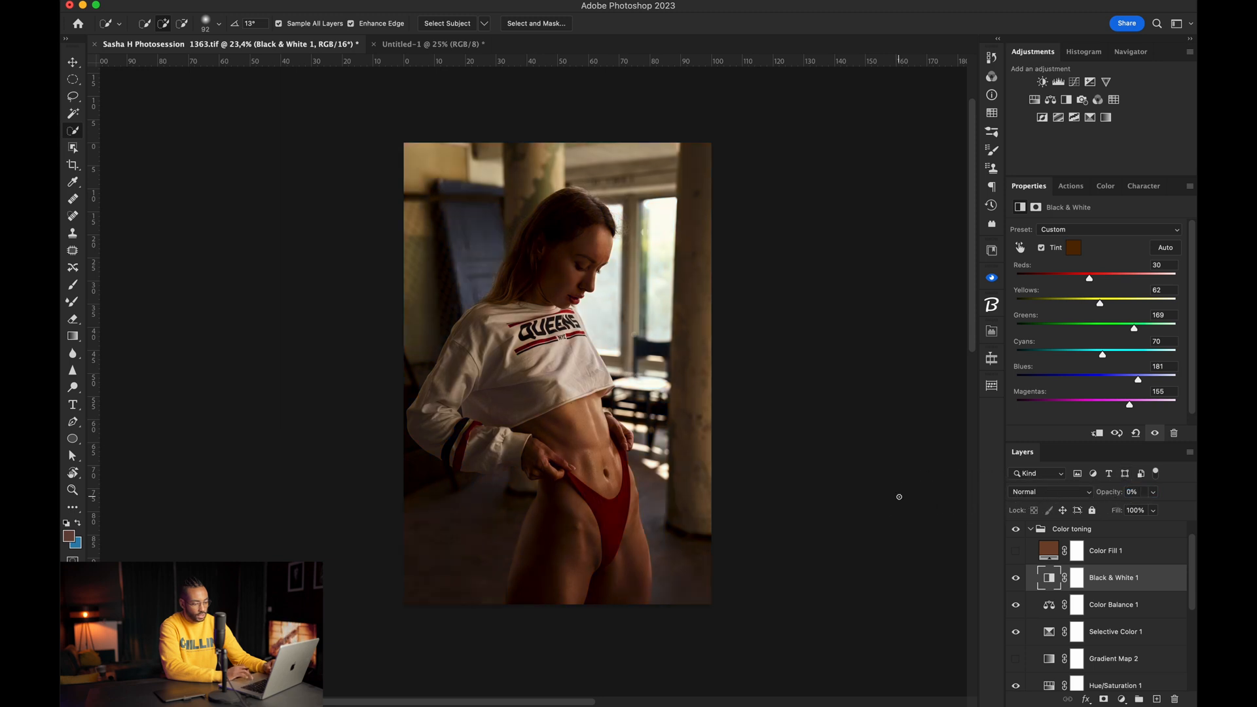
click(1131, 492)
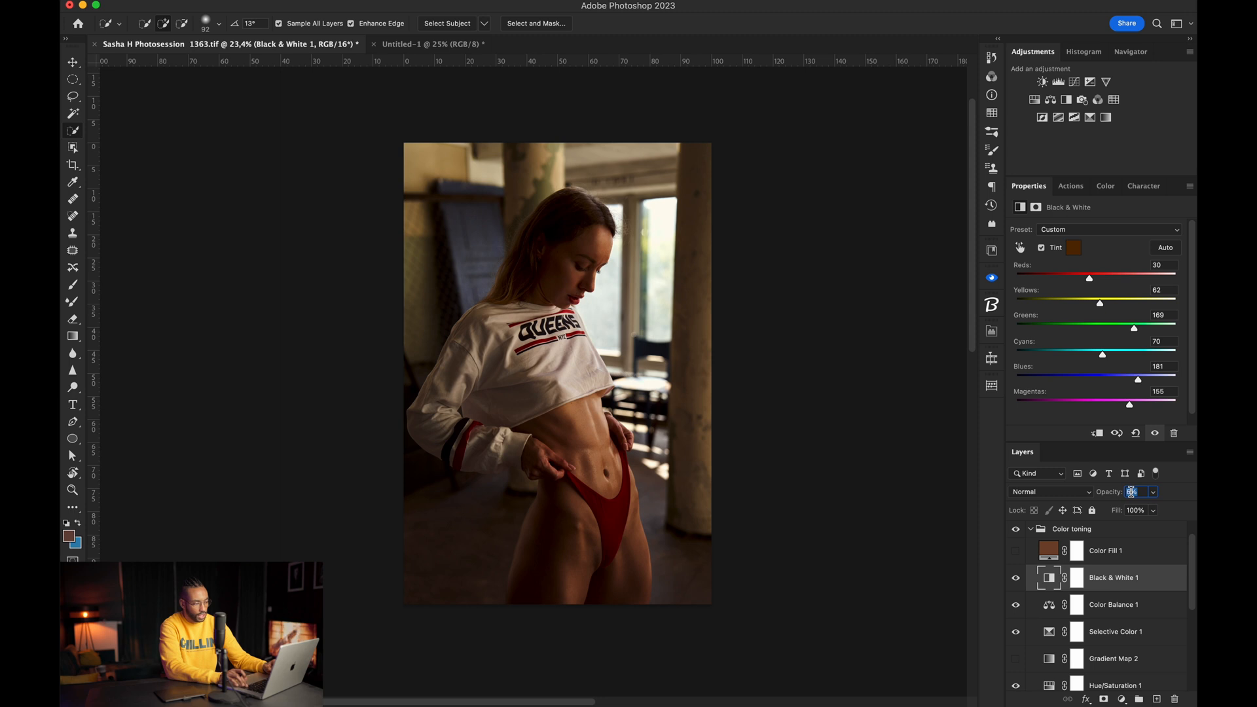
key(Up)
mouse_move(1197, 522)
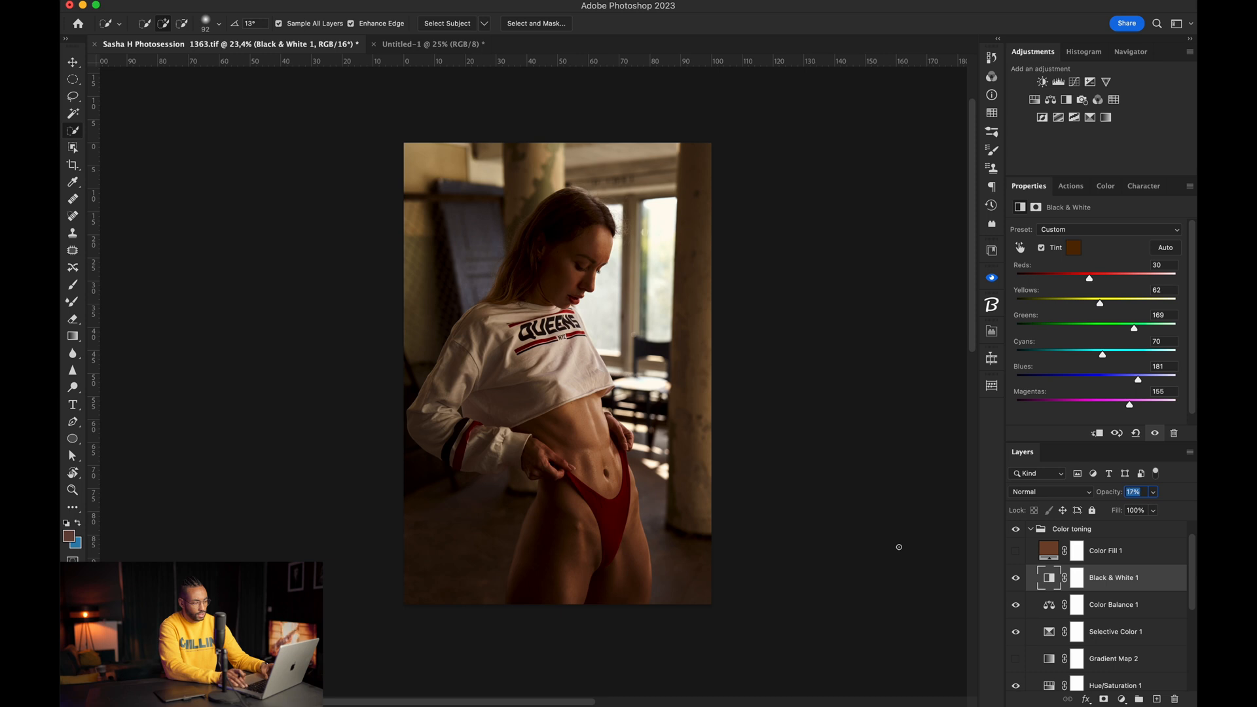
key(Down)
key(Down)
key(Return)
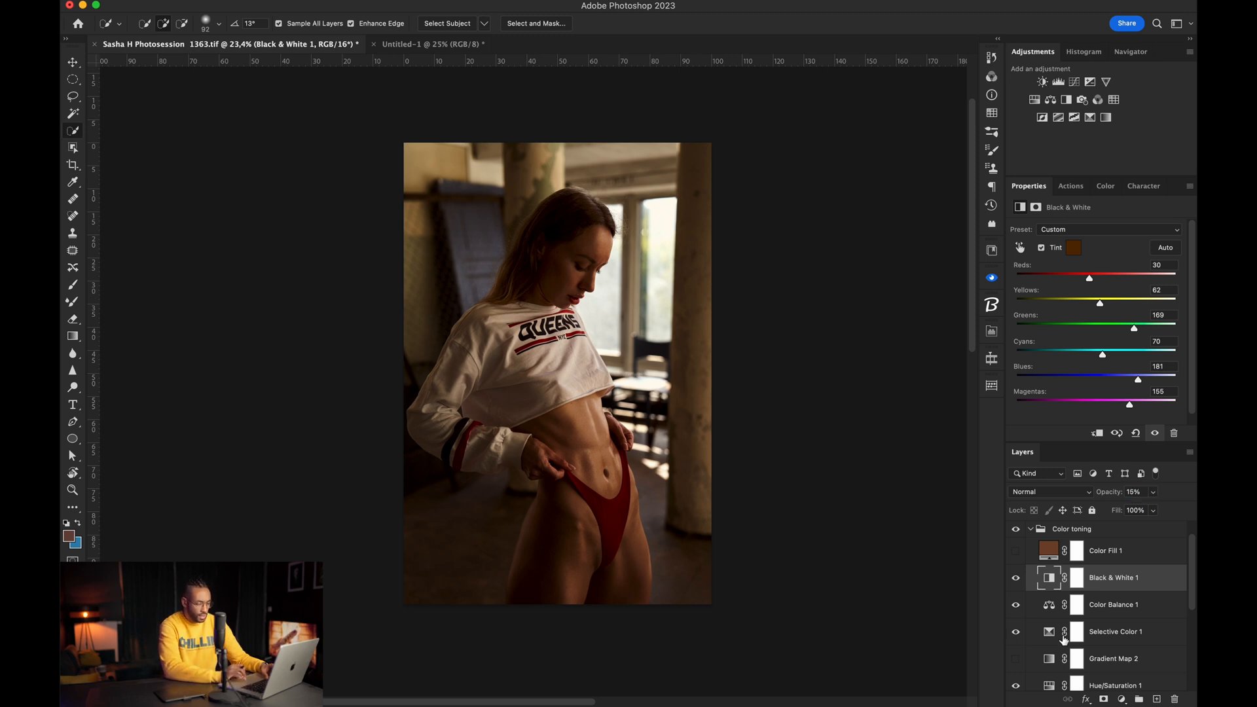
Step: Compare the image with the tinted Black & White 1 layer hidden and shown
click(1015, 580)
click(1016, 580)
click(1015, 580)
click(1015, 580)
click(1016, 581)
click(1015, 581)
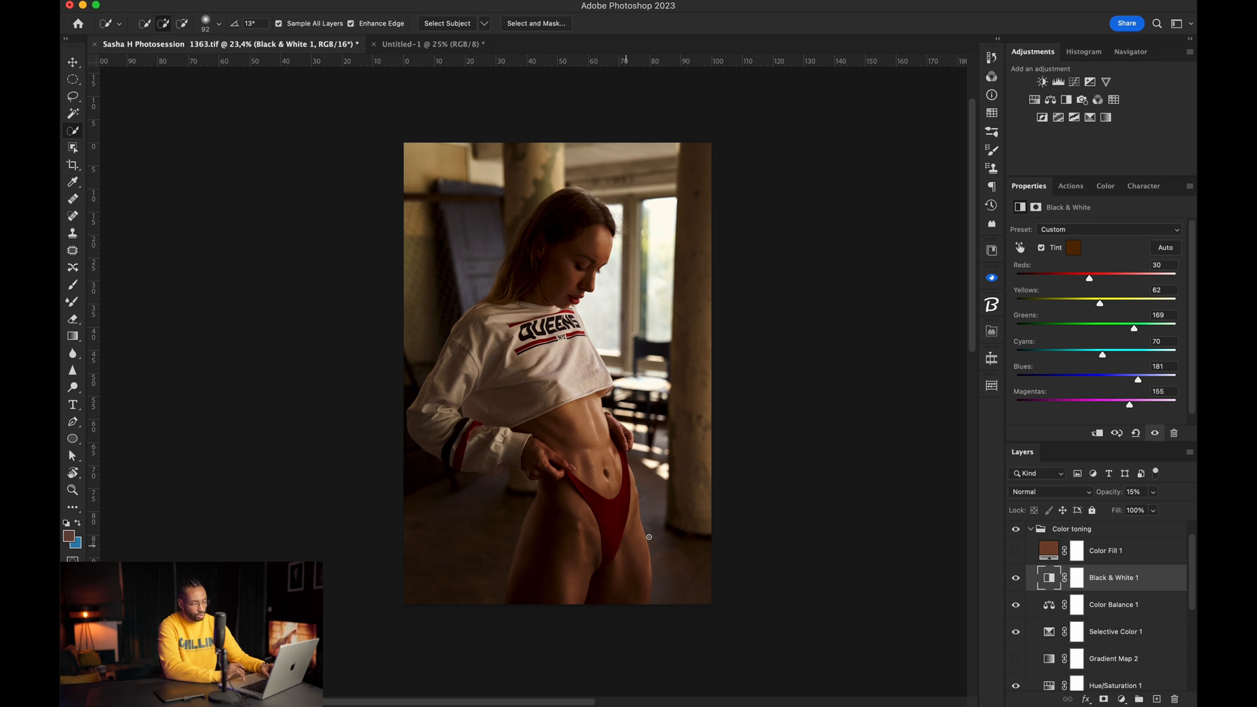
Step: Set the Shadows of Color Balance 1 to +2 on Cyan–Red and -1 on Magenta–Green
click(1049, 607)
click(1048, 606)
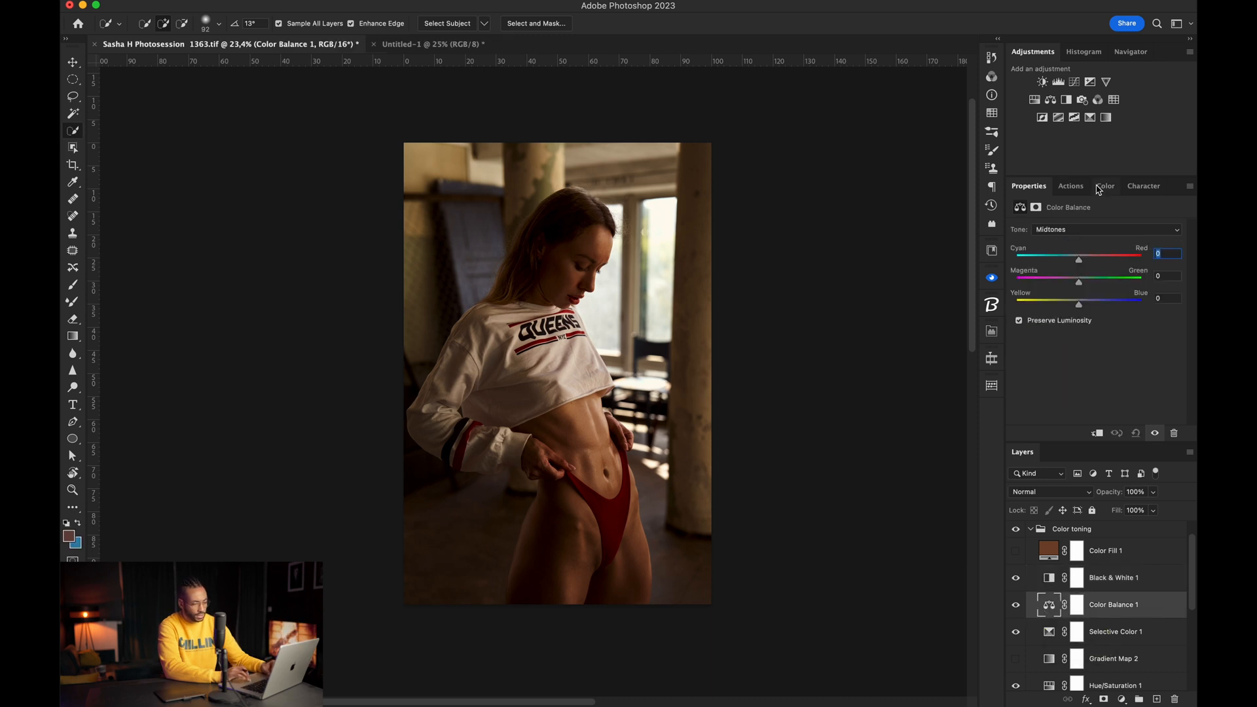
click(1062, 231)
click(1054, 217)
key(Up)
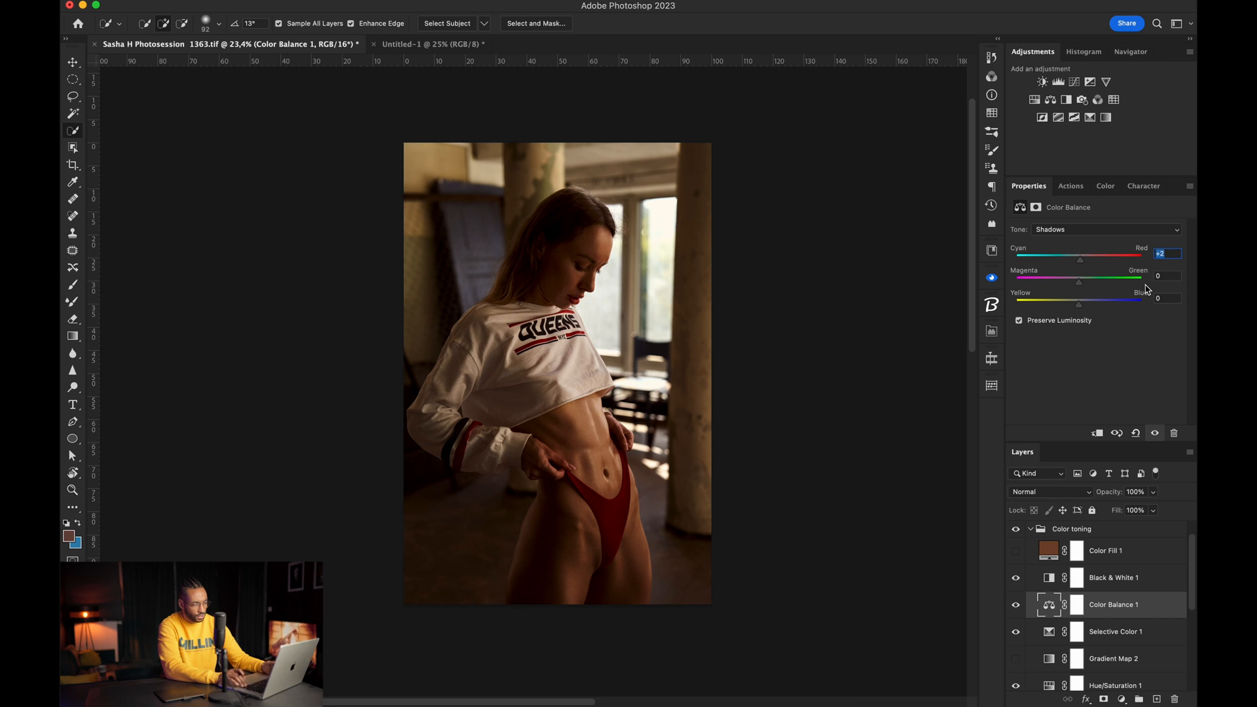
key(Tab)
key(Down)
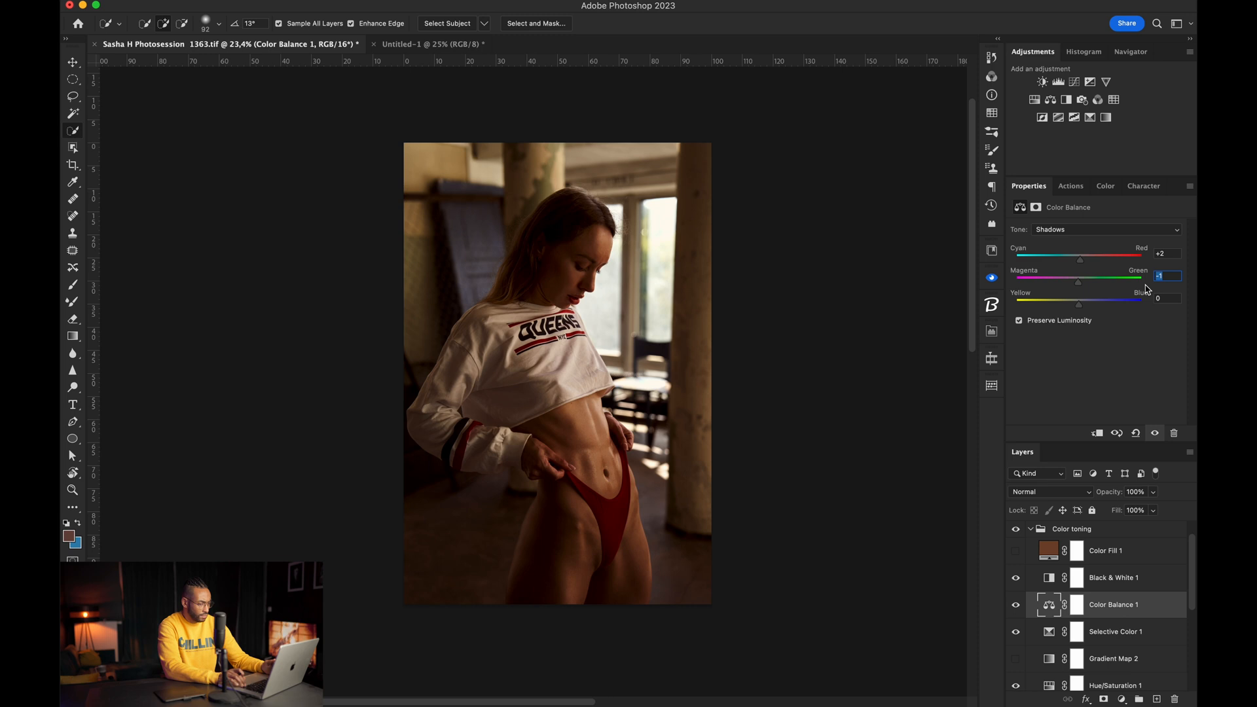
key(Up)
Step: Test stronger Yellow–Blue shifts in the Color Balance 1 shadows and set the value to +1
key(Tab)
key(shift+Up)
key(shift+Down)
key(shift+Up)
key(shift+Down)
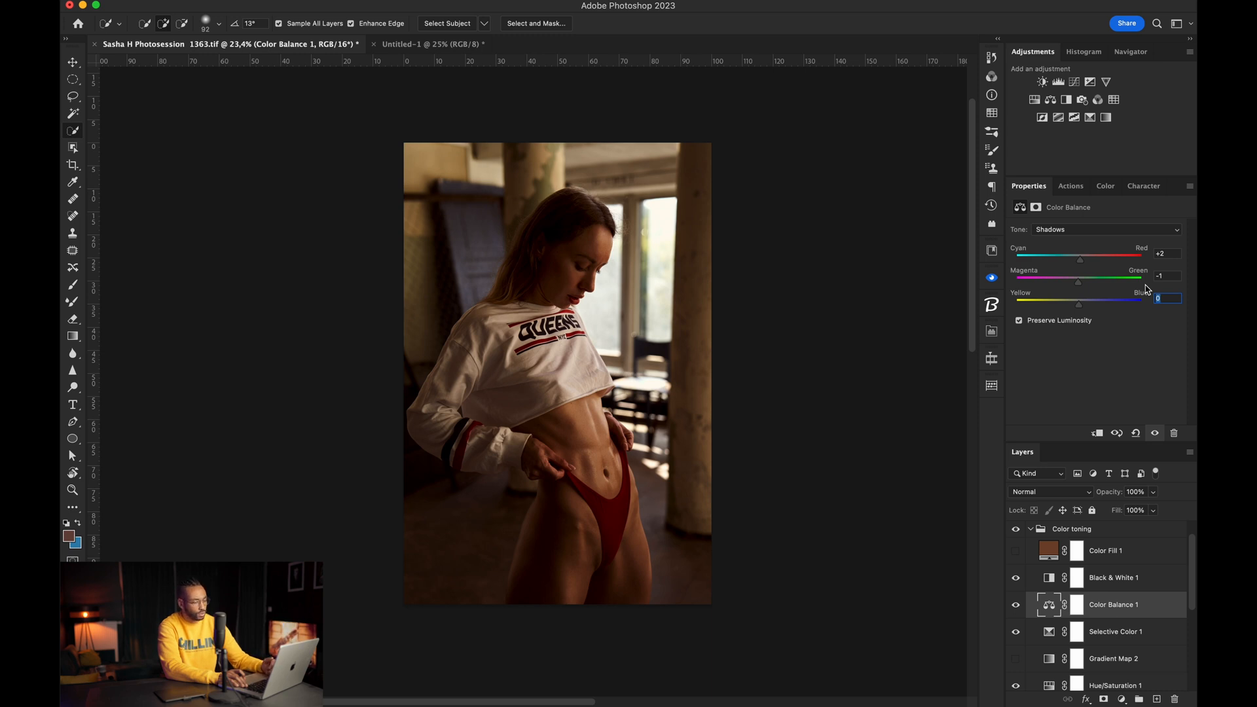
key(Up)
Step: Compare the image with the Color Balance 1 layer hidden and shown
click(1014, 611)
click(1015, 612)
click(1014, 611)
click(1015, 611)
Step: Switch Color Balance 1 to Highlights, test red and cyan shifts, and leave Cyan–Red at 0
click(1055, 231)
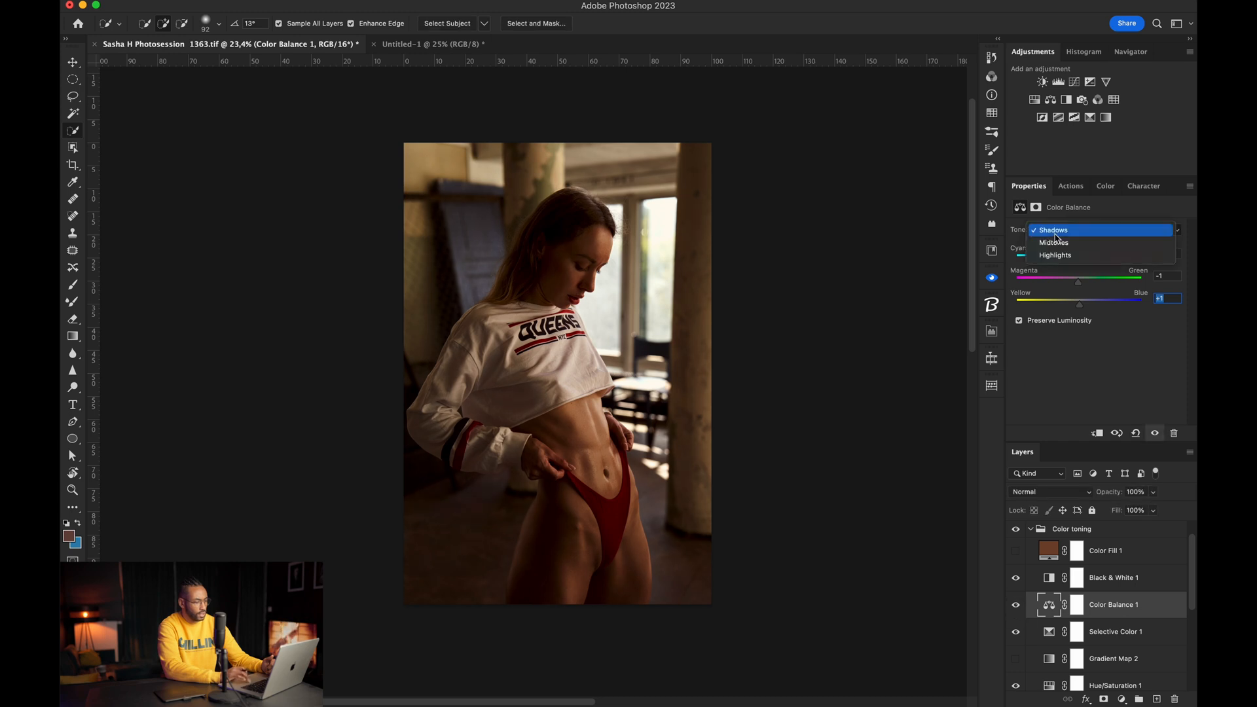
click(1054, 255)
click(1171, 253)
key(shift+Up)
key(shift+Down)
key(shift+Down)
key(shift+Up)
key(shift+Up)
key(shift+Down)
key(Up)
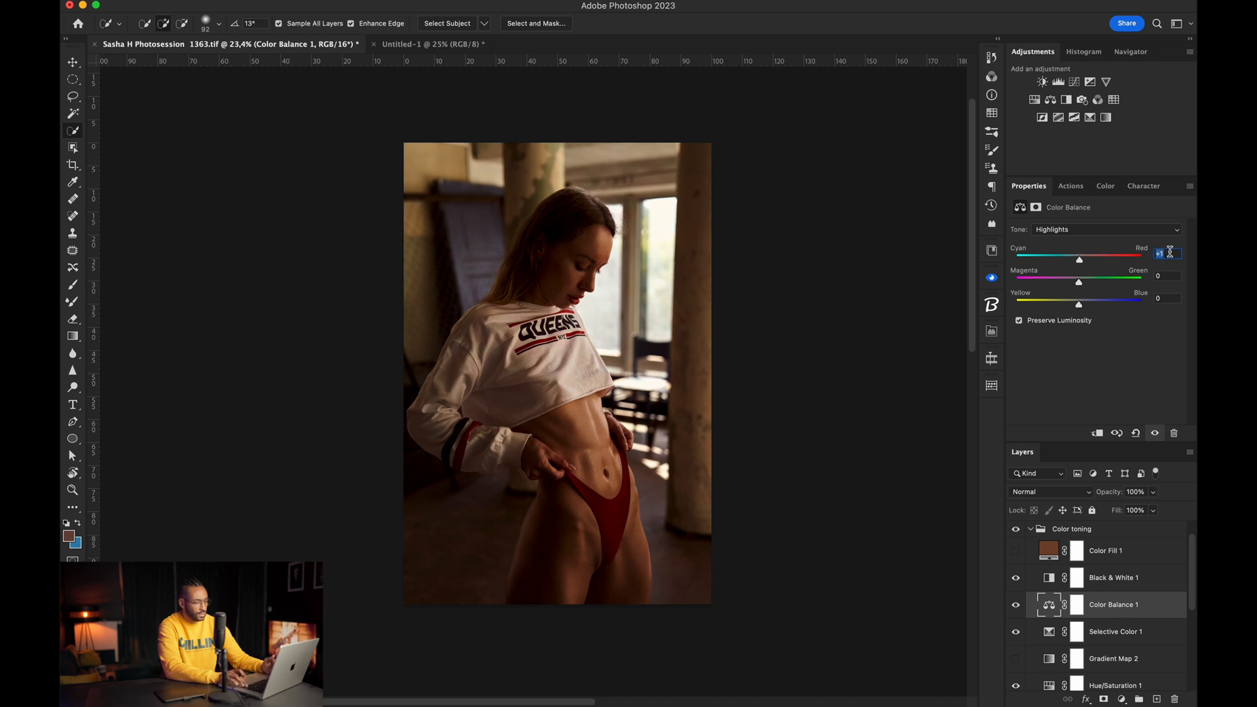
key(Down)
Step: Test the Magenta–Green balance of the Color Balance 1 highlights and set it to +2
key(Tab)
key(shift+Up)
key(shift+Down)
key(shift+Up)
key(shift+Down)
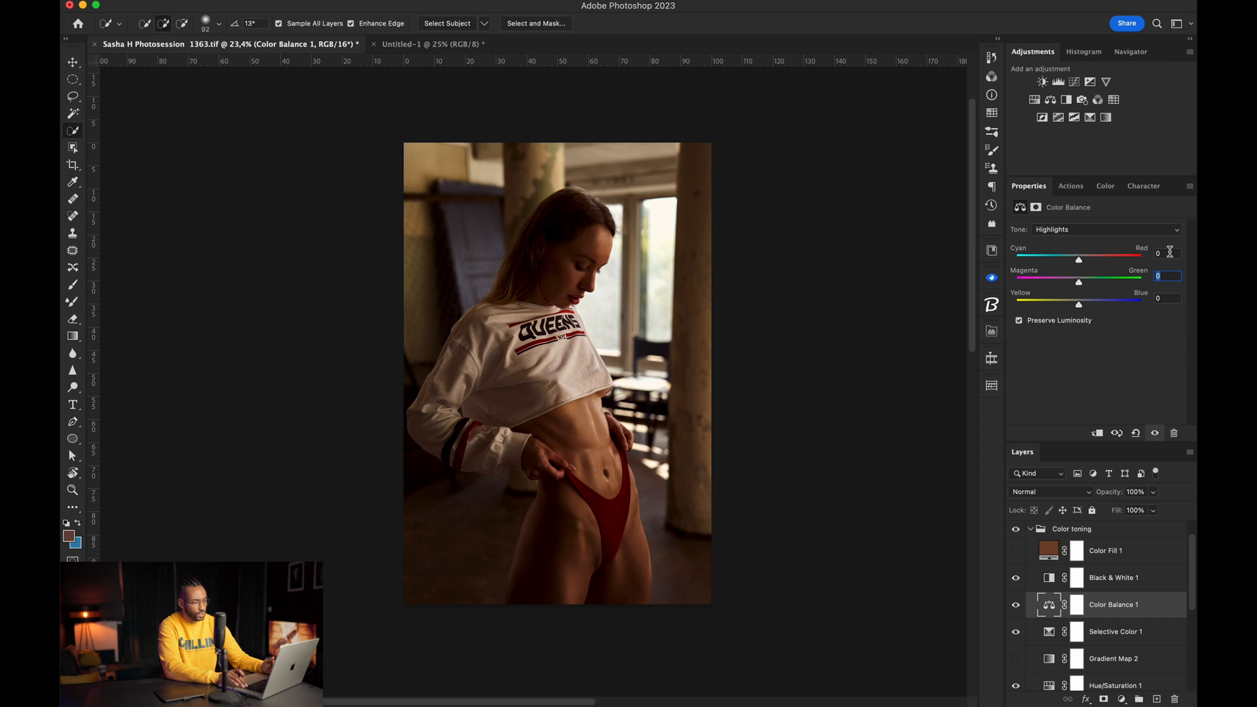
key(Up)
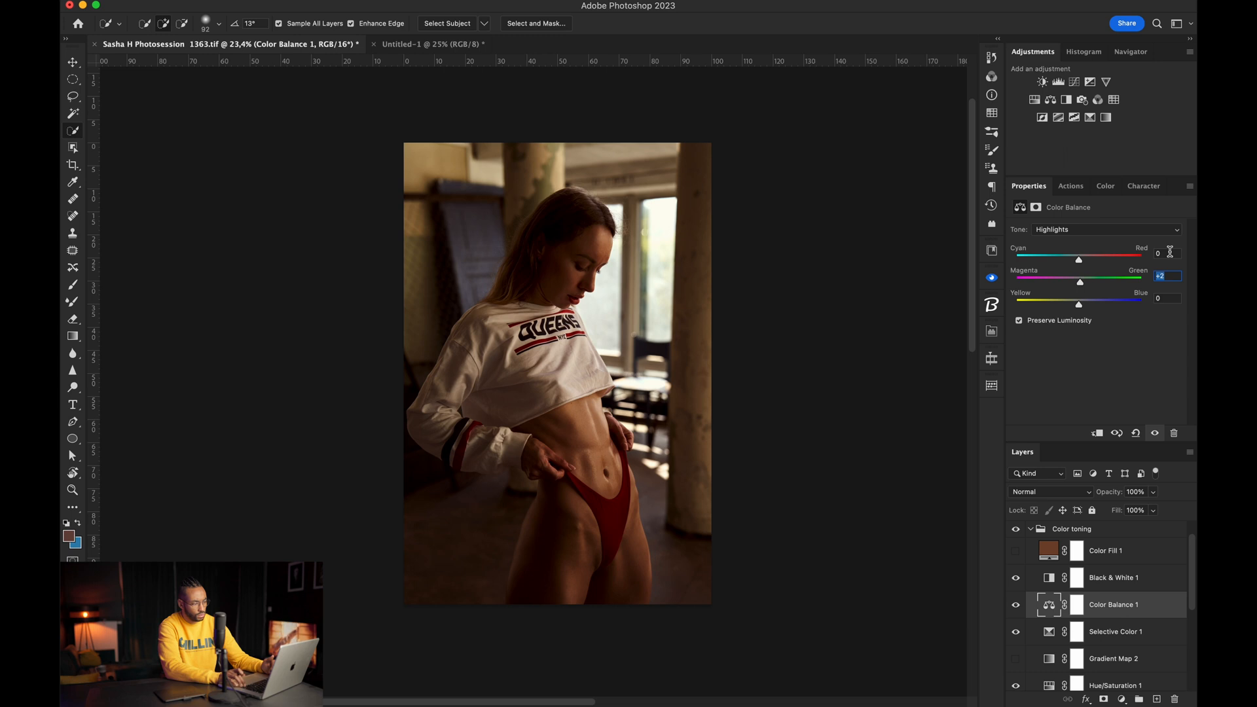
Step: Test the highlights' Yellow–Blue balance in both directions and shift it slightly toward yellow
key(Tab)
key(shift+Up)
key(shift+Down)
key(shift+Down)
key(shift+Up)
key(Down)
Step: Set the Midtones of Color Balance 1 to +2 on Cyan–Red, keeping Magenta–Green at 0
click(1098, 230)
click(1073, 217)
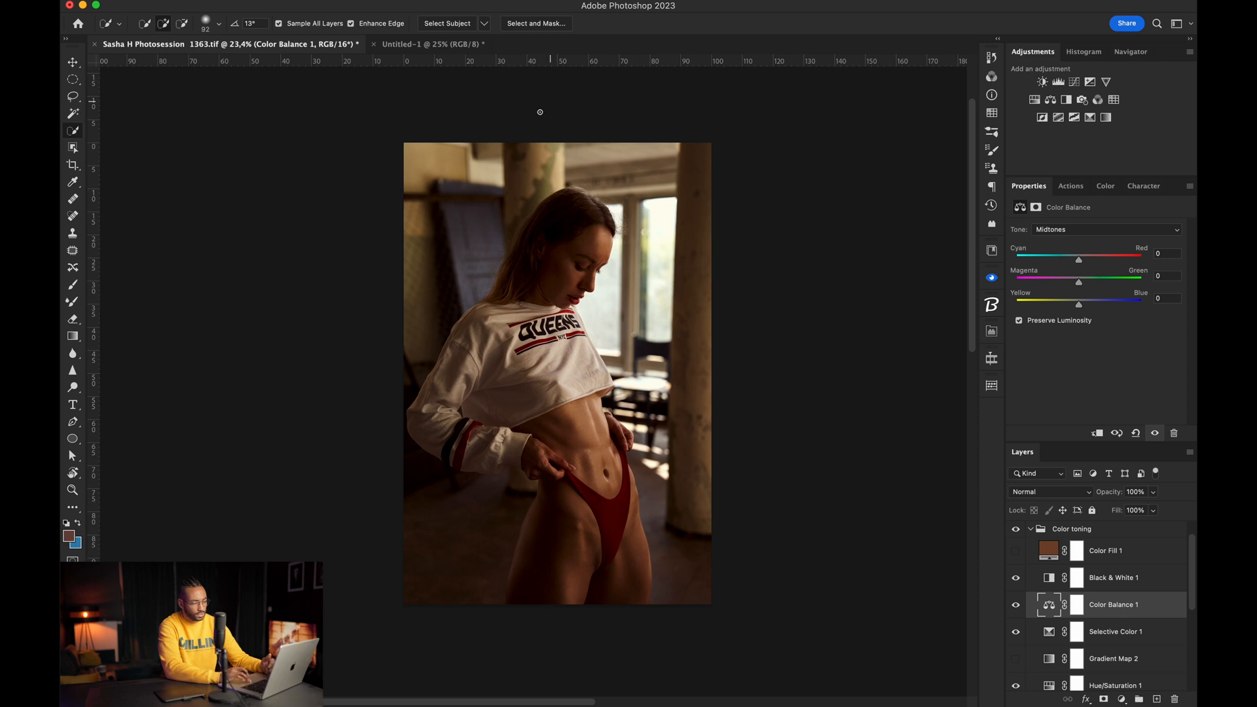
click(1164, 253)
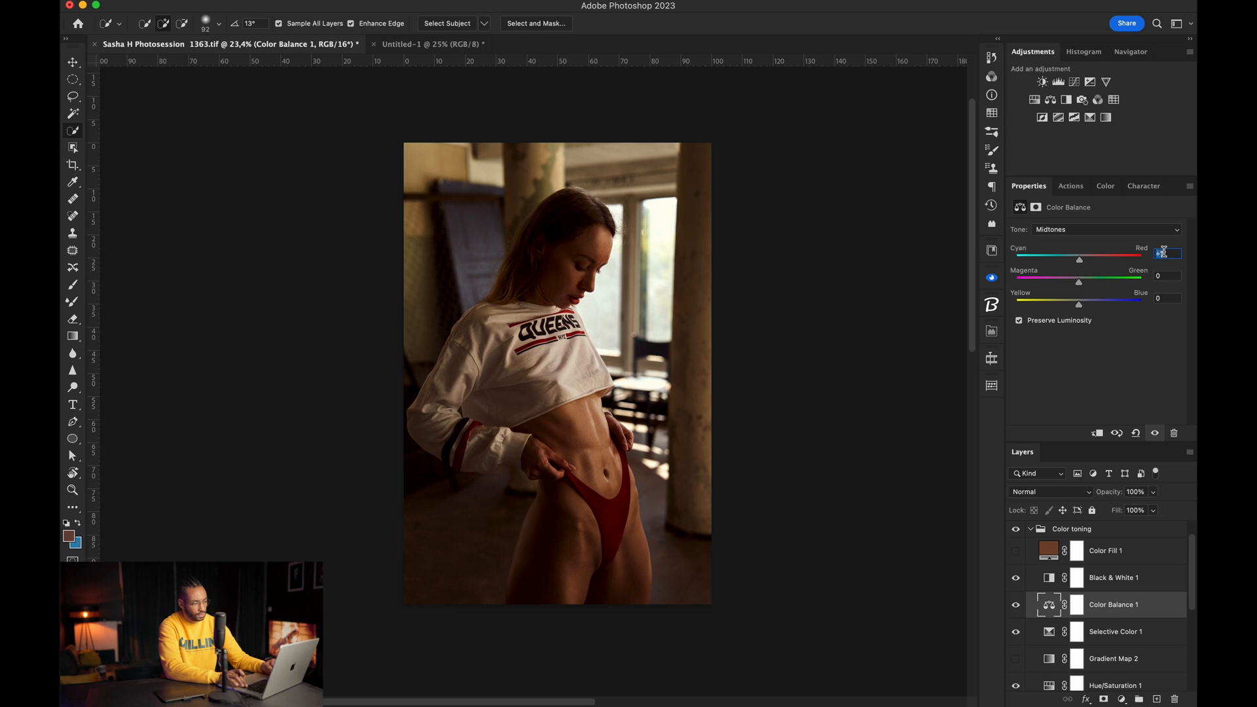
key(Up)
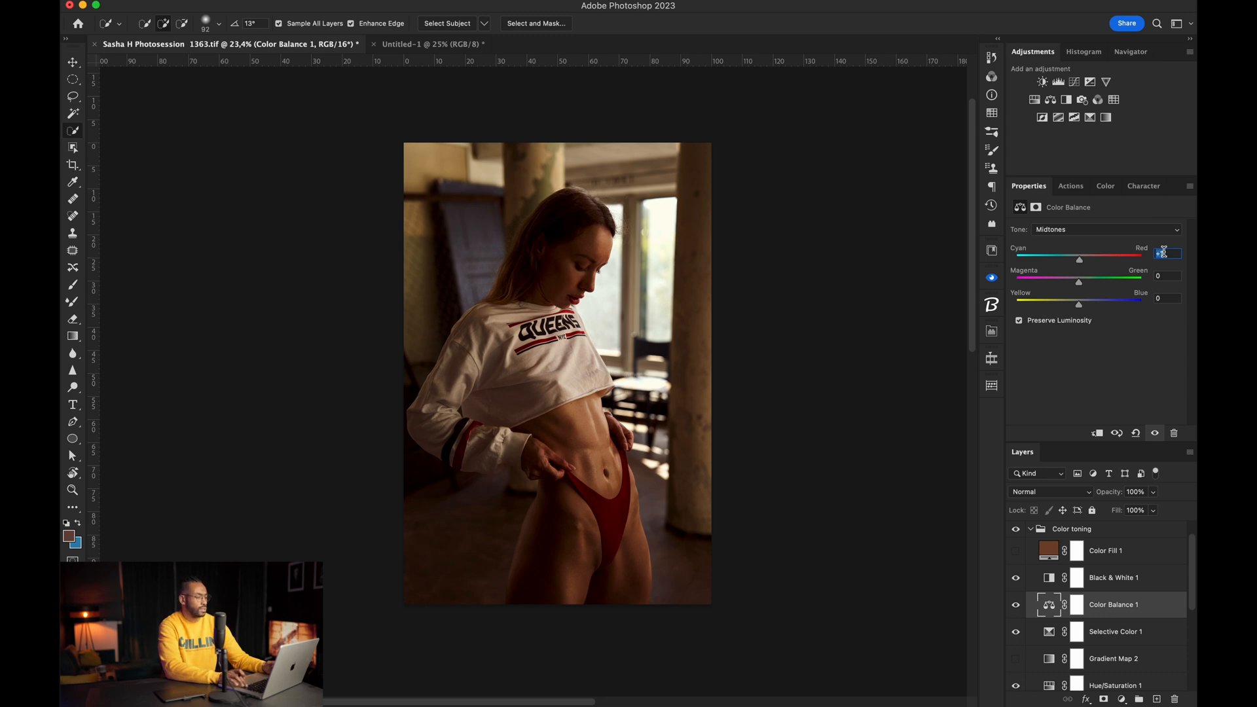
key(Tab)
key(Down)
key(Up)
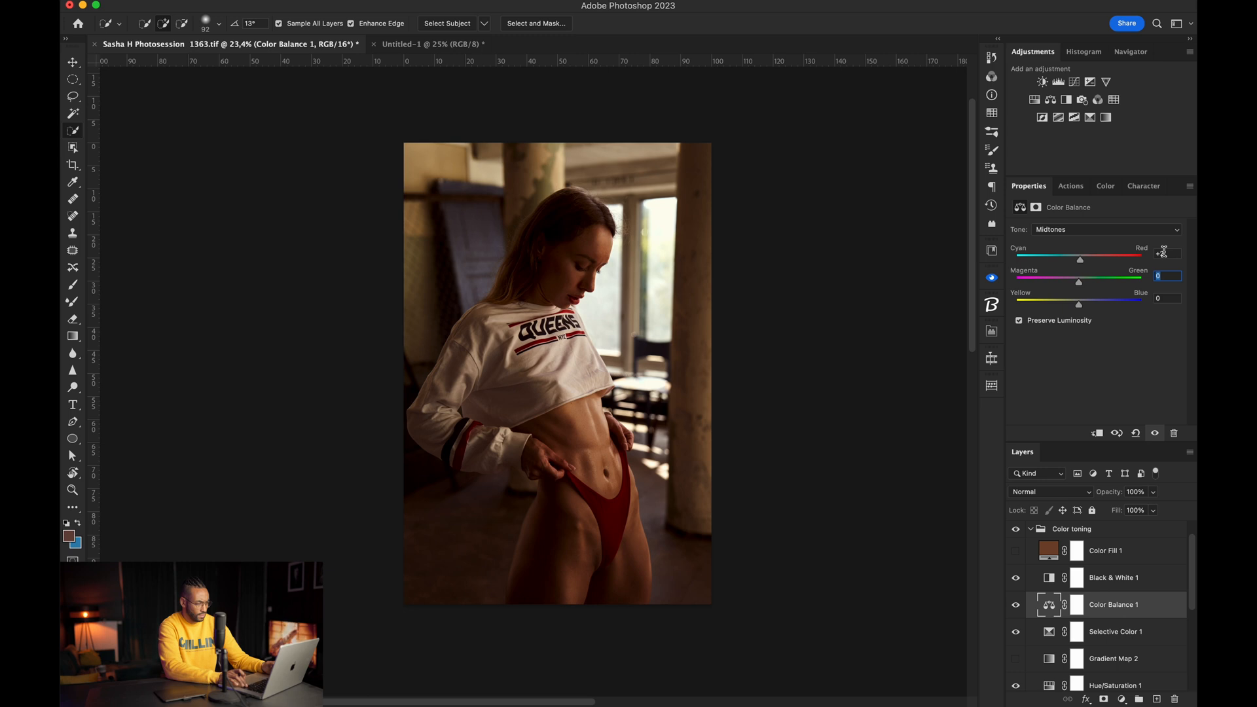
key(Tab)
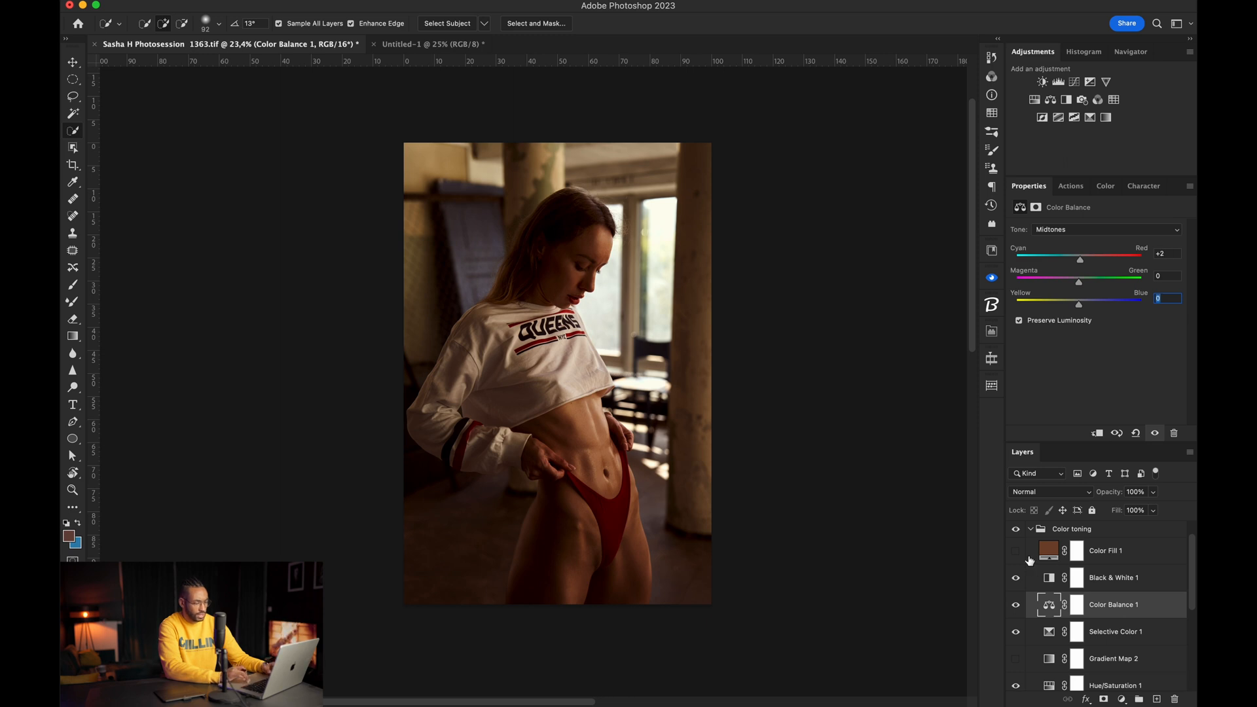
scroll(1029, 560, up, 1)
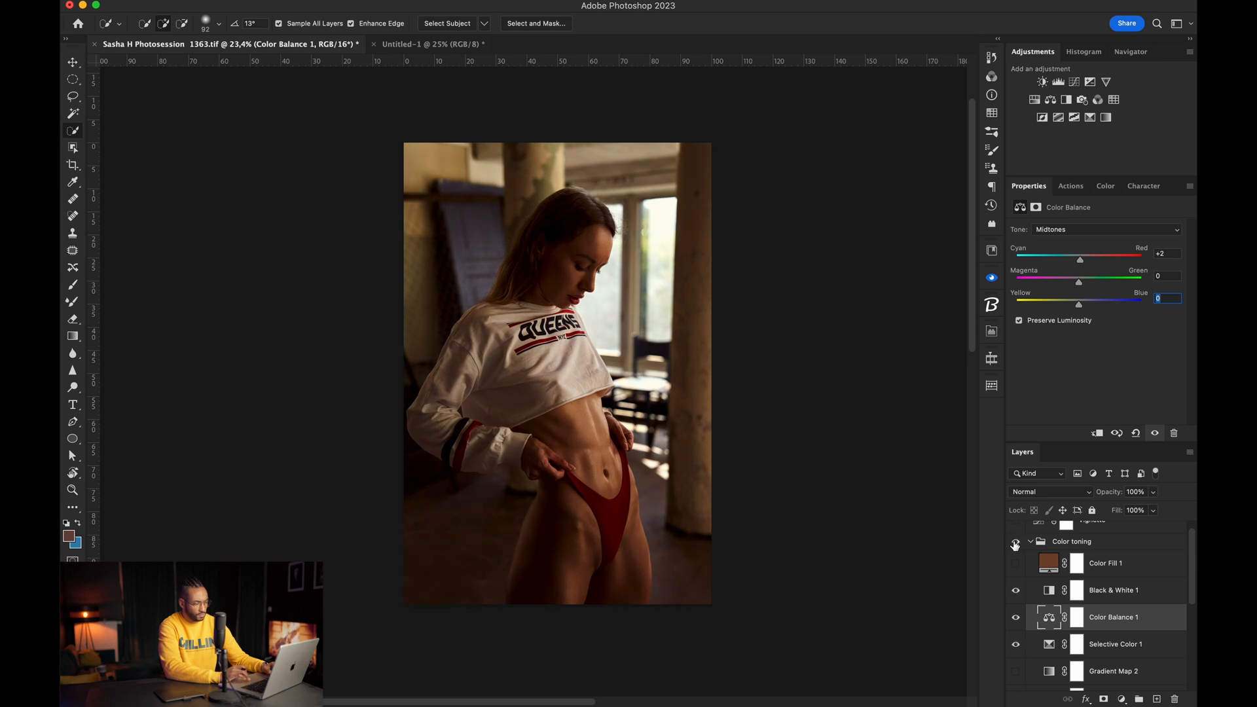
scroll(1012, 615, down, 5)
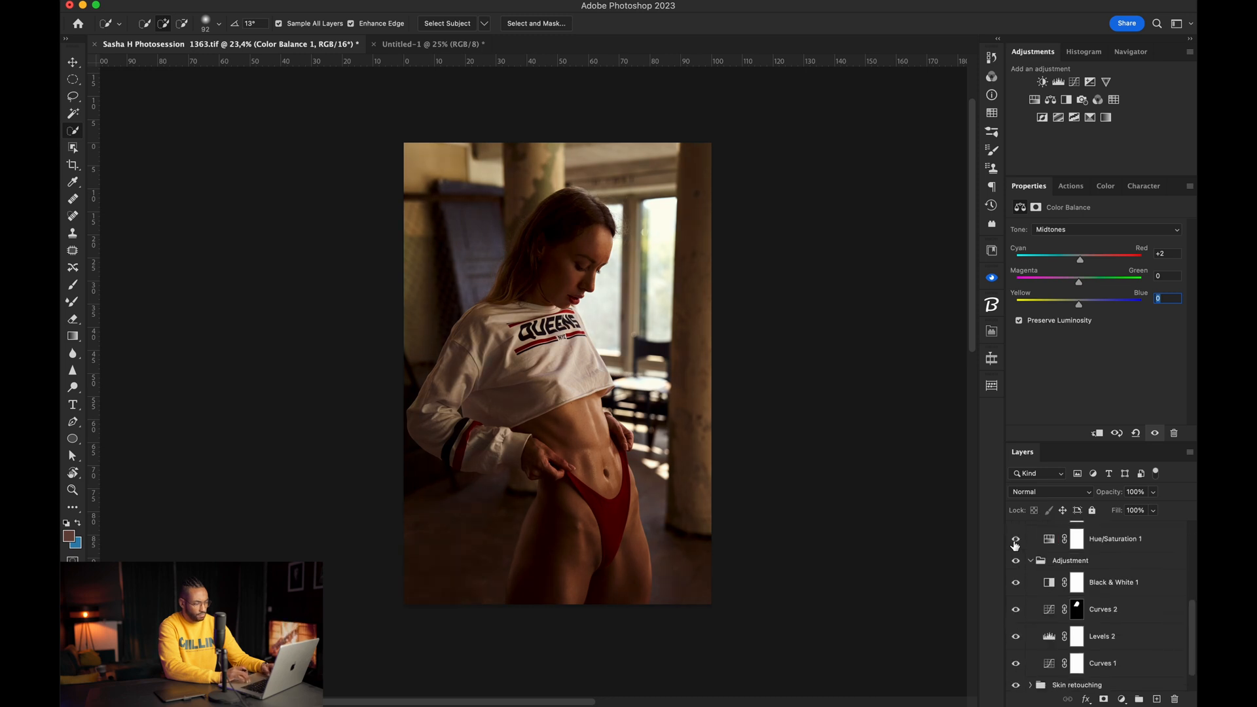
Step: Compare the retouched image with the original by repeatedly hiding and showing every layer except Background
alt+click(1016, 677)
alt+click(1016, 678)
alt+click(1016, 678)
alt+click(1015, 677)
alt+click(1015, 678)
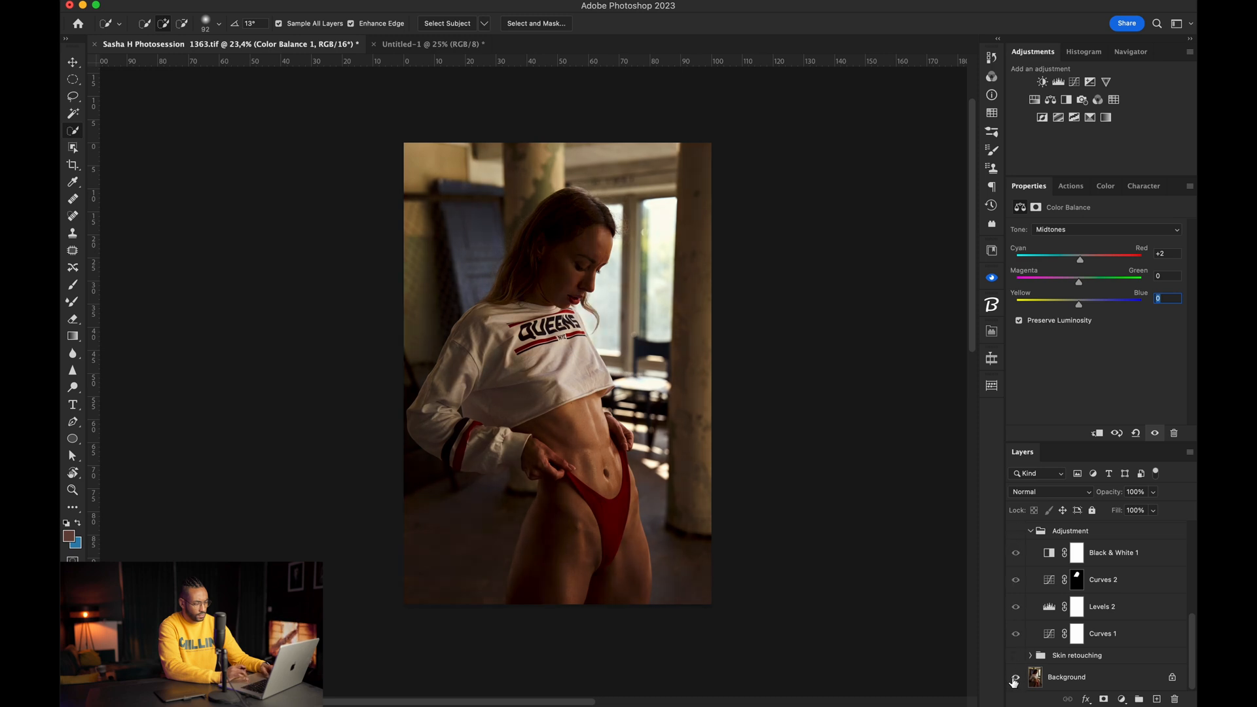
alt+click(1015, 677)
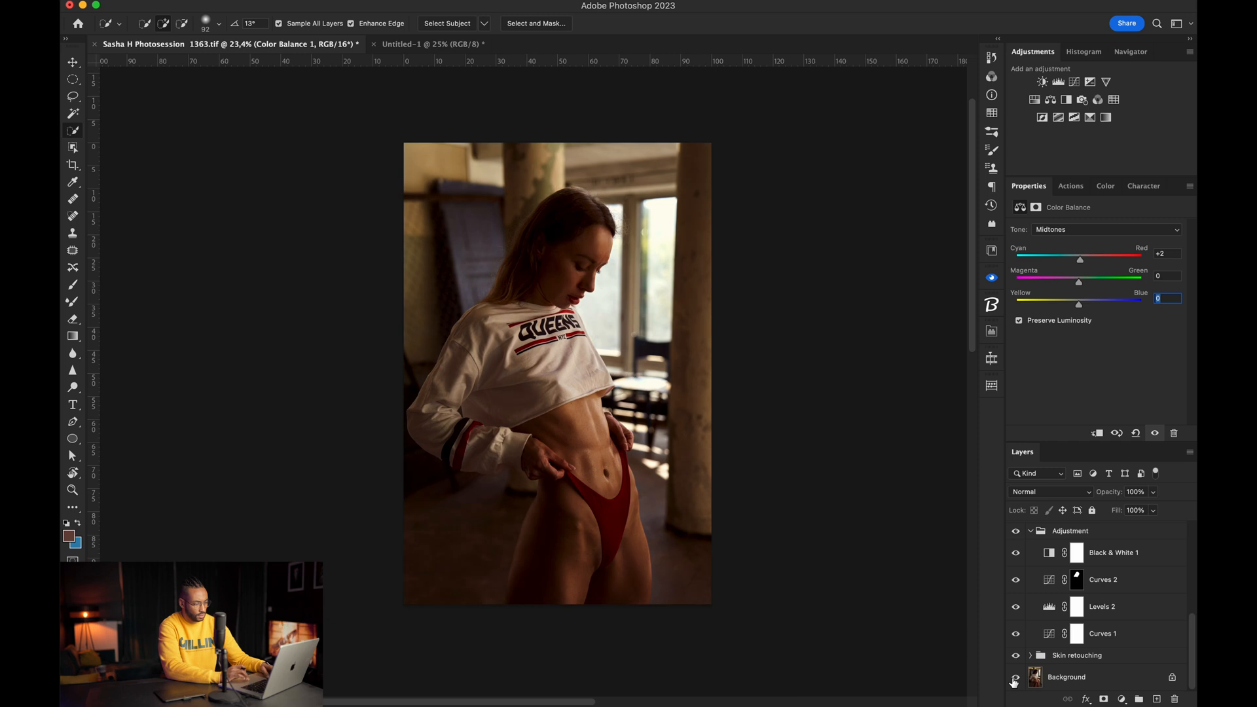
alt+click(1015, 678)
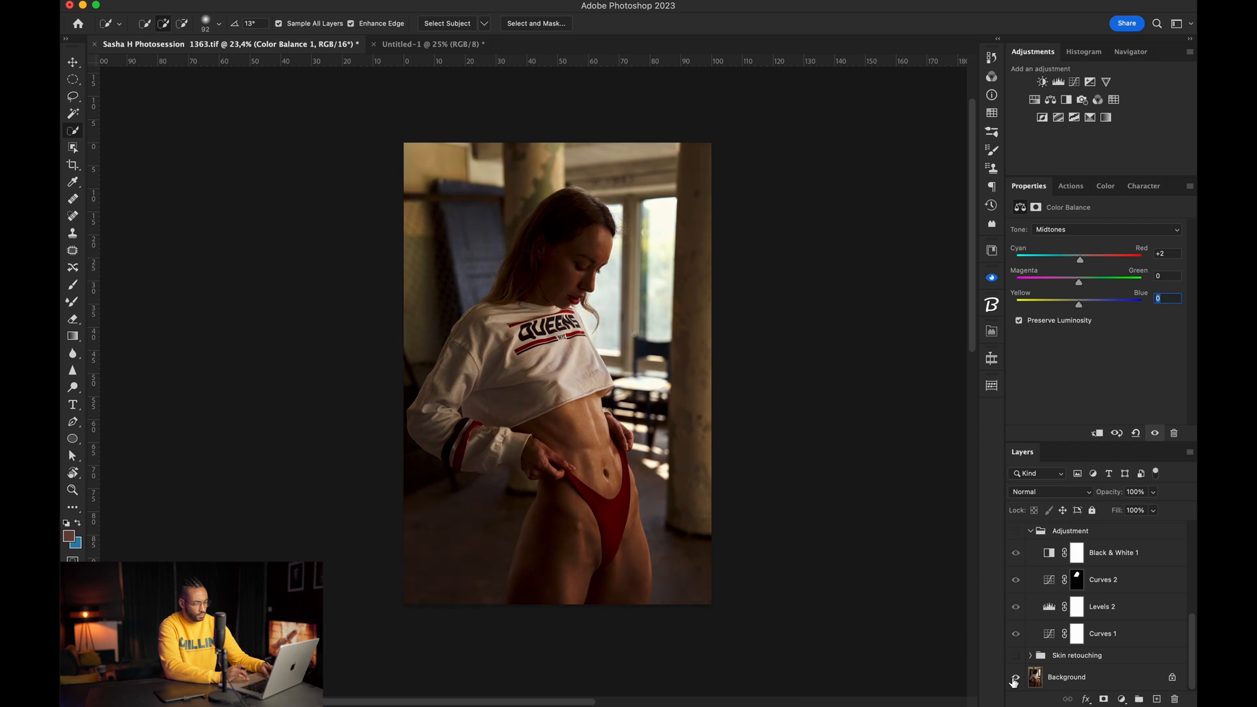
alt+click(1016, 677)
Step: Collapse the Color toning group and open the Curves settings of the Vignette layer
scroll(1015, 677, up, 5)
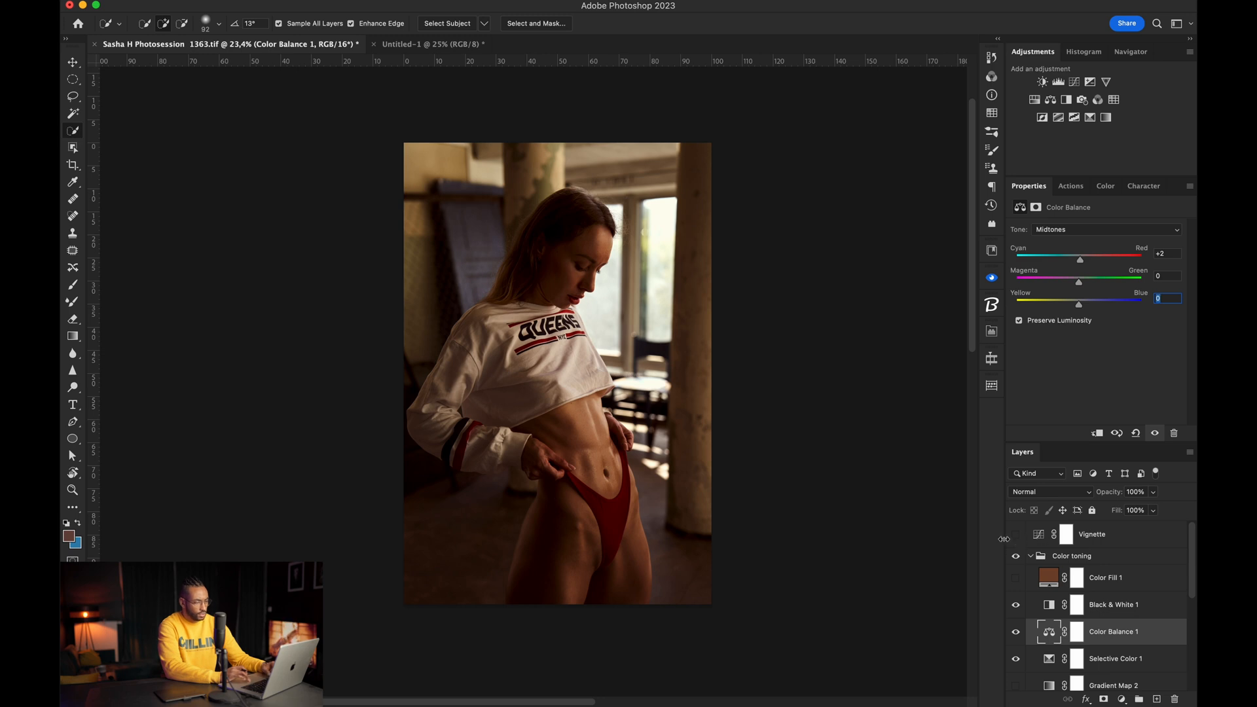
click(1030, 558)
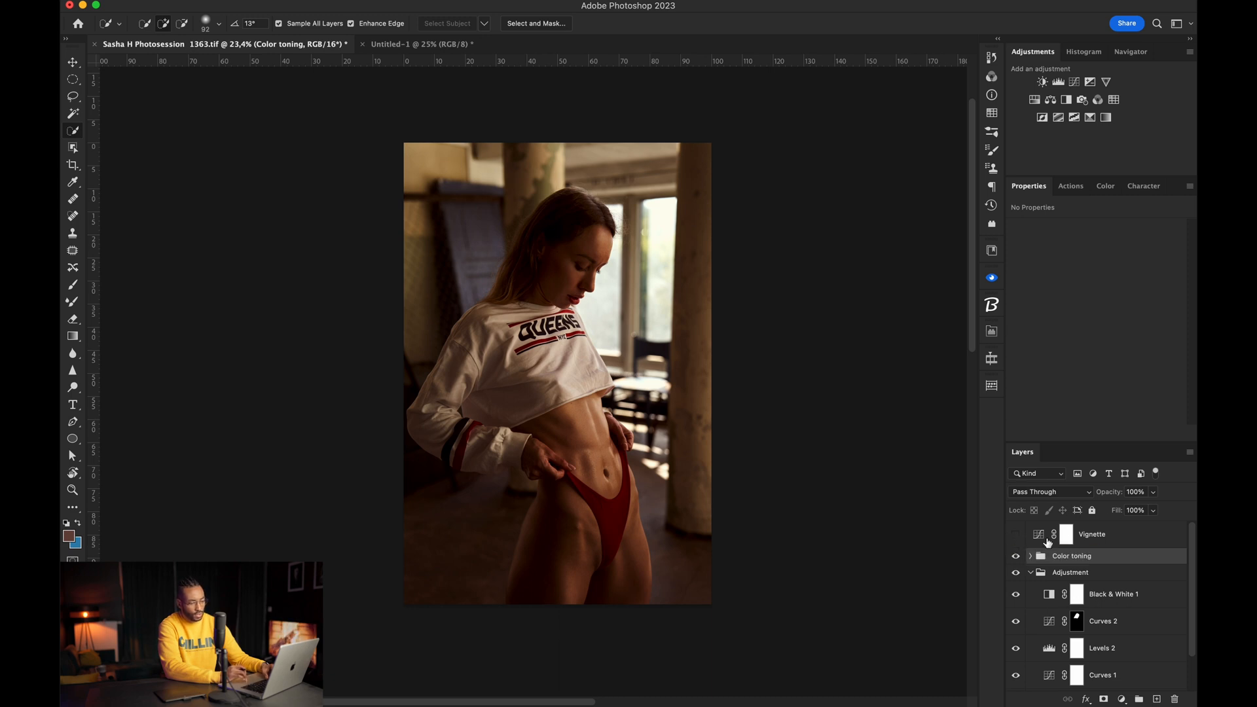
click(1038, 537)
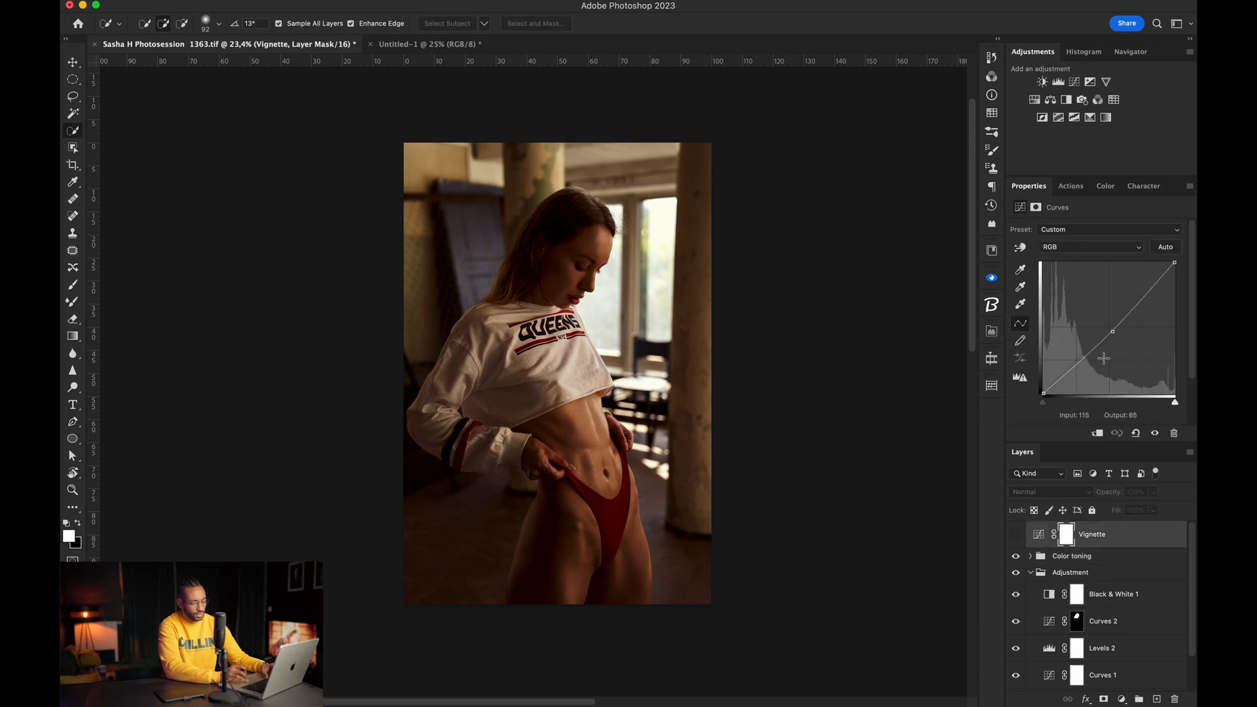
Step: Show the Vignette layer and black out a large elliptical area around the model on its mask, clearing the selection
click(1063, 539)
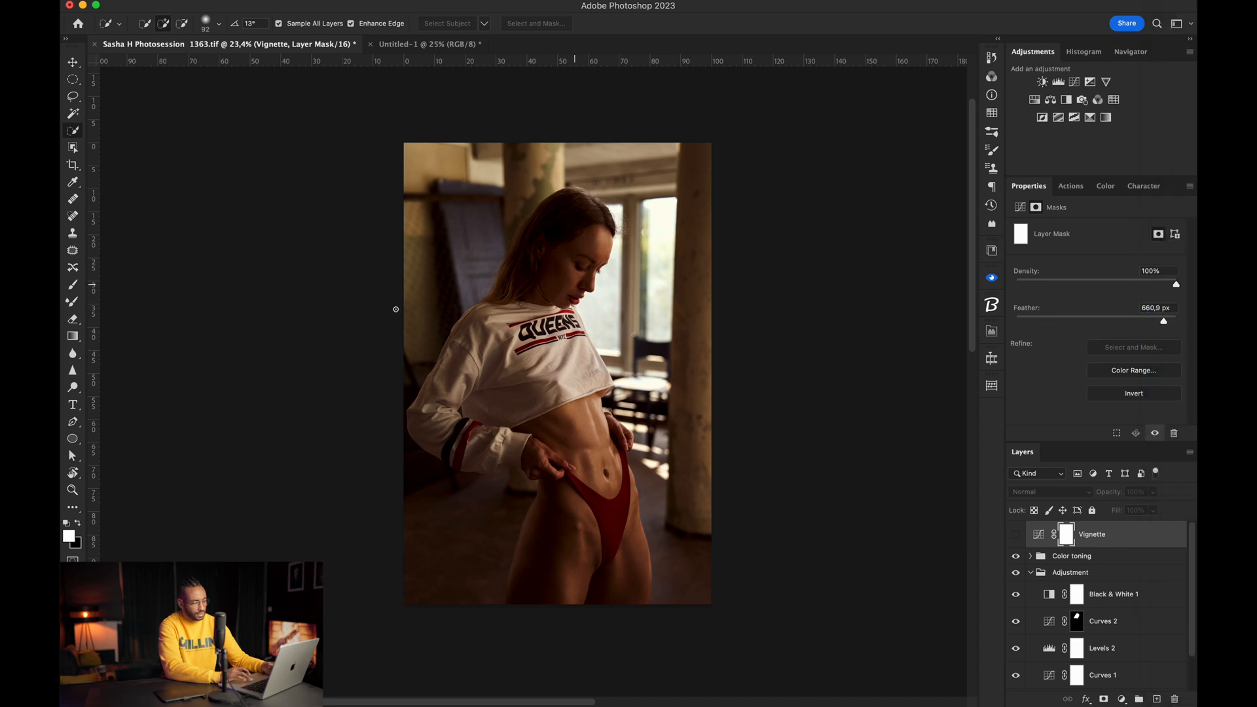
click(76, 81)
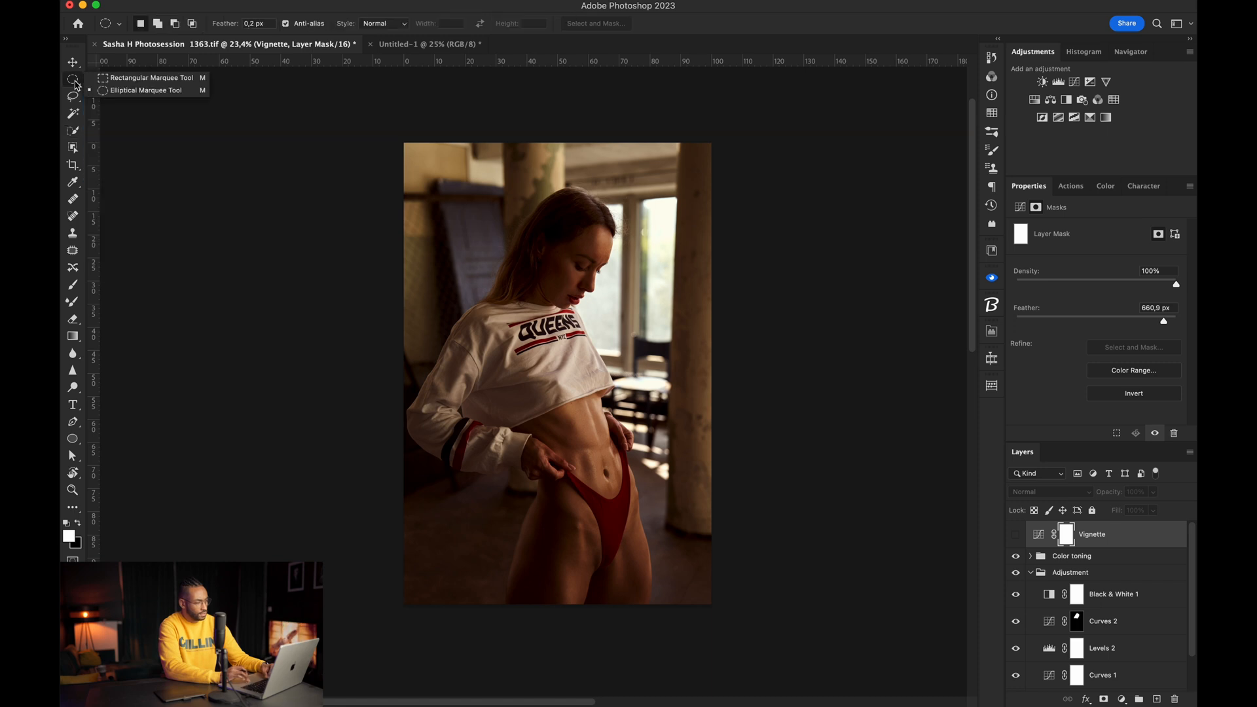
click(123, 93)
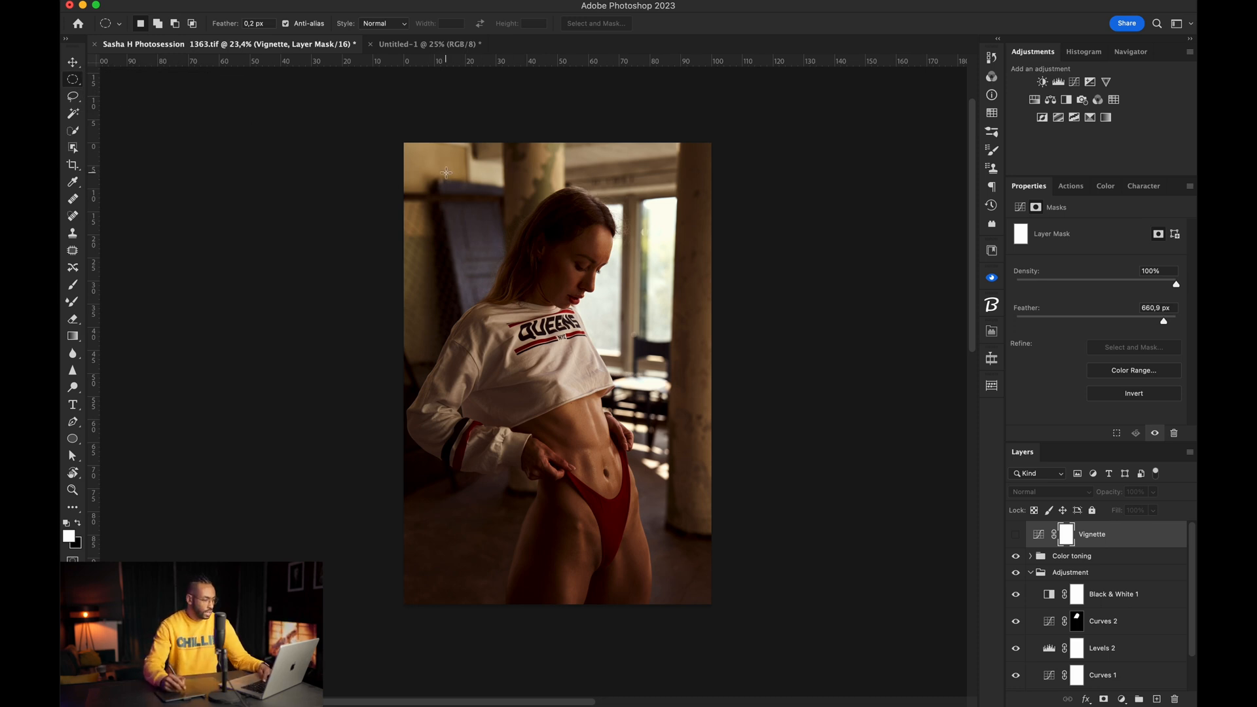
drag(438, 161, 687, 589)
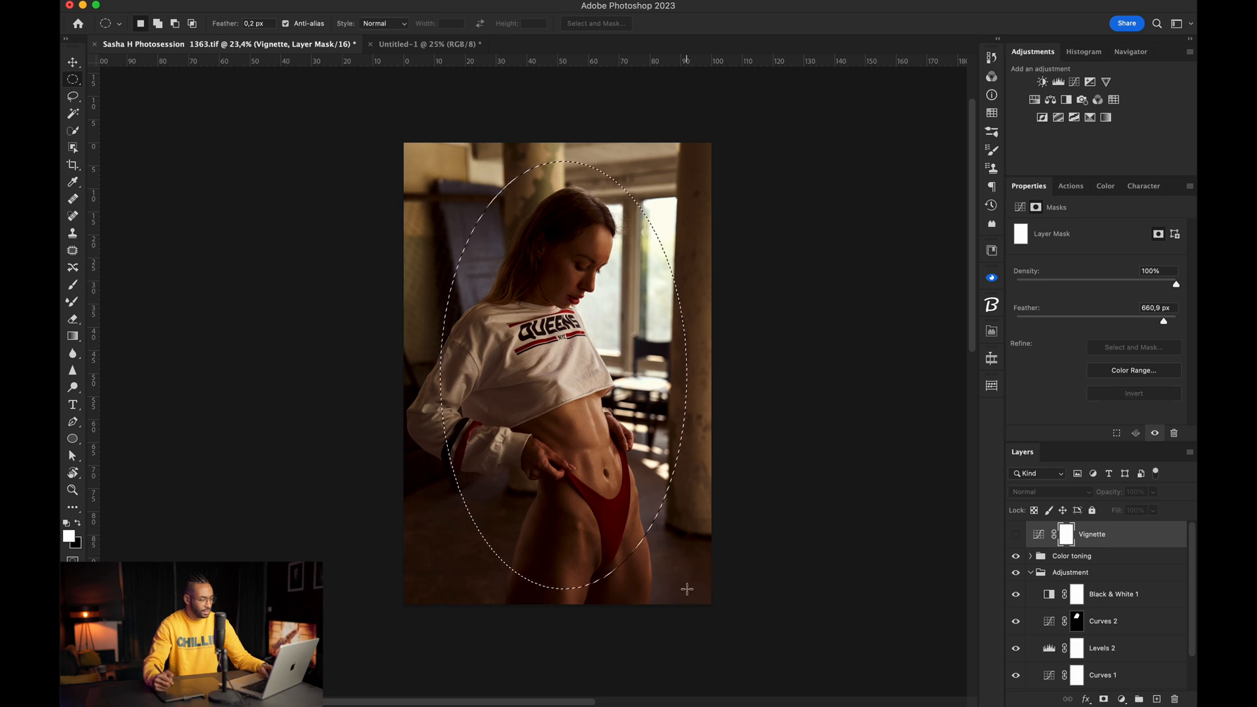
click(1015, 534)
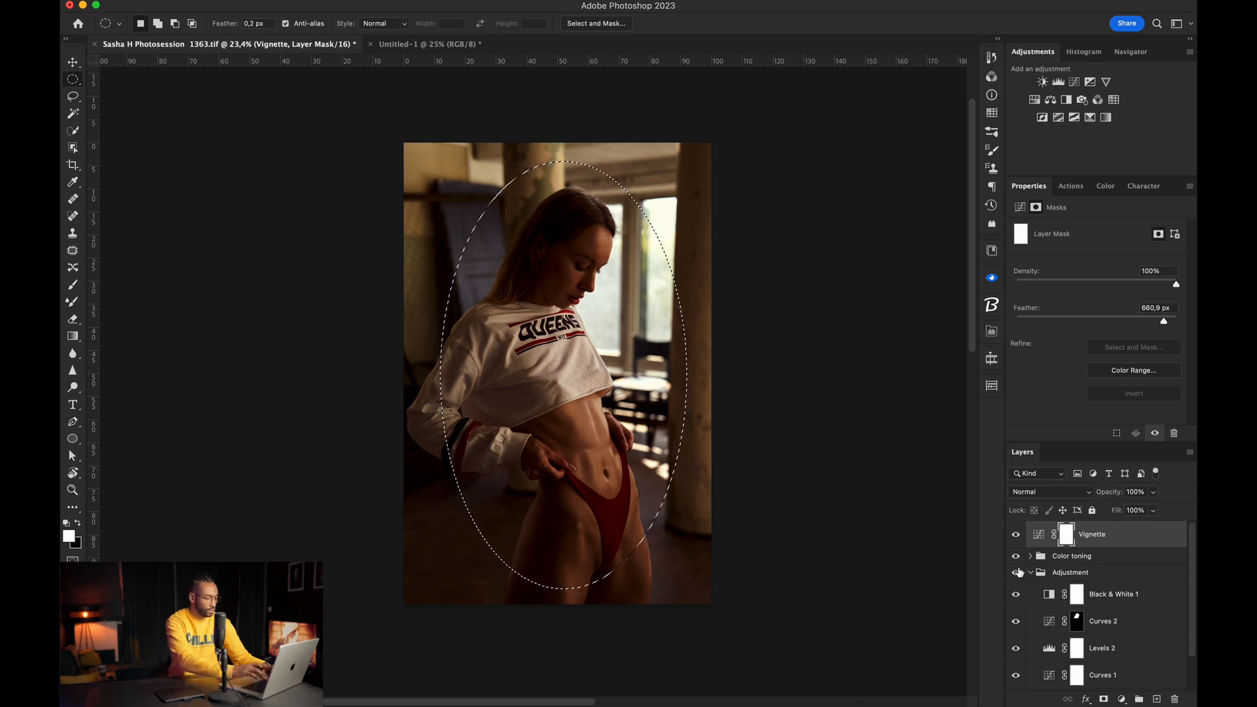
key(BackSpace)
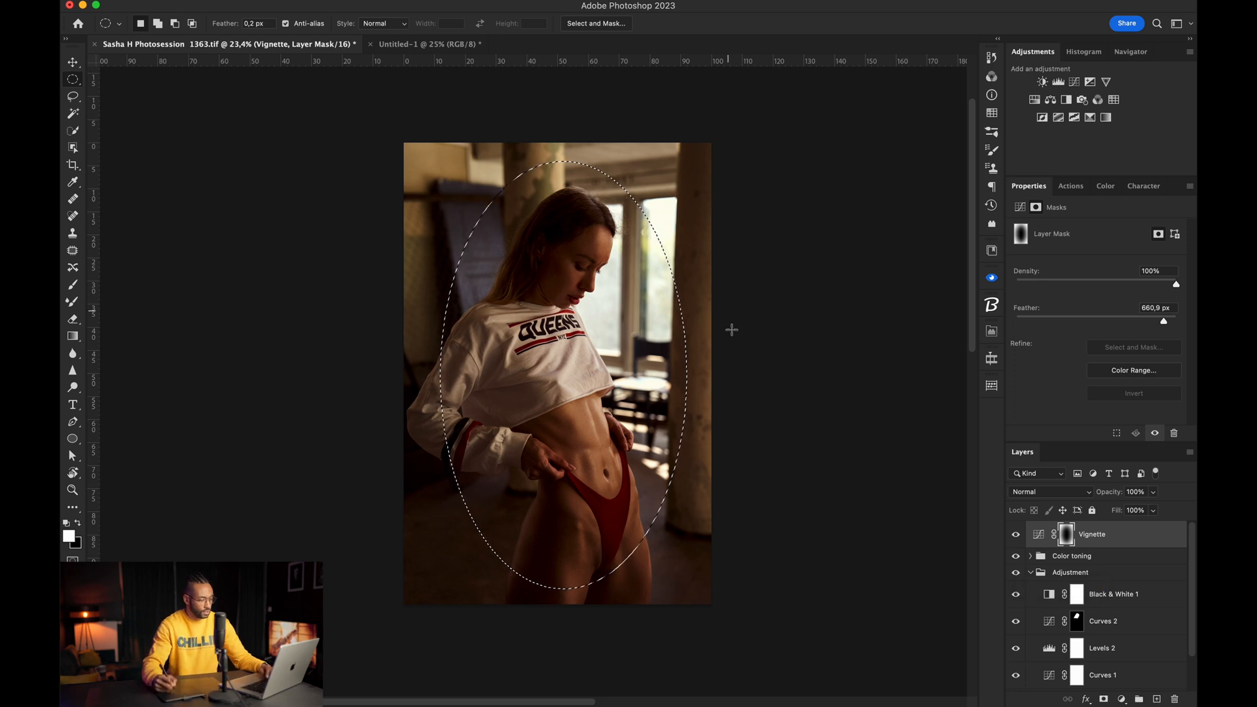
key(super+d)
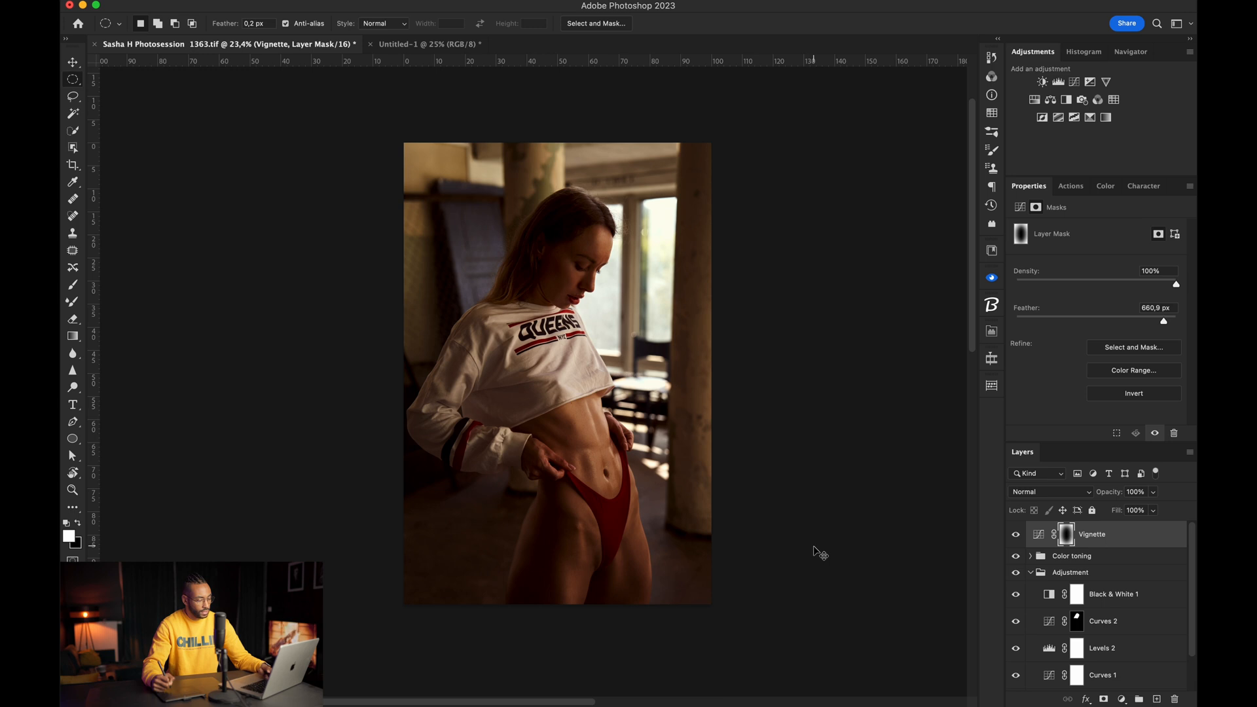
Step: Rotate the Vignette mask about -7.8° to follow the model's pose and scale it to about 100.8%
key(super+t)
drag(727, 505, 738, 483)
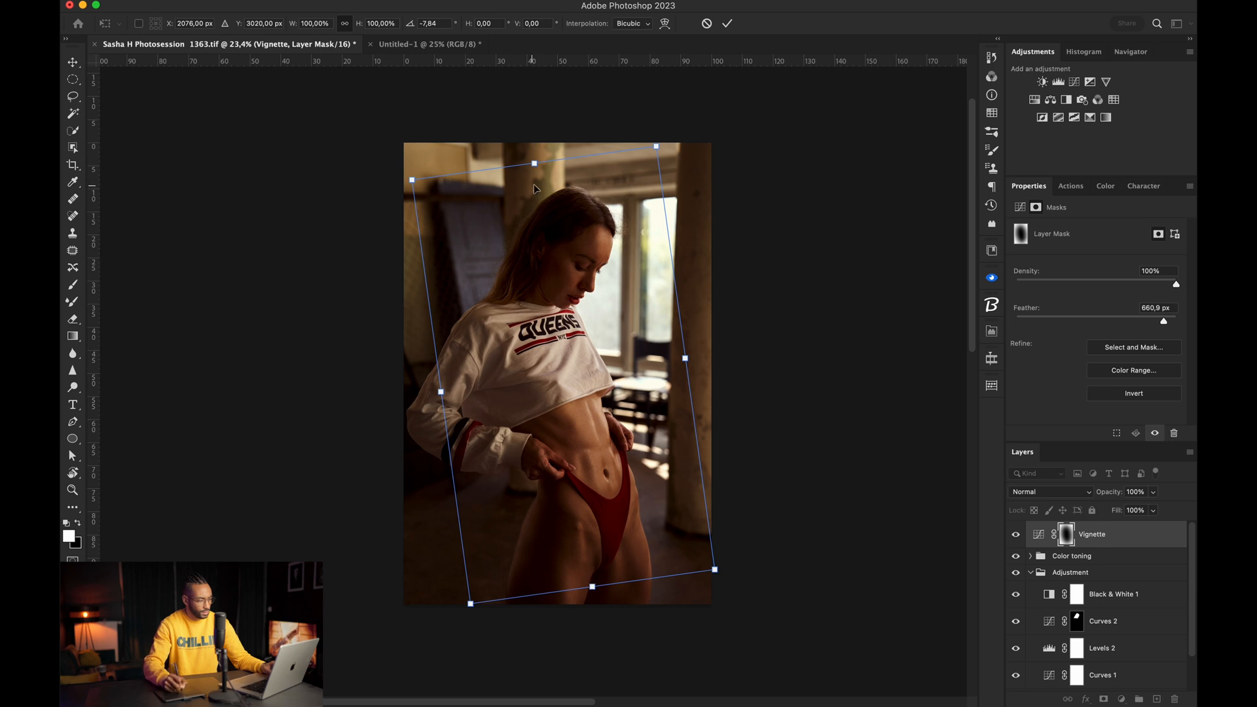
drag(534, 163, 534, 159)
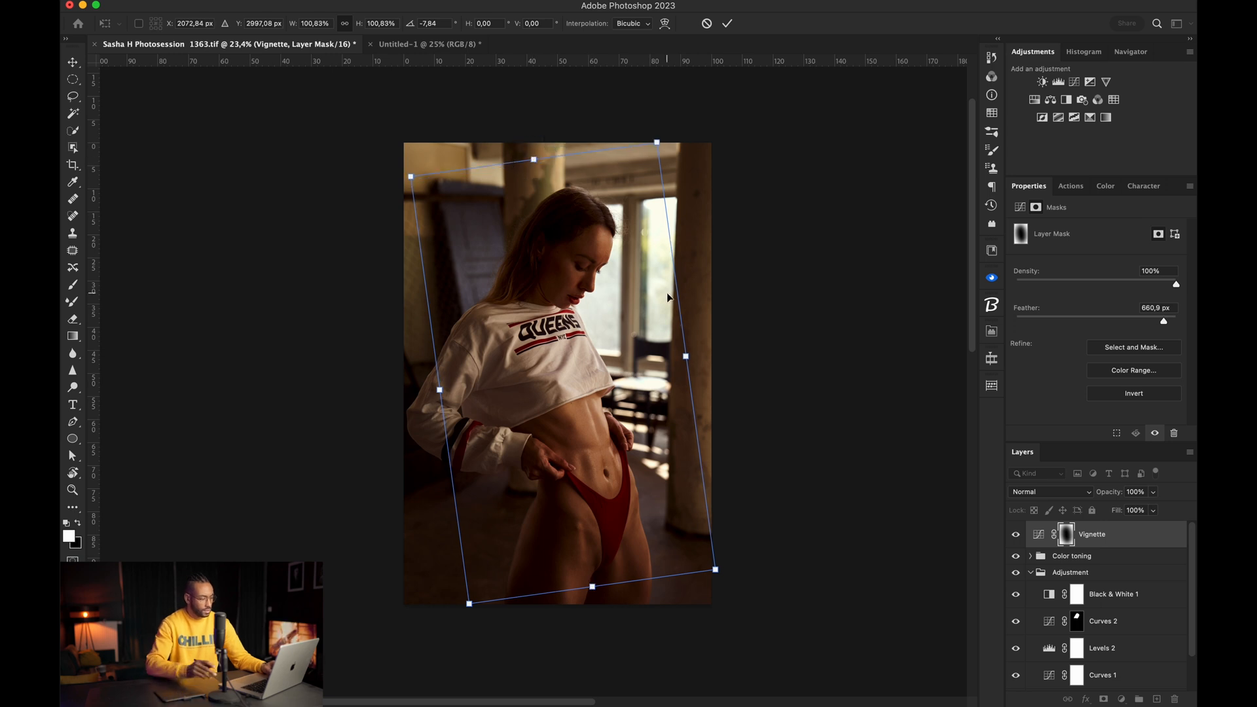
key(Return)
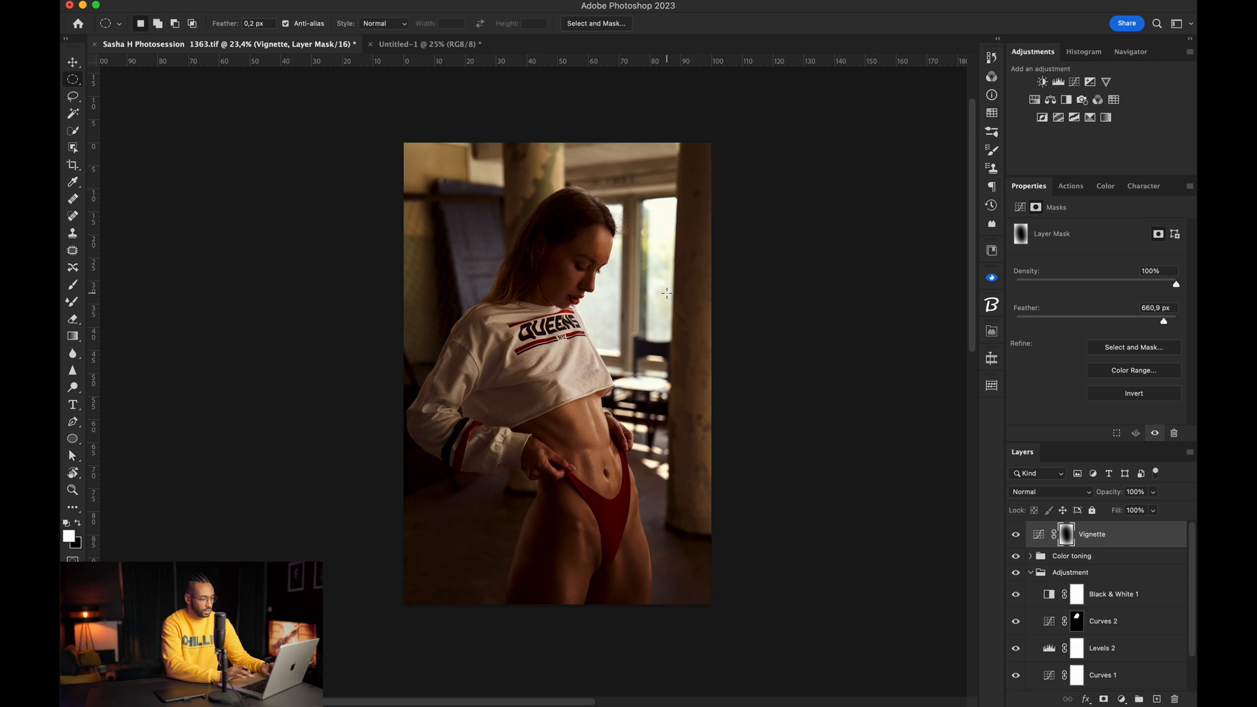
Step: Examine the Vignette mask on its own in grayscale, alternating it with the normal image
alt+click(1068, 542)
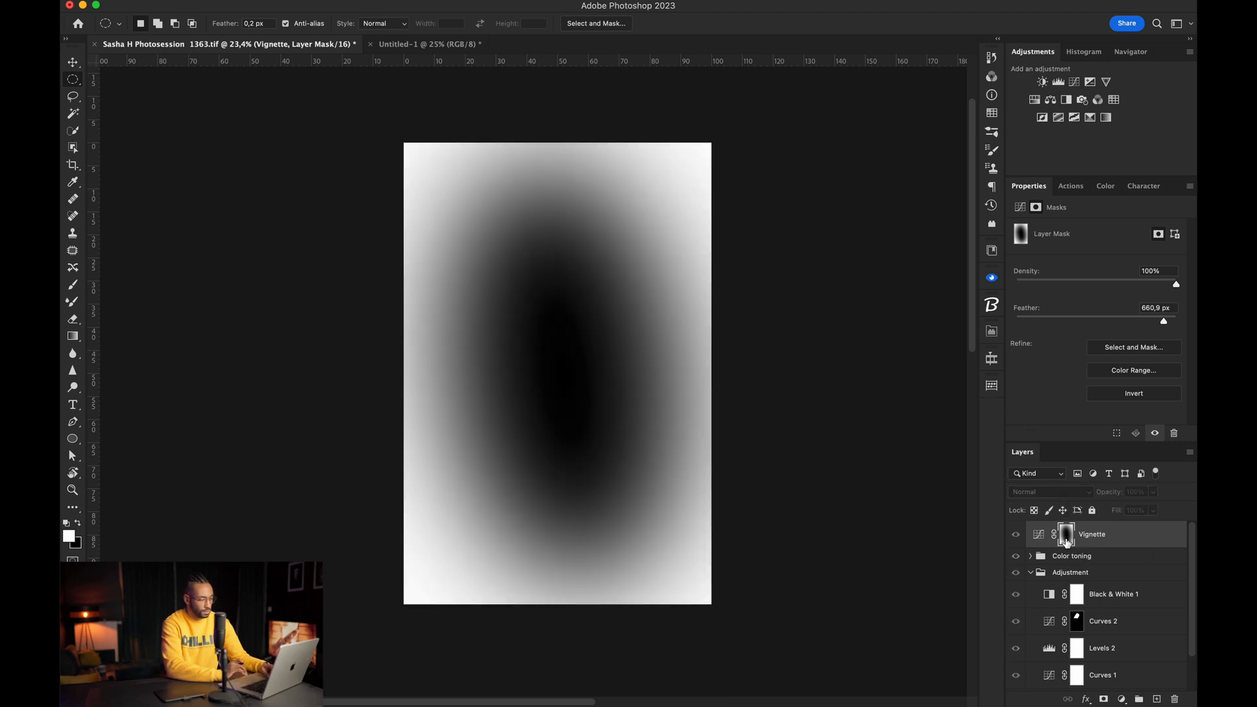
alt+click(1068, 542)
alt+click(1068, 542)
alt+click(1067, 542)
alt+click(1068, 542)
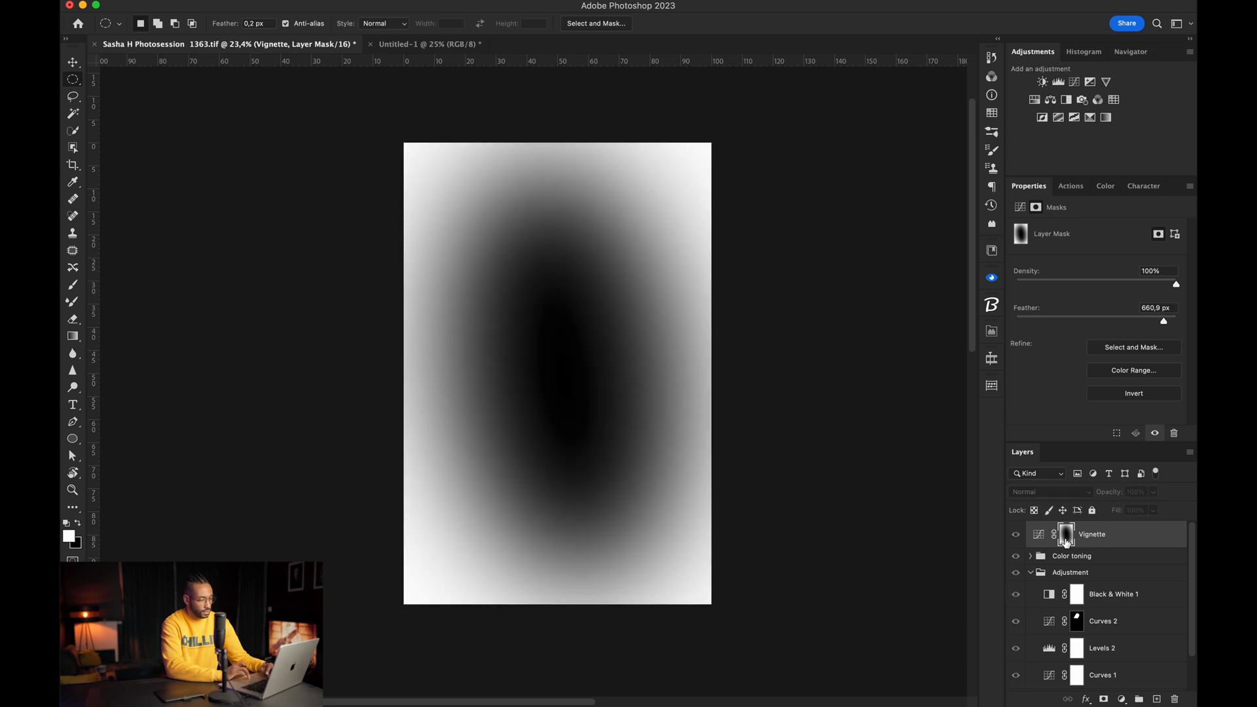
alt+click(1068, 542)
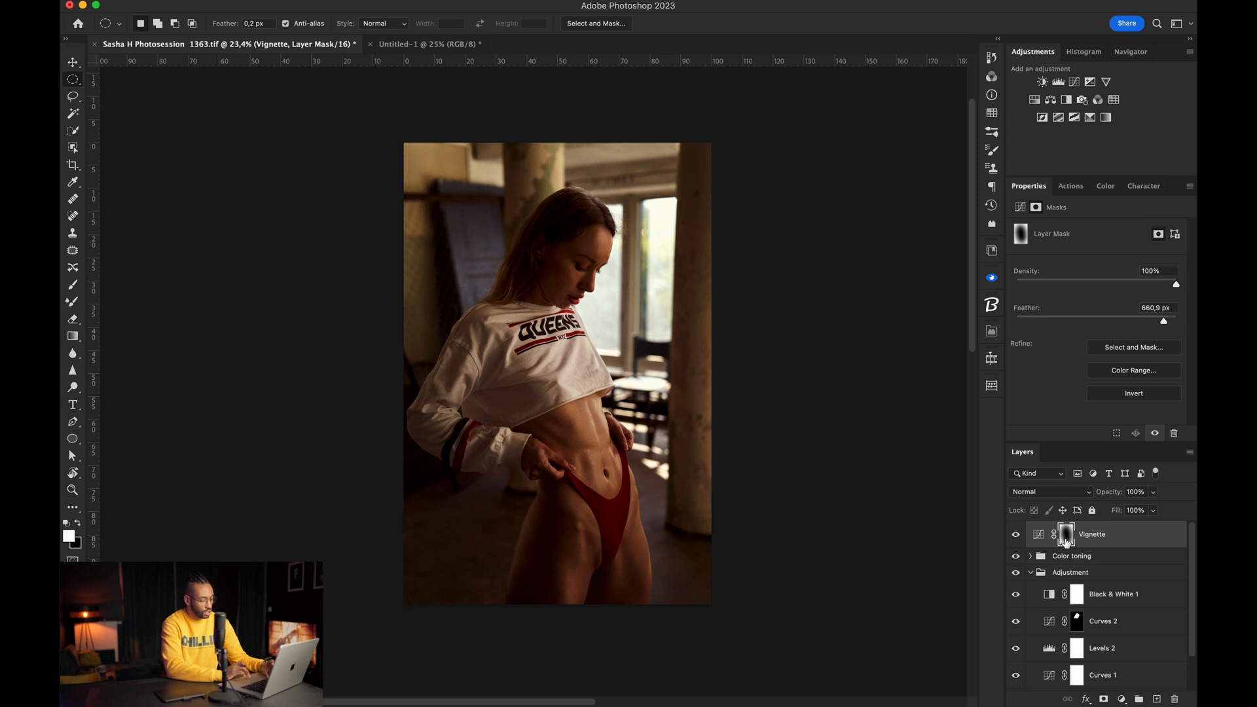
Step: Nudge the Vignette mask slightly upward over the model, using the red mask overlay as a guide
alt+shift+click(1067, 542)
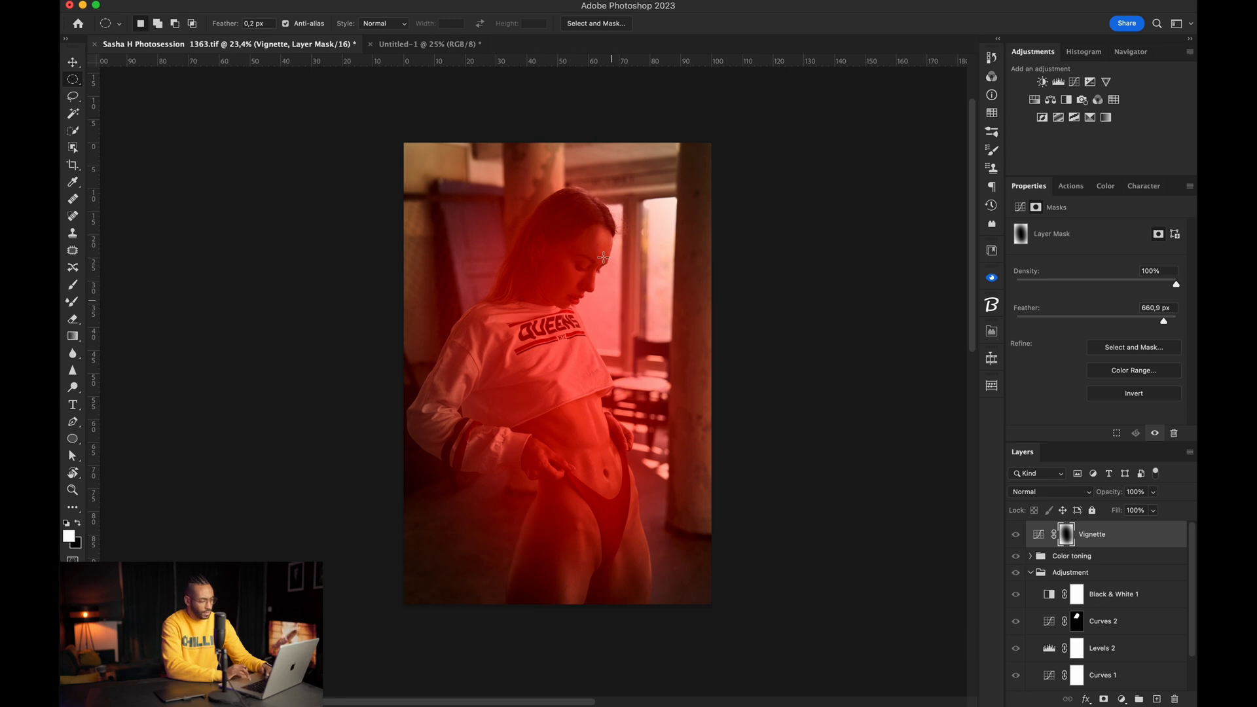
key(ctrl+t)
drag(576, 382, 580, 372)
key(Return)
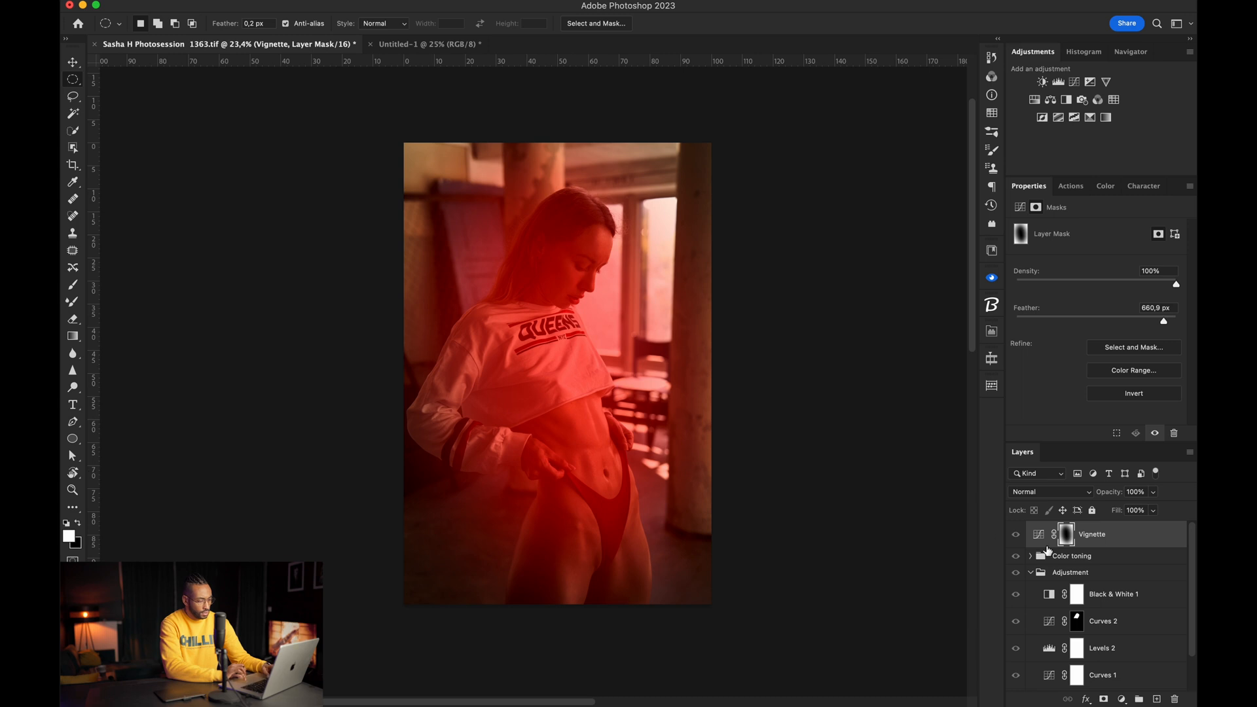
key(backslash)
Step: Compare the image with and without the Vignette layer, leaving the layer visible
click(1015, 536)
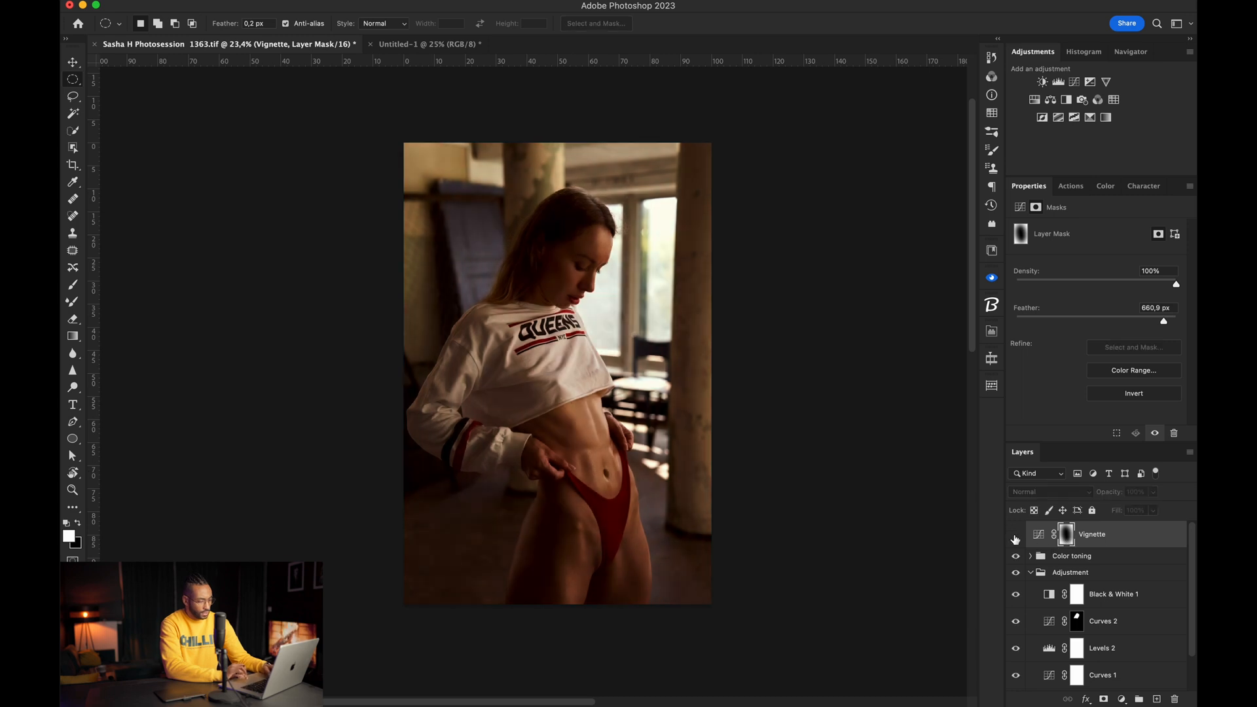
click(1015, 536)
click(1016, 535)
click(1015, 535)
click(1015, 535)
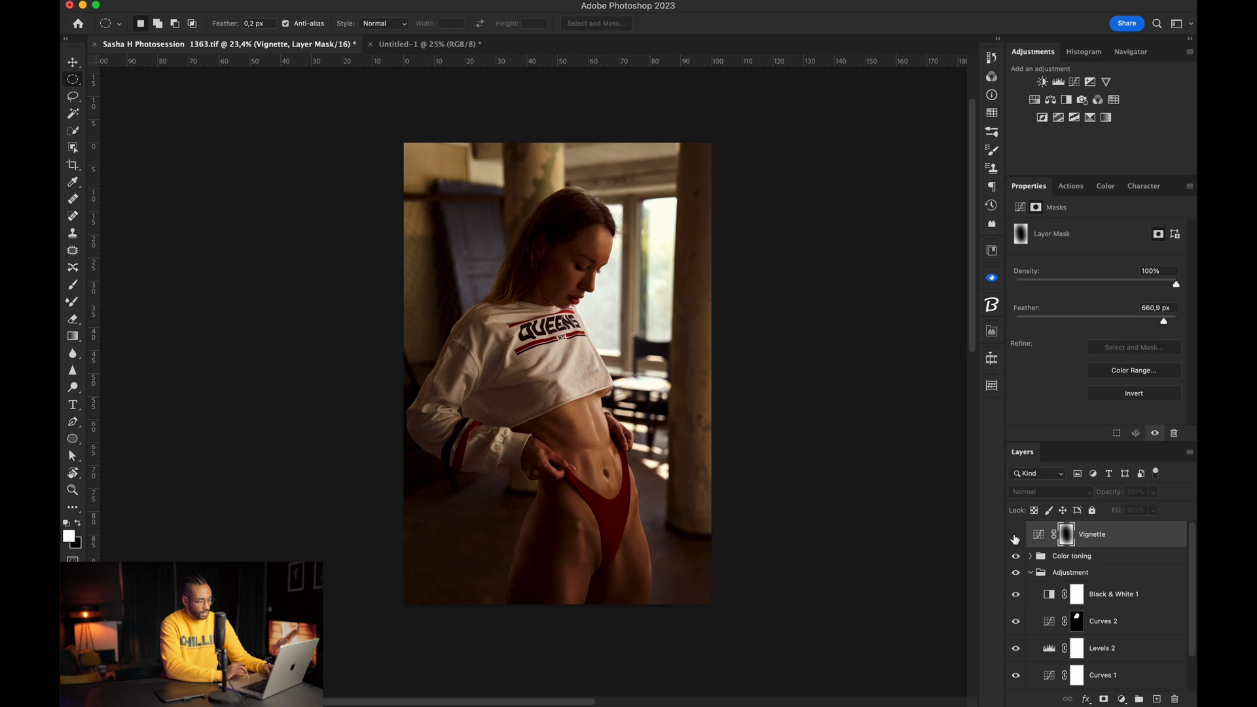
click(1015, 536)
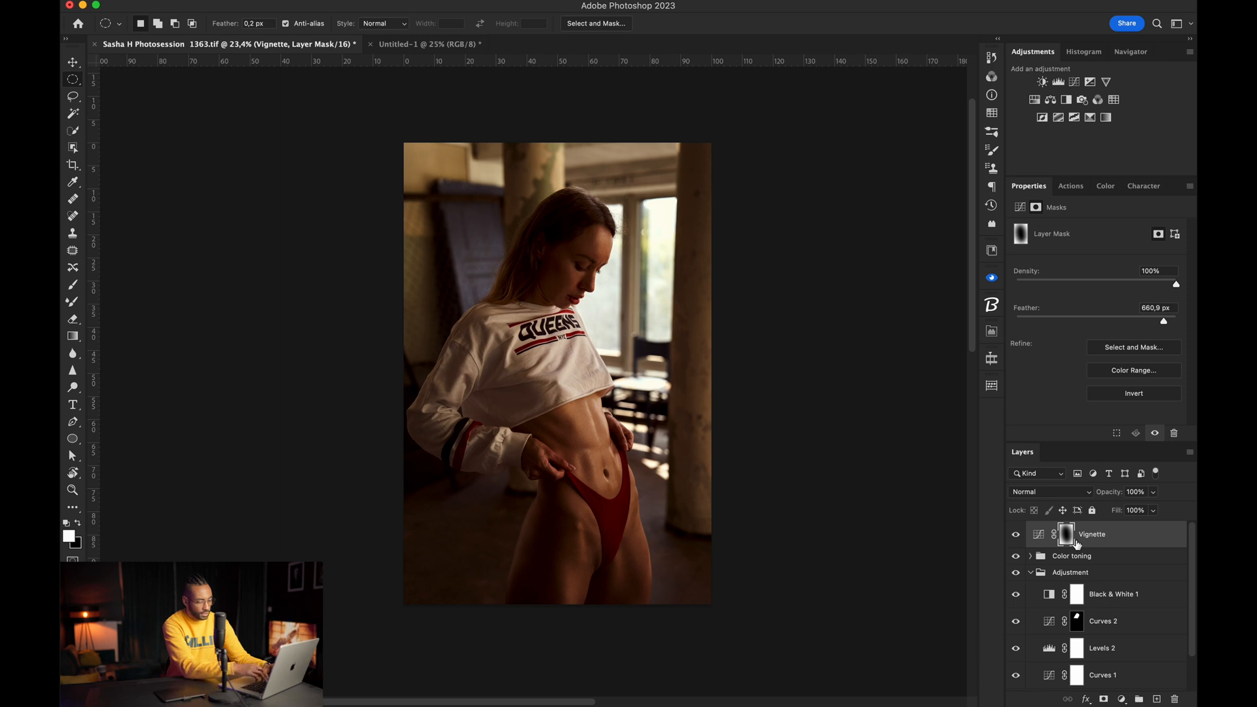
Step: Put the Vignette layer into a new group and target its layer mask
click(1036, 532)
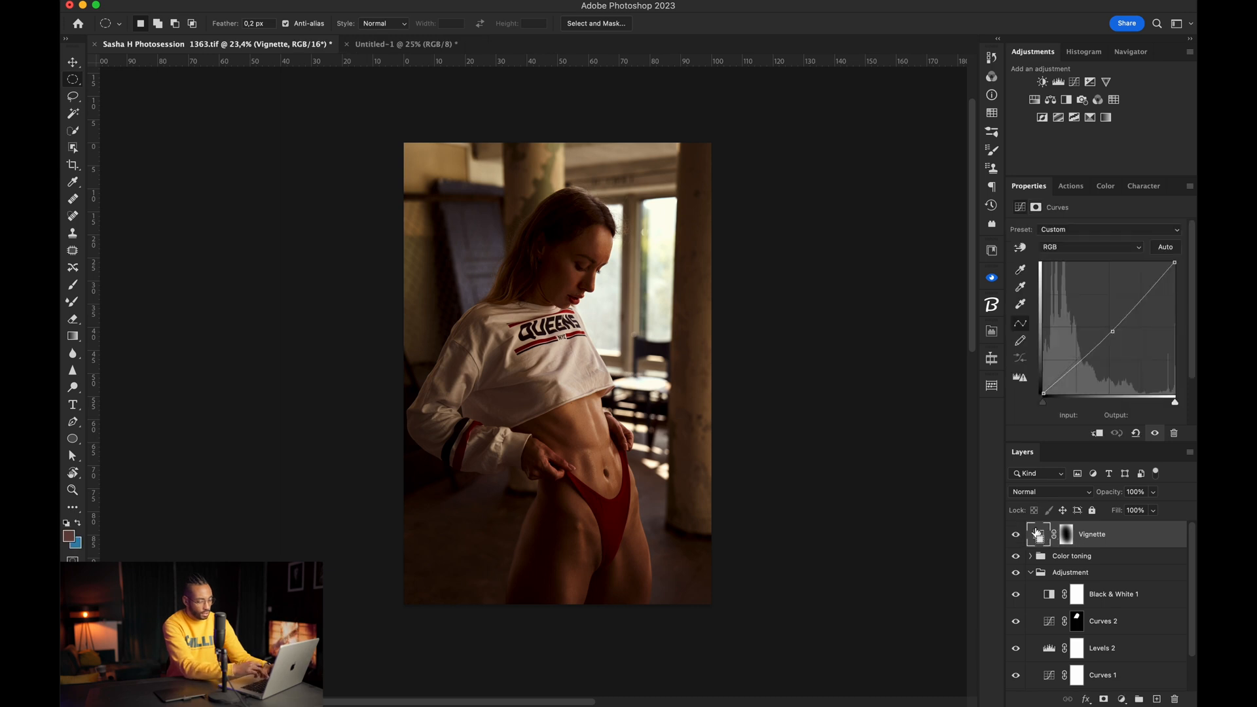
key(super+g)
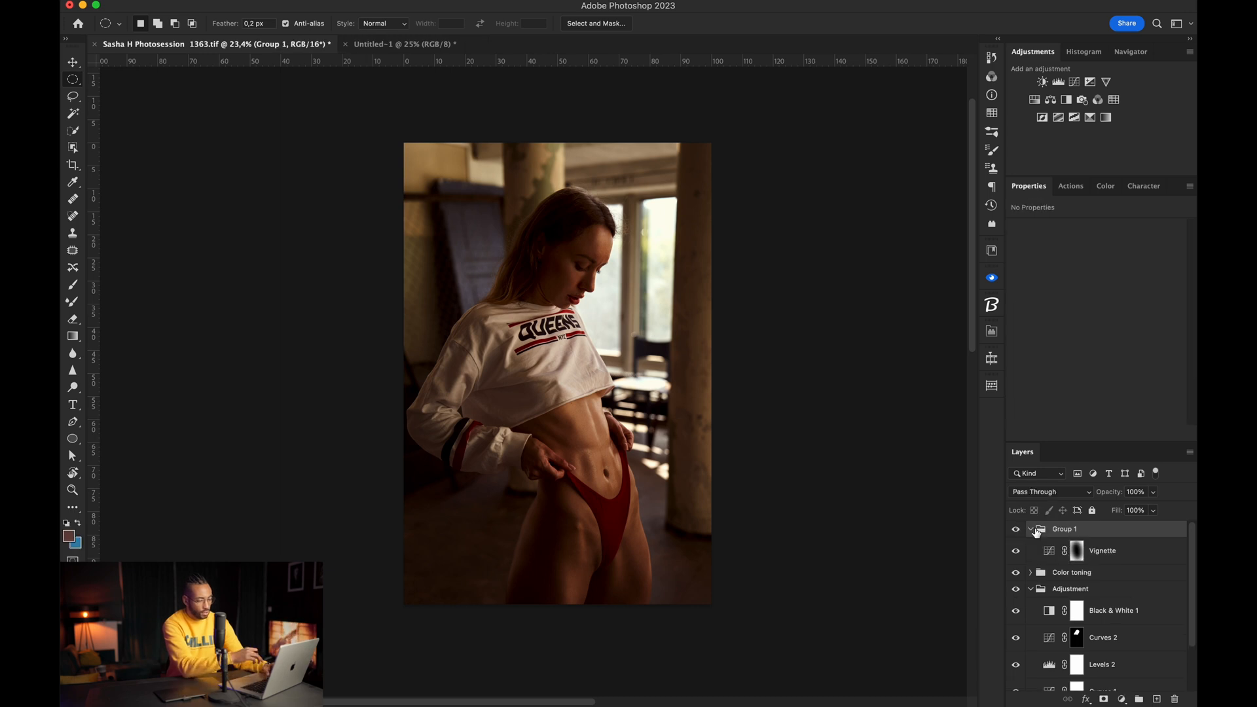
click(1077, 552)
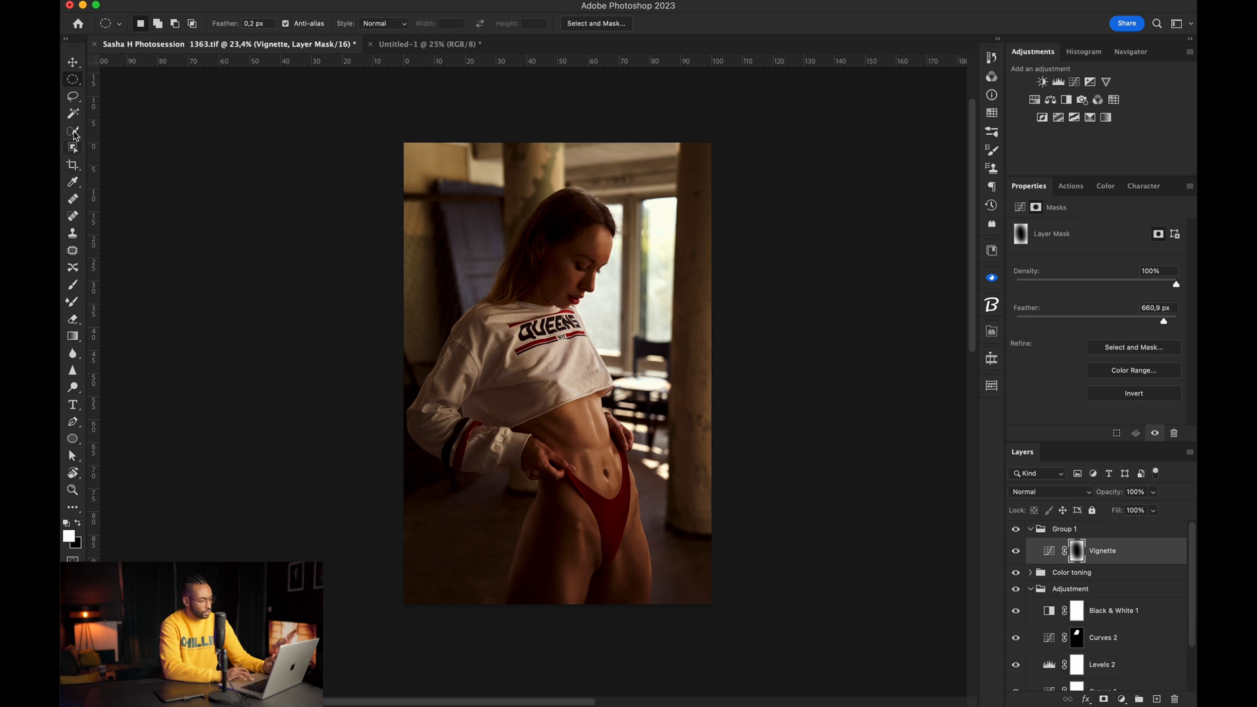
Step: Select the model with Select Subject, using Cloud (Detailed results) processing
click(72, 117)
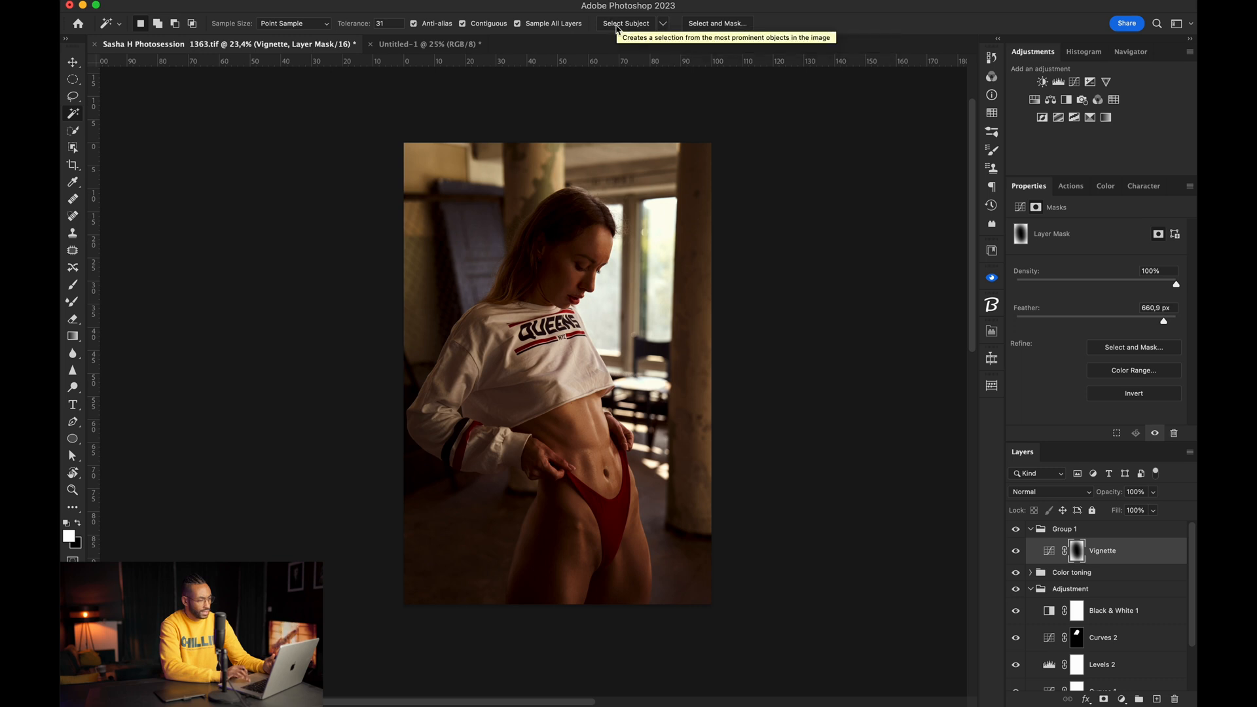
click(663, 25)
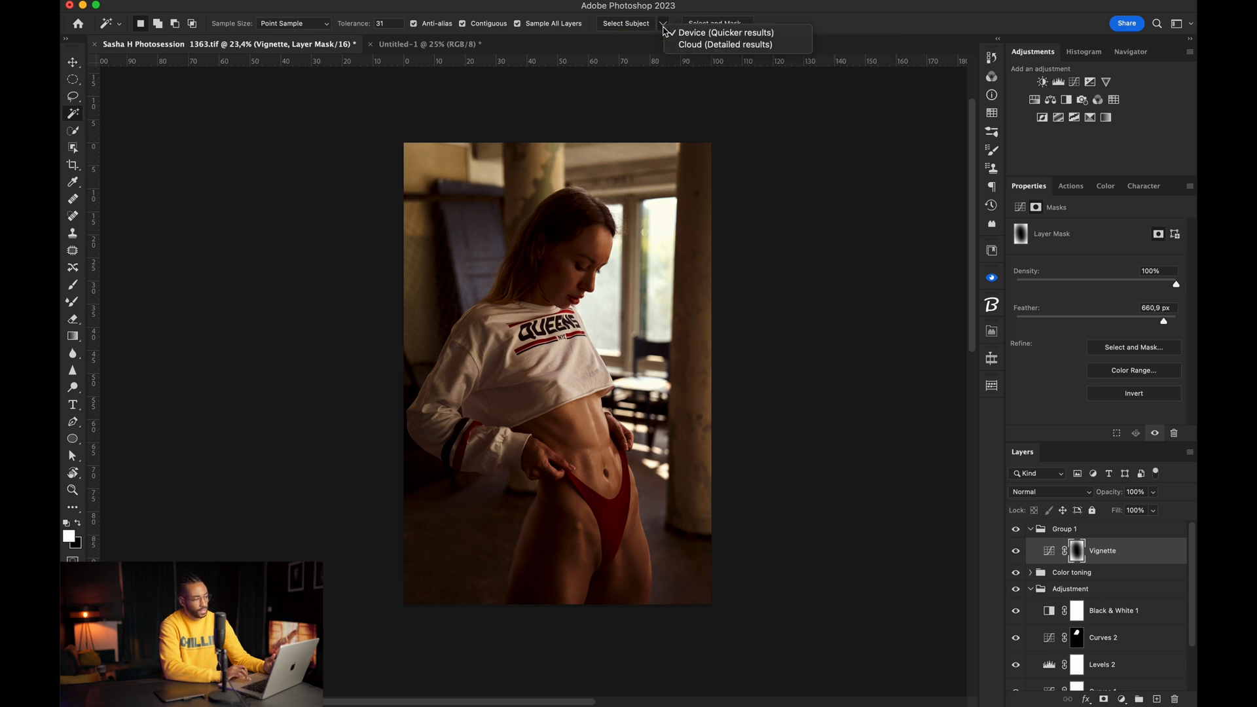
click(690, 44)
click(623, 28)
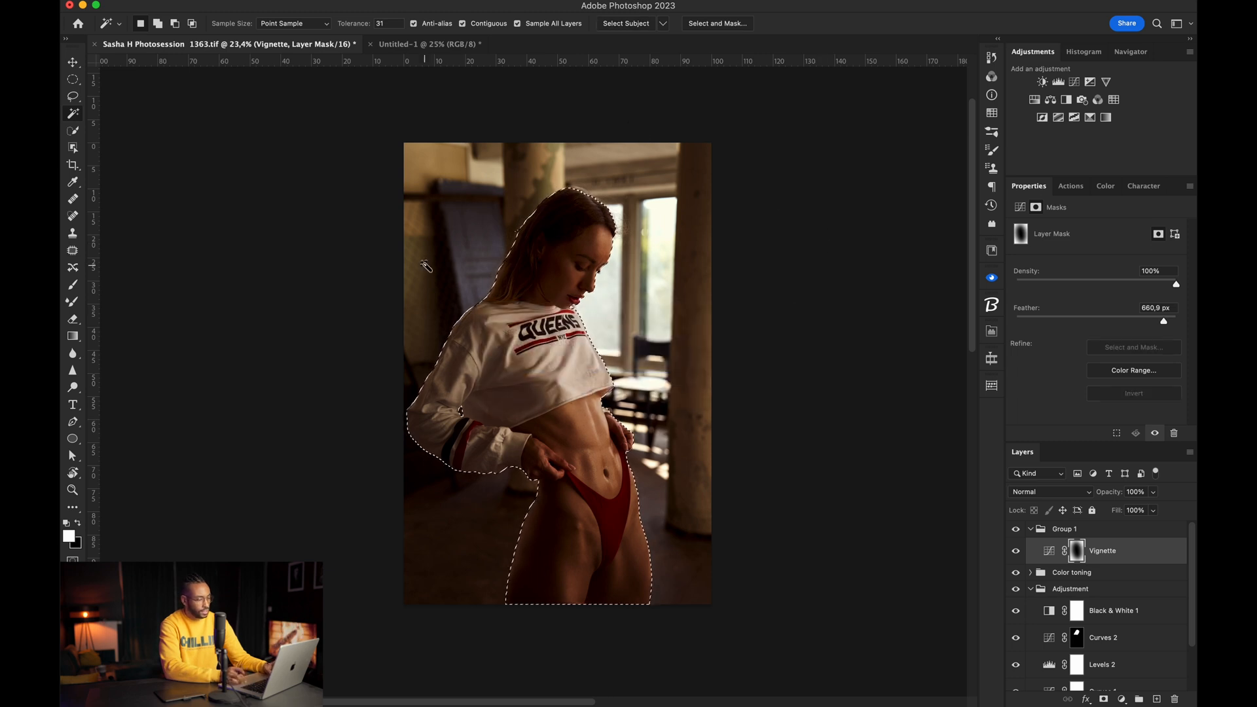
Step: Examine the selection's edges around the model's hair, shoulders and head up close
scroll(425, 265, up, 5)
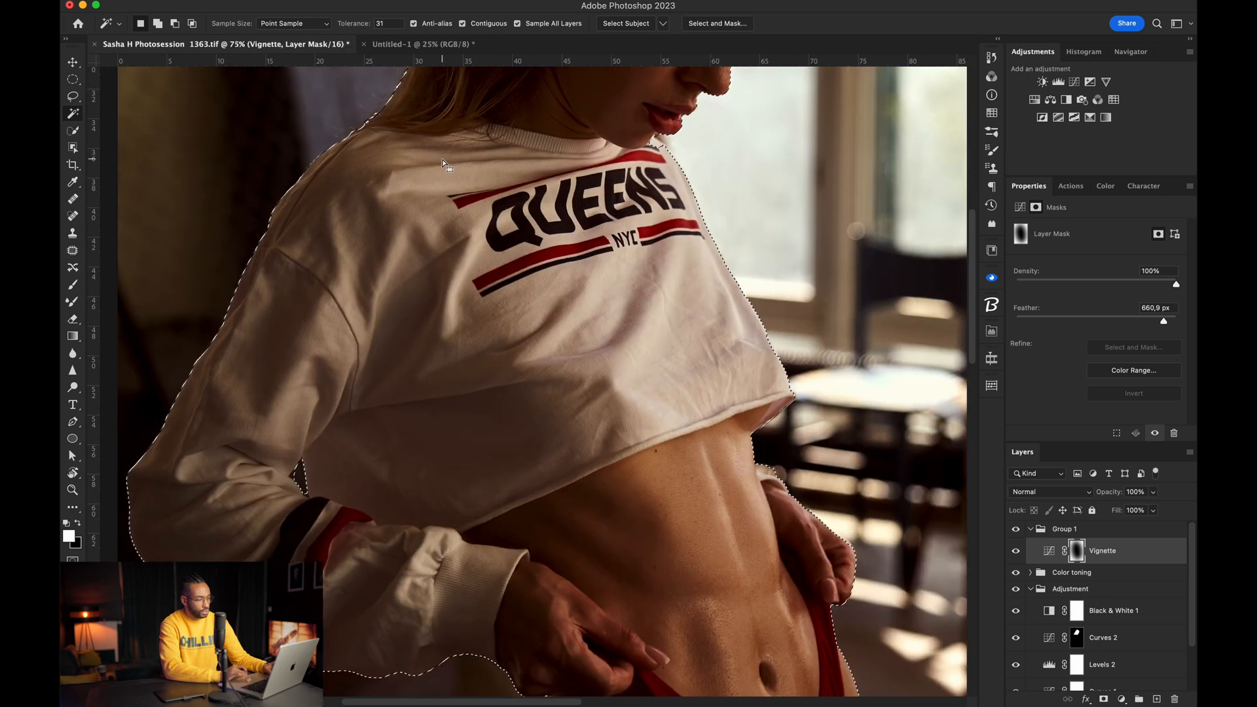
scroll(442, 159, down, 2)
scroll(442, 159, up, 5)
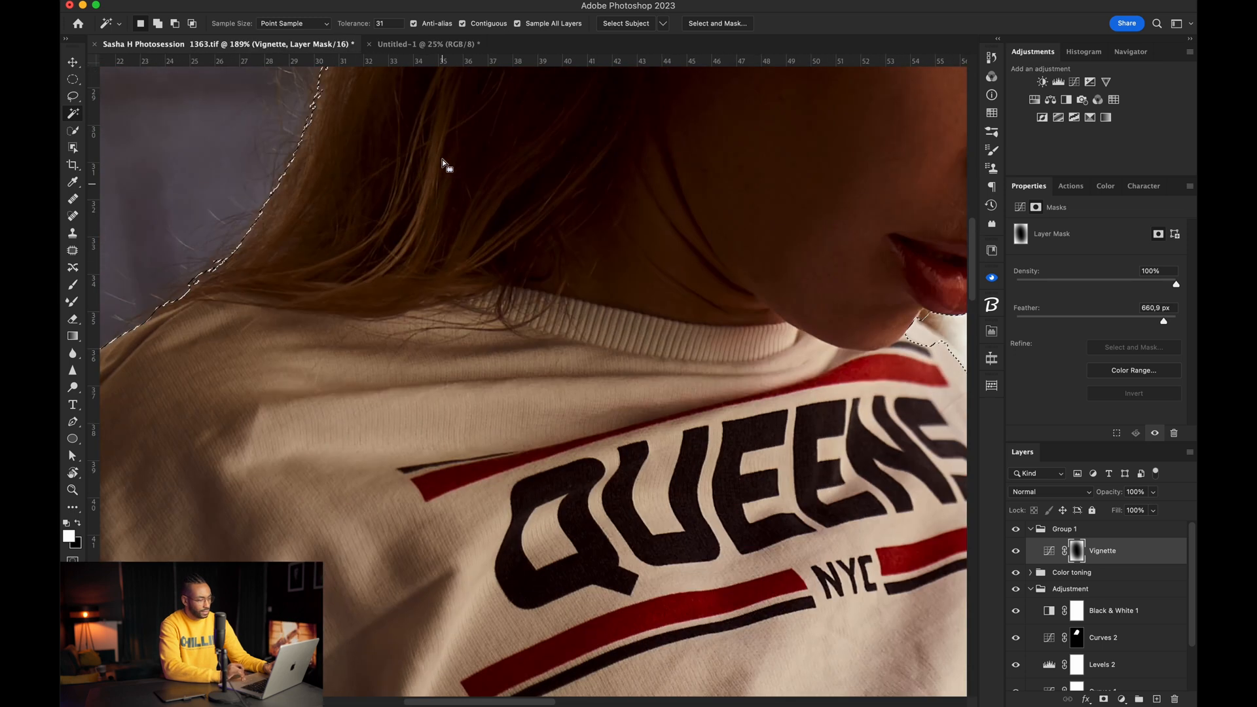
scroll(442, 159, up, 10)
scroll(441, 159, right, 5)
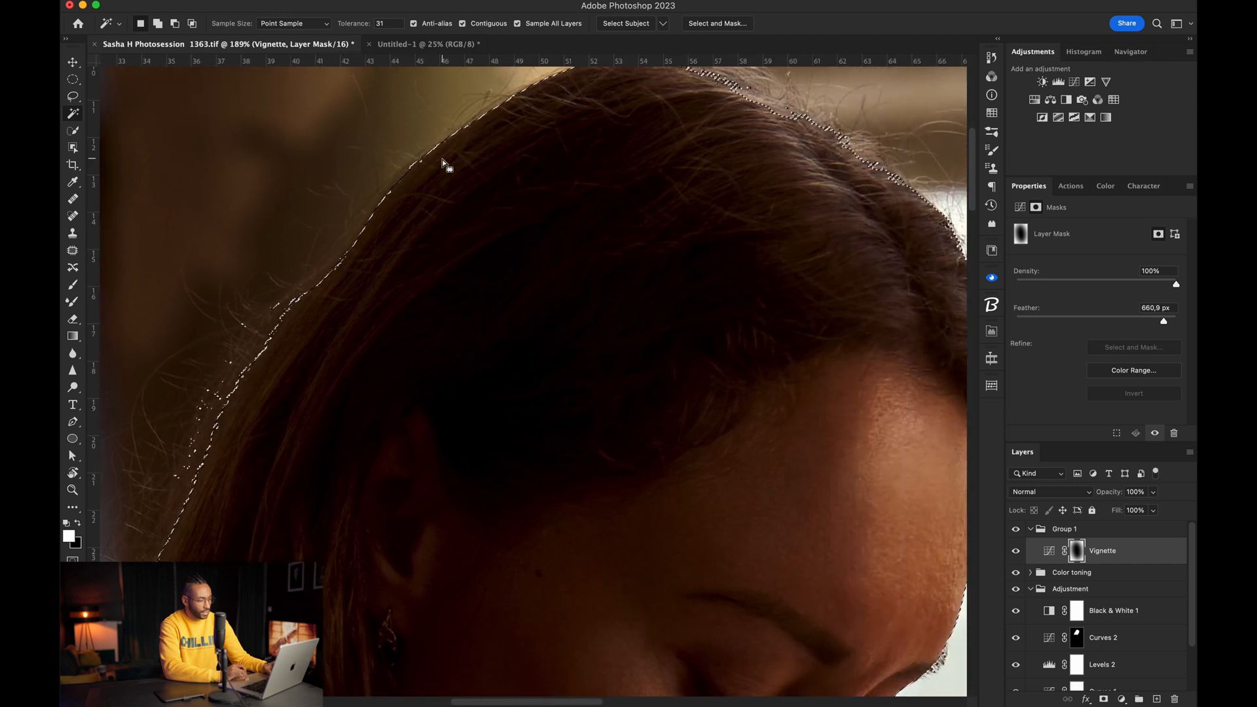
scroll(442, 159, down, 6)
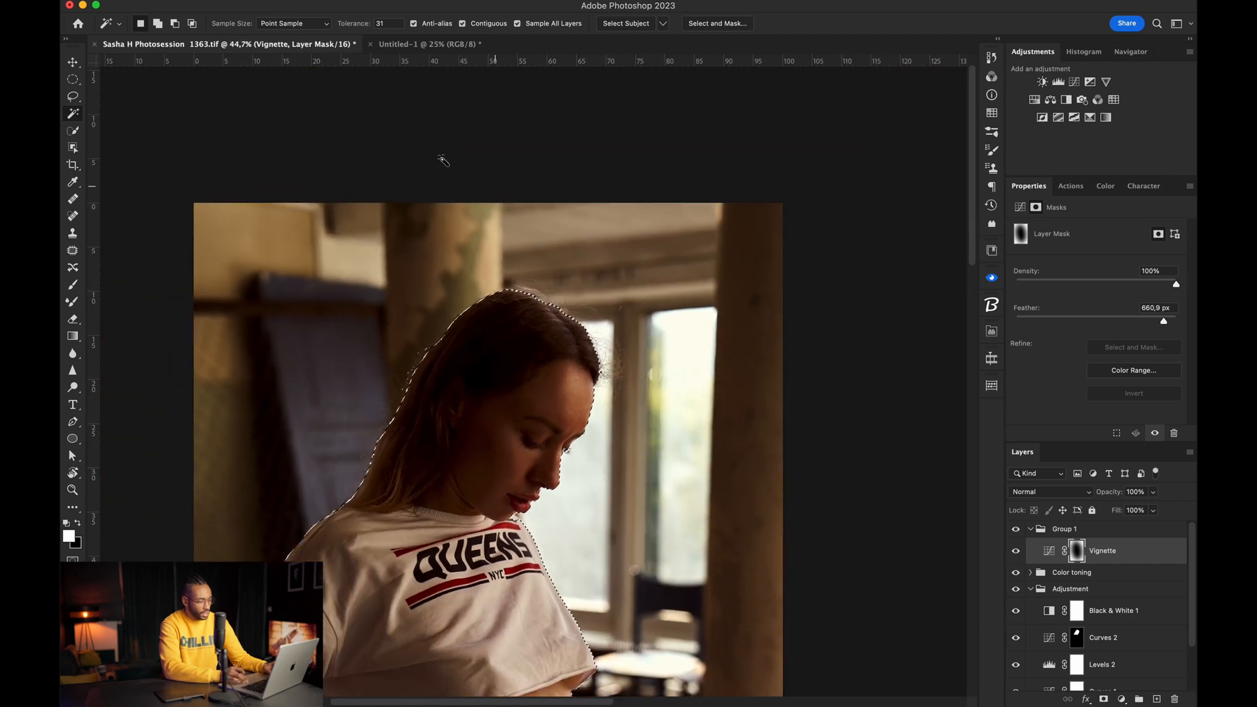
scroll(441, 159, down, 1)
scroll(441, 159, down, 3)
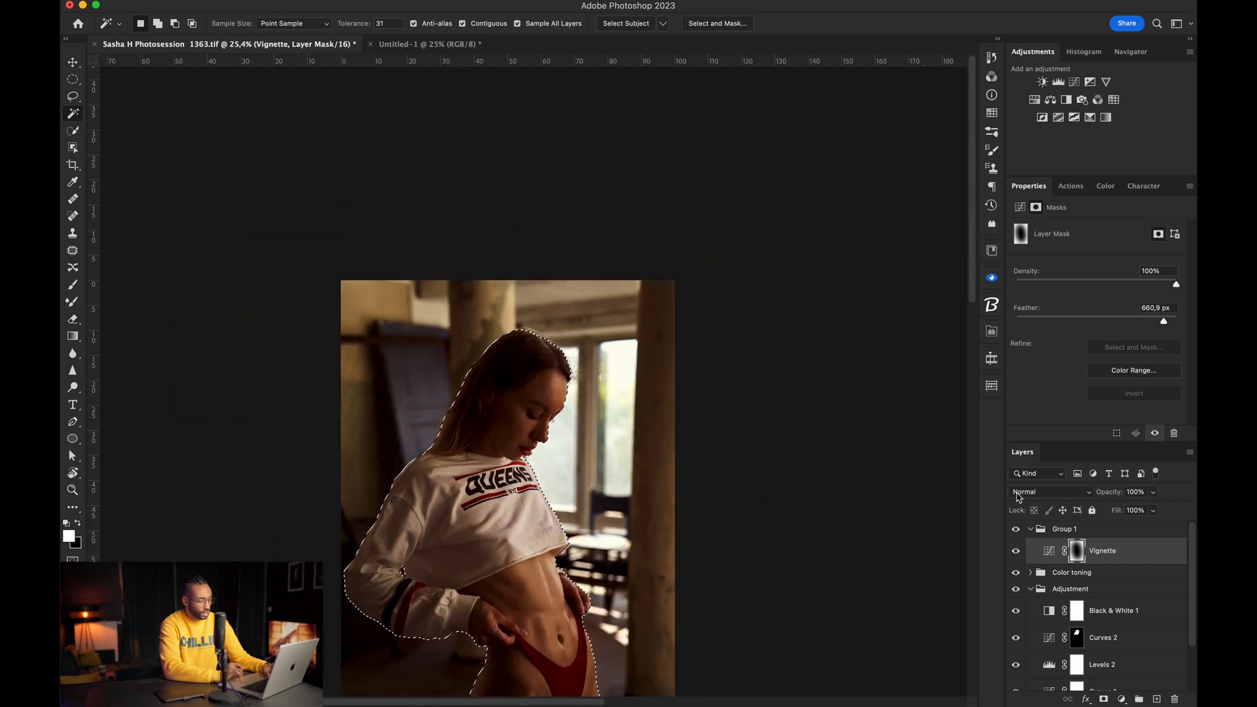
Step: Add an inverted layer mask from the selection to Group 1 so the model is excluded from the vignette
click(1080, 529)
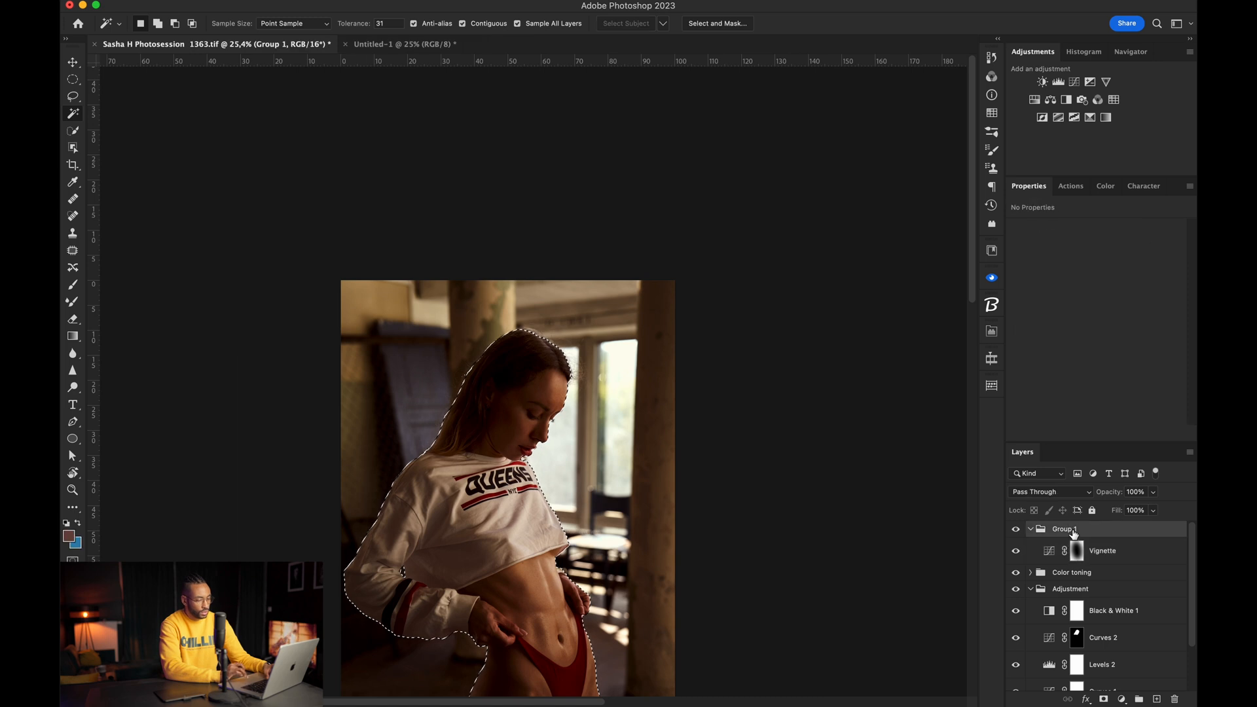
click(1102, 700)
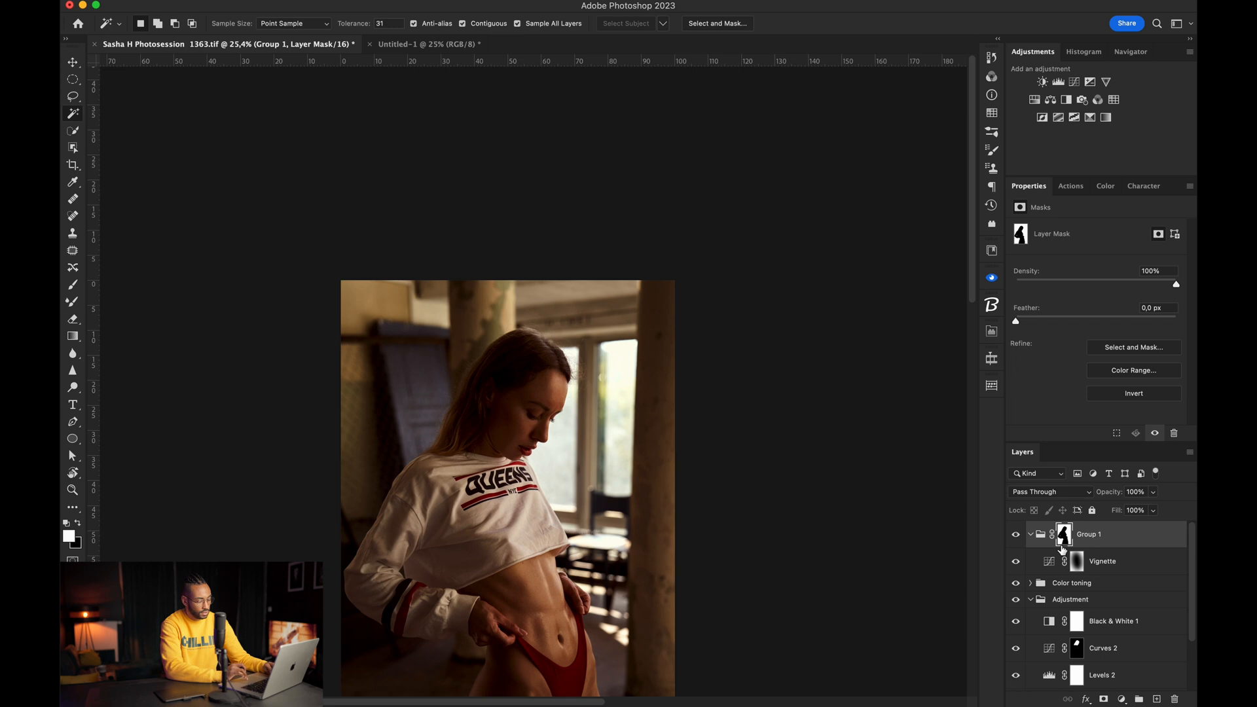
key(super+0)
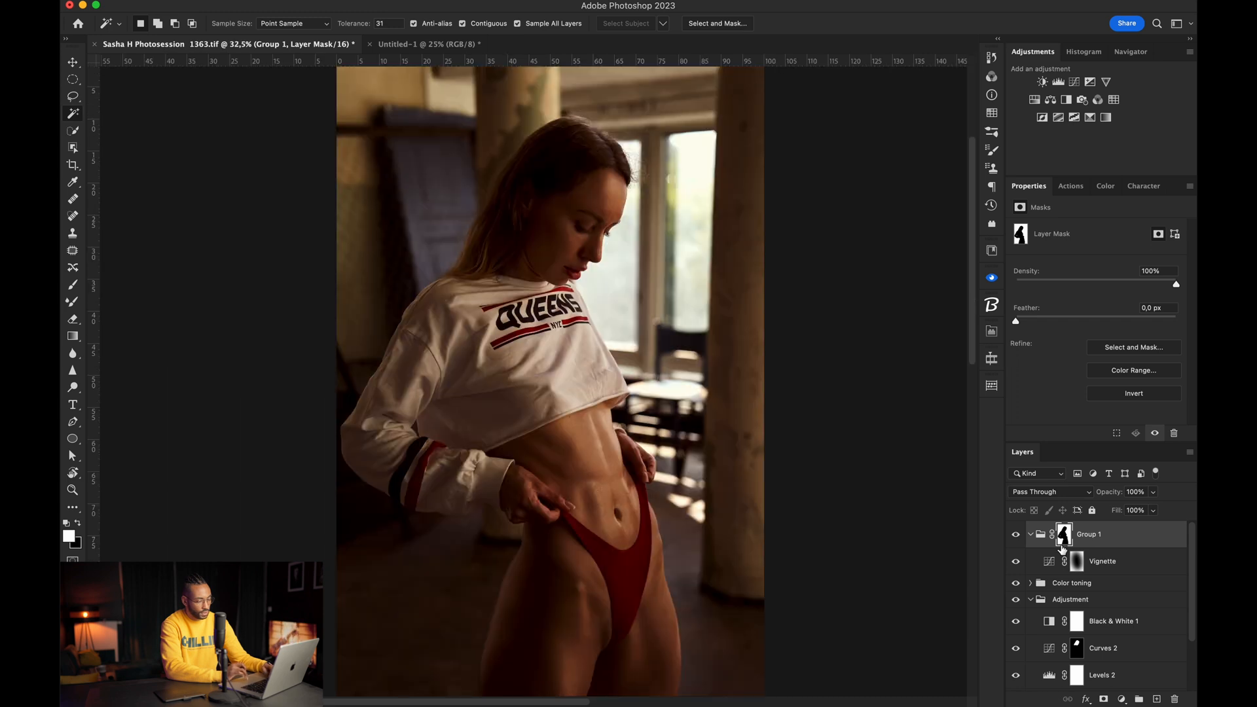
Step: Inspect the Group 1 mask on its own, and compare the whole image with the mask disabled and enabled
alt+click(1062, 538)
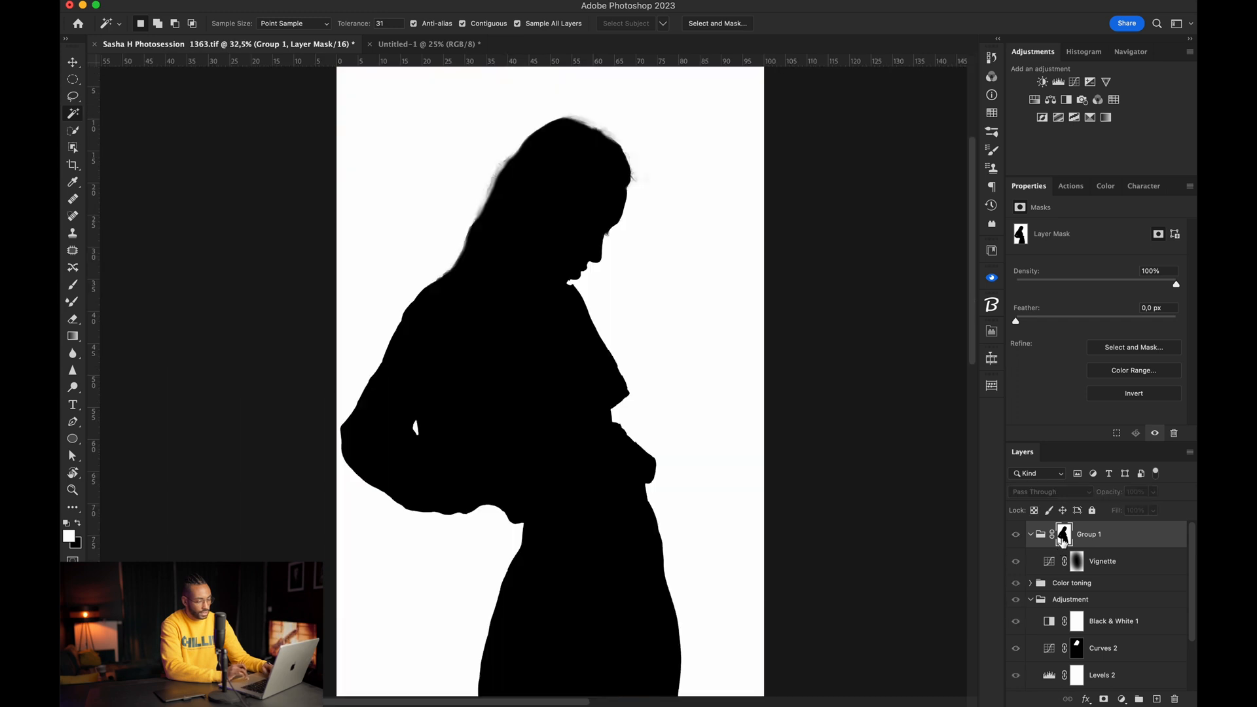
alt+click(1062, 538)
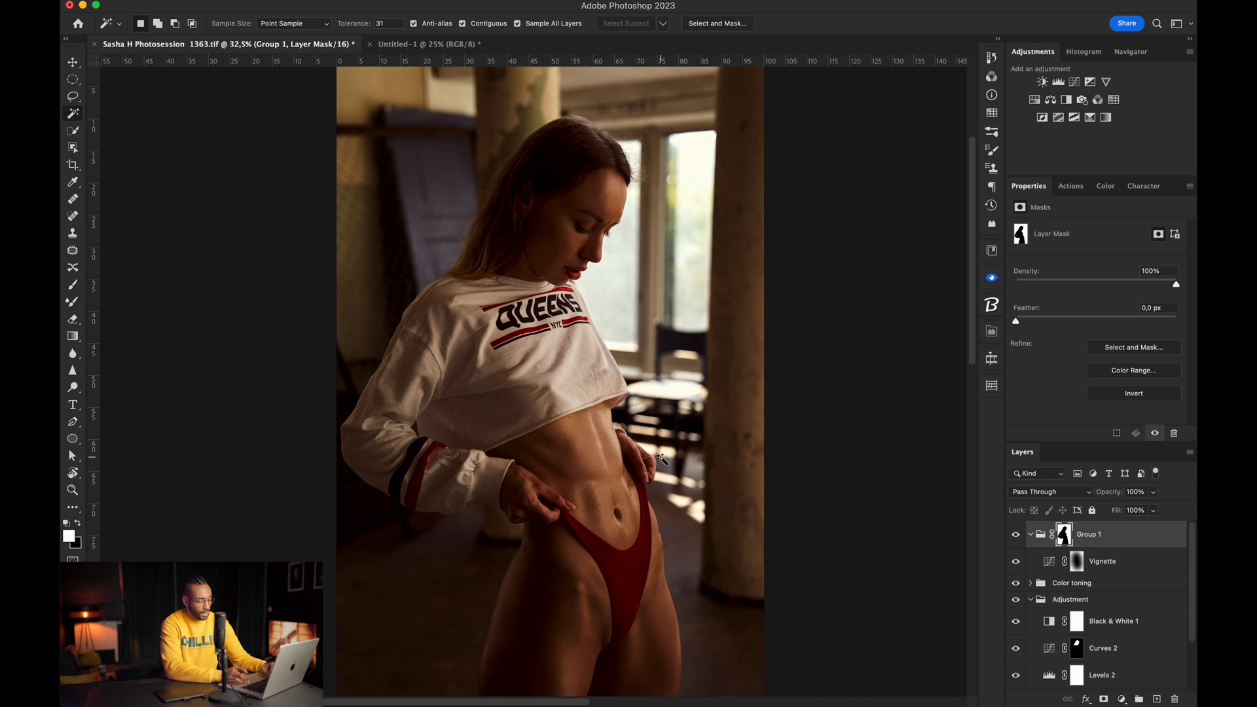
scroll(661, 458, down, 4)
scroll(661, 458, up, 2)
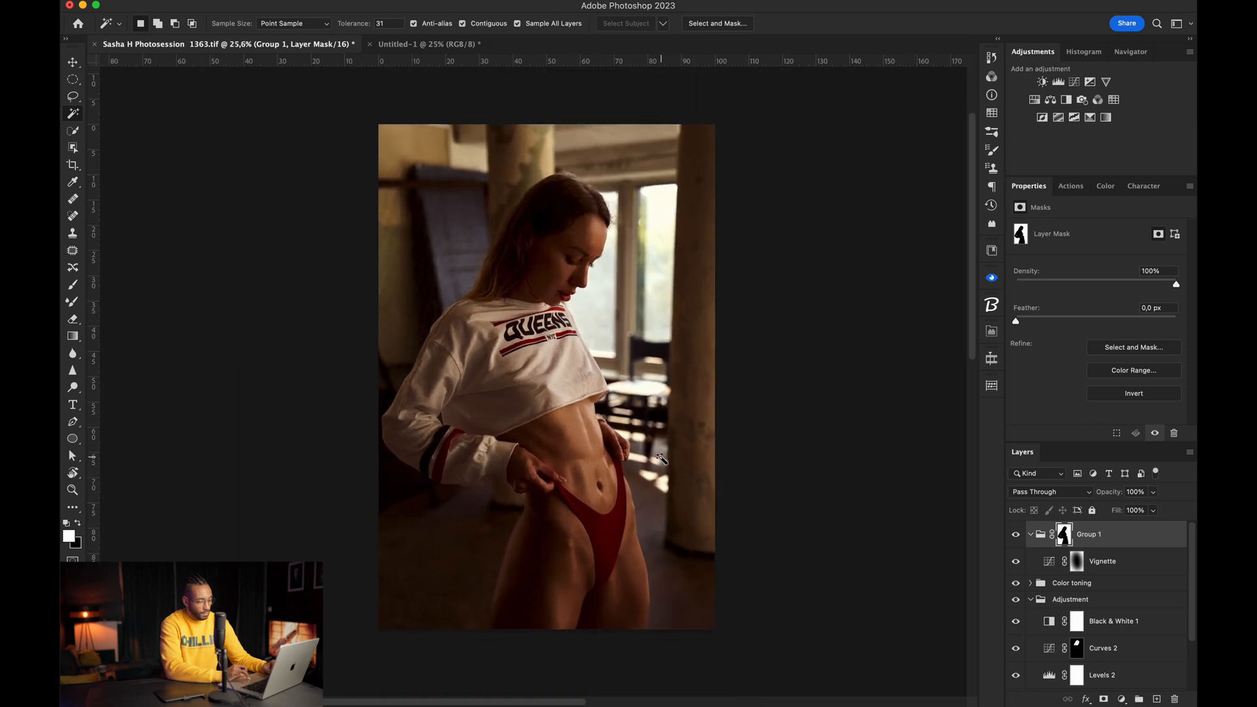
shift+click(1065, 537)
shift+click(1065, 537)
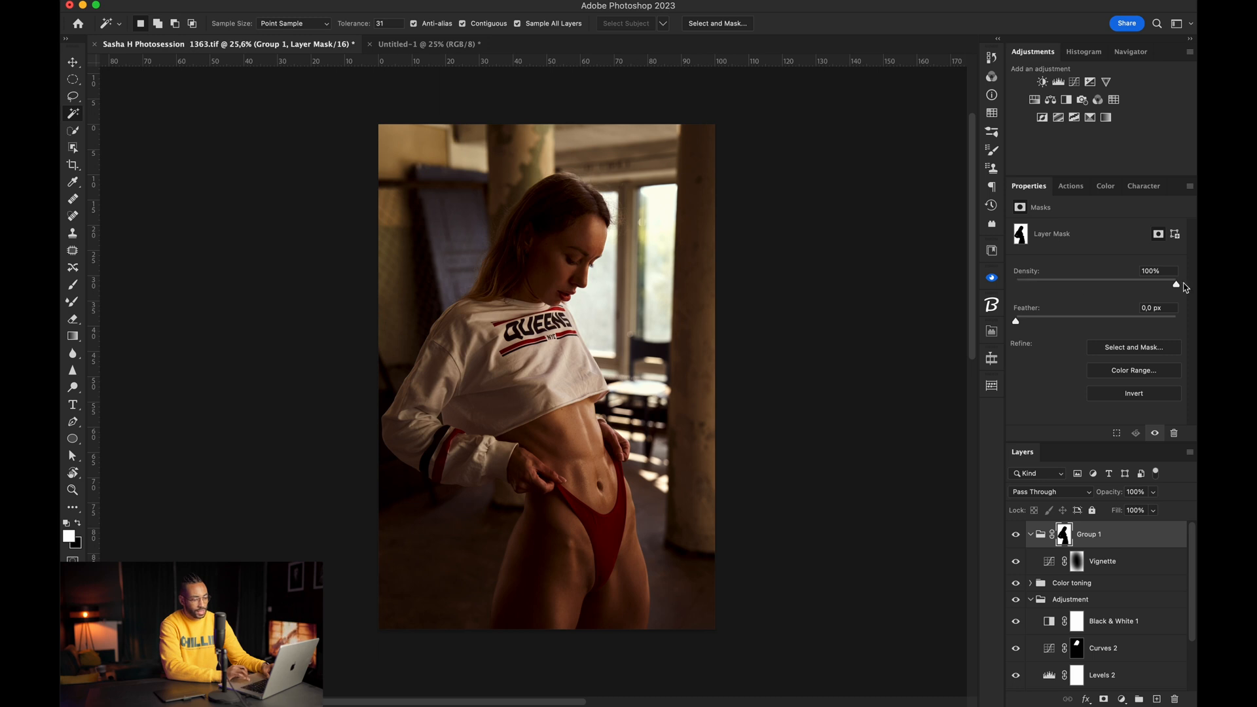
Step: Lower the density of the Group 1 layer mask to 50%
drag(1176, 286, 1101, 287)
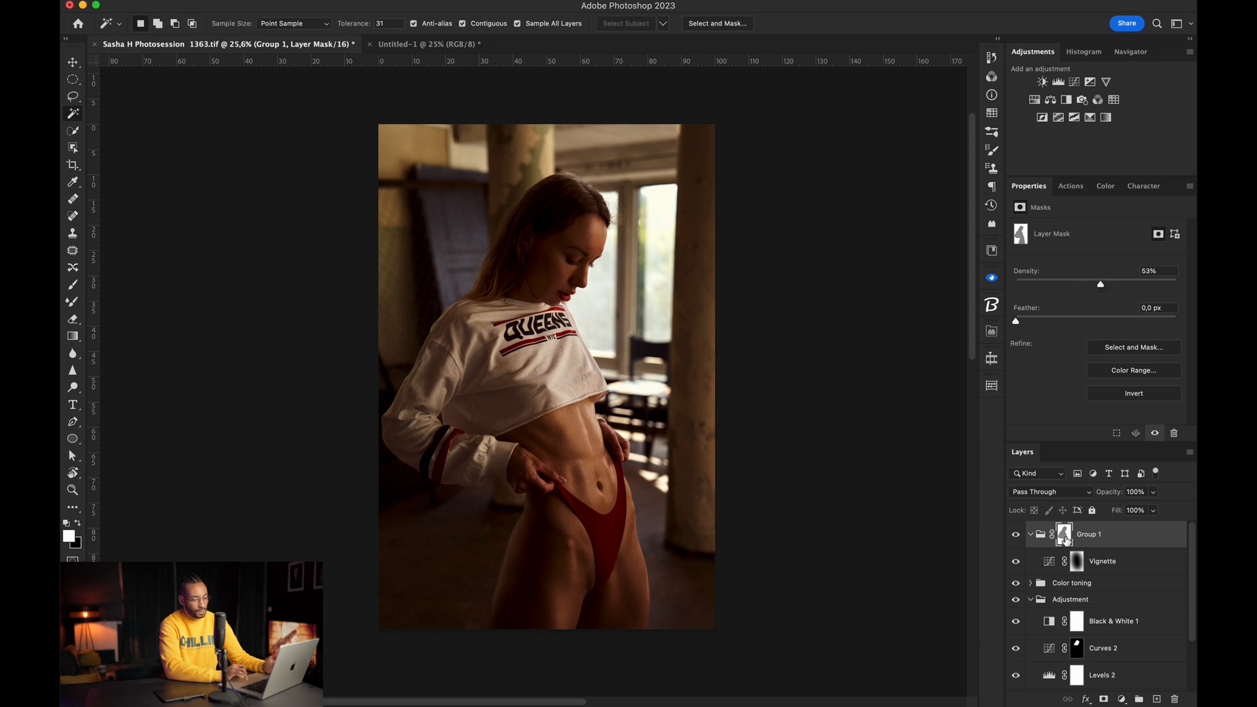
mouse_move(1099, 288)
mouse_down()
mouse_move(1175, 285)
mouse_move(995, 277)
mouse_move(1145, 284)
mouse_move(1097, 280)
mouse_up()
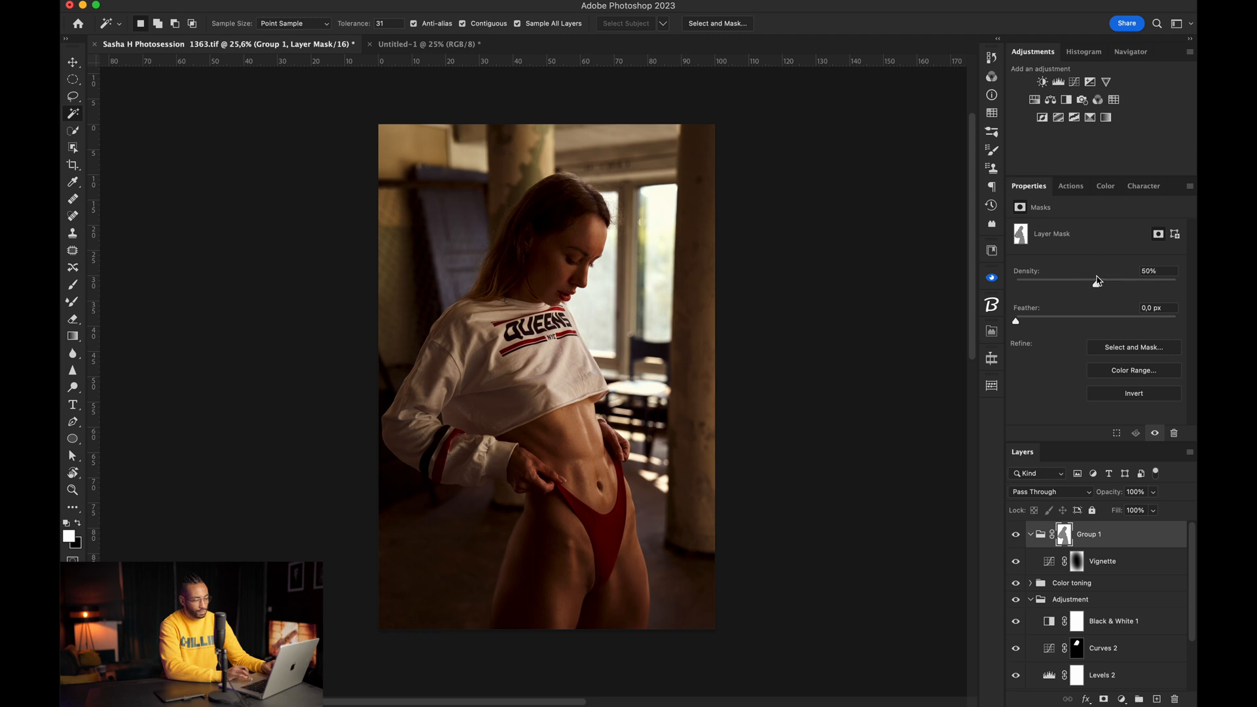
Step: Compare the vignette on the model with the half-density group mask repeatedly disabled and enabled, leaving the mask enabled
shift+click(1065, 539)
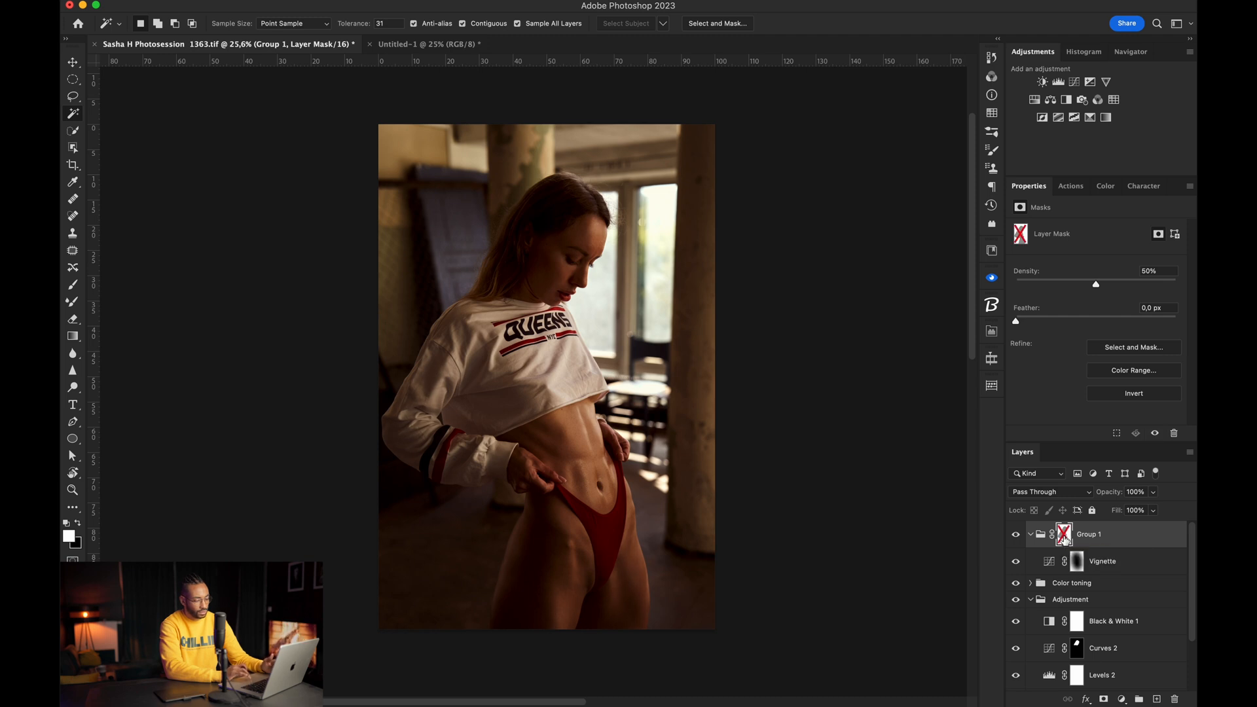
shift+click(1065, 539)
shift+click(1065, 540)
shift+click(1065, 539)
shift+click(1064, 540)
shift+click(1065, 540)
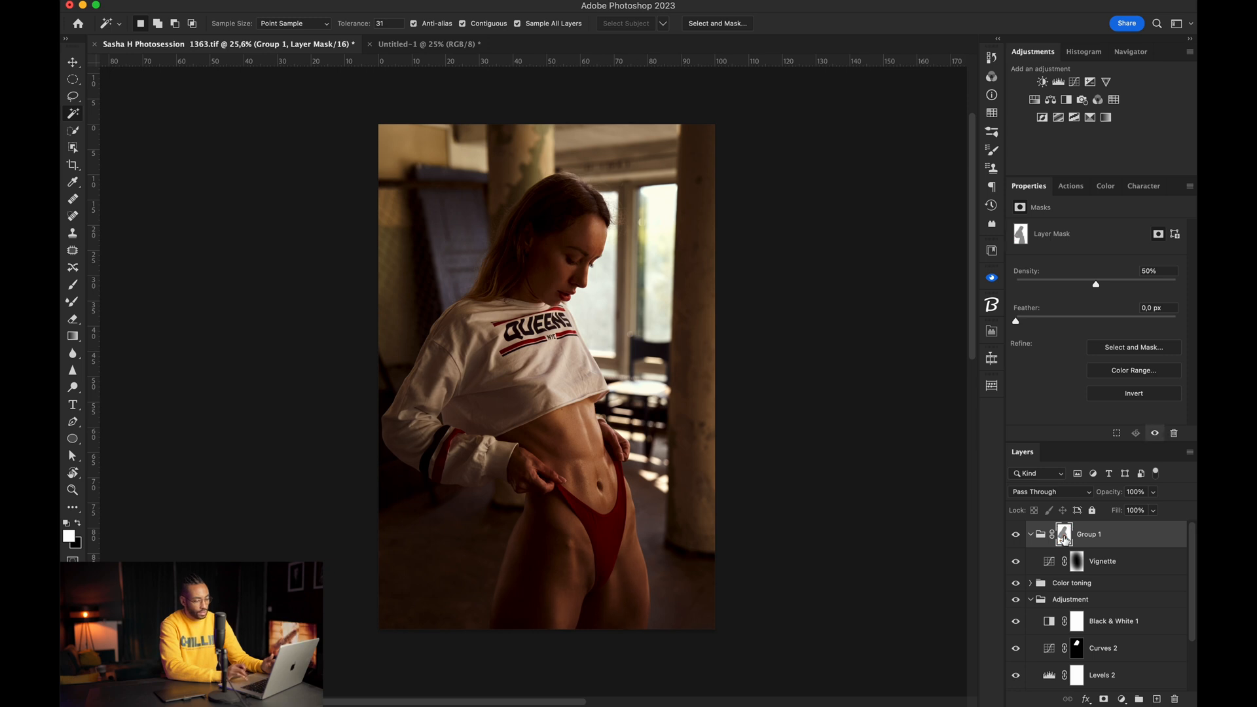
shift+click(1064, 540)
shift+click(1065, 539)
shift+click(1063, 539)
shift+click(1061, 538)
shift+click(1062, 539)
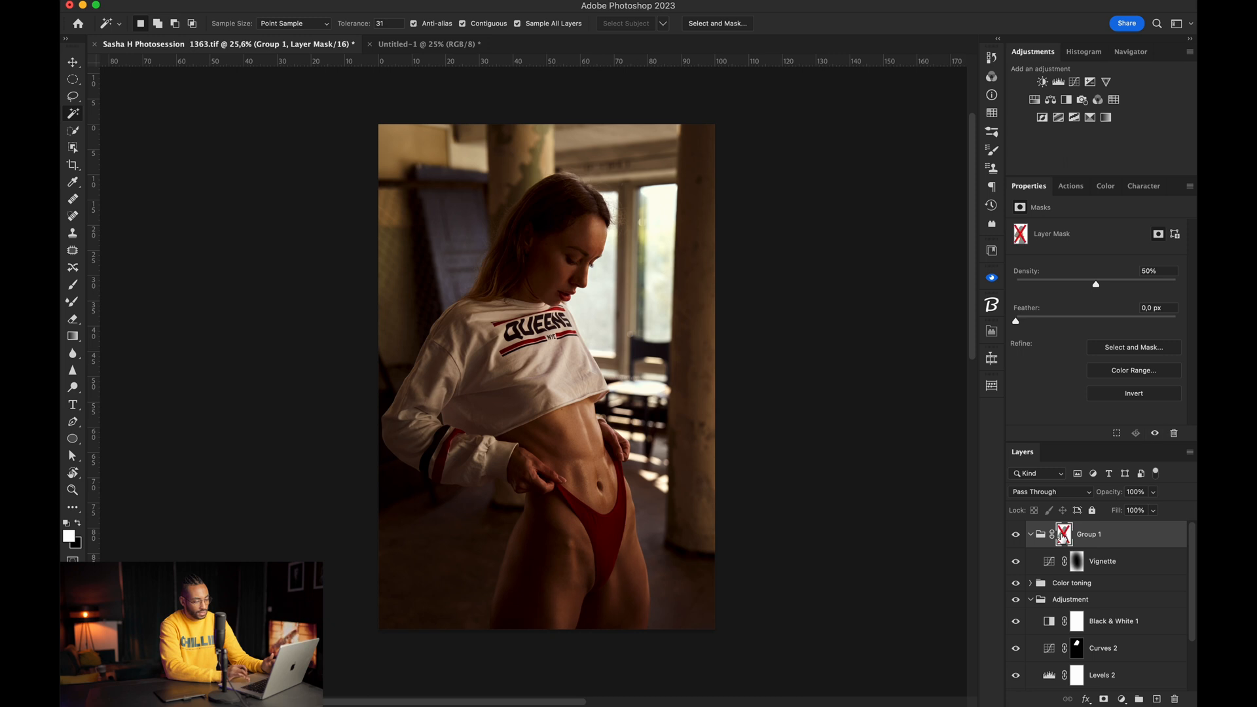
shift+click(1061, 536)
shift+click(1062, 537)
shift+click(1062, 538)
shift+click(1061, 538)
shift+click(1061, 538)
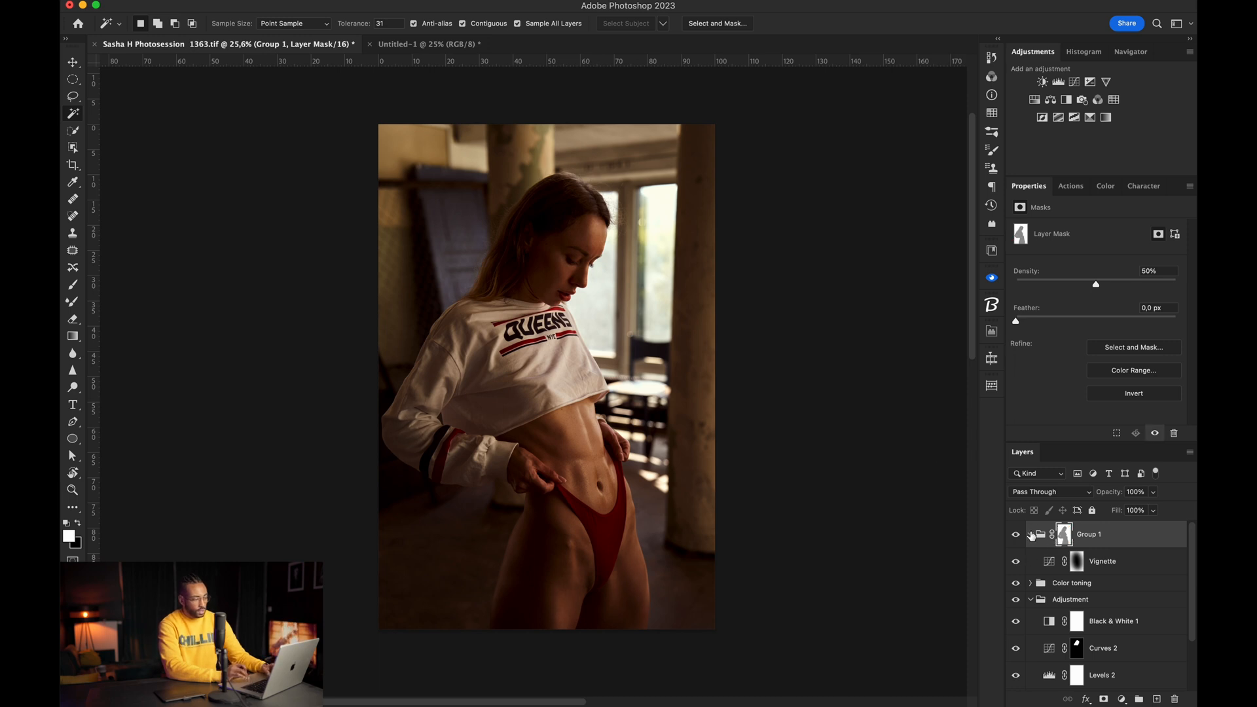
Step: Collapse Group 1, select everything from it down to the Background layer, and convert the selection to a single smart object
click(1031, 535)
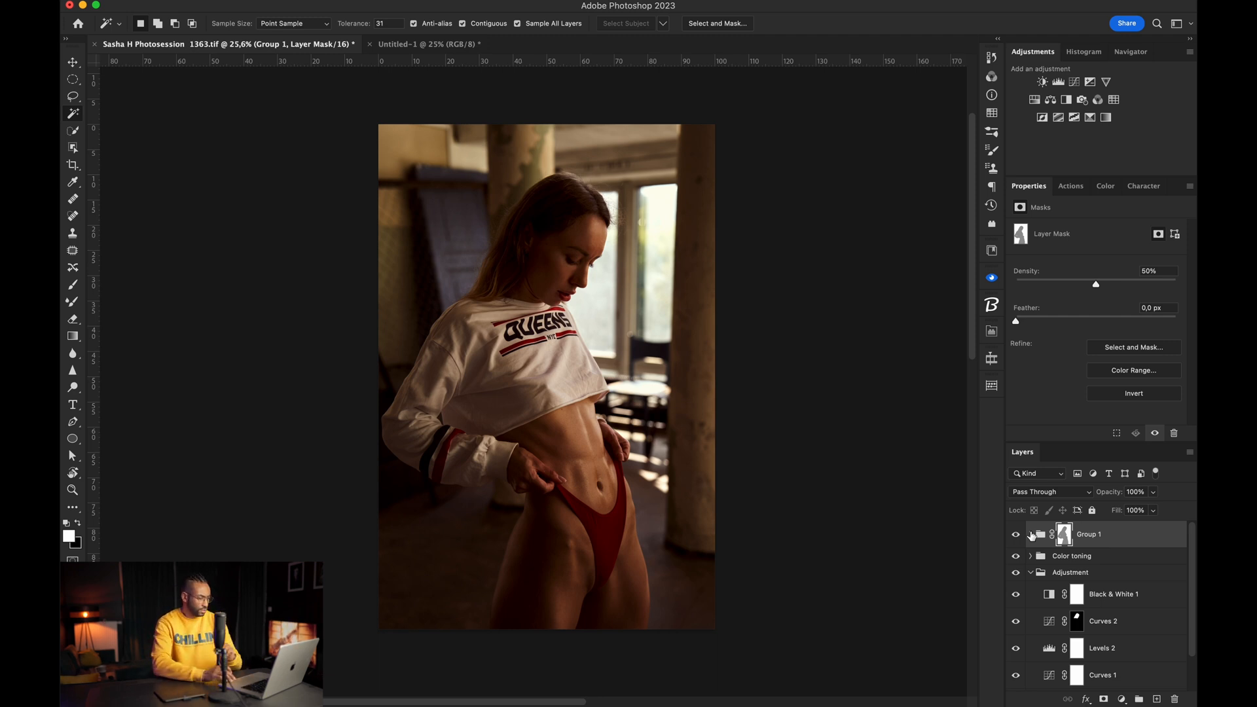
scroll(1107, 678, down, 2)
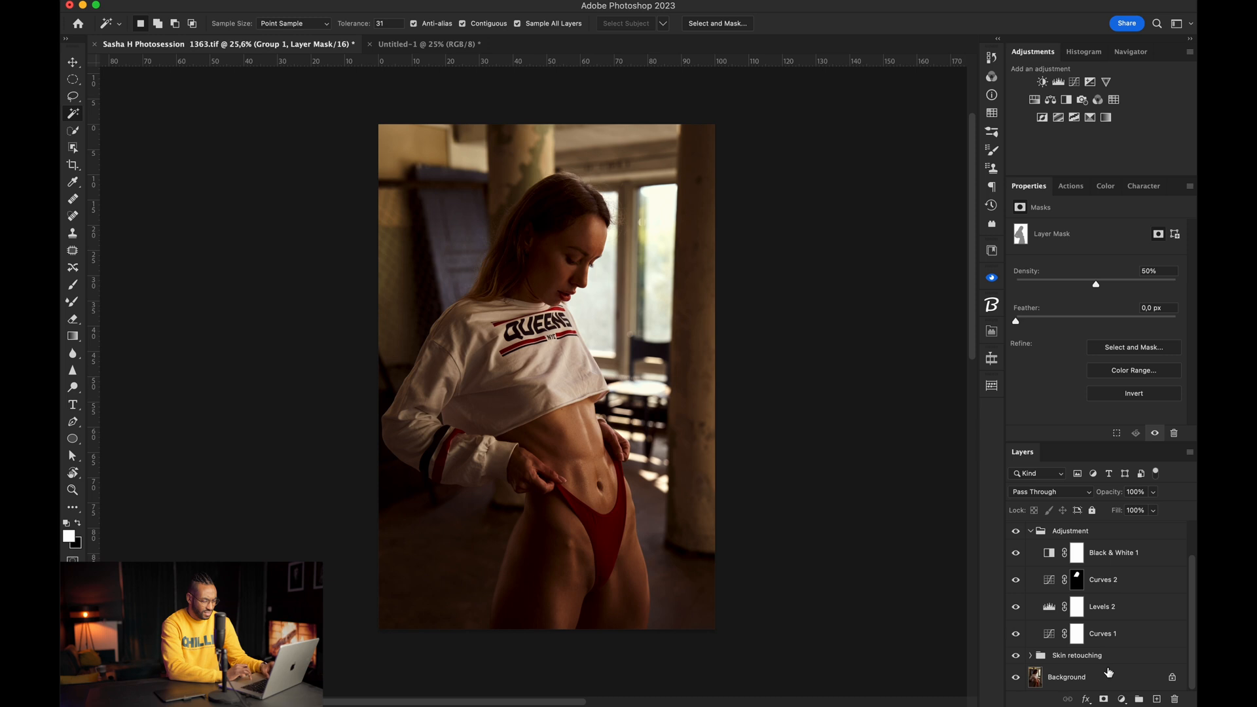
shift+click(1108, 678)
right_click(1108, 678)
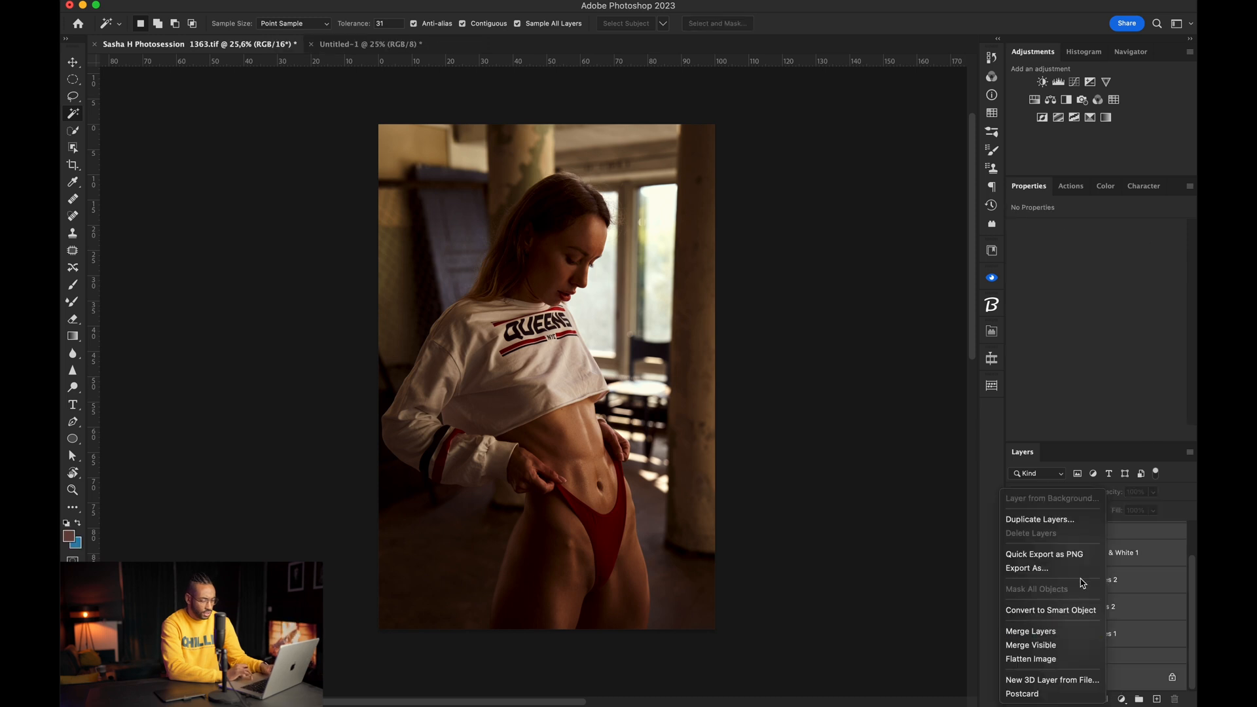
click(1085, 619)
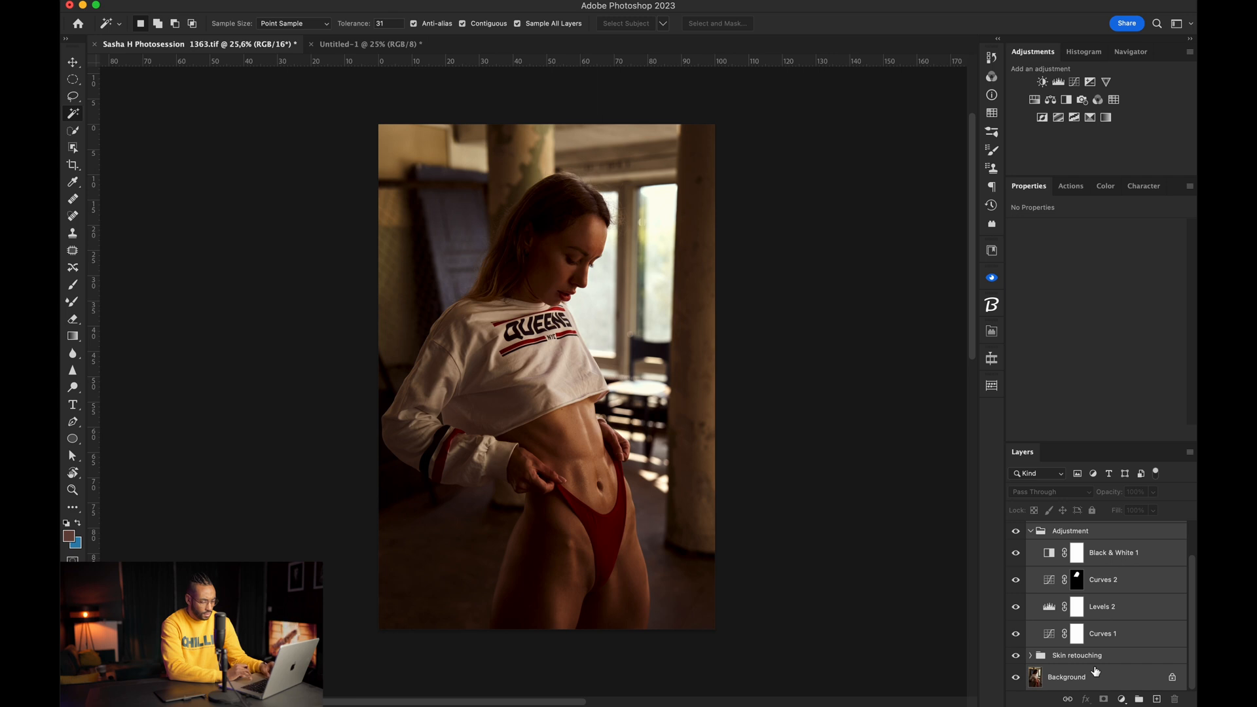
right_click(1095, 671)
click(1065, 612)
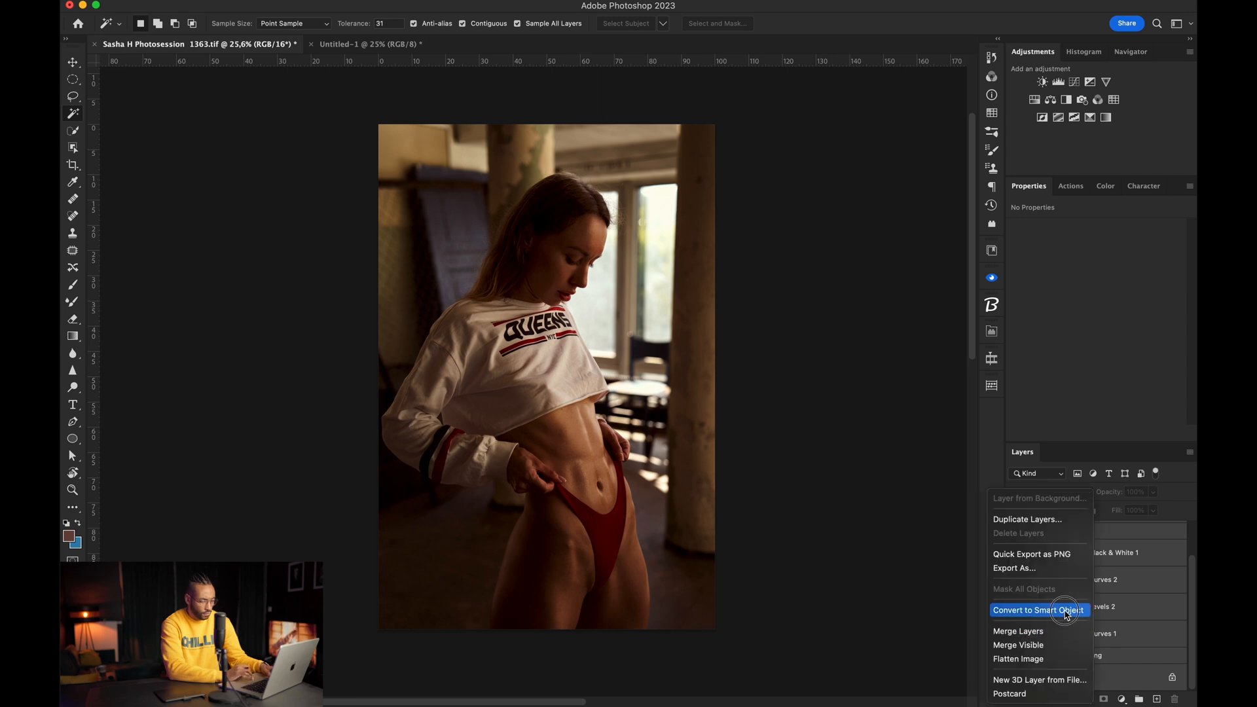
click(1065, 611)
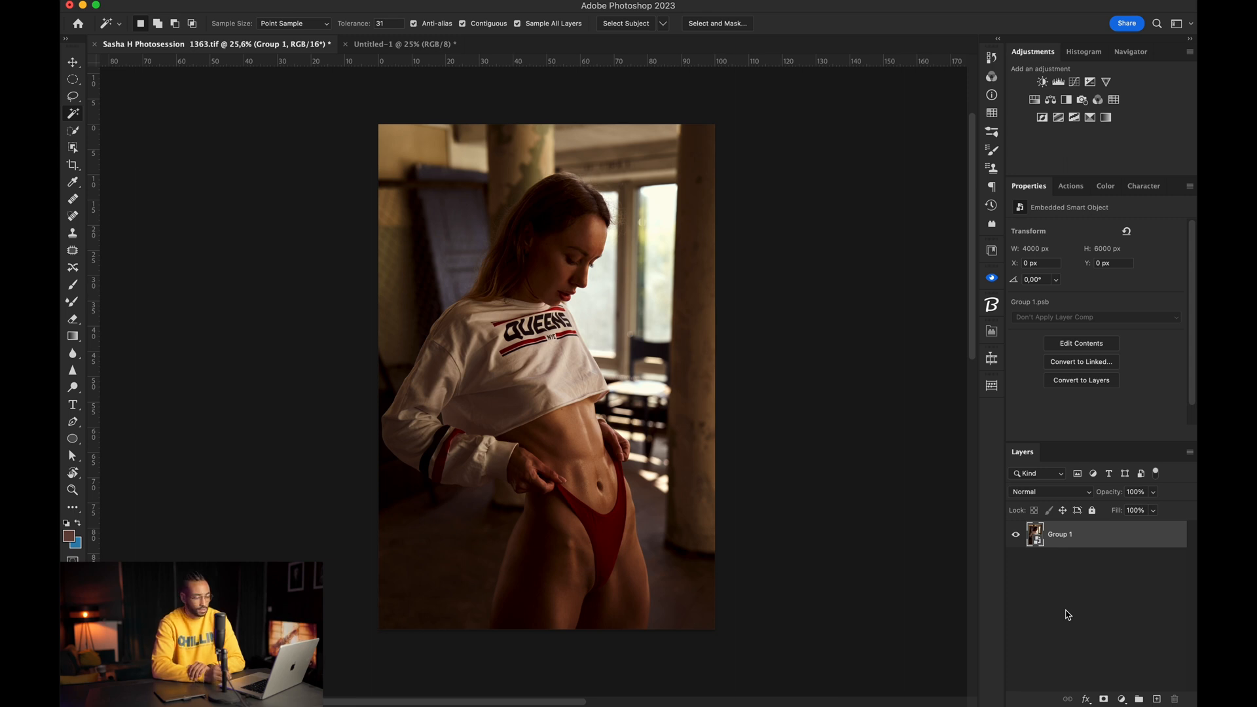
Step: Open the contents of the Group 1 smart object and examine the layers and groups stored inside
double_click(1037, 532)
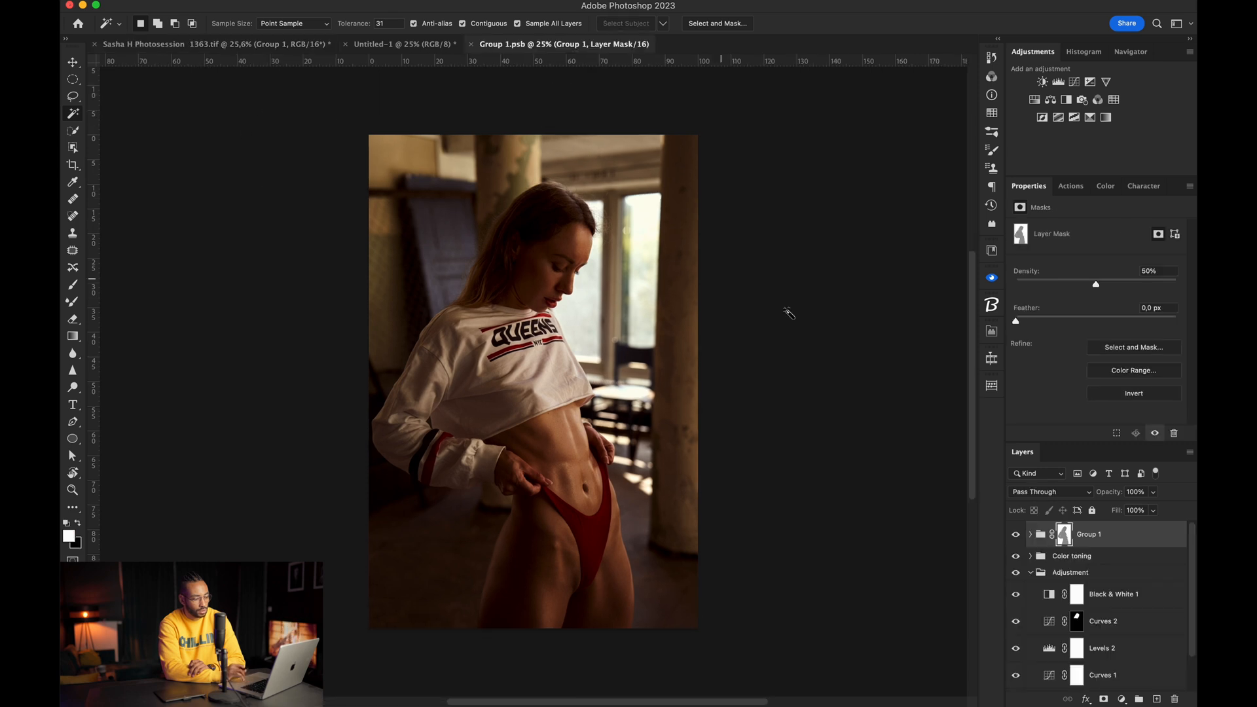
scroll(1074, 634, down, 2)
scroll(1074, 634, up, 2)
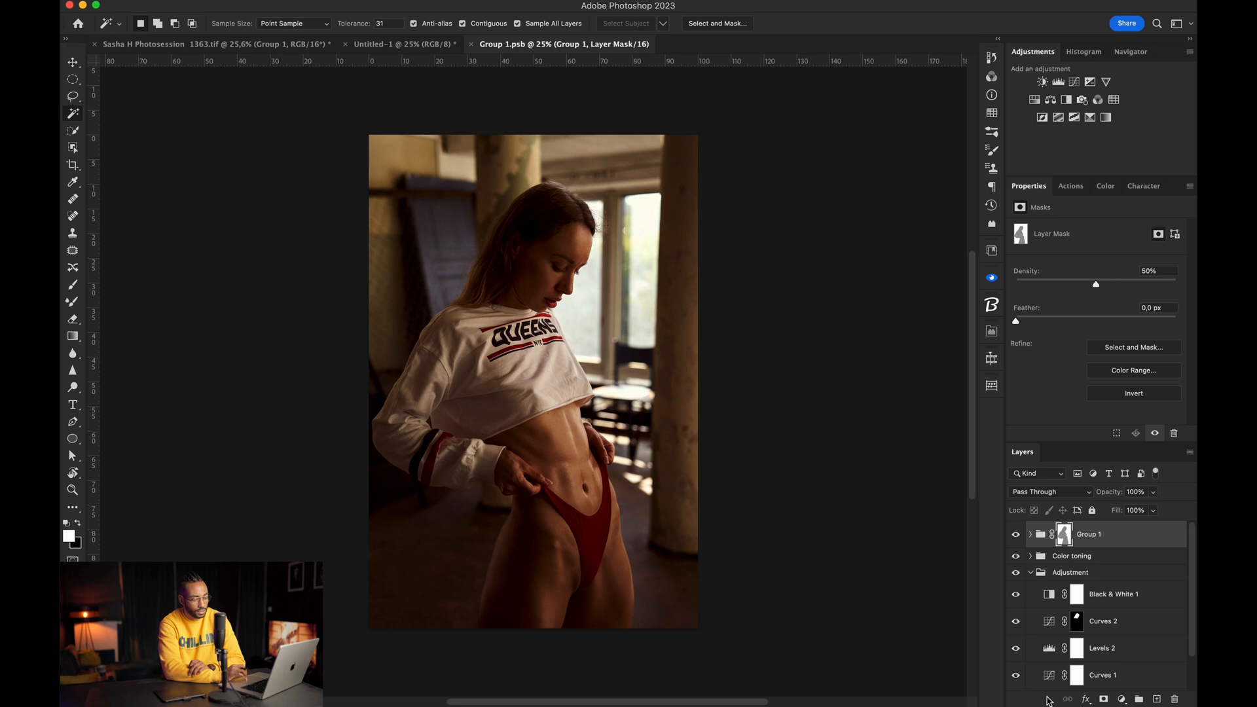
click(472, 44)
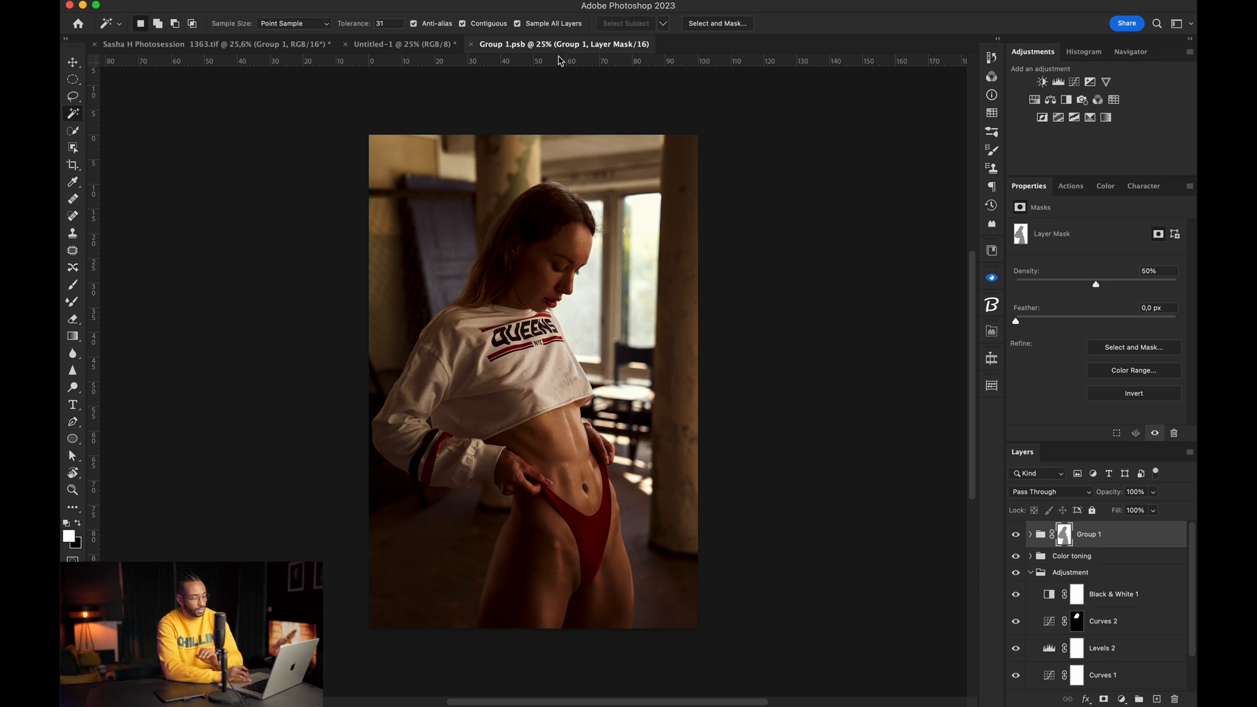